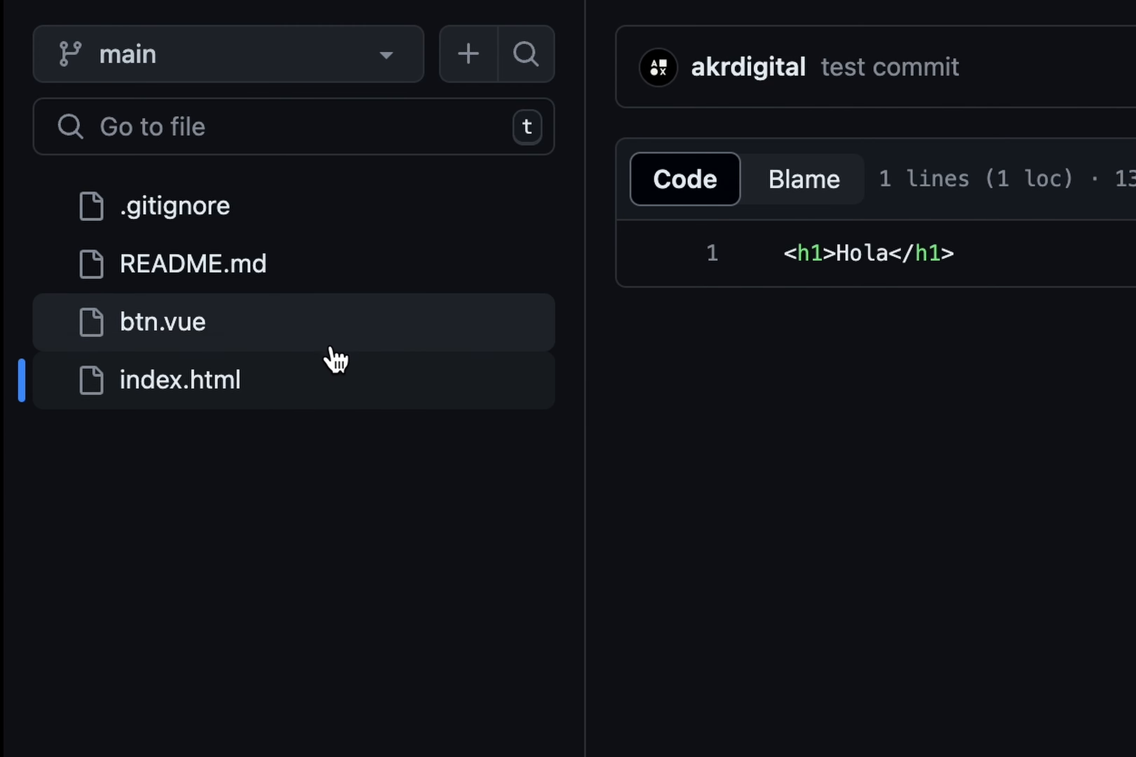
# - Open btn.vue in the GitHub repository and look through its component code
pyautogui.click(184, 325)
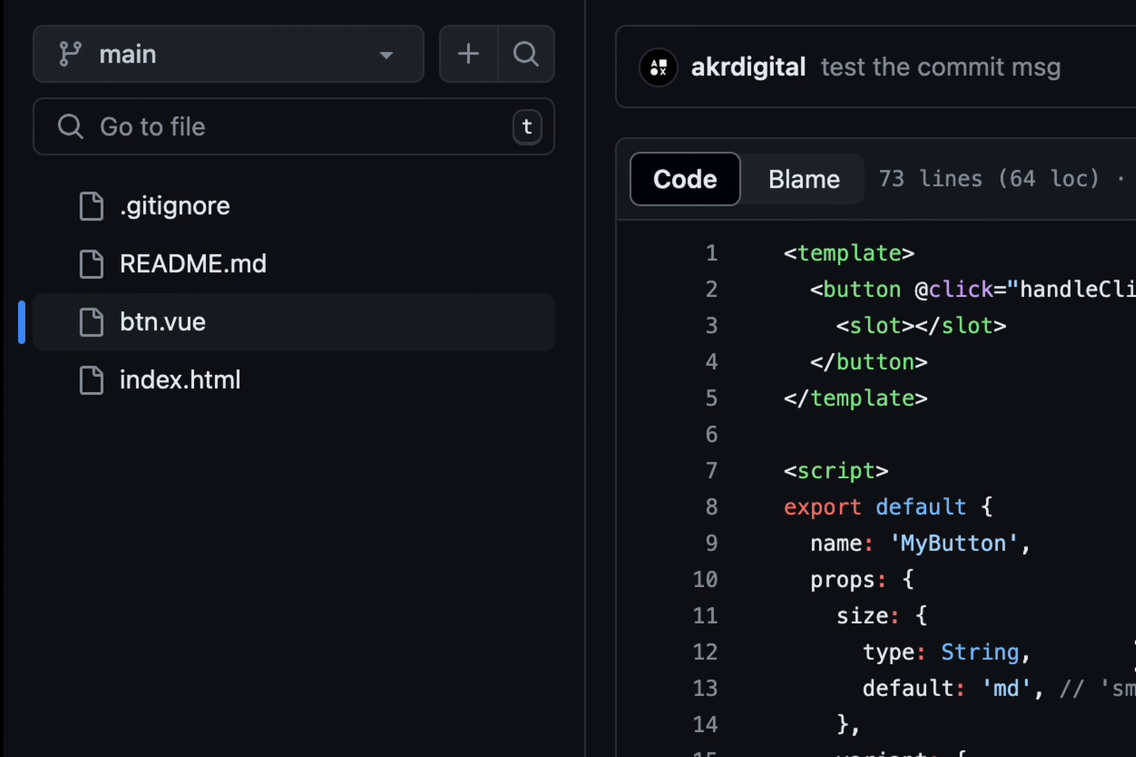
pyautogui.scroll(-10, 1127, 652)
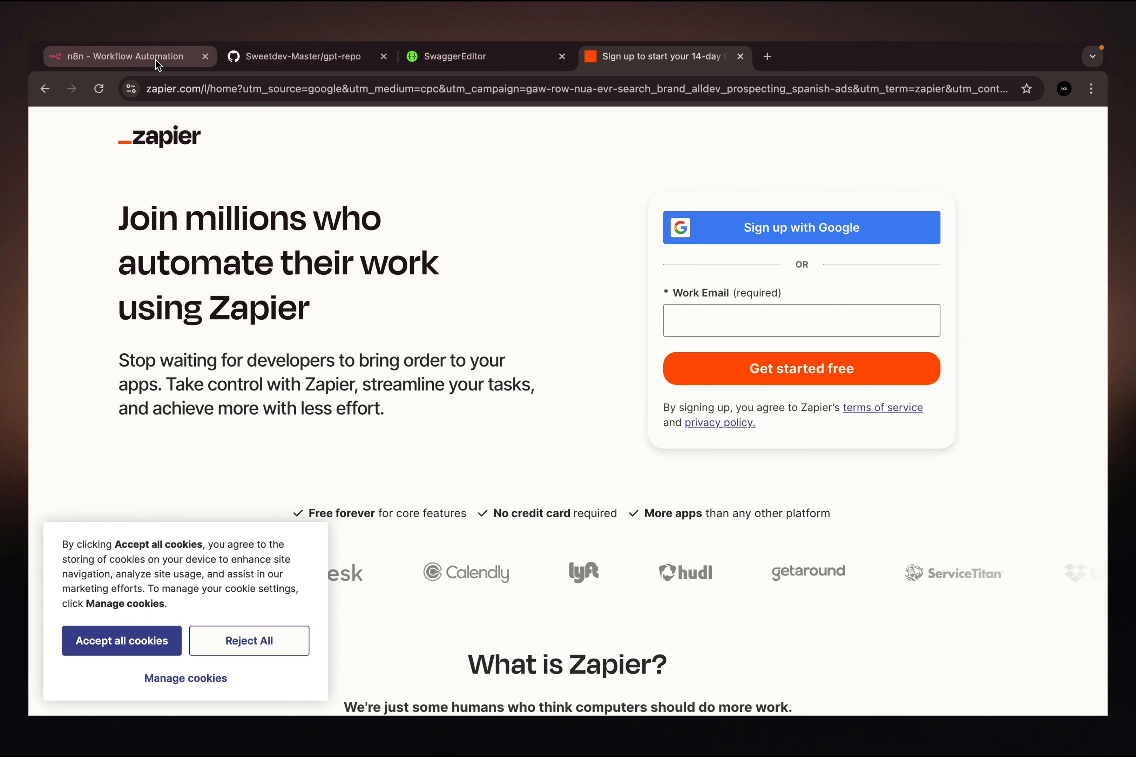
# - Switch to n8n and close the Zapier sign-up page
pyautogui.click(144, 65)
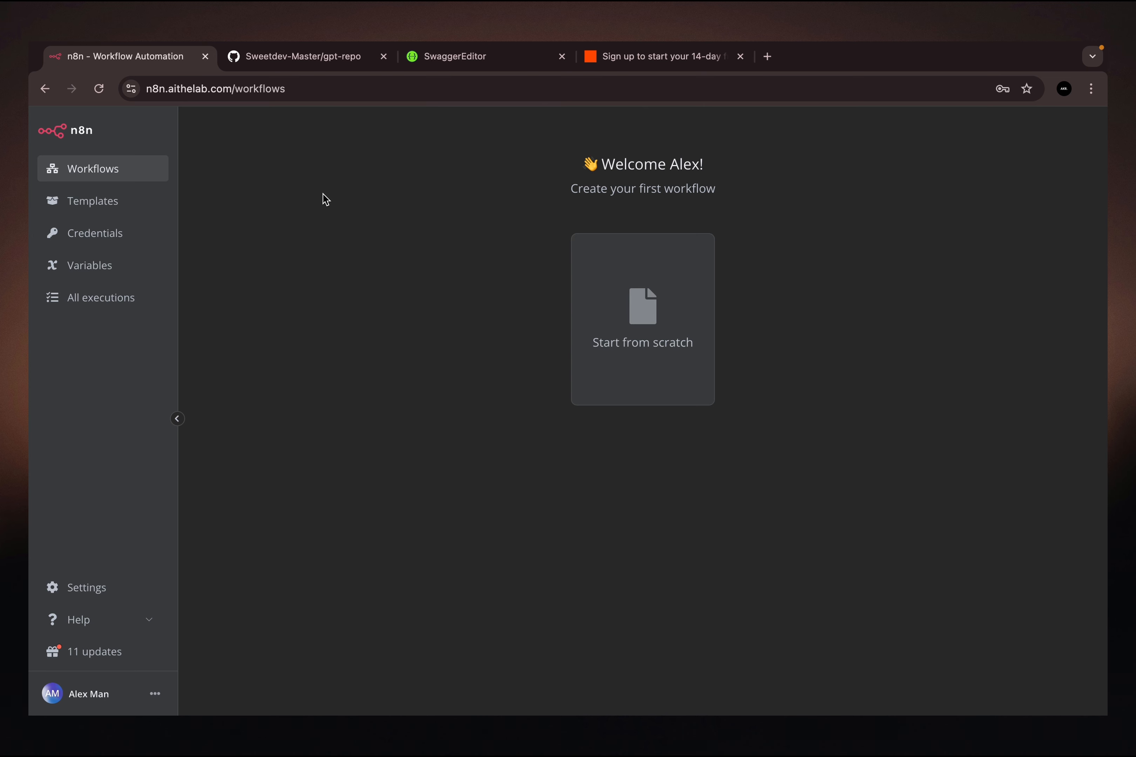
pyautogui.click(740, 56)
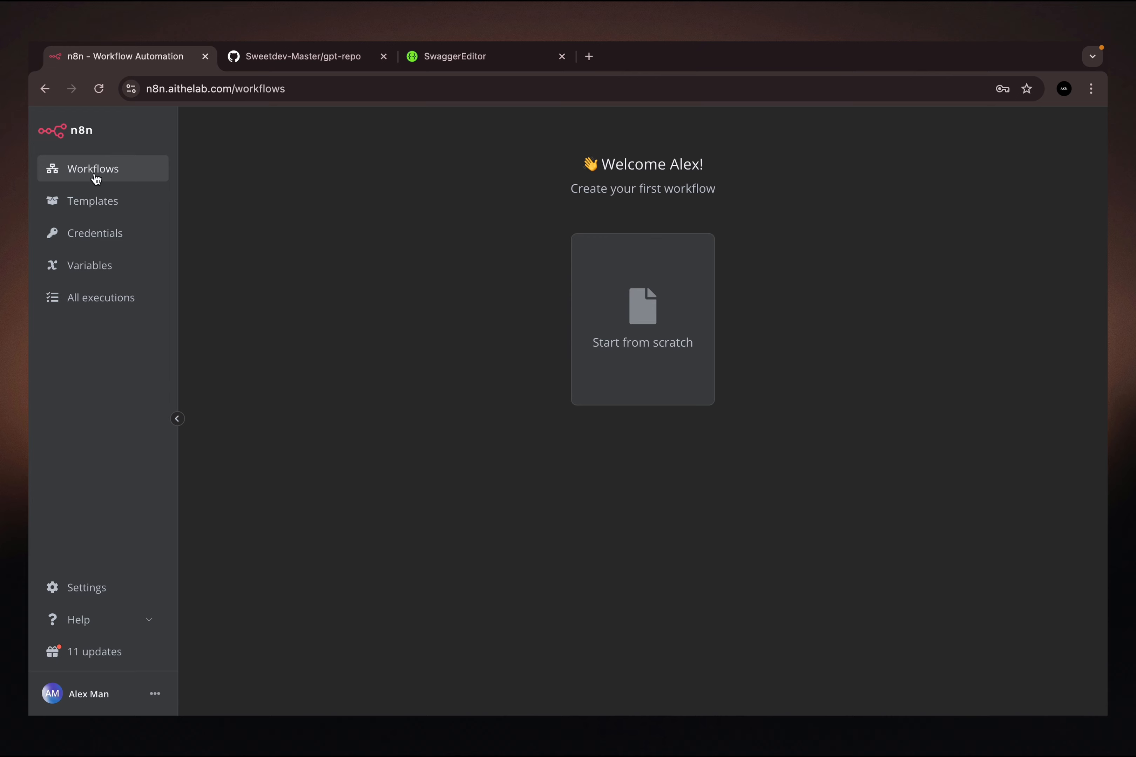
# - Delete the Header Auth account credential and return to the workflows overview
pyautogui.click(103, 242)
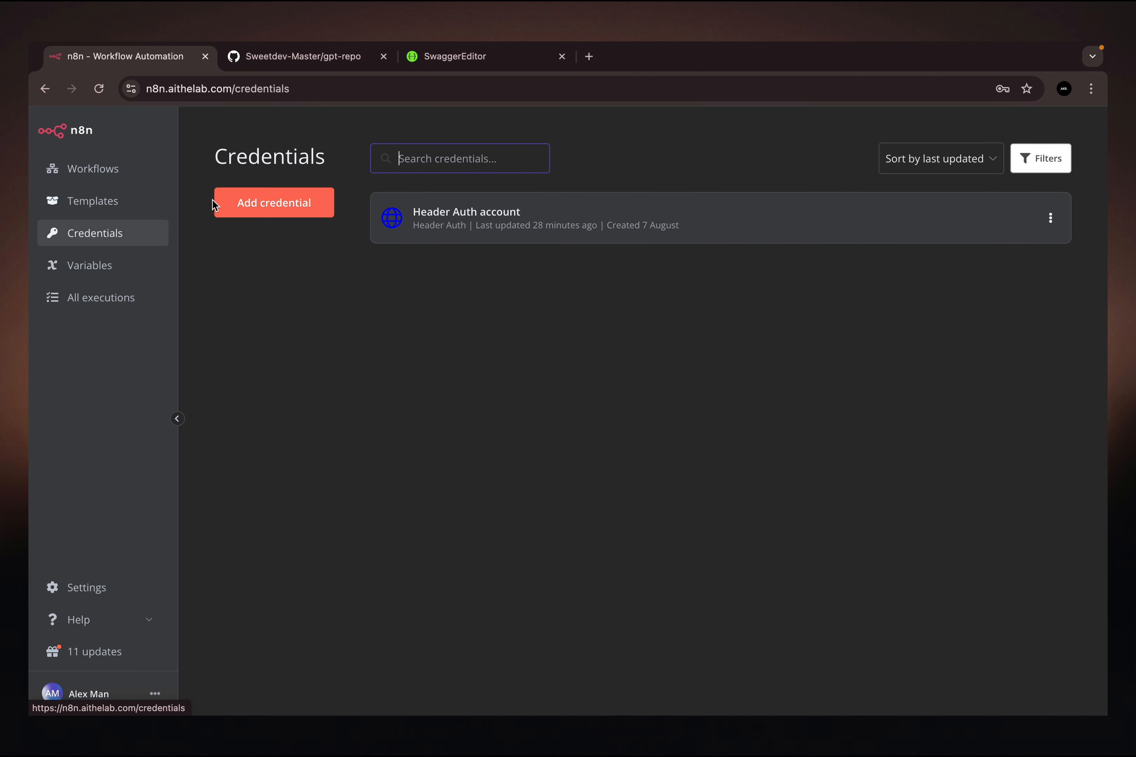
pyautogui.click(1053, 219)
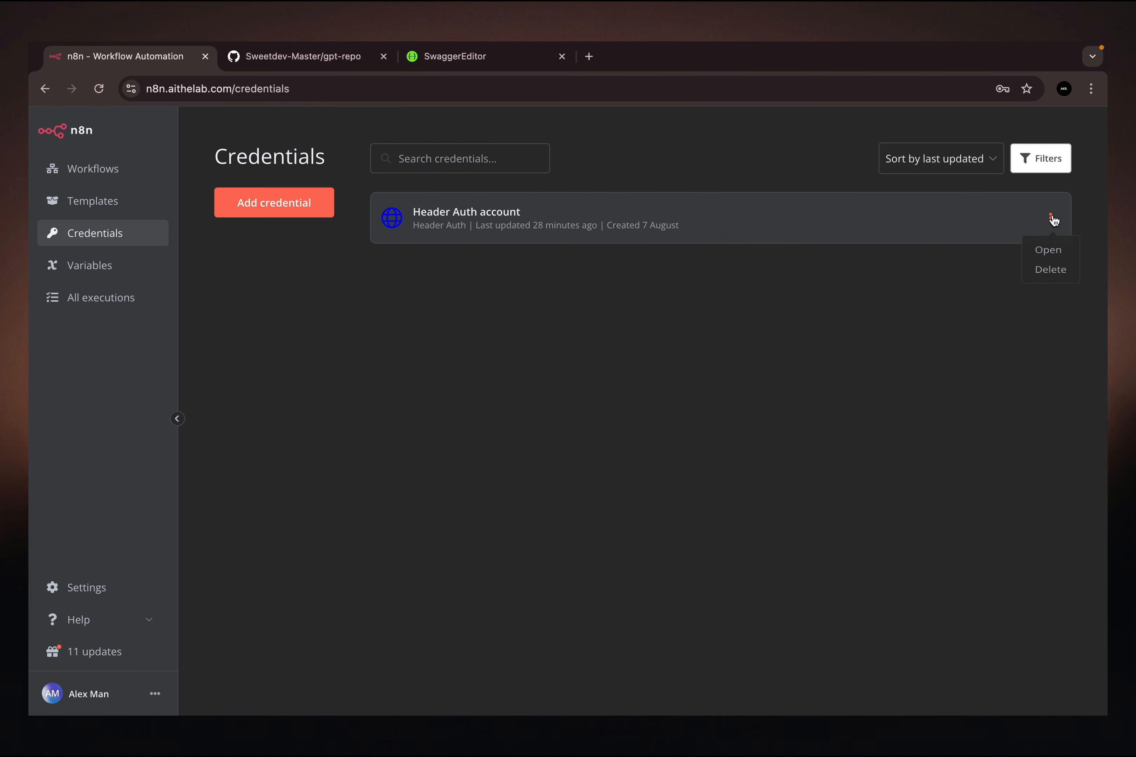
pyautogui.click(1056, 275)
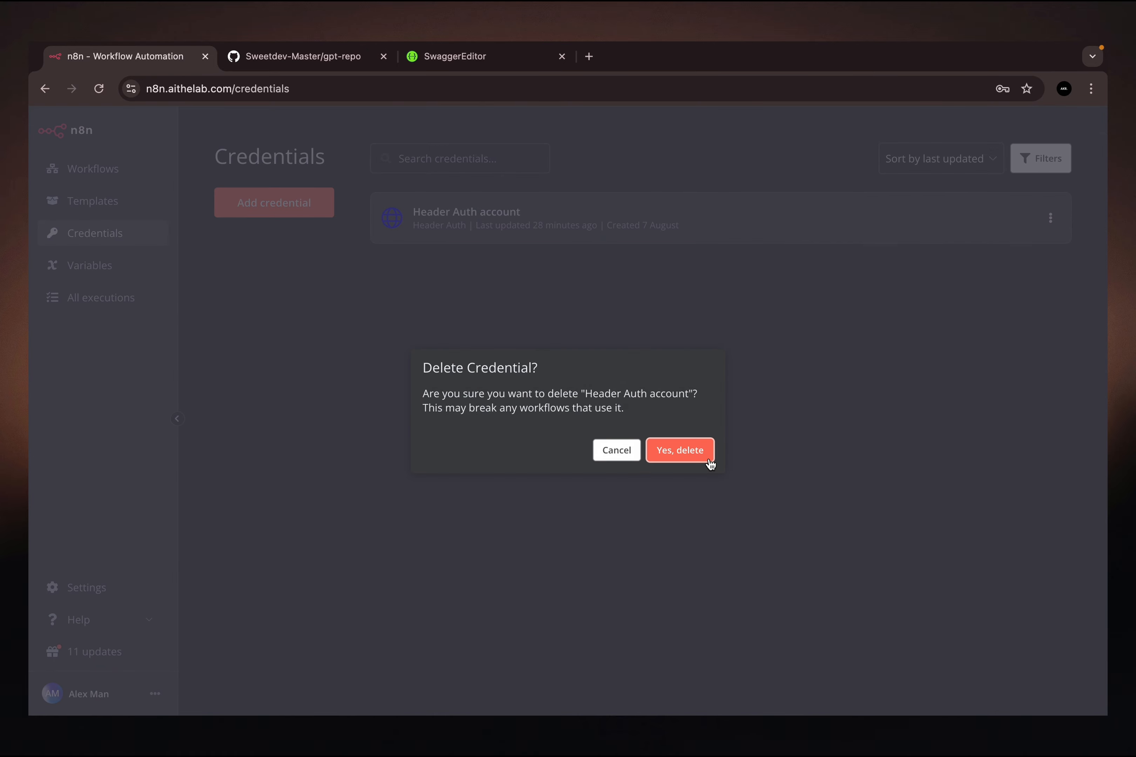
pyautogui.click(680, 450)
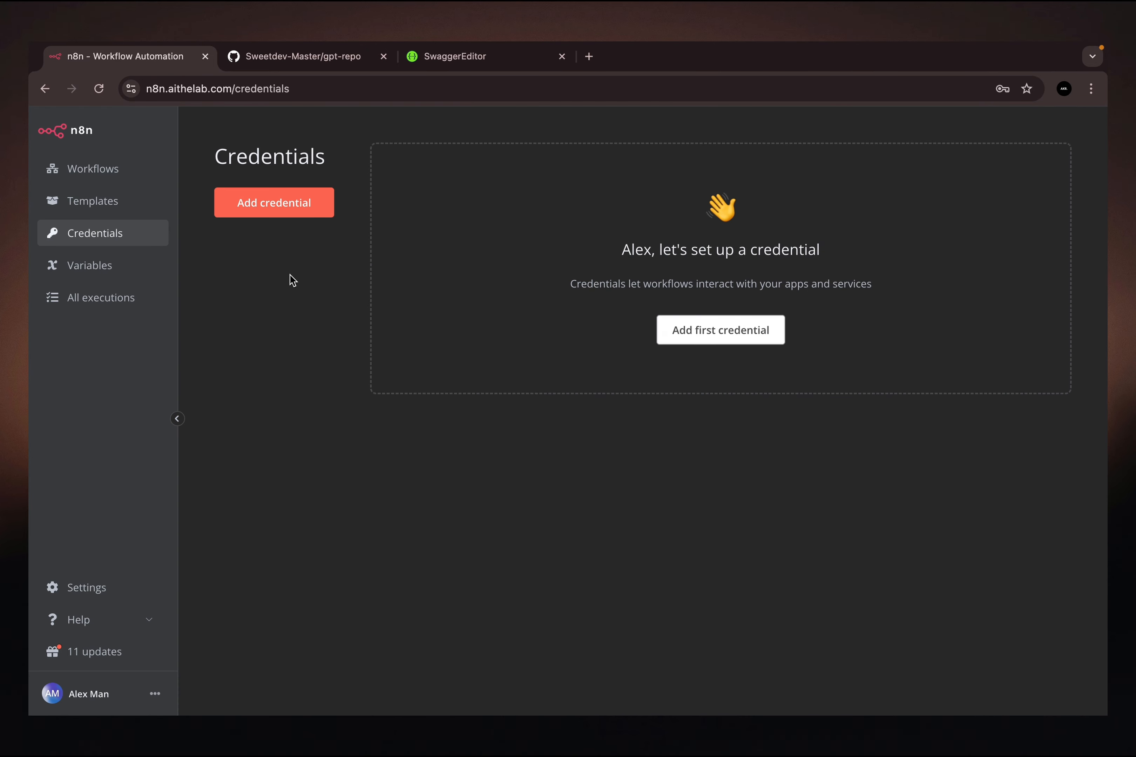
pyautogui.click(77, 168)
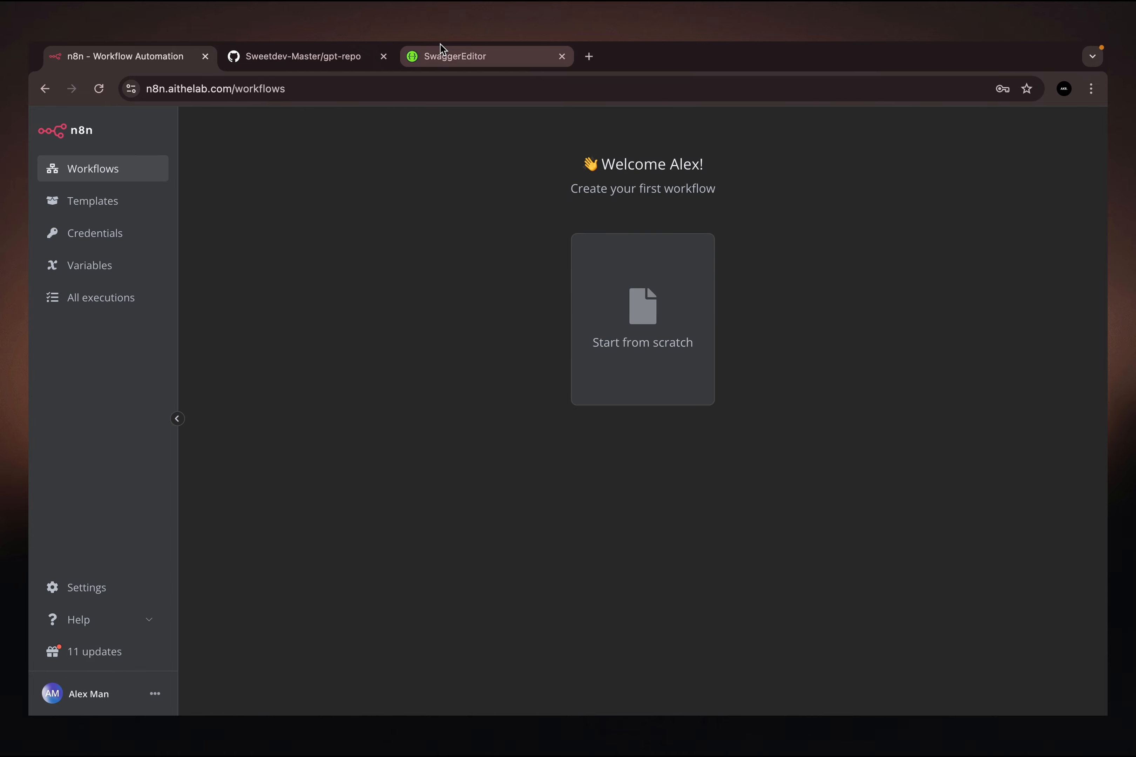
# - Switch to Swagger Editor and examine the OpenAPI schema's info, server and file endpoints, including their operation IDs, parameters, responses and security
pyautogui.click(449, 53)
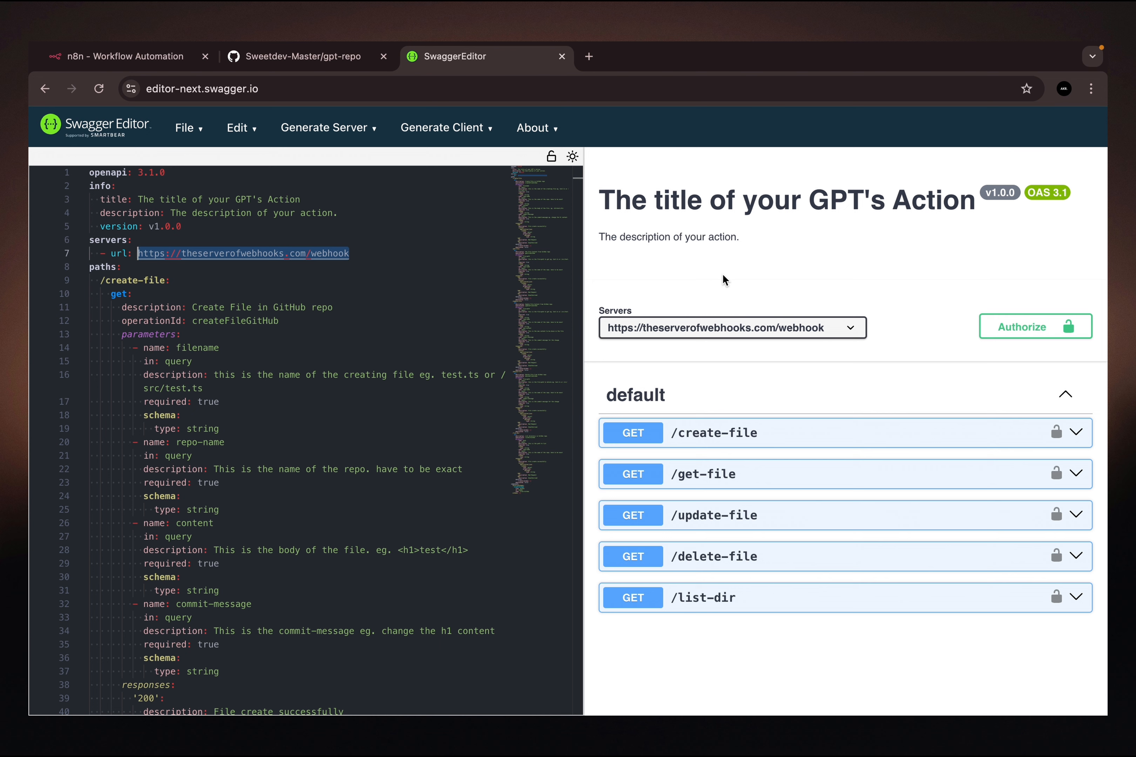
pyautogui.click(102, 169)
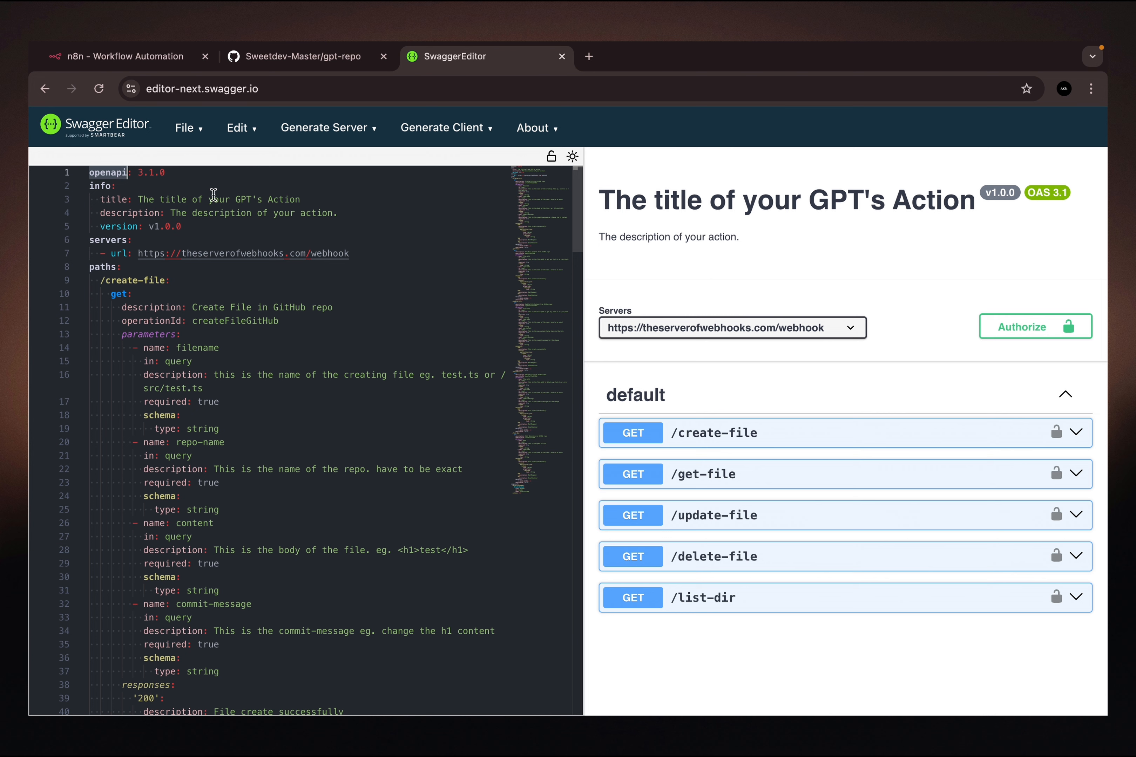
pyautogui.moveTo(96, 172)
pyautogui.scroll(-20, 312, 354)
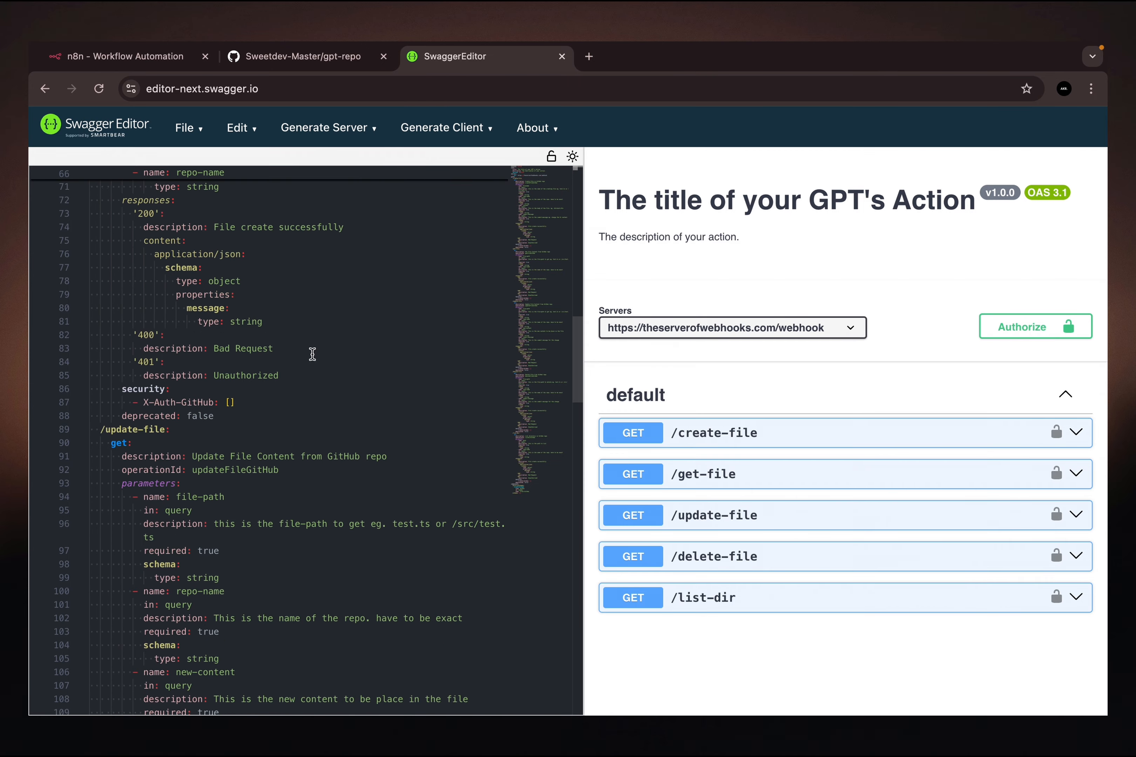
pyautogui.scroll(20, 312, 353)
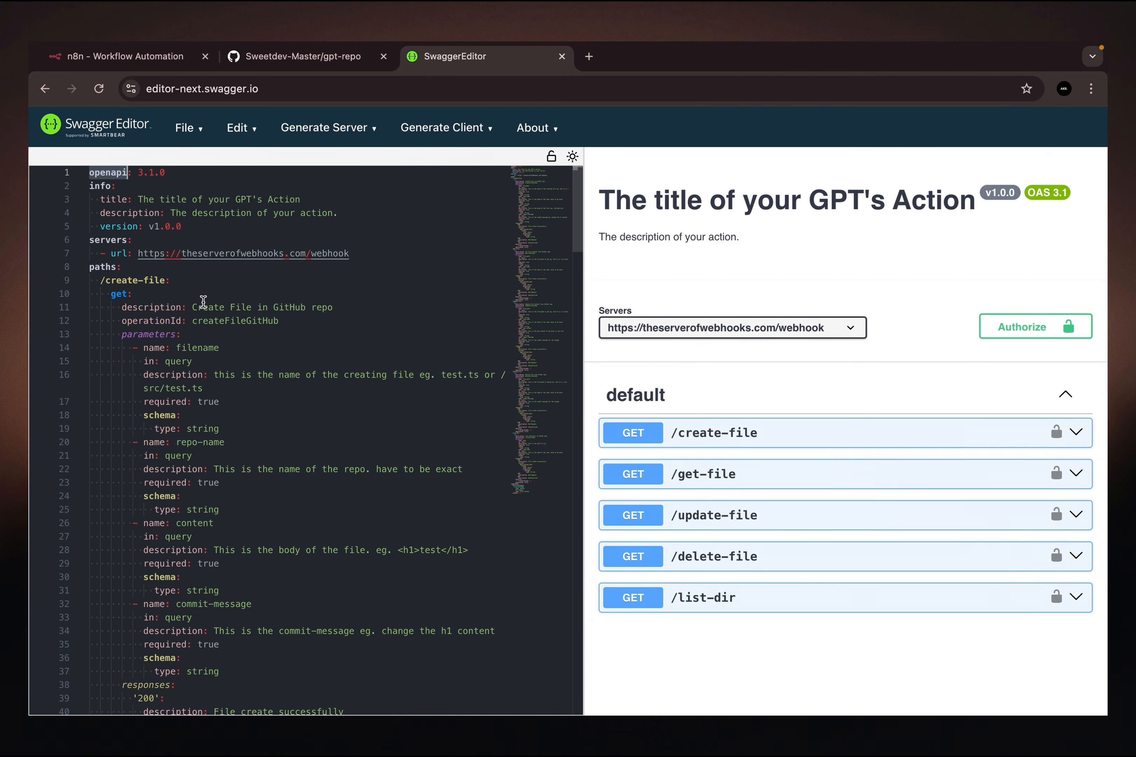
pyautogui.moveTo(117, 279)
pyautogui.scroll(-3, 282, 391)
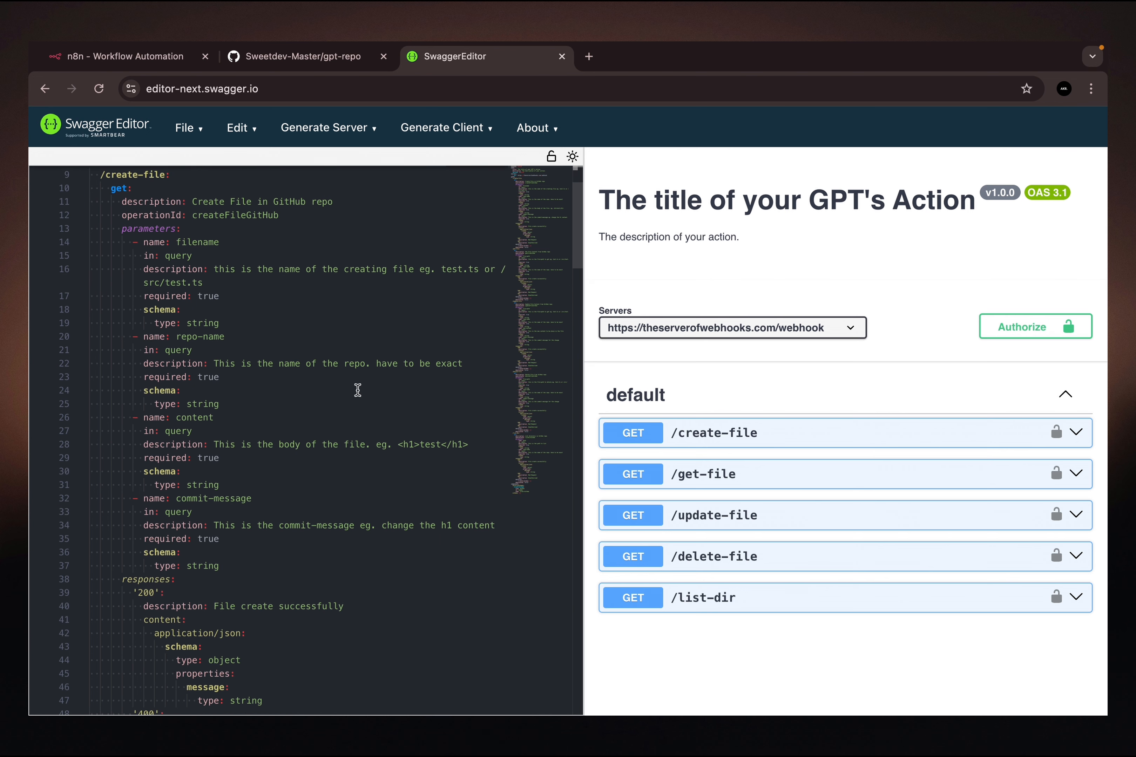
pyautogui.scroll(3, 358, 389)
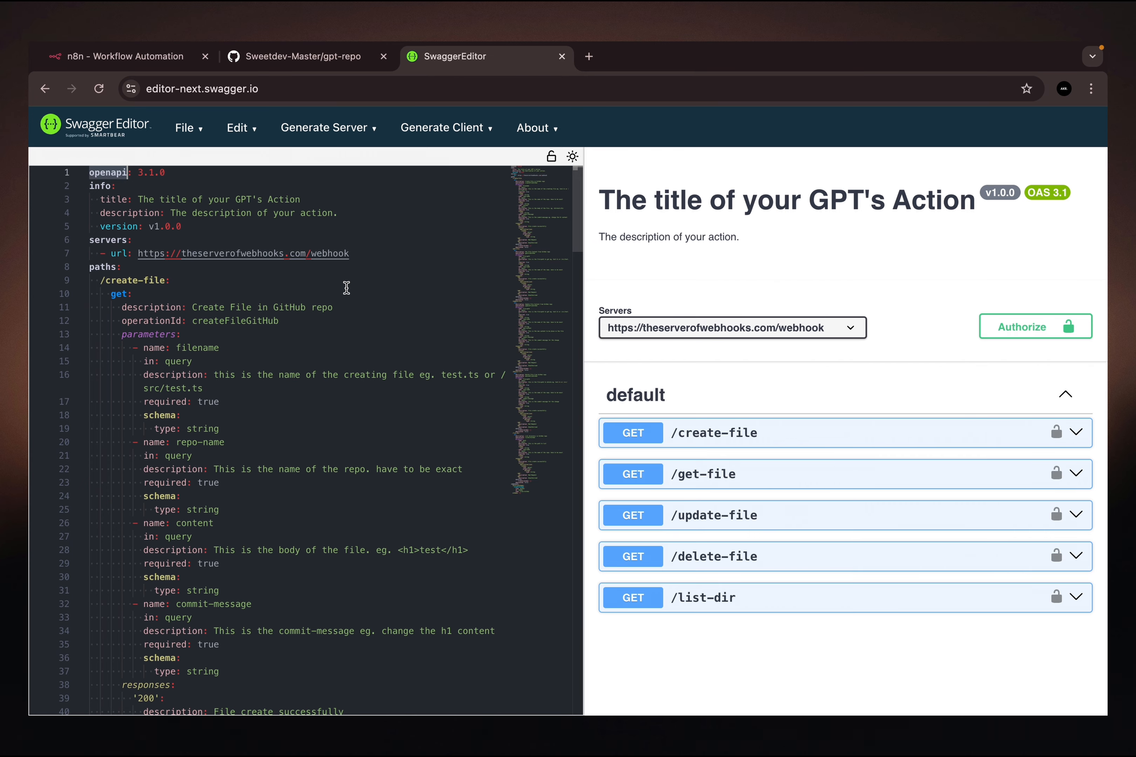
pyautogui.scroll(-10, 346, 288)
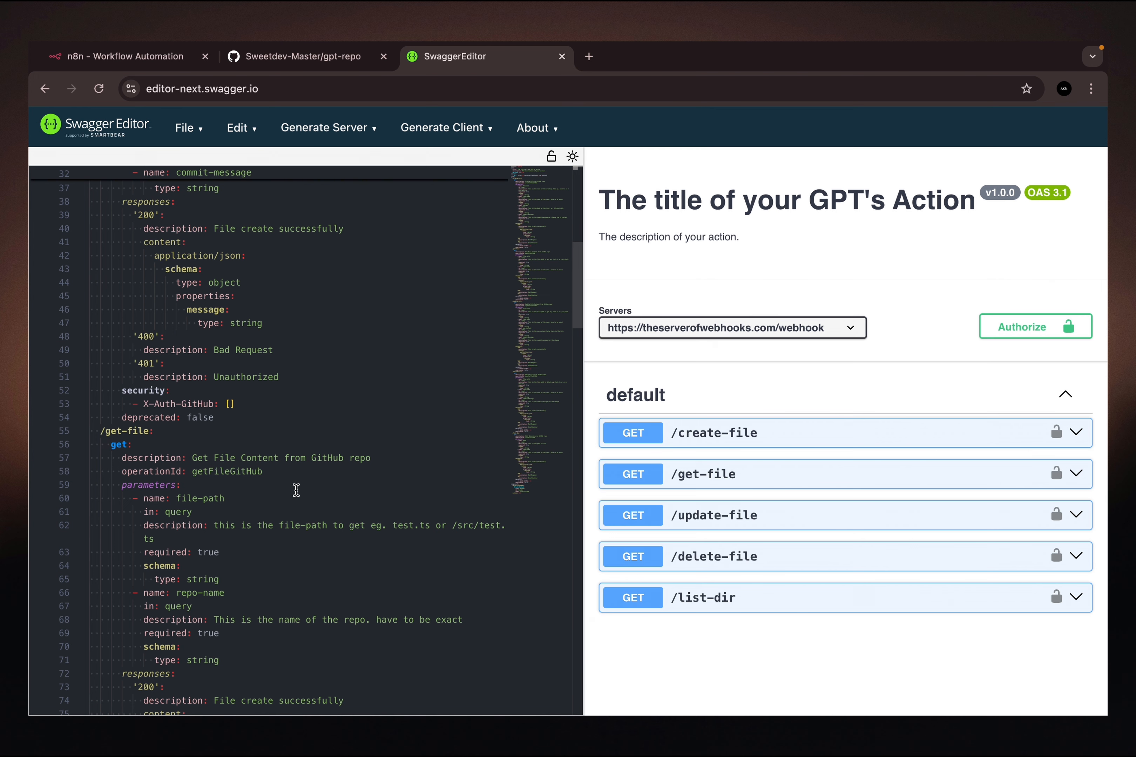
pyautogui.scroll(-10, 296, 491)
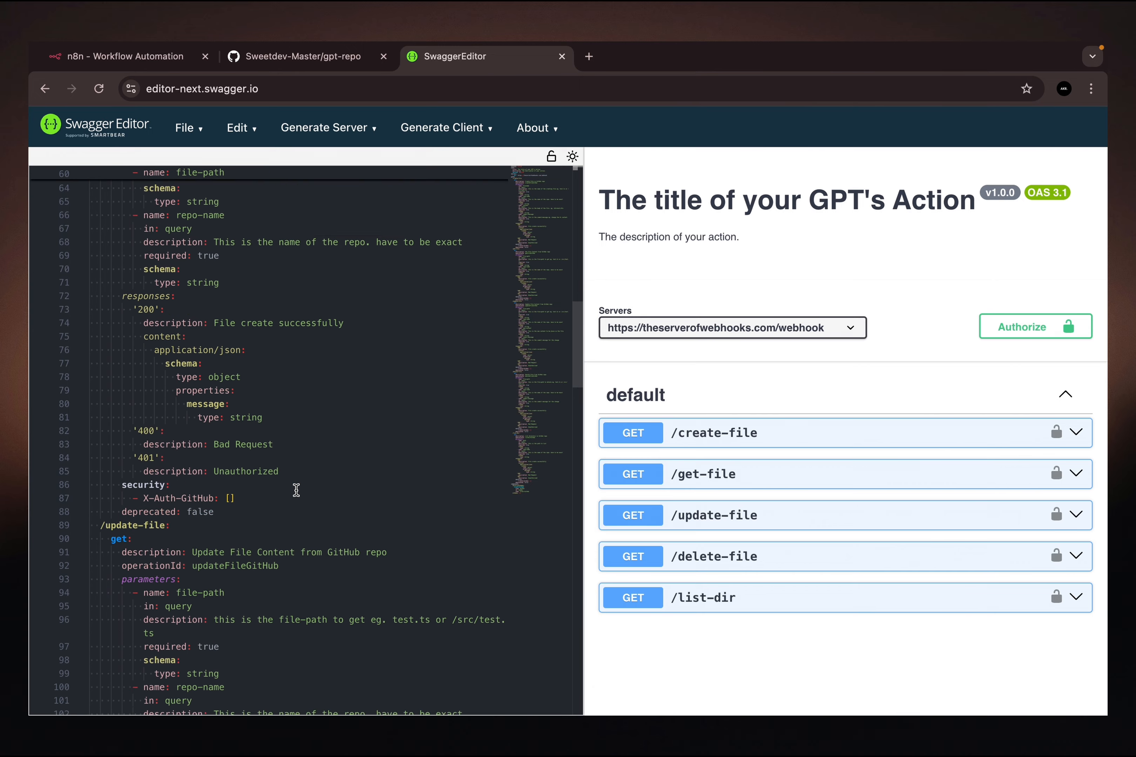
pyautogui.scroll(-9, 296, 490)
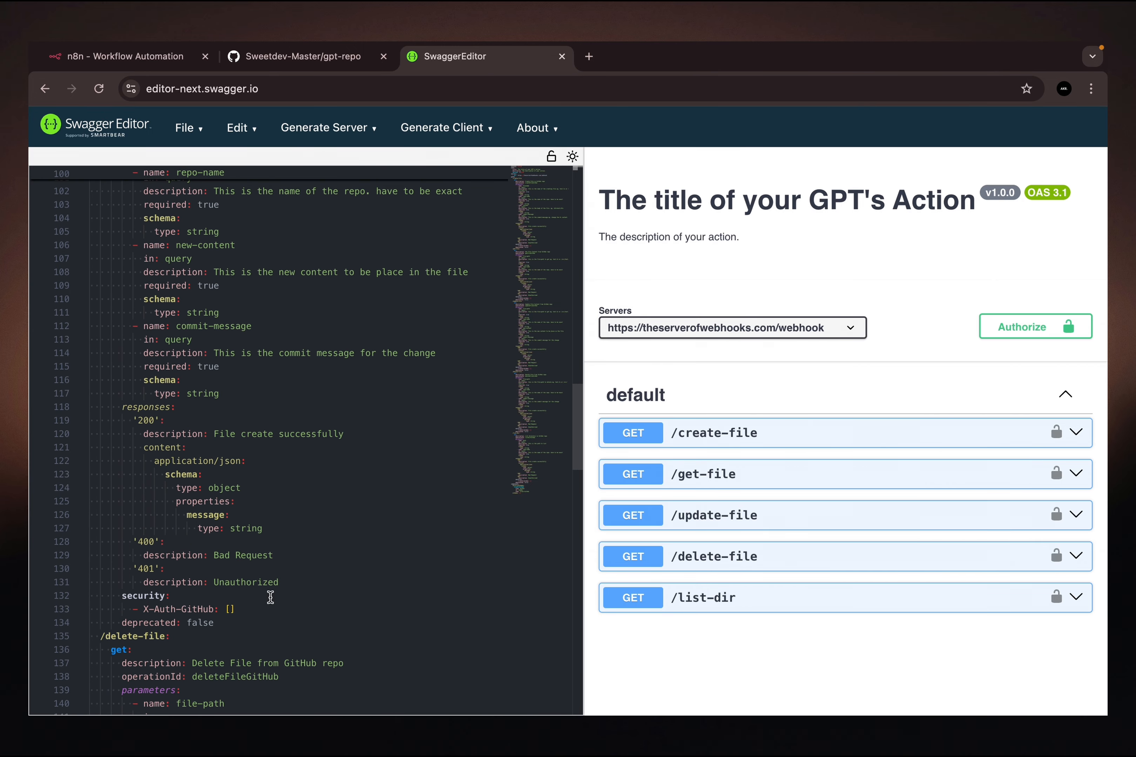
pyautogui.scroll(-5, 270, 597)
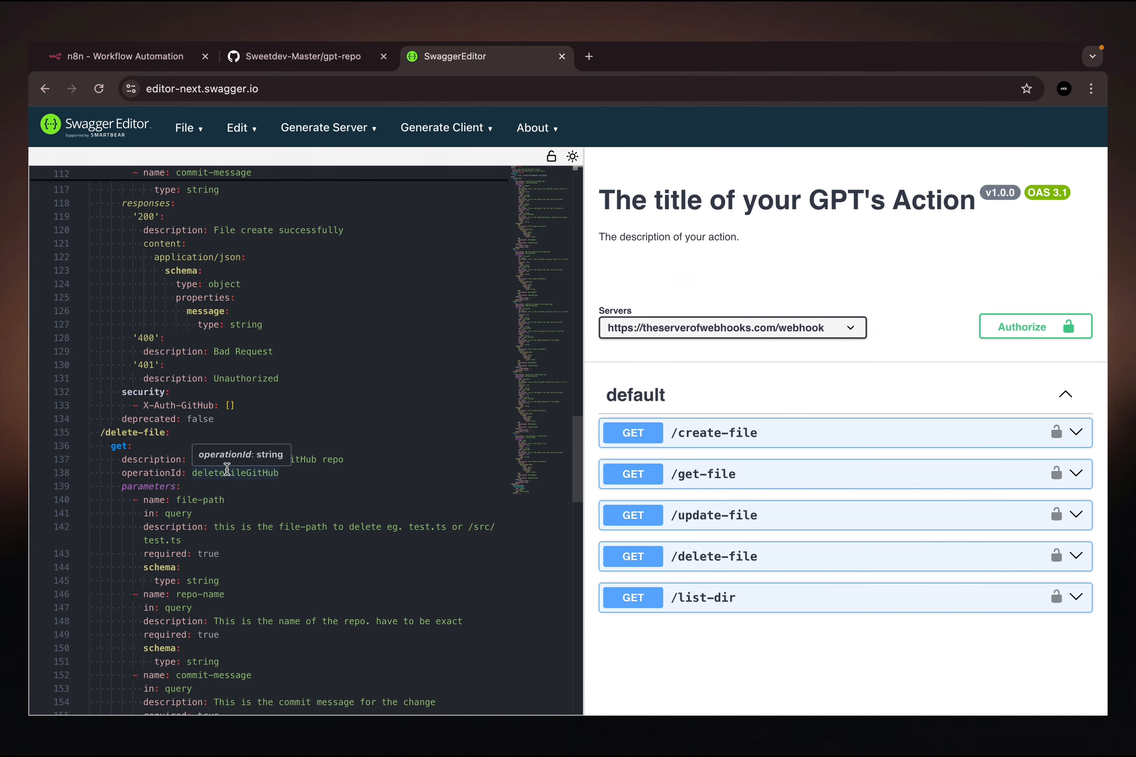
pyautogui.scroll(20, 284, 361)
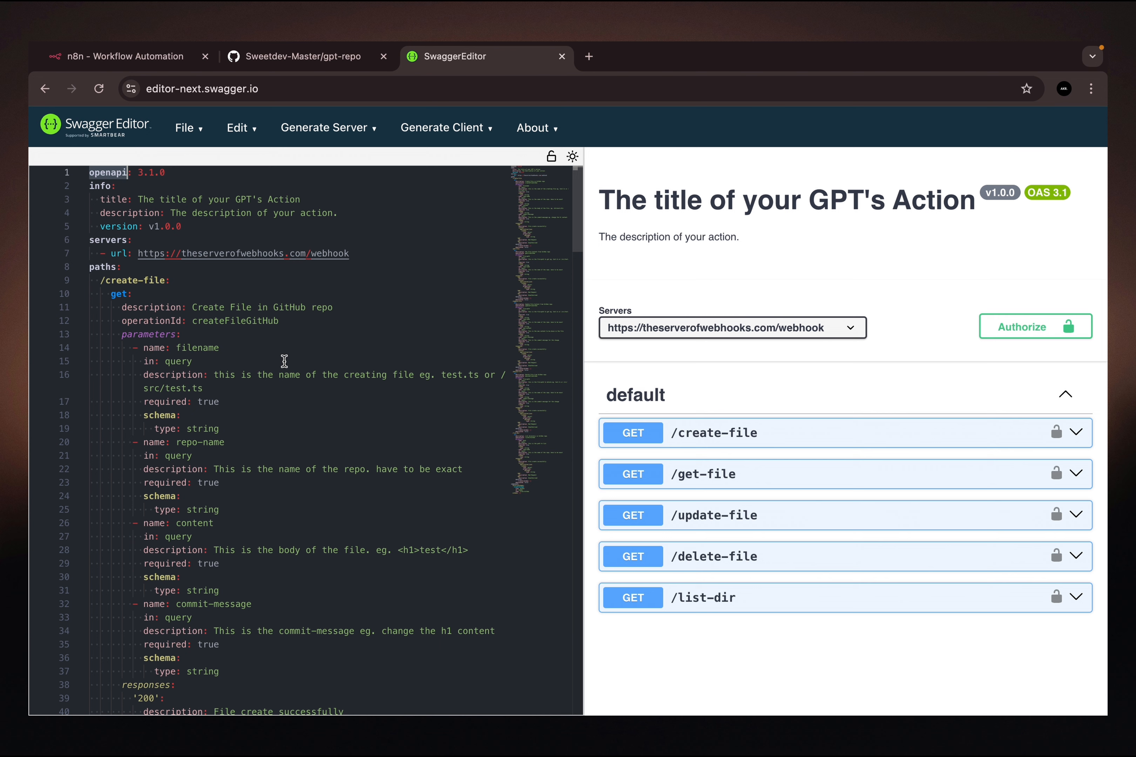
pyautogui.moveTo(172, 320)
pyautogui.moveTo(276, 249)
pyautogui.moveTo(348, 253); pyautogui.dragTo(135, 257)
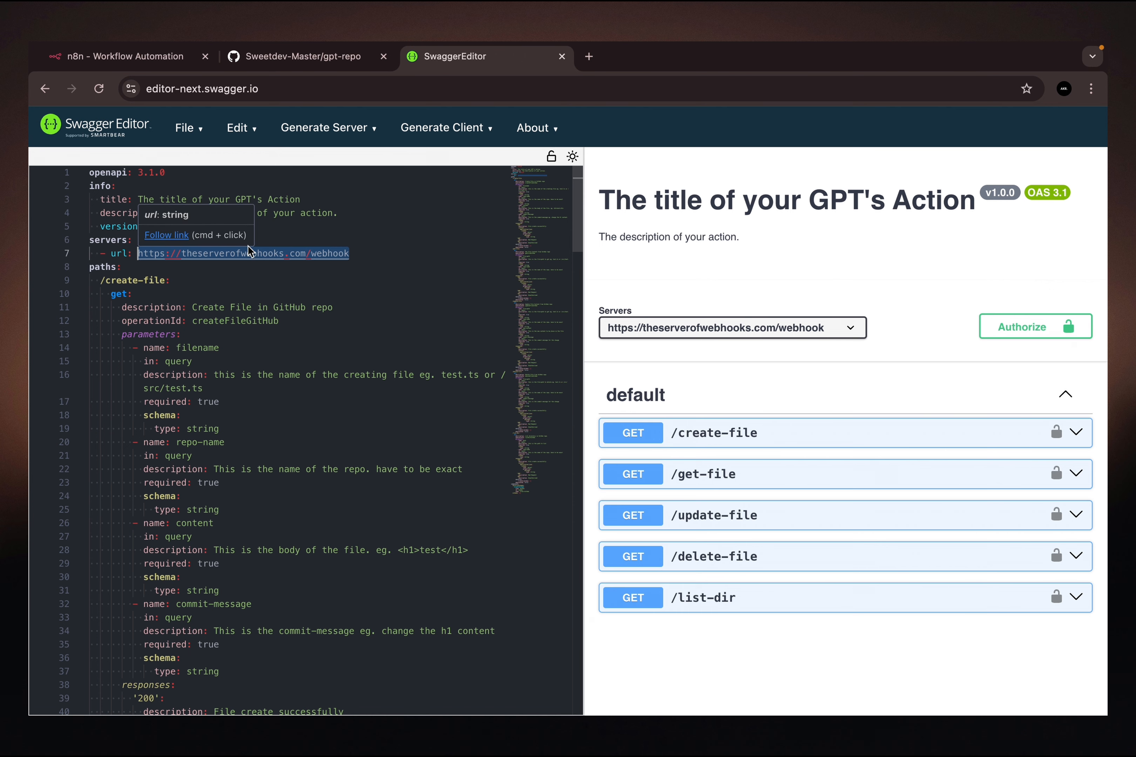
pyautogui.click(146, 59)
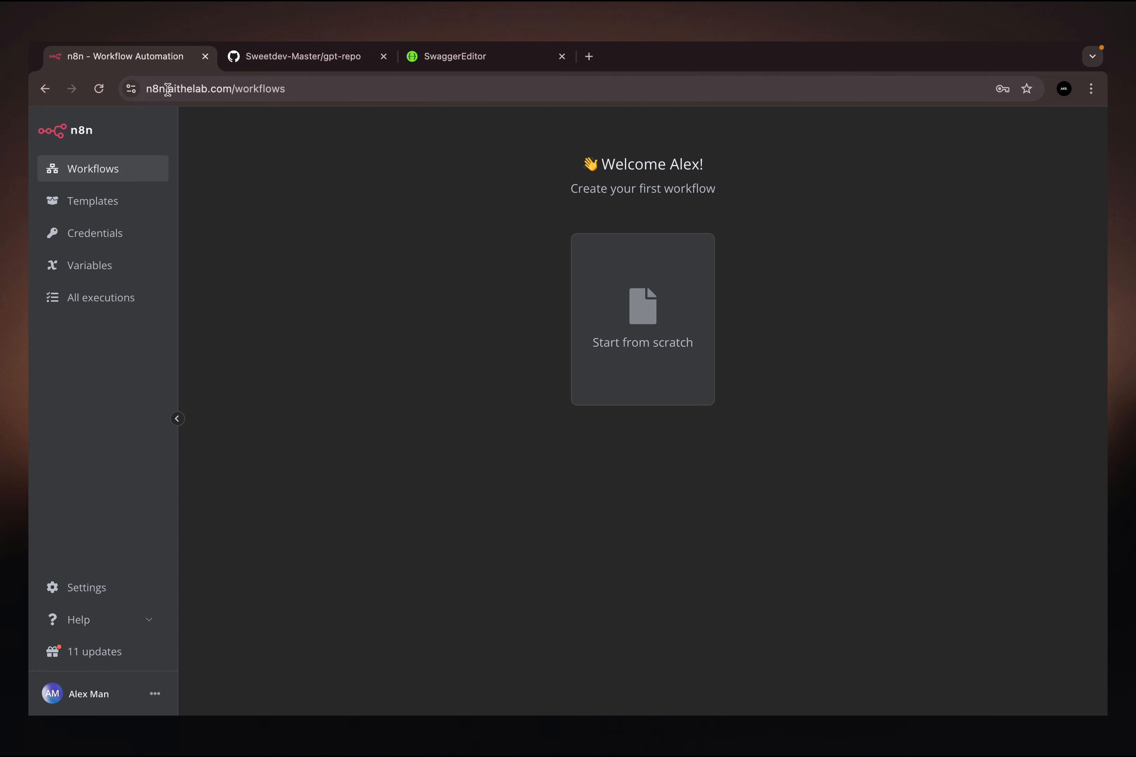
pyautogui.moveTo(233, 92); pyautogui.dragTo(145, 95)
pyautogui.press('super+c')
pyautogui.click(433, 58)
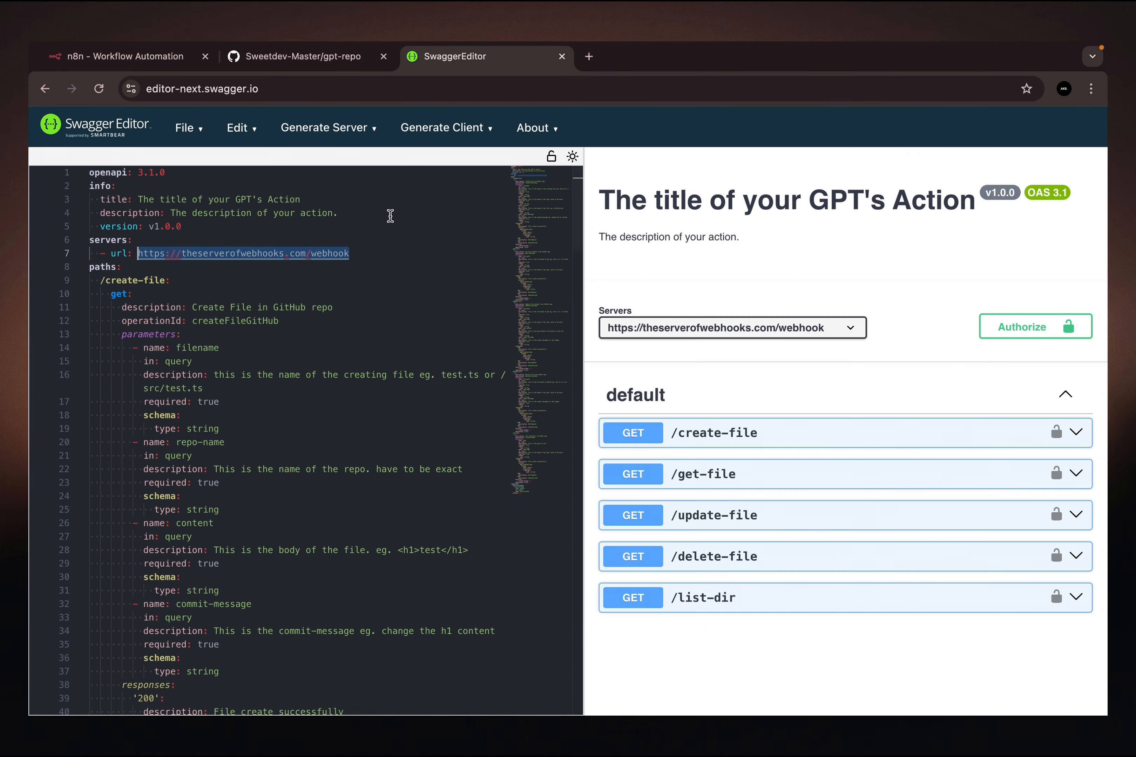
pyautogui.moveTo(306, 253); pyautogui.dragTo(139, 258)
pyautogui.press('super+v')
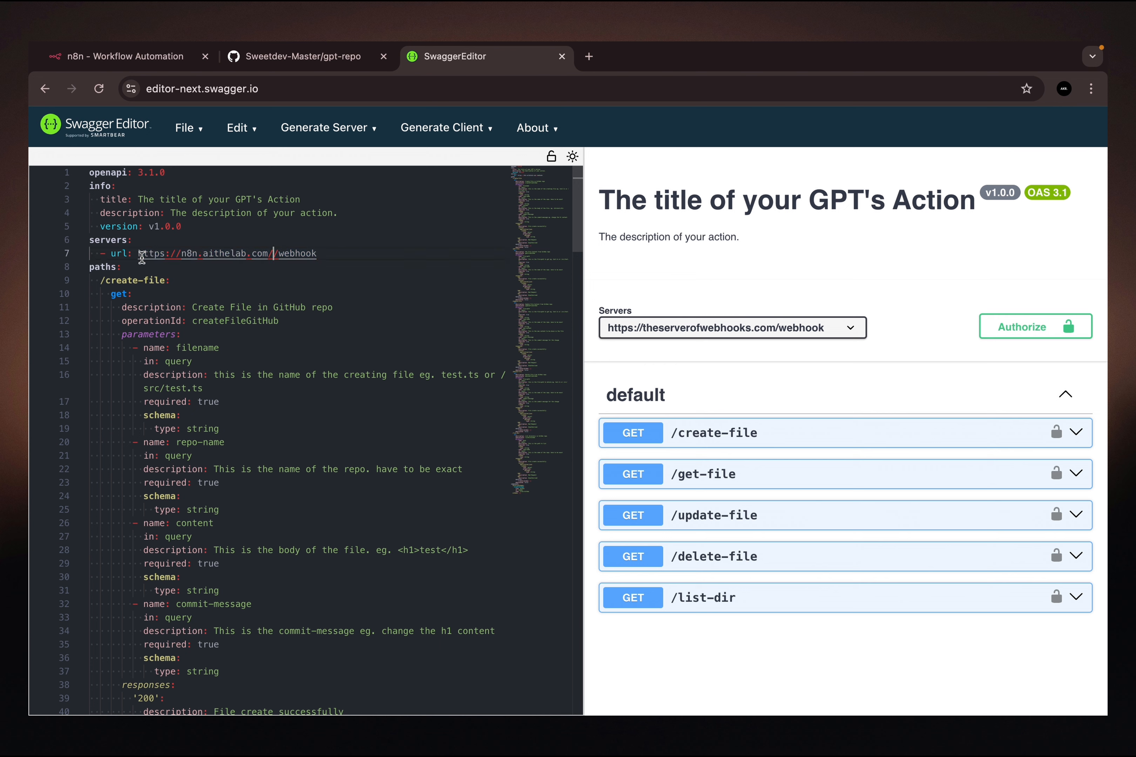
pyautogui.press('BackSpace')
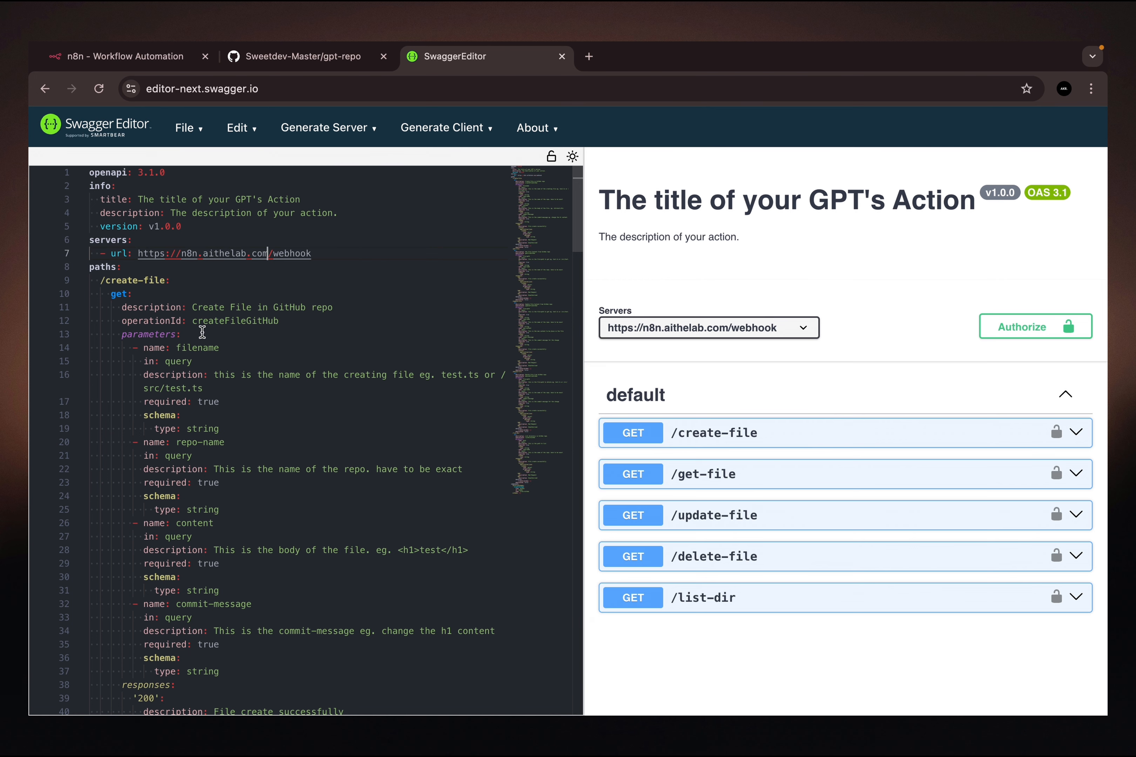
# - Review the create-file definition in the schema, the empty n8n workflows overview and the file list of the gpt-repo repository on GitHub
pyautogui.scroll(-1, 202, 333)
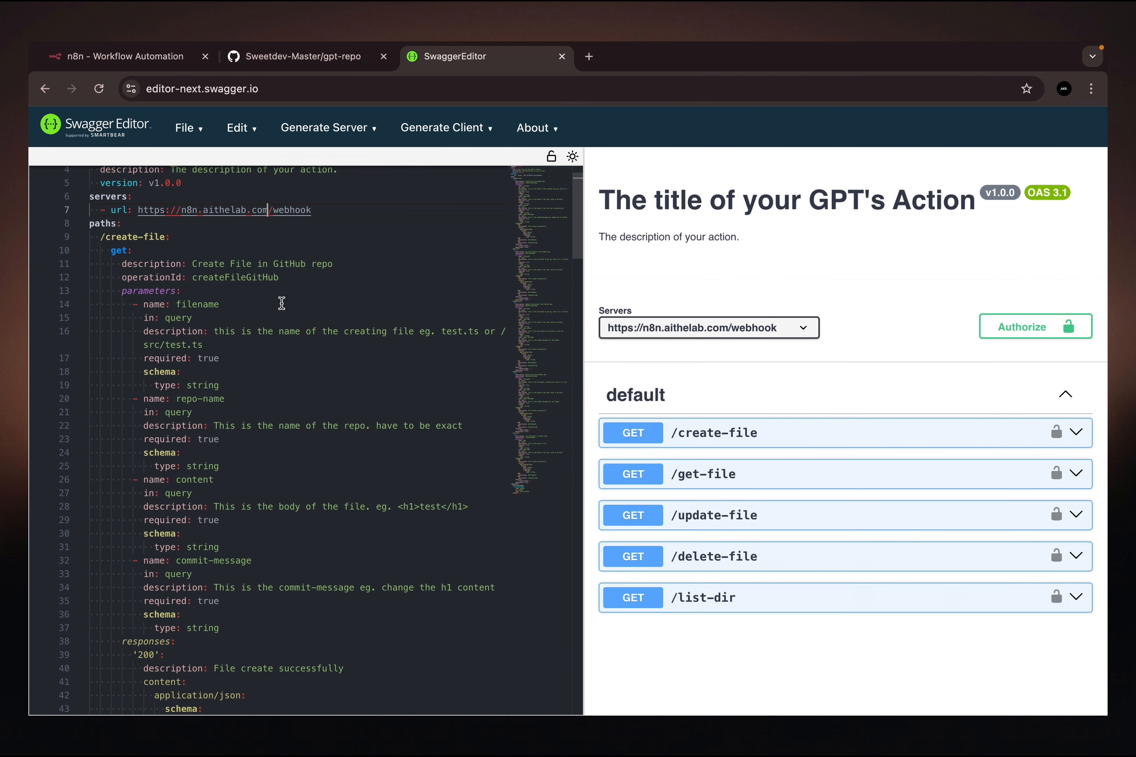
pyautogui.scroll(1, 282, 303)
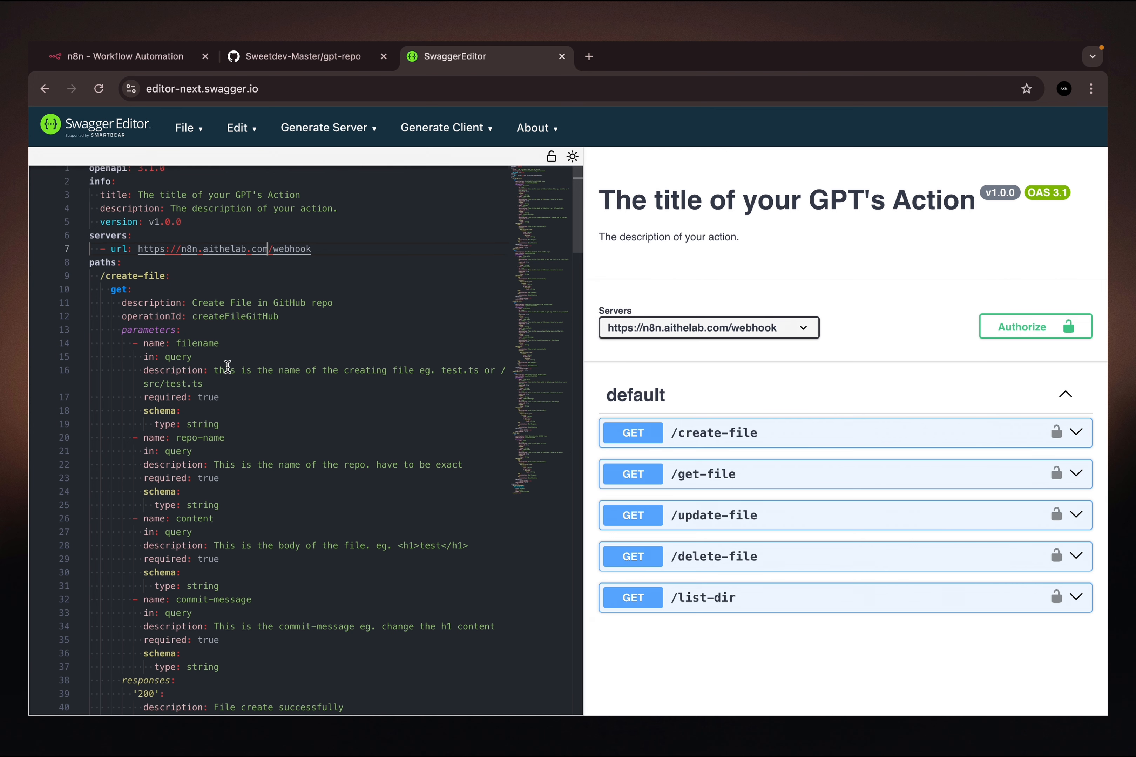
pyautogui.click(93, 56)
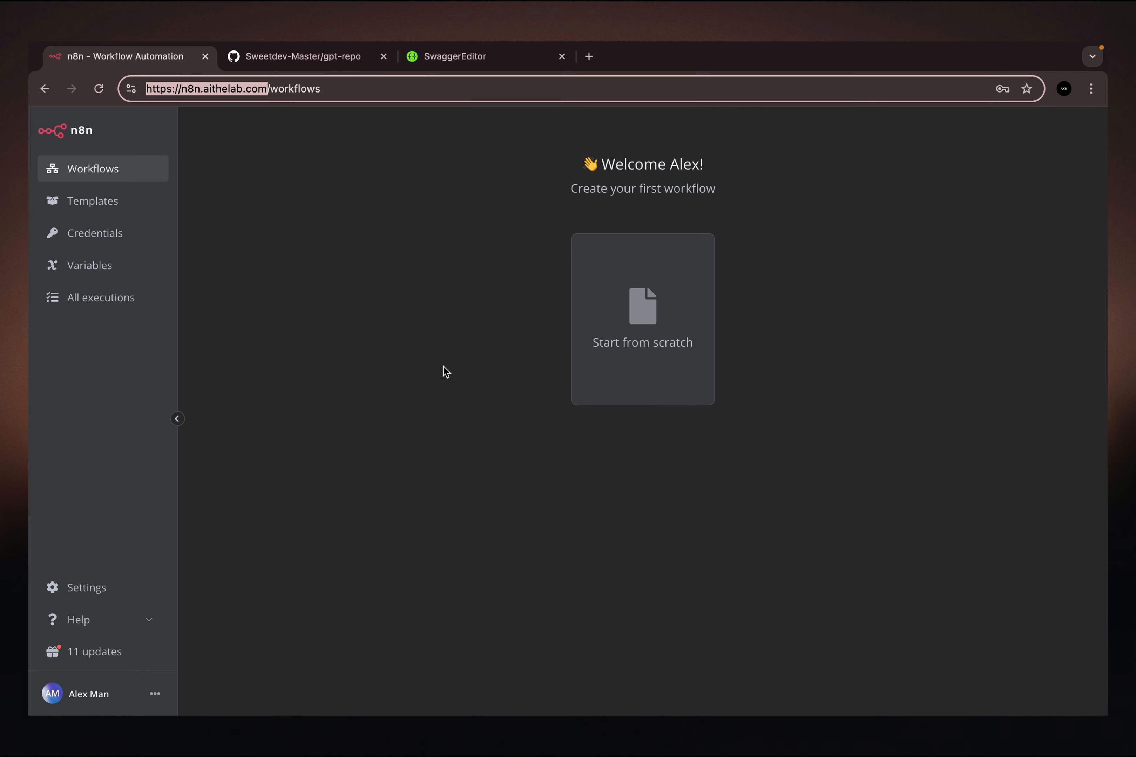
pyautogui.click(288, 52)
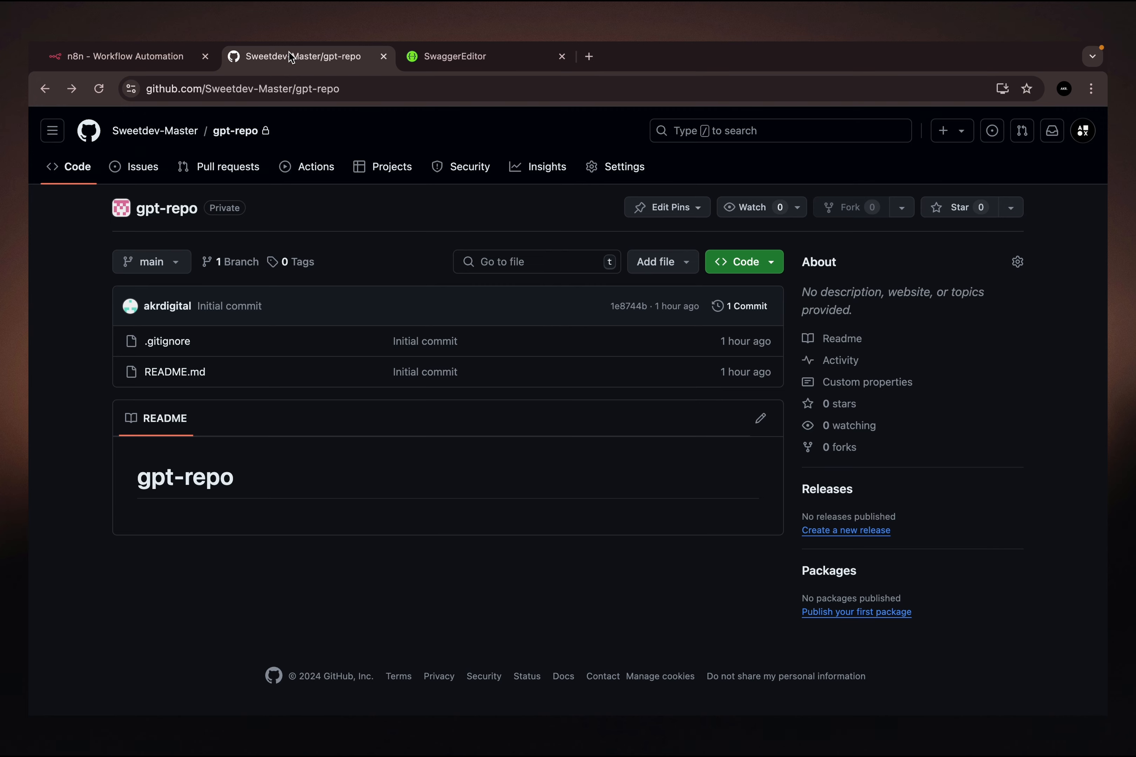
pyautogui.click(440, 51)
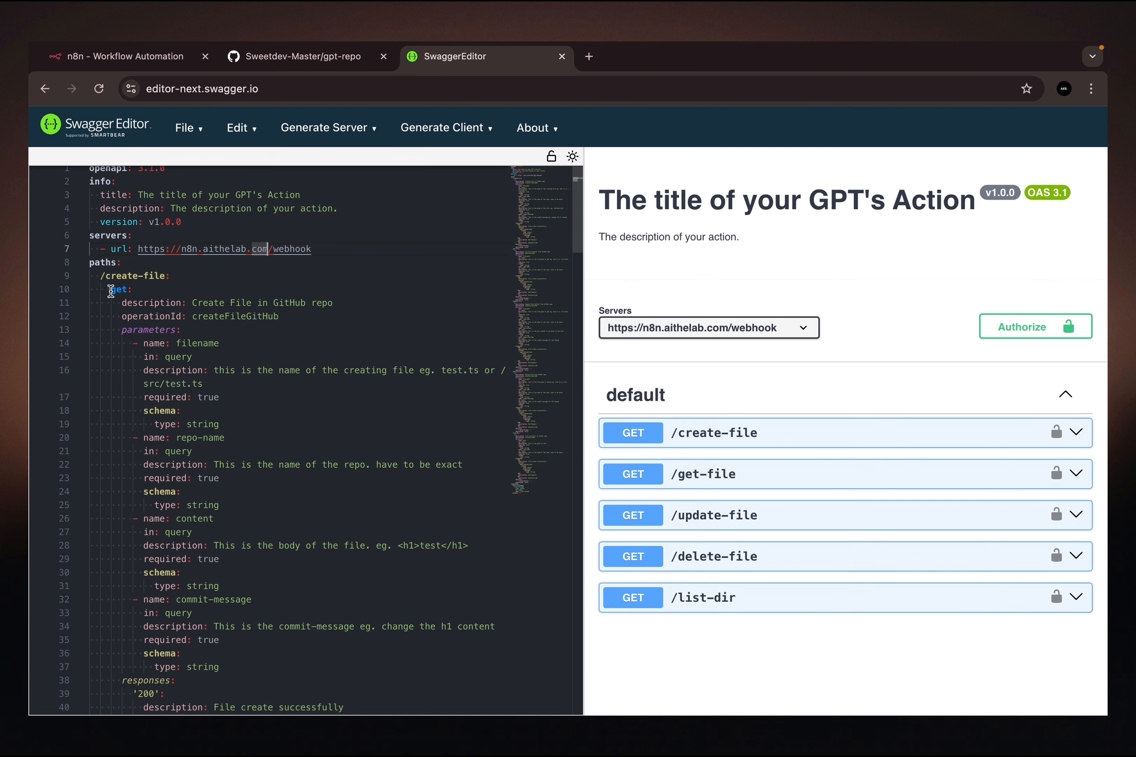
pyautogui.click(139, 54)
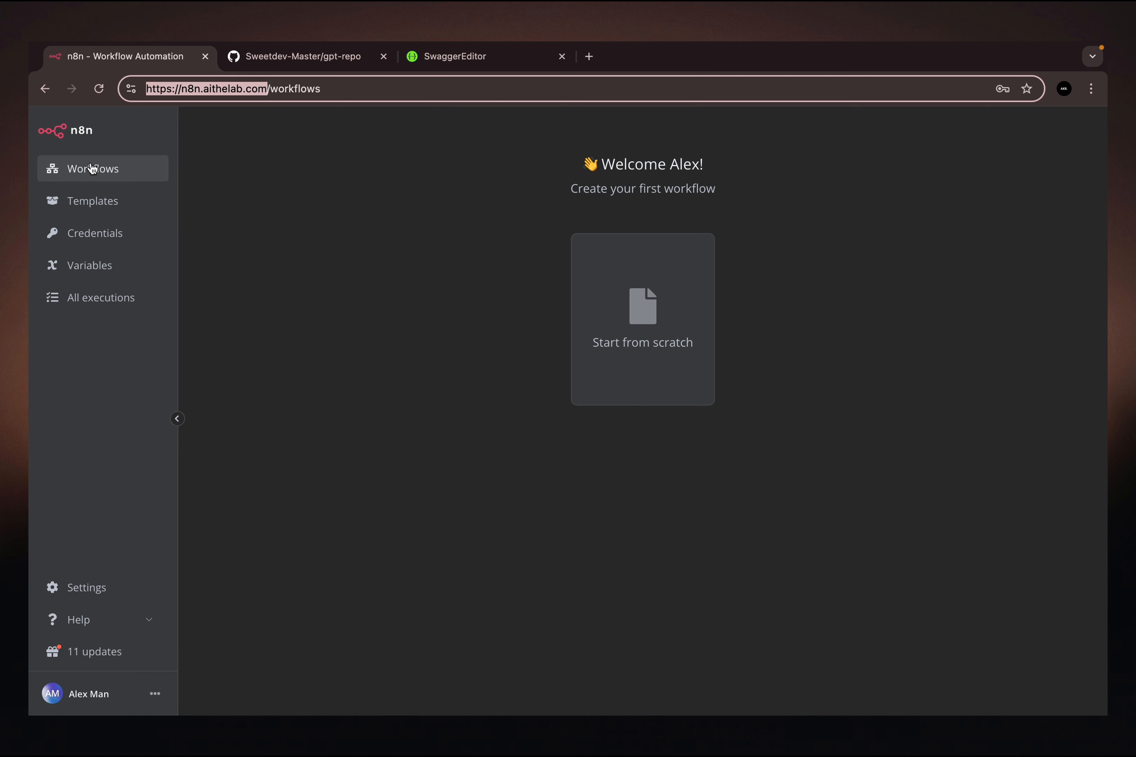
pyautogui.click(295, 54)
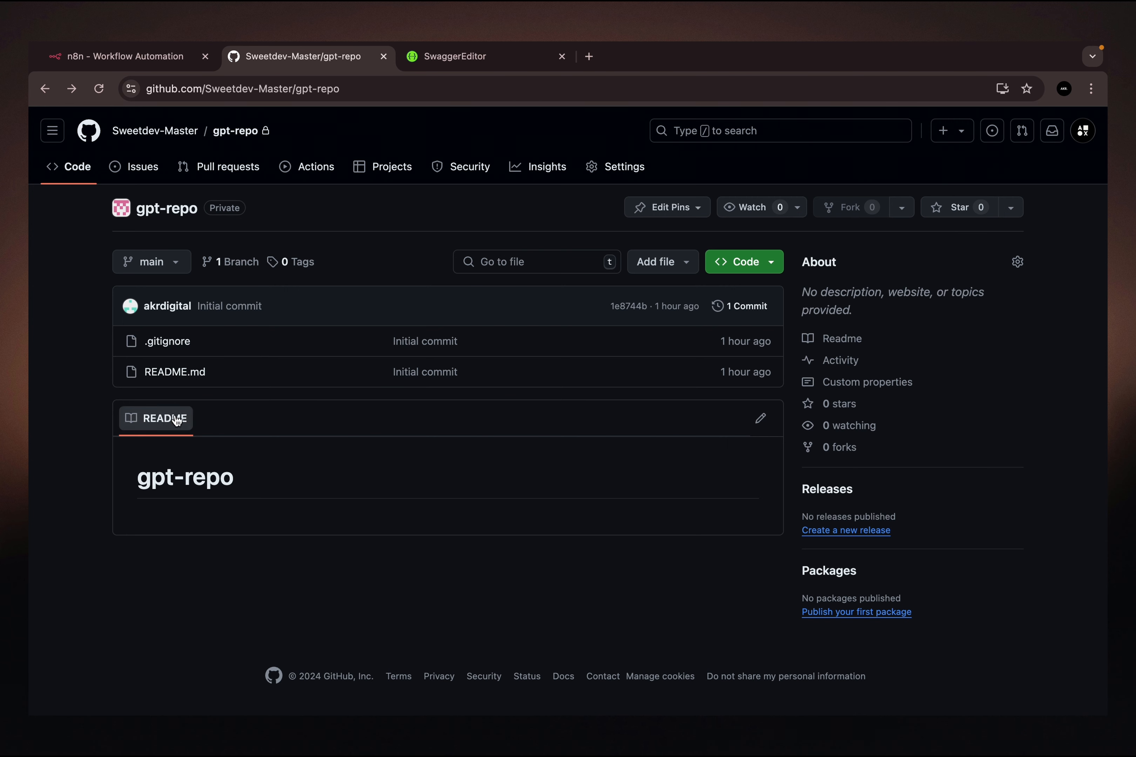
# - Start a new n8n workflow from scratch with a Webhook trigger and compare the trigger's test and production URLs
pyautogui.click(131, 53)
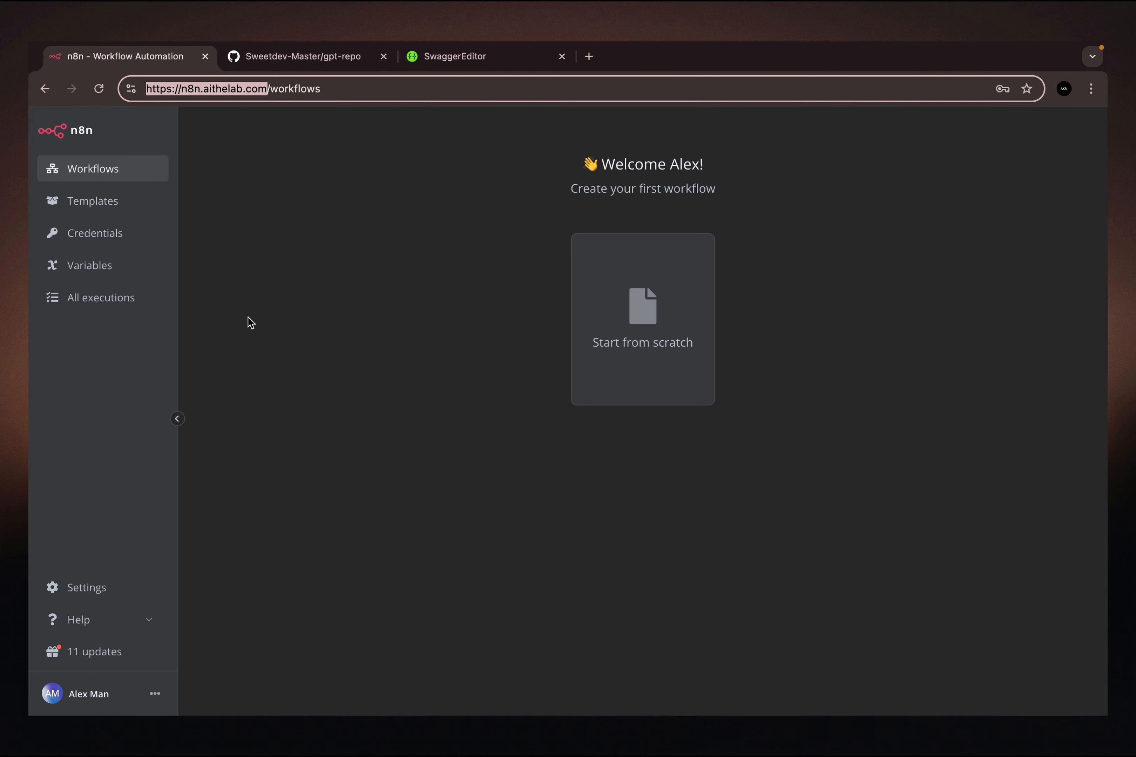
pyautogui.click(646, 317)
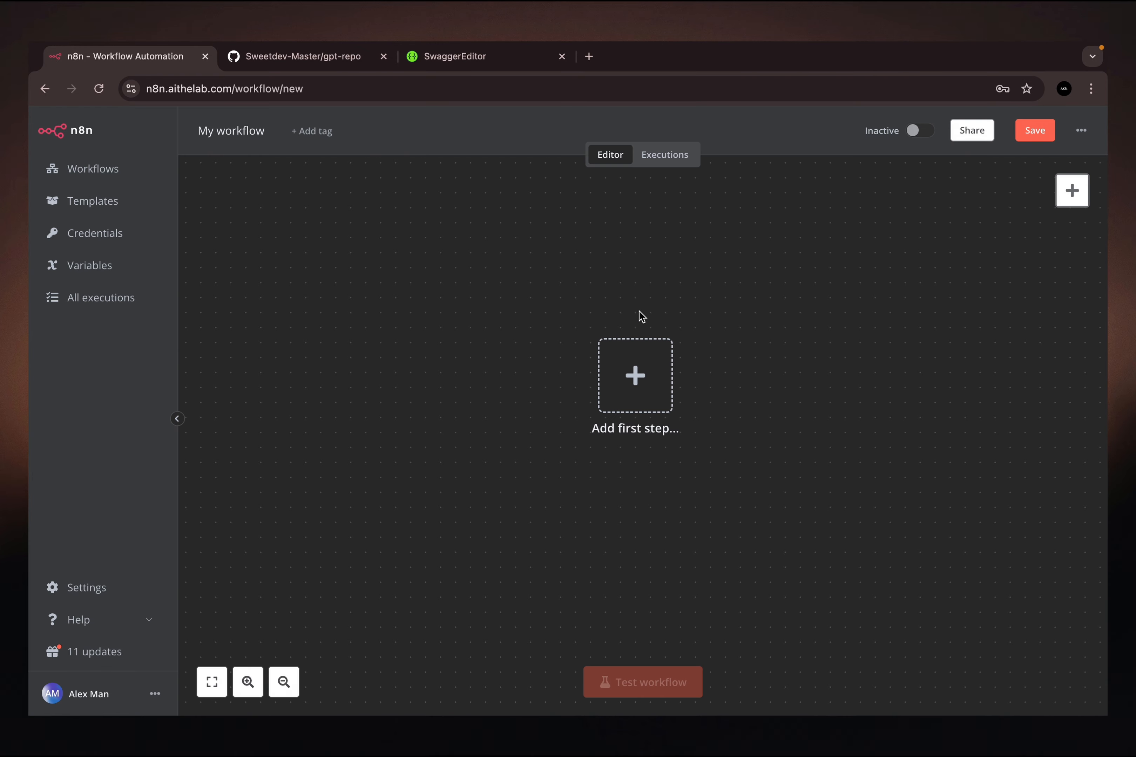
pyautogui.click(633, 376)
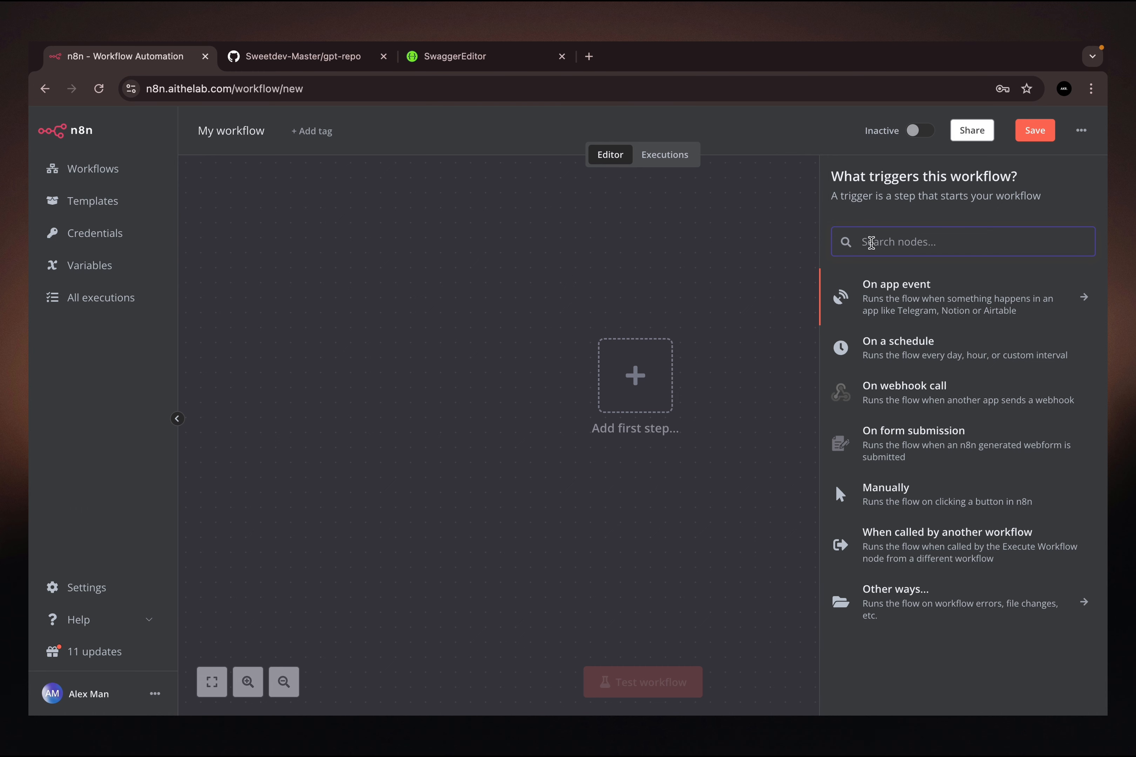
pyautogui.write('we')
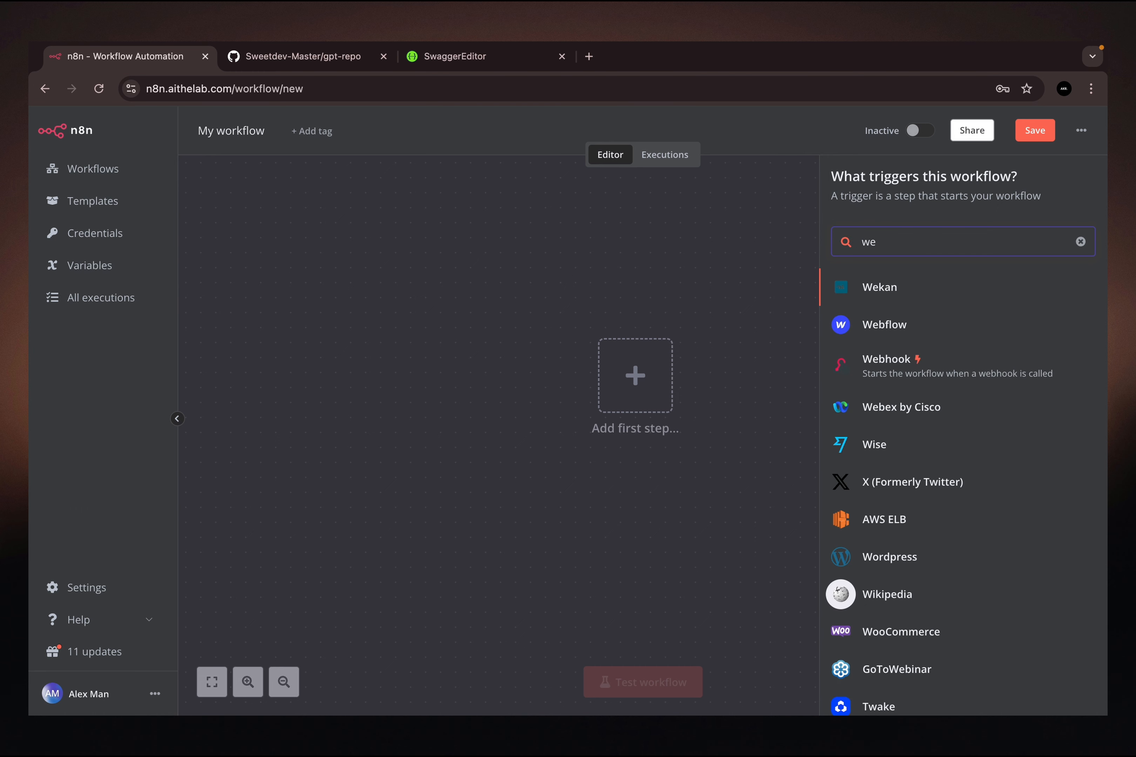
pyautogui.click(885, 372)
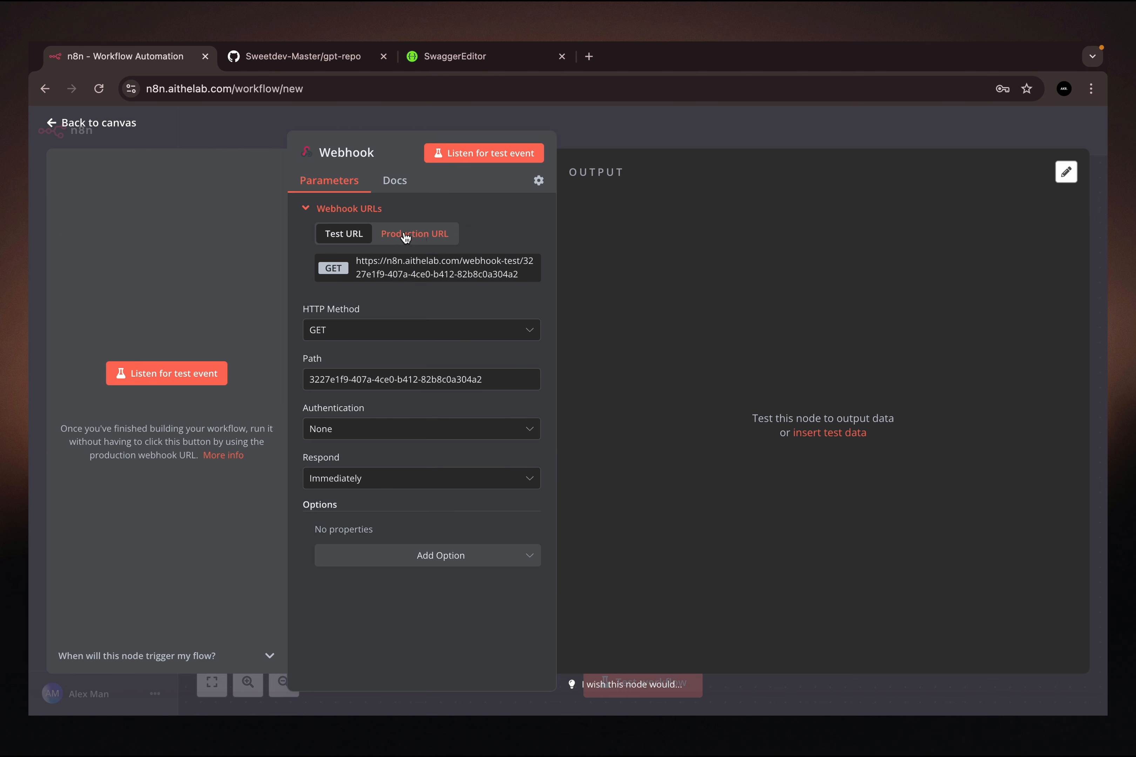
pyautogui.click(419, 239)
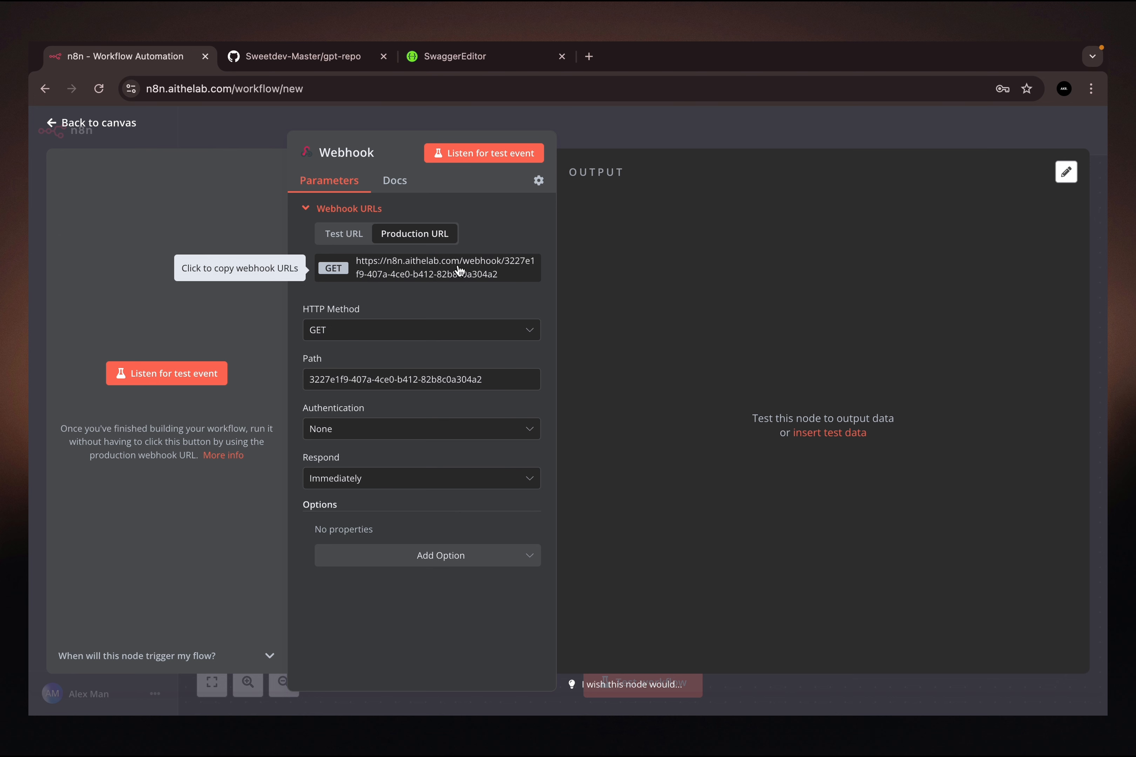
pyautogui.click(345, 239)
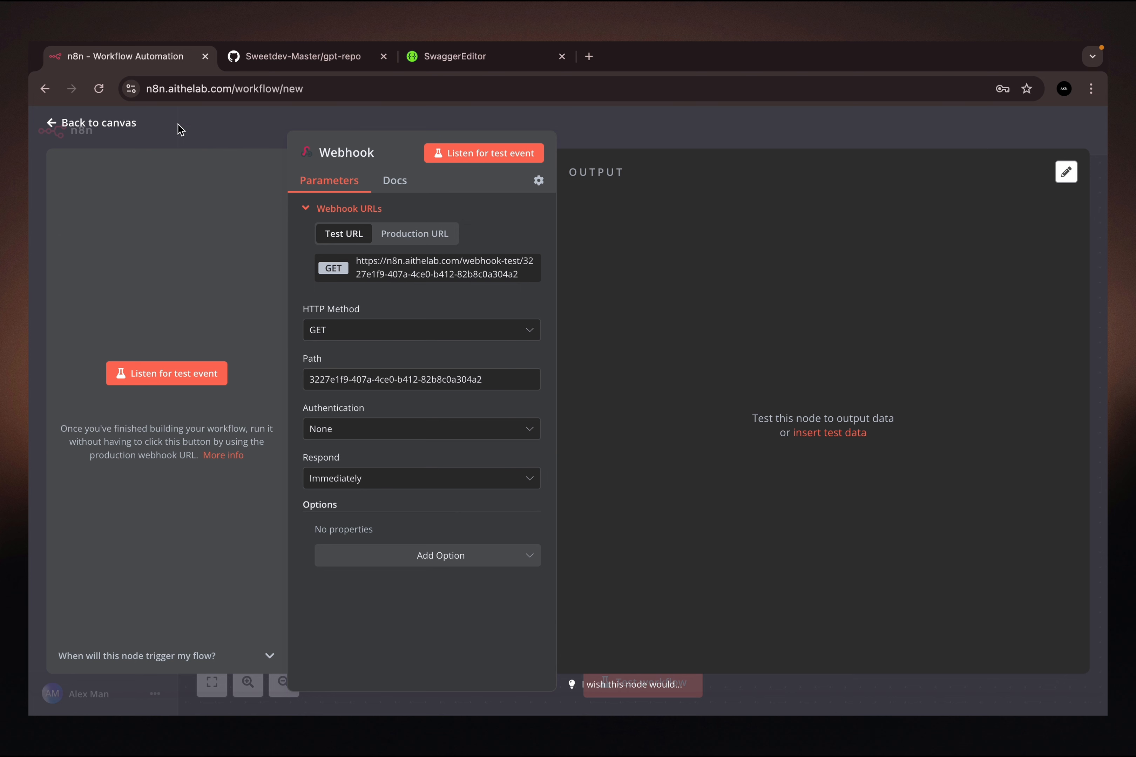
pyautogui.click(431, 236)
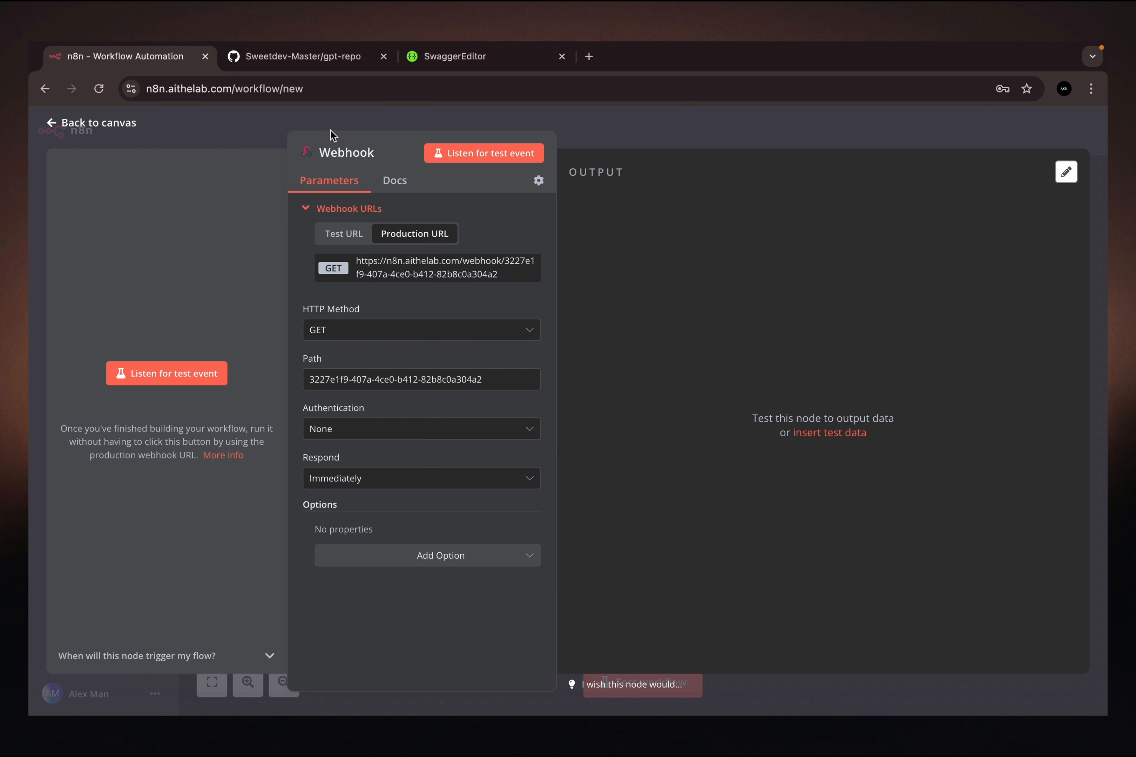
pyautogui.click(343, 235)
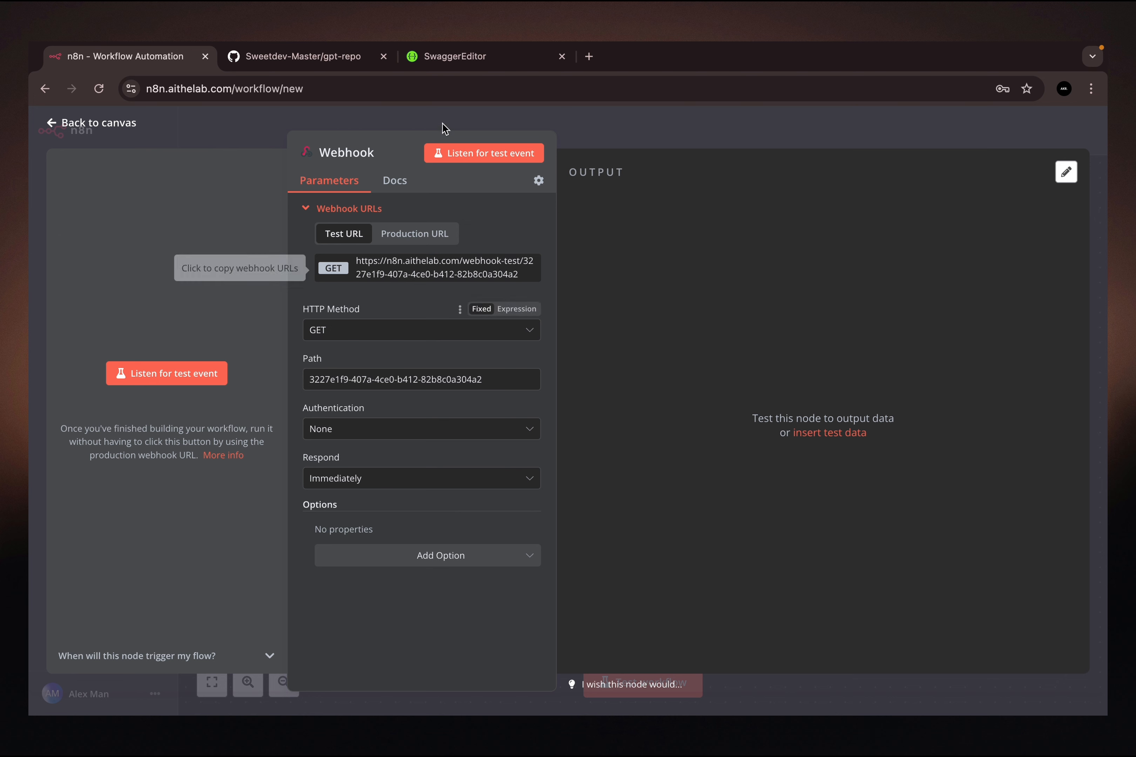
# - Replace the webhook's path with /create-file, copied from the OpenAPI schema in Swagger Editor
pyautogui.click(448, 53)
pyautogui.click(206, 277)
pyautogui.moveTo(165, 277); pyautogui.dragTo(101, 278)
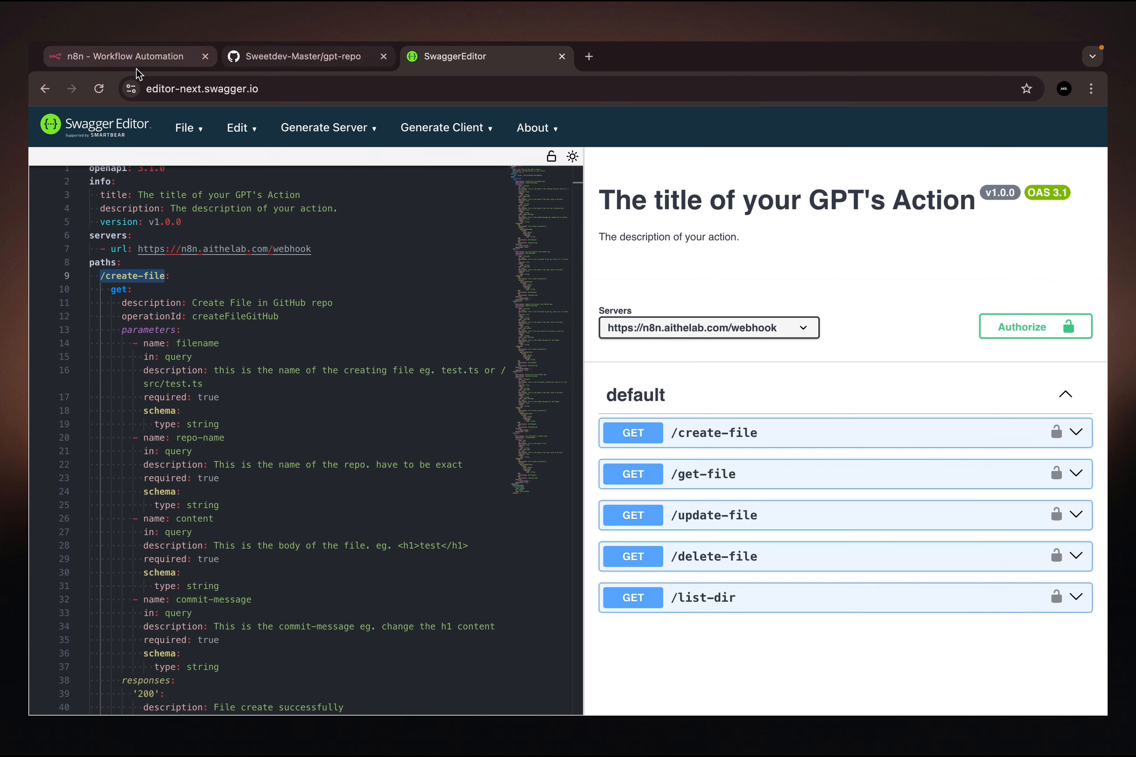
pyautogui.click(130, 58)
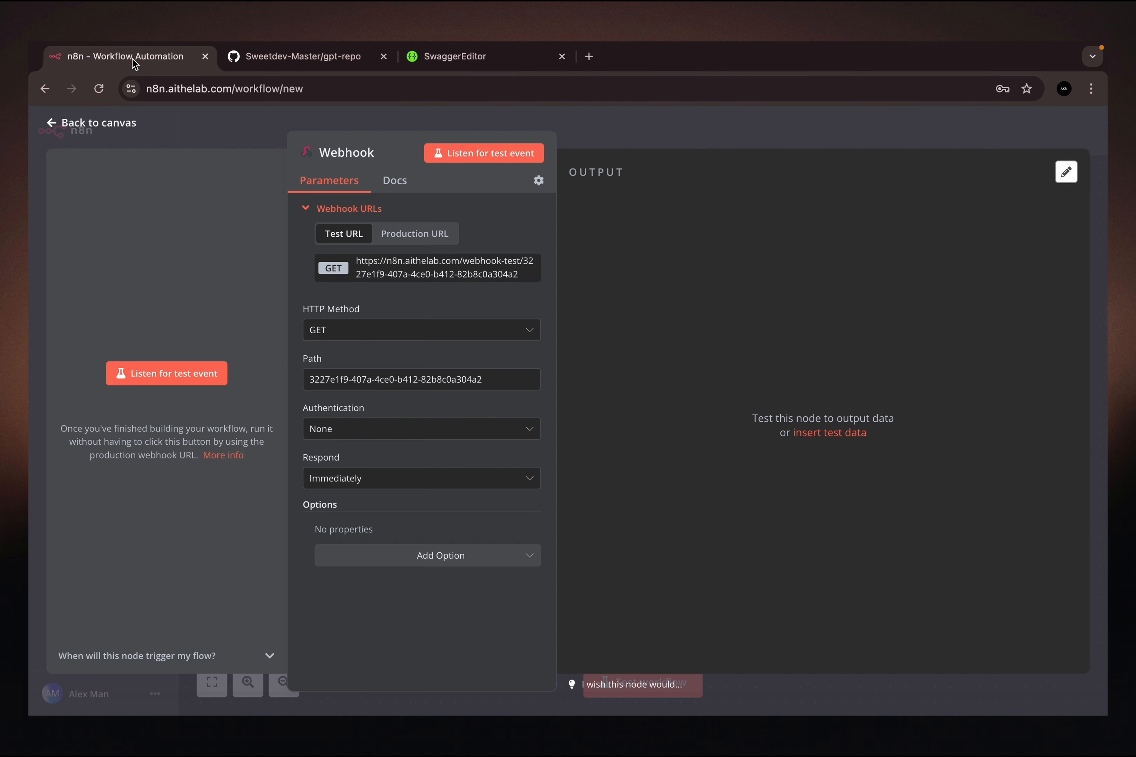
pyautogui.tripleClick(342, 376)
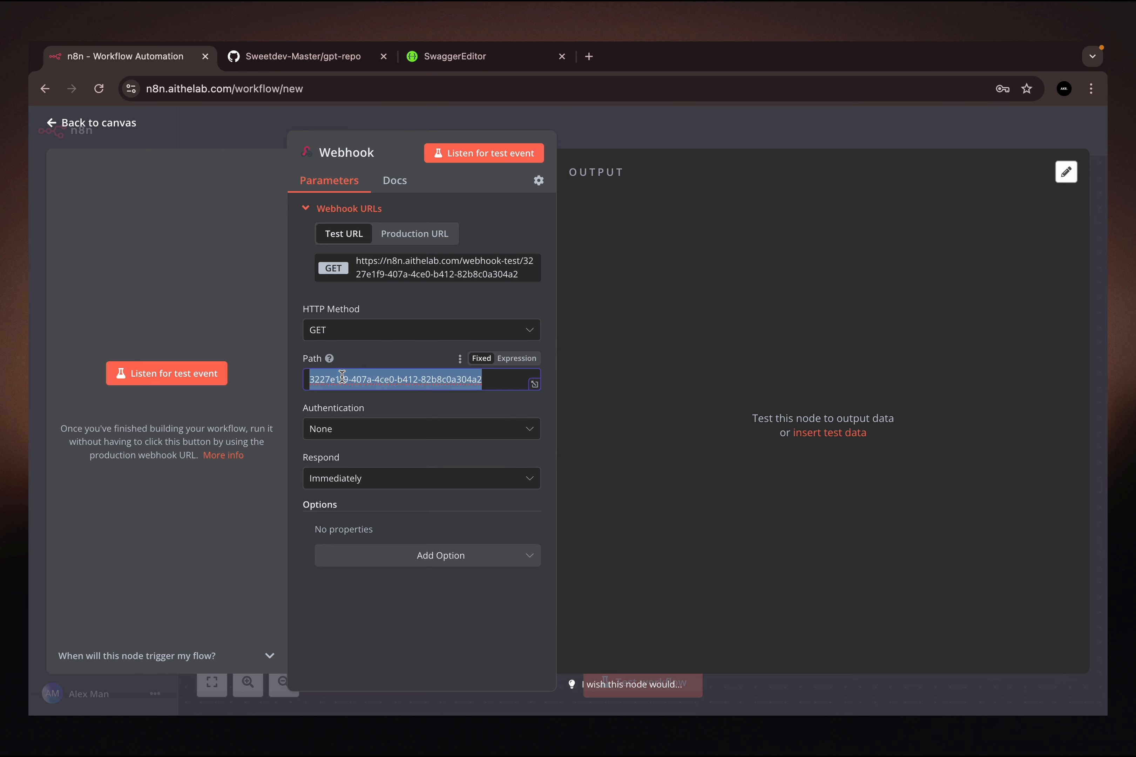
pyautogui.write('/create-file')
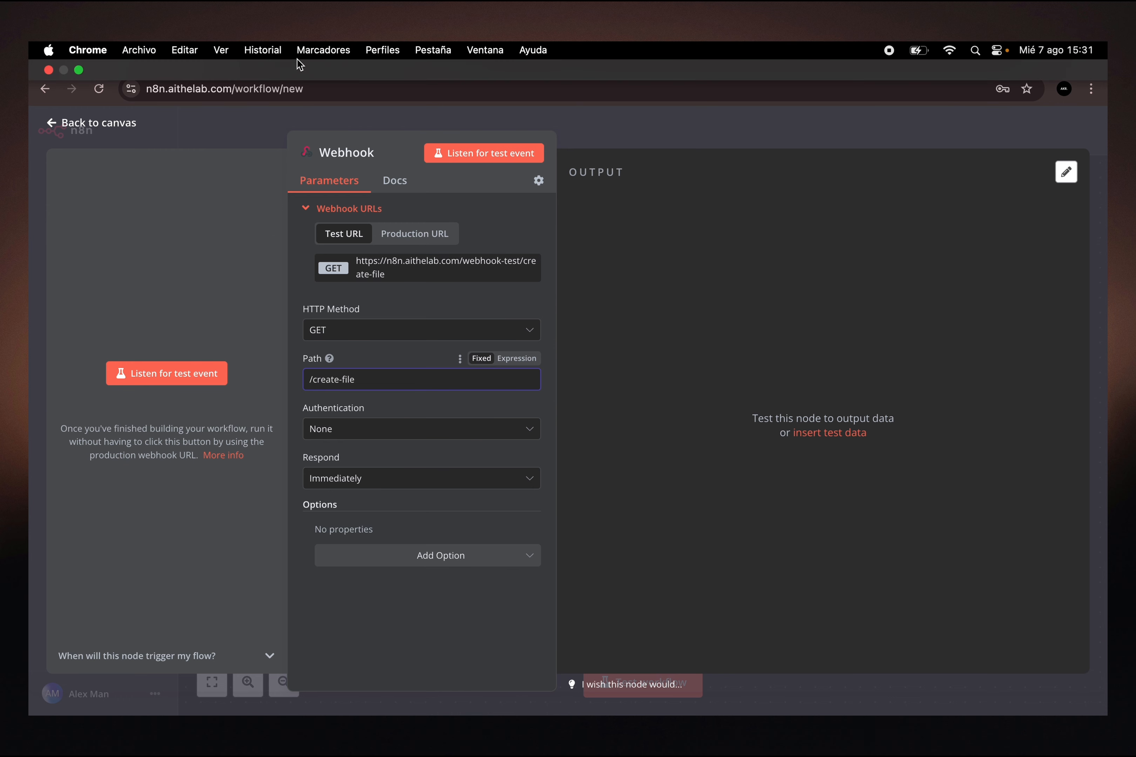
pyautogui.click(289, 56)
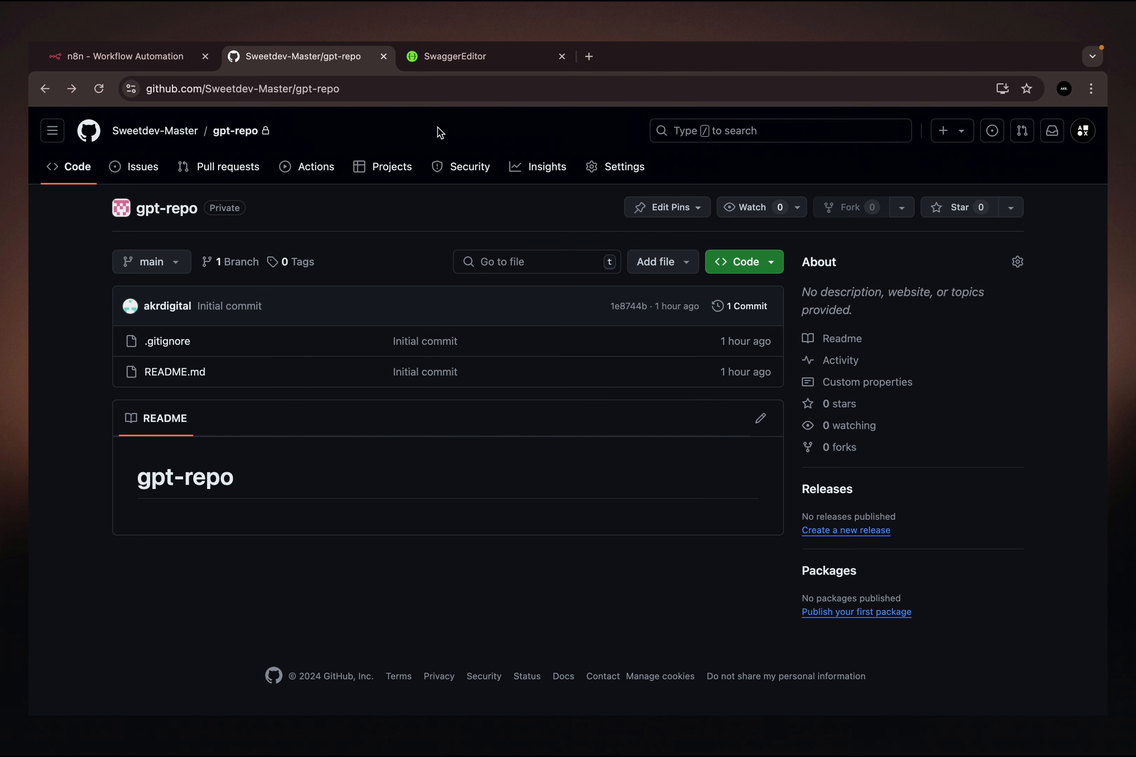
pyautogui.moveTo(117, 61)
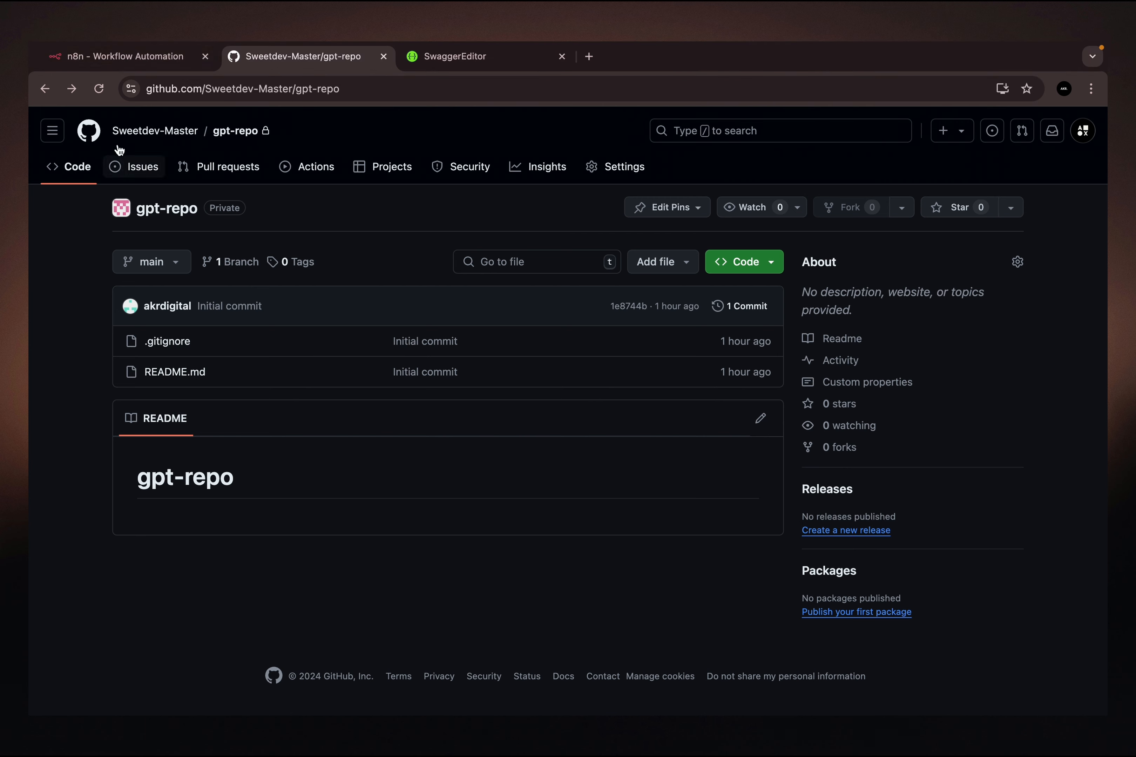
pyautogui.click(119, 55)
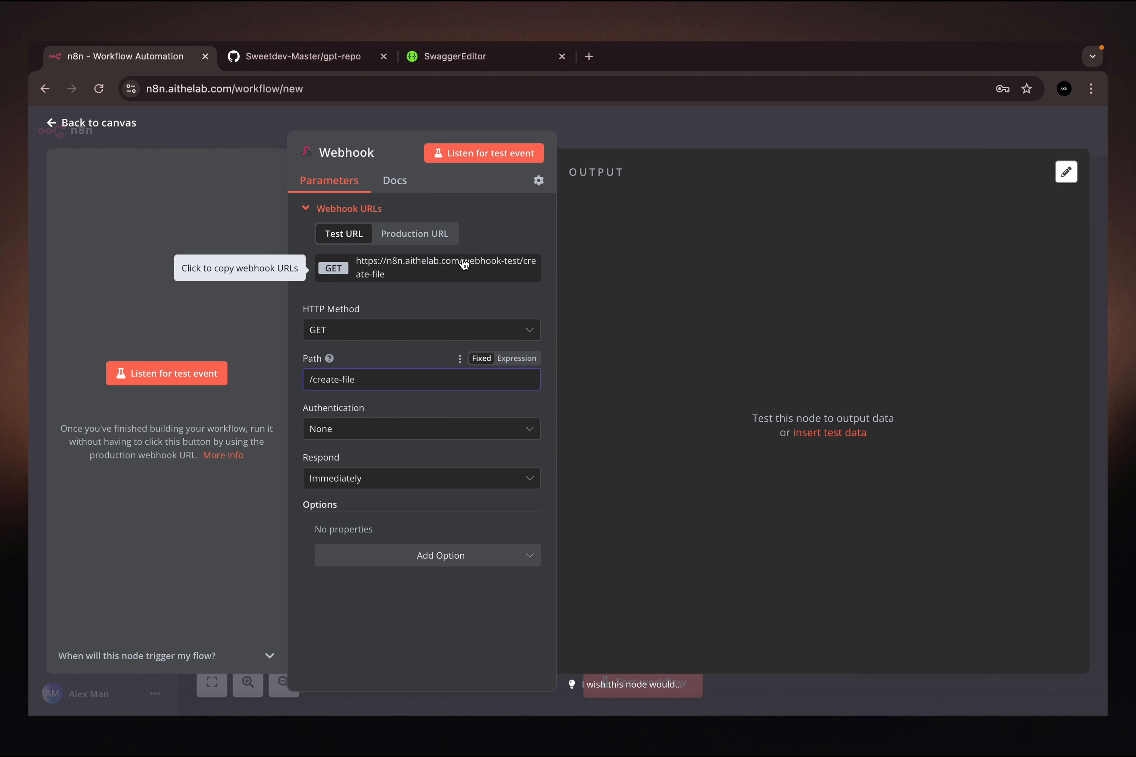
# - Listen for a test event, call the webhook's test URL in a new browser tab, and examine the request data received in n8n
pyautogui.click(411, 266)
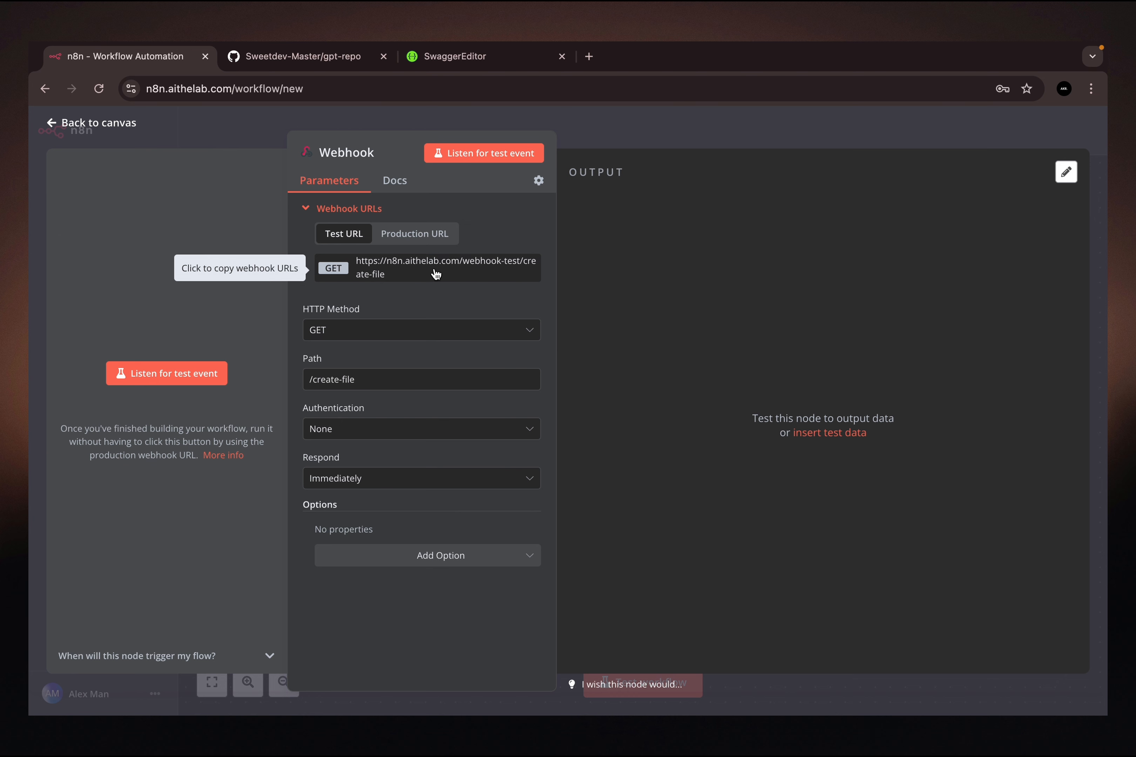
pyautogui.click(176, 375)
pyautogui.click(590, 57)
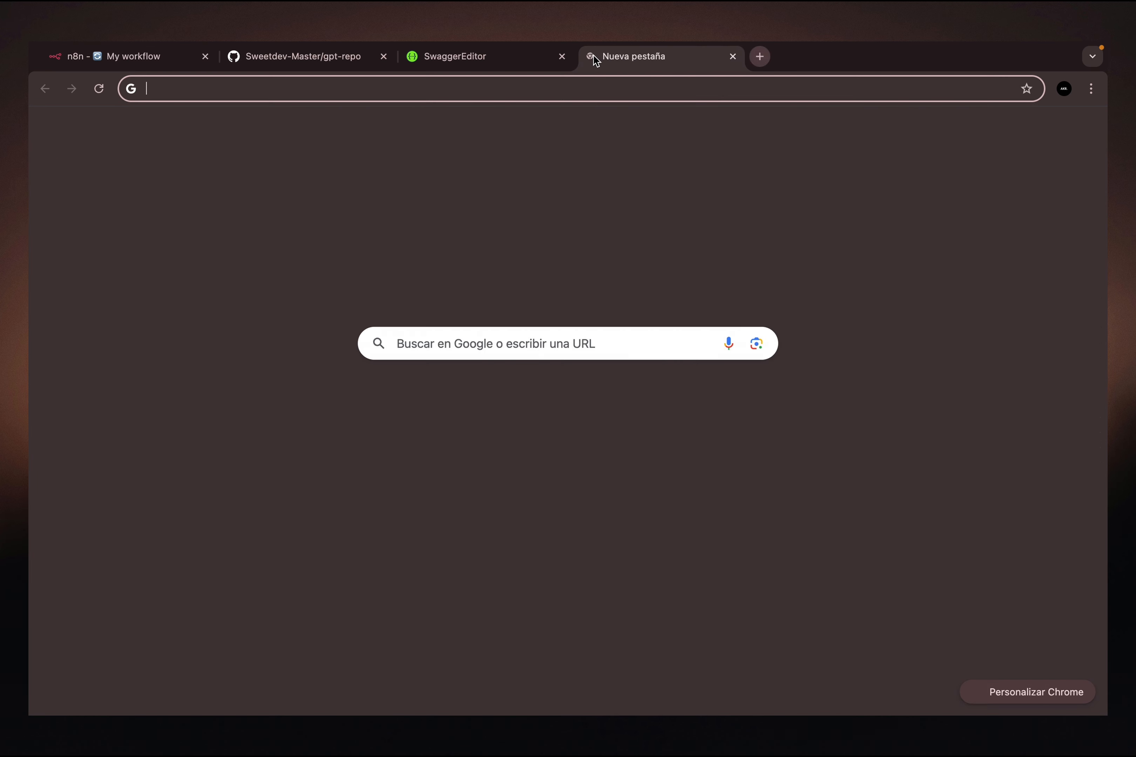
pyautogui.click(428, 93)
pyautogui.press('super+v')
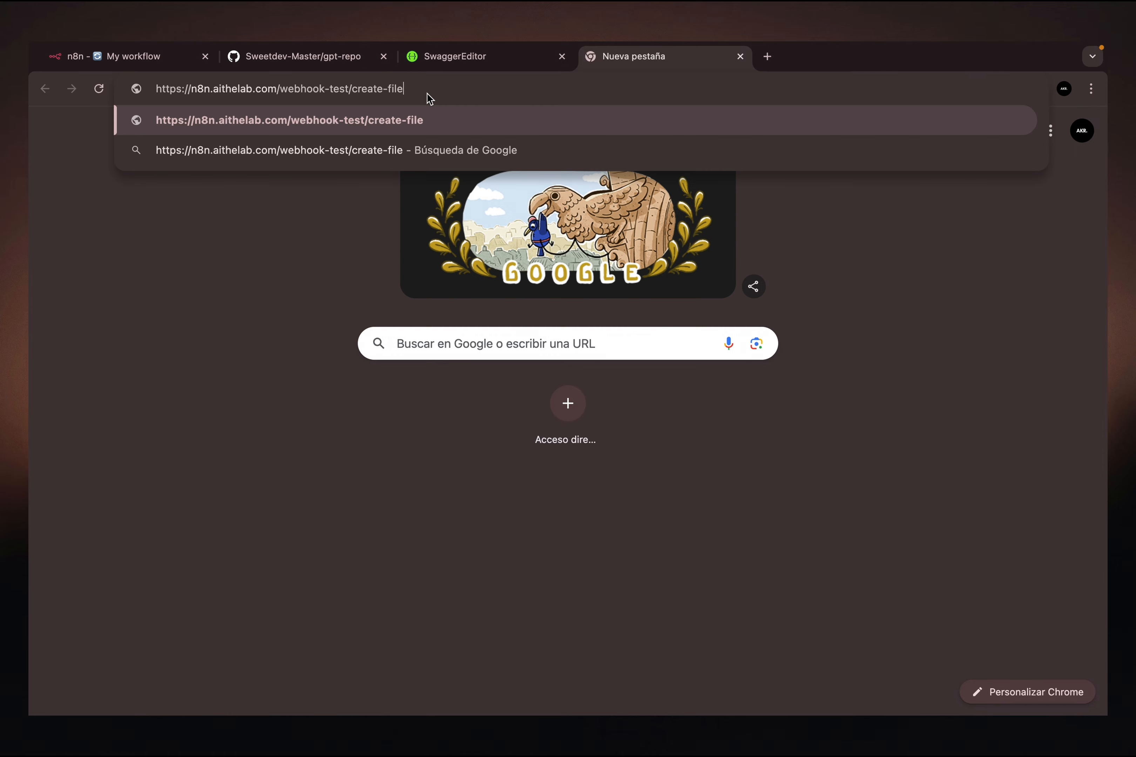
pyautogui.press('Return')
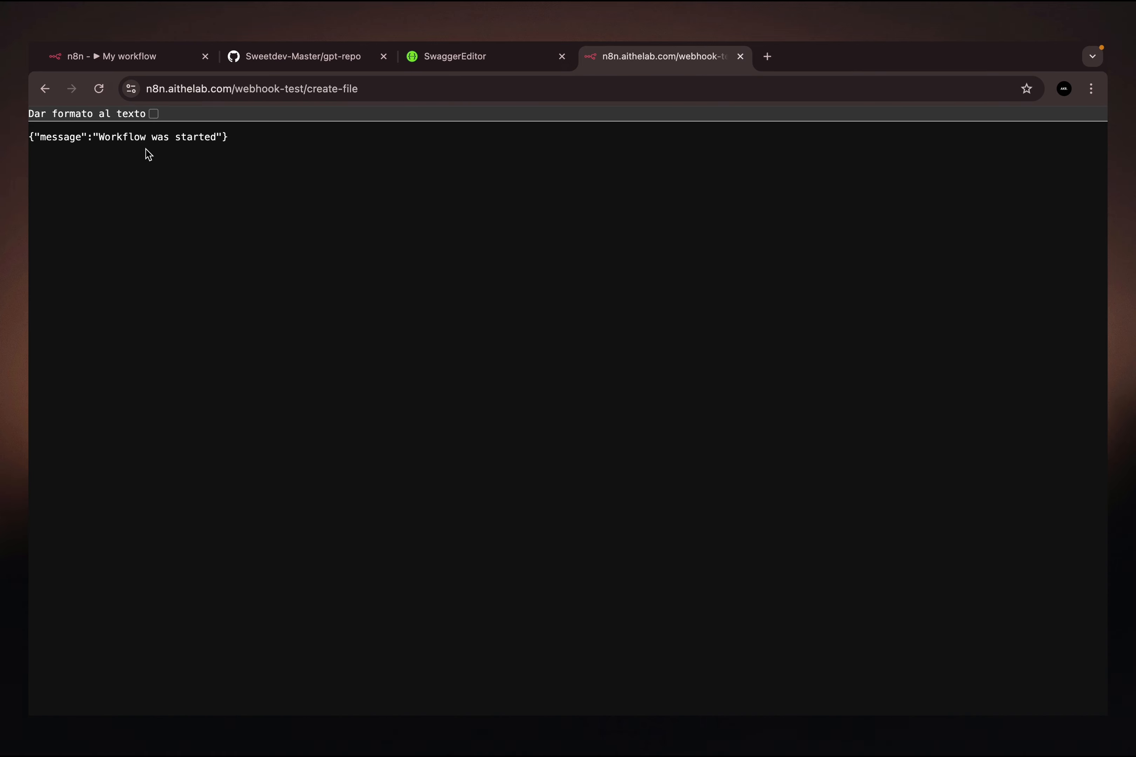
pyautogui.click(119, 61)
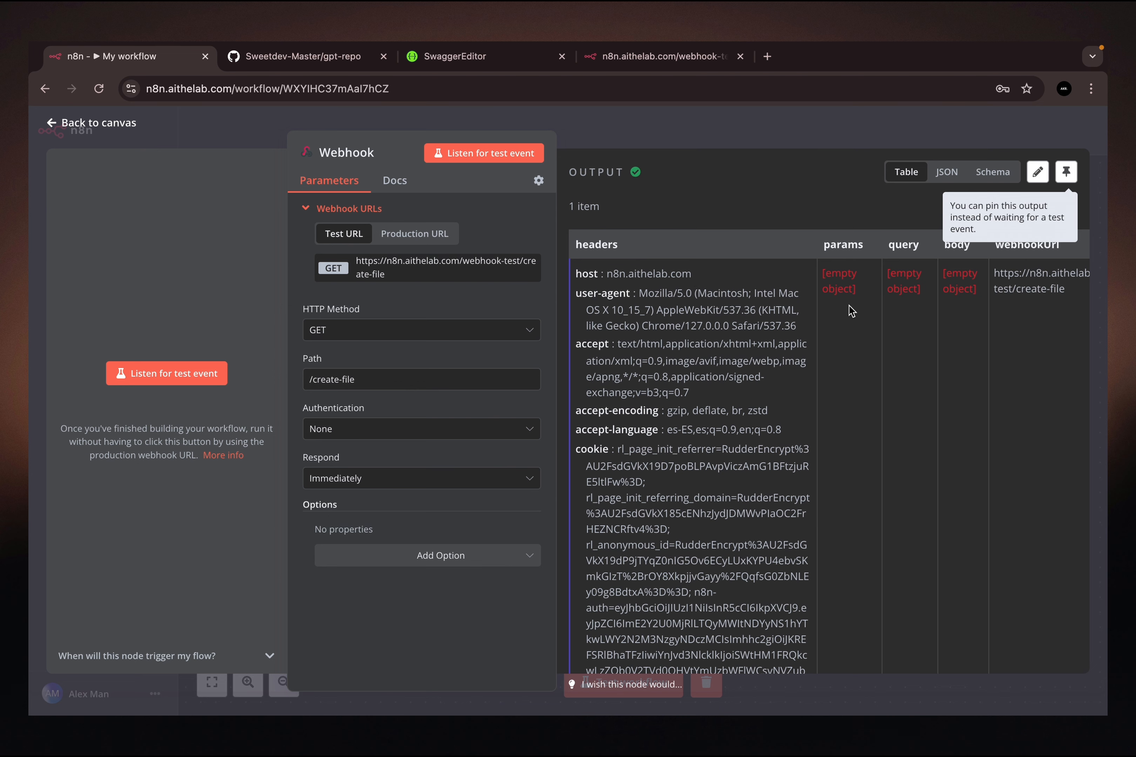
pyautogui.hscroll(3, 864, 299)
pyautogui.hscroll(1, 864, 299)
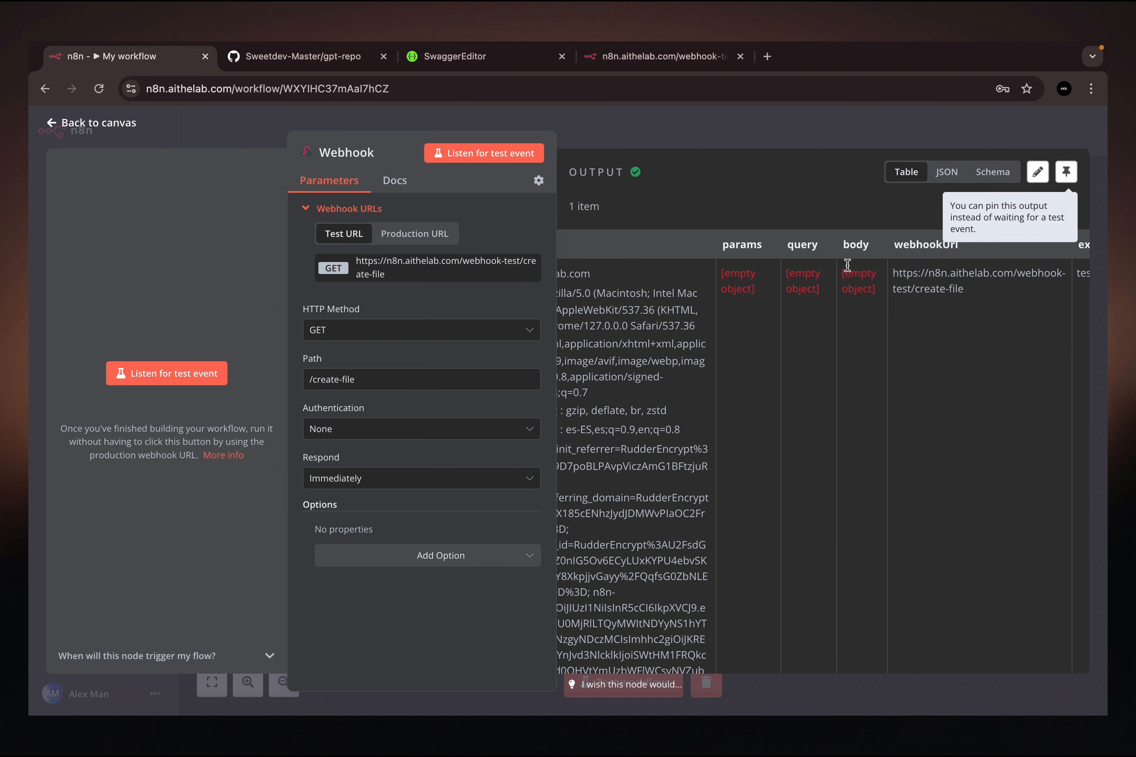
pyautogui.hscroll(-4, 875, 317)
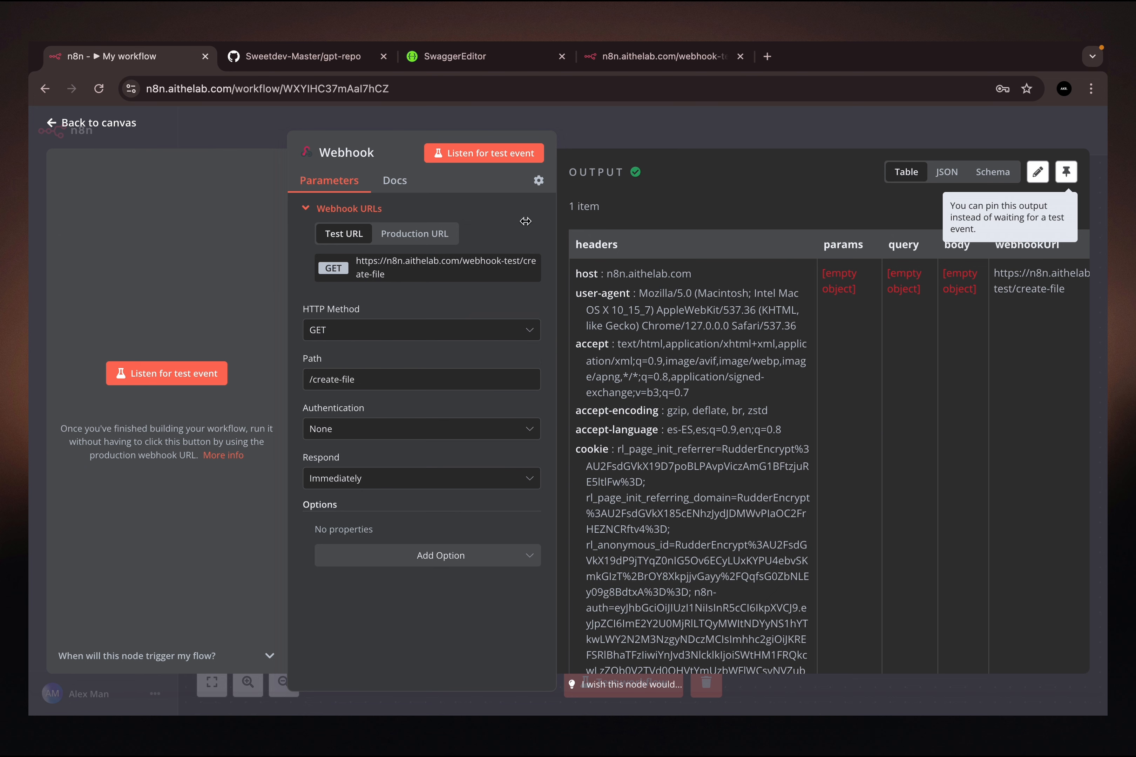
# - Set the webhook's authentication to Header Auth and open a new credential for it
pyautogui.click(365, 430)
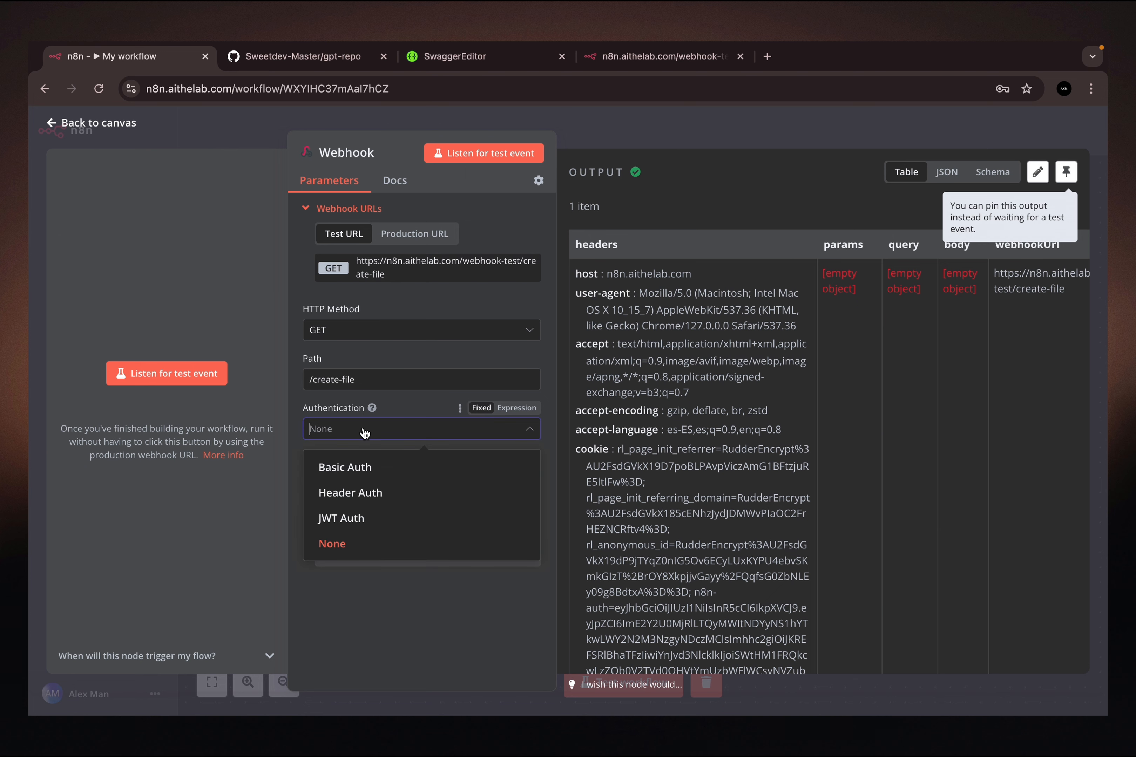
pyautogui.click(355, 497)
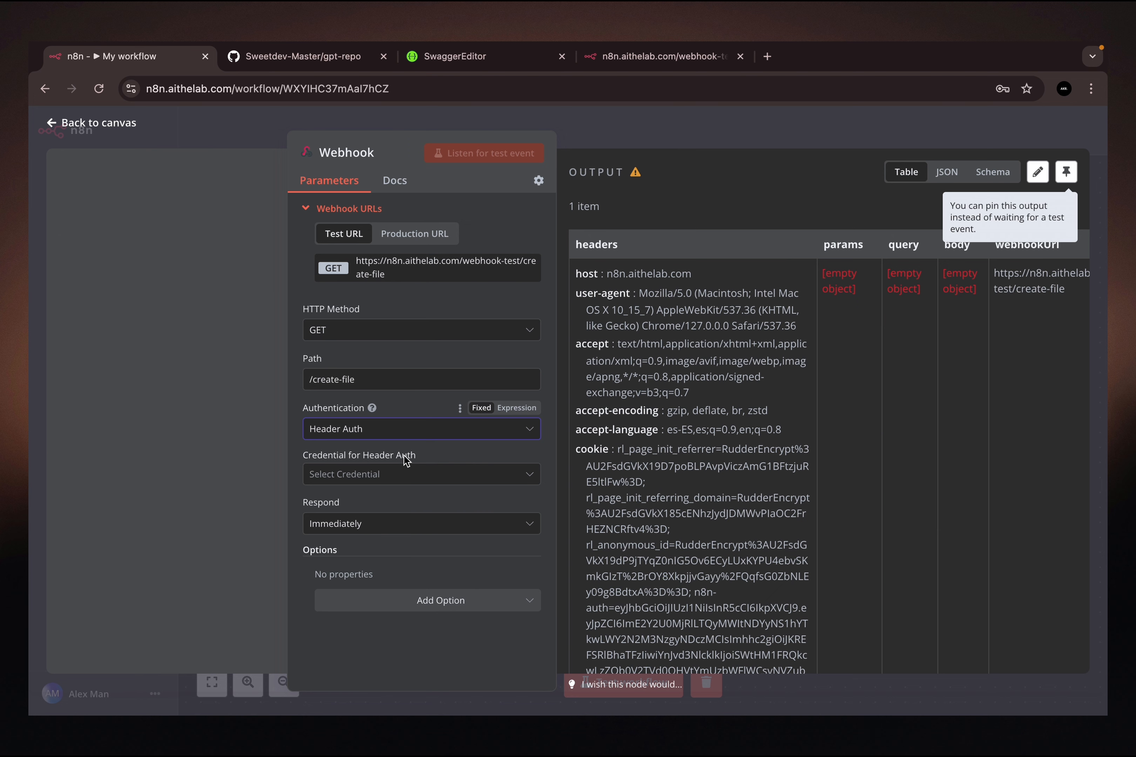
pyautogui.click(361, 478)
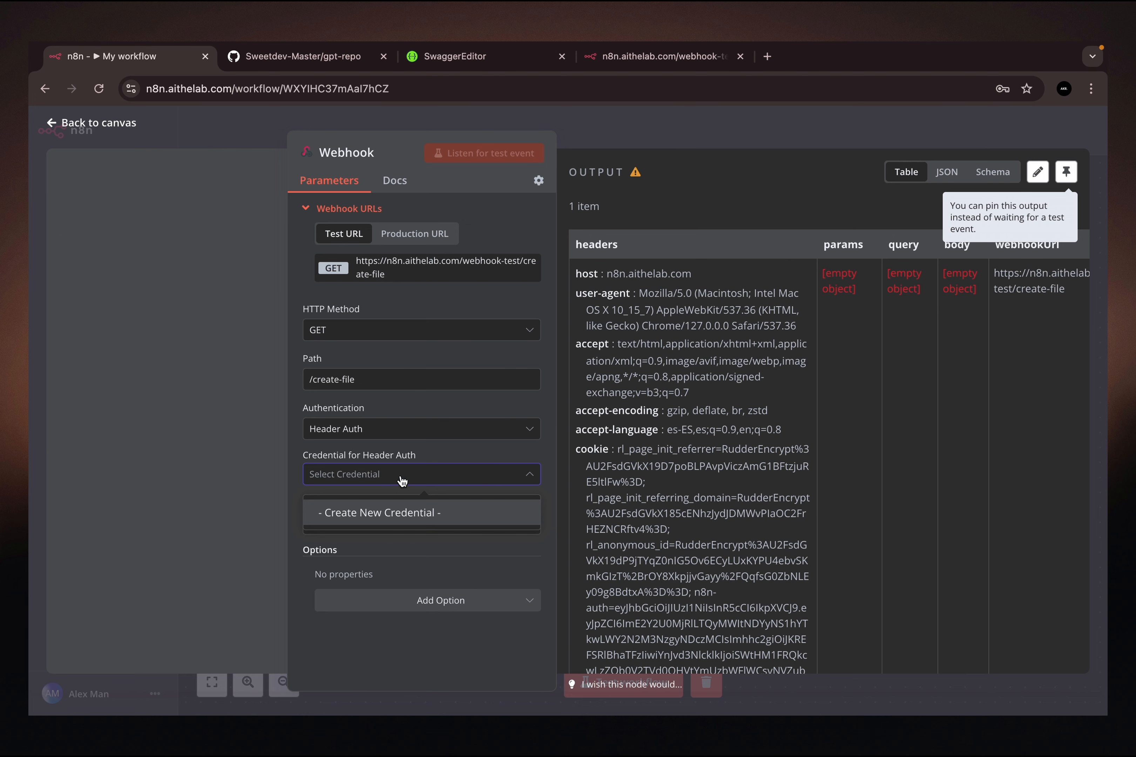
pyautogui.click(362, 515)
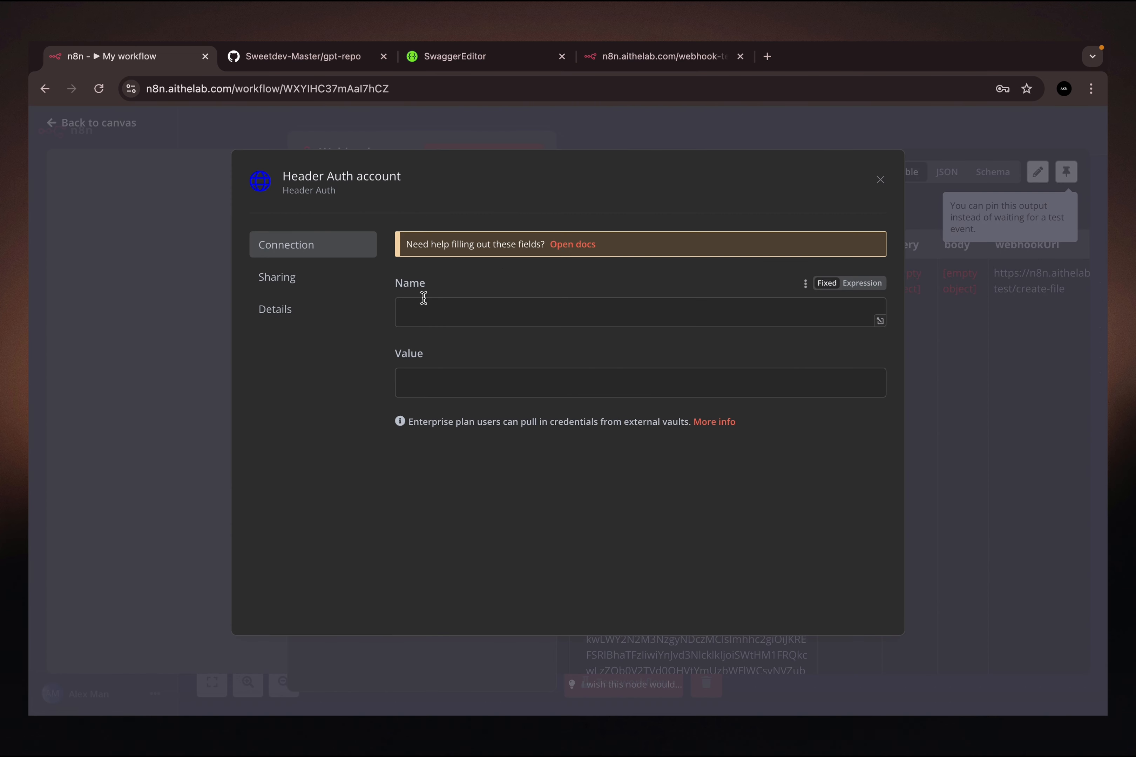
pyautogui.click(445, 311)
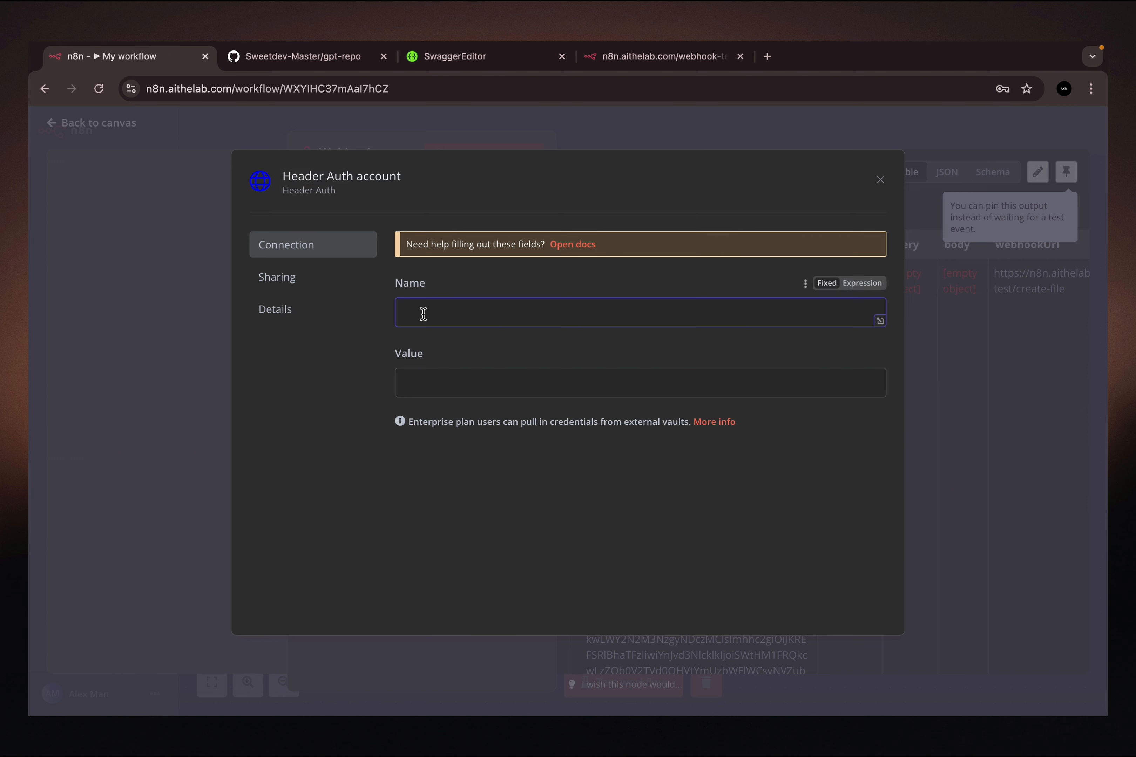
pyautogui.click(448, 388)
pyautogui.click(429, 317)
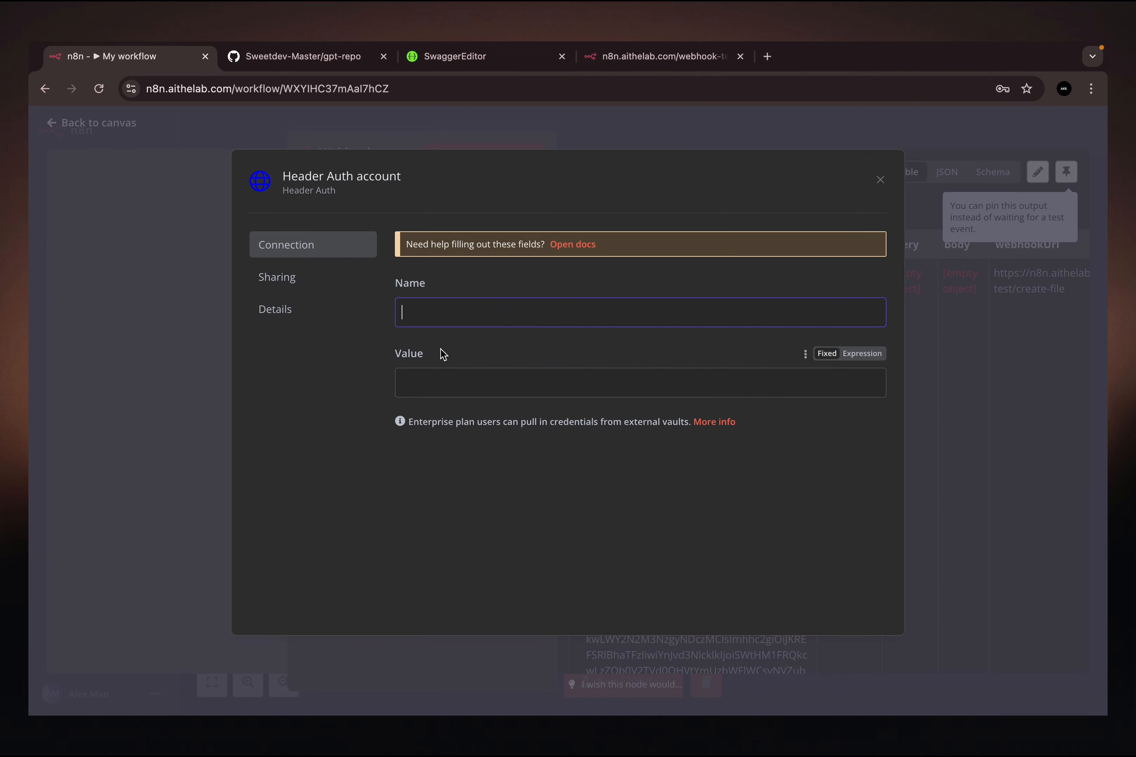
# - Switch to Swagger Editor and select the X-Auth-GitHub name in the security section of the create-file endpoint
pyautogui.click(440, 59)
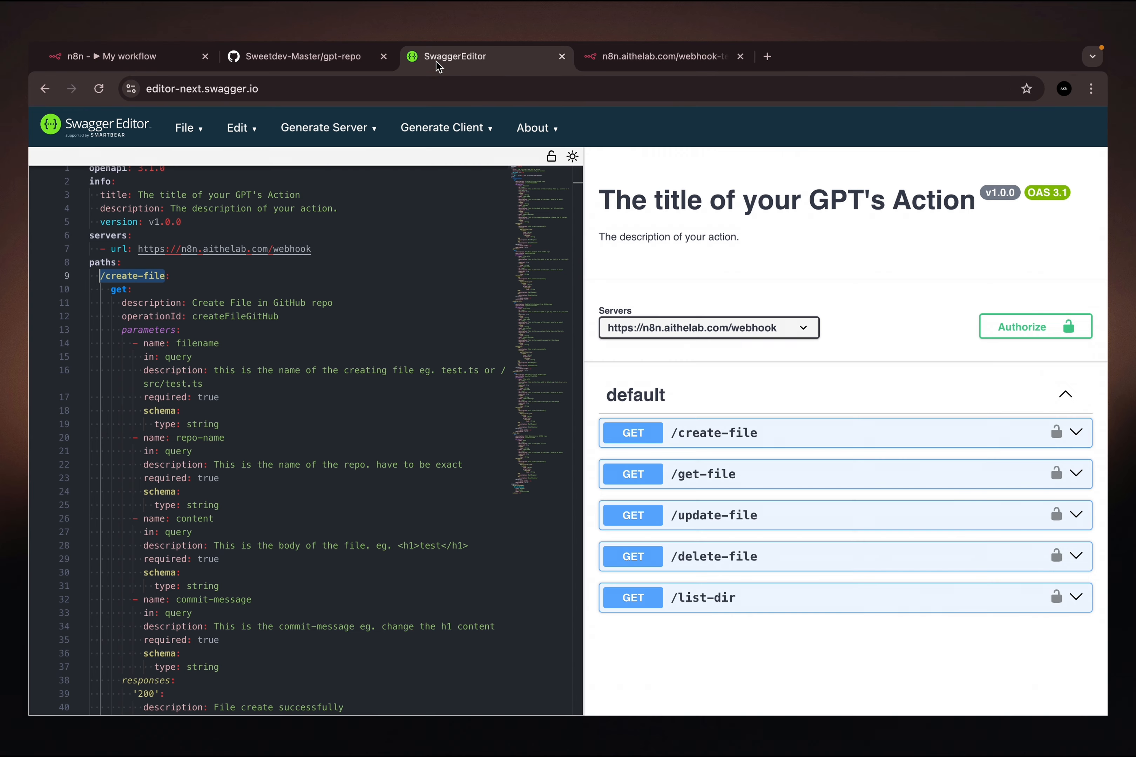
pyautogui.scroll(-2, 256, 462)
pyautogui.scroll(-6, 256, 462)
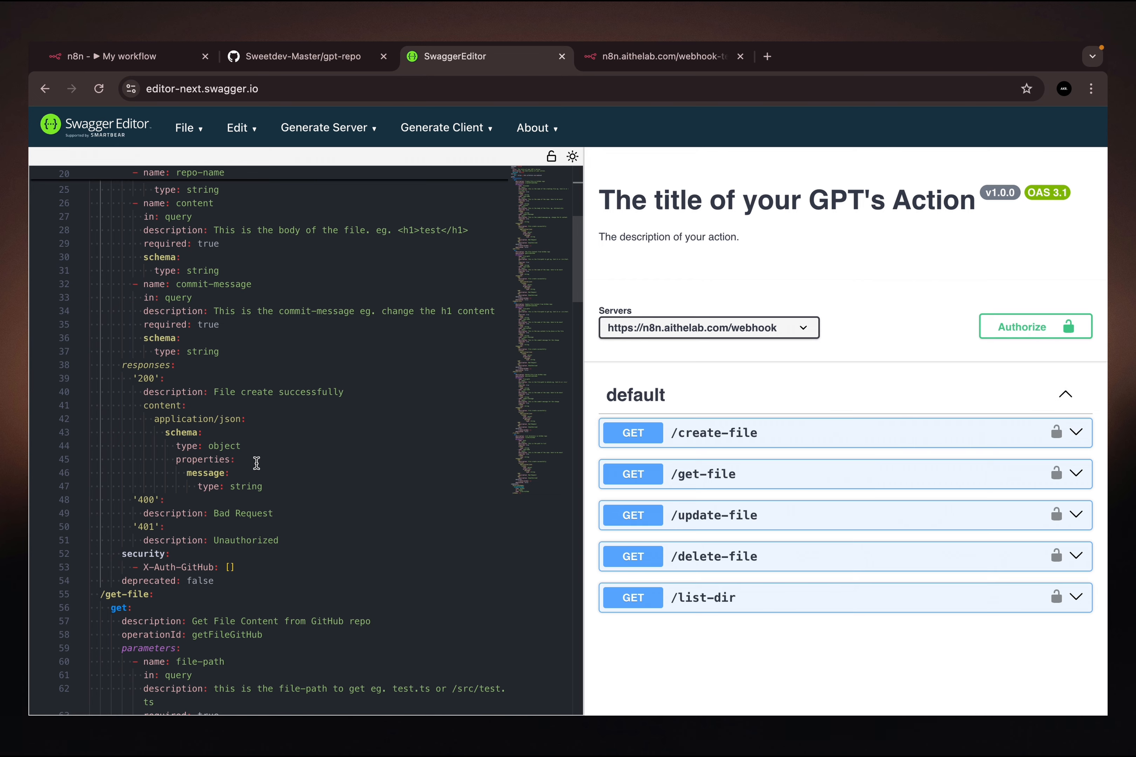
pyautogui.scroll(-5, 257, 462)
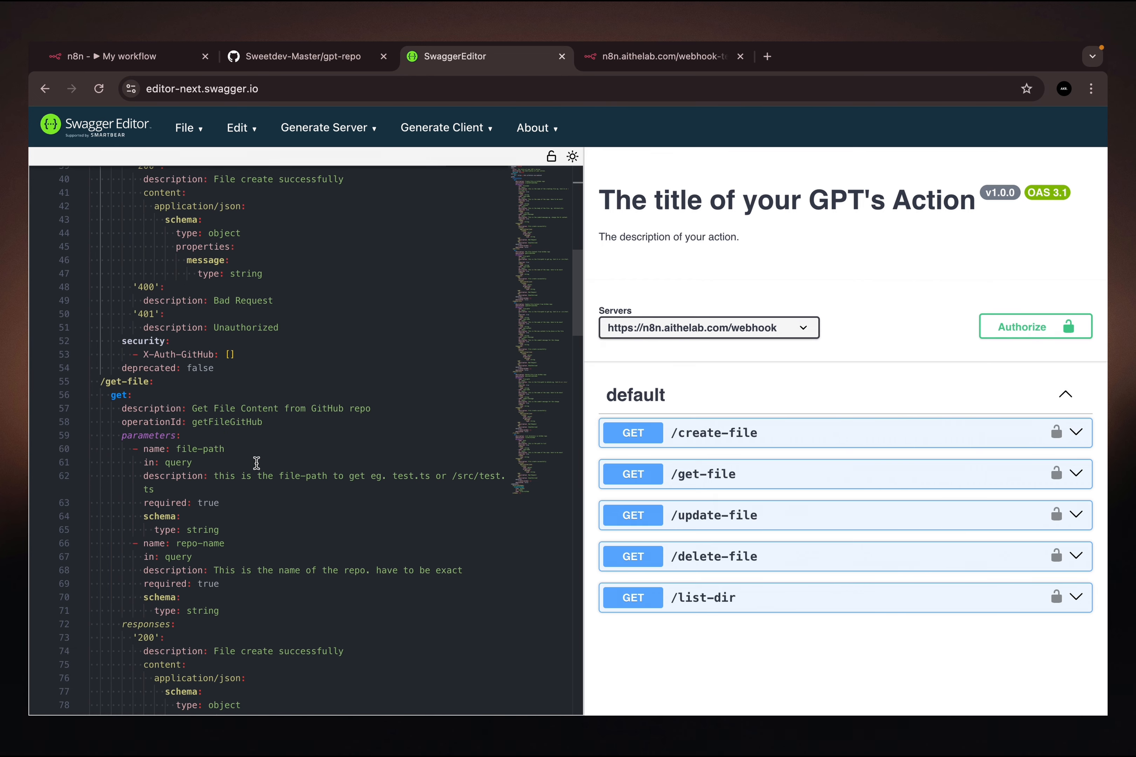
pyautogui.moveTo(213, 354); pyautogui.dragTo(143, 354)
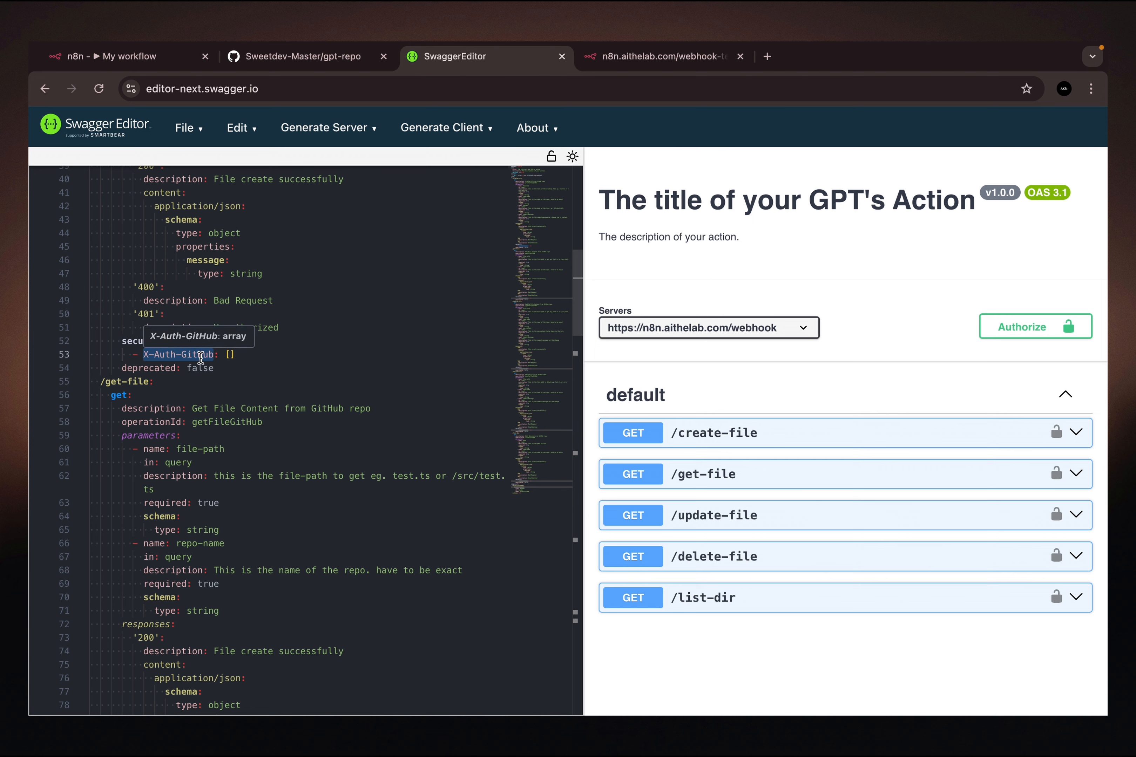
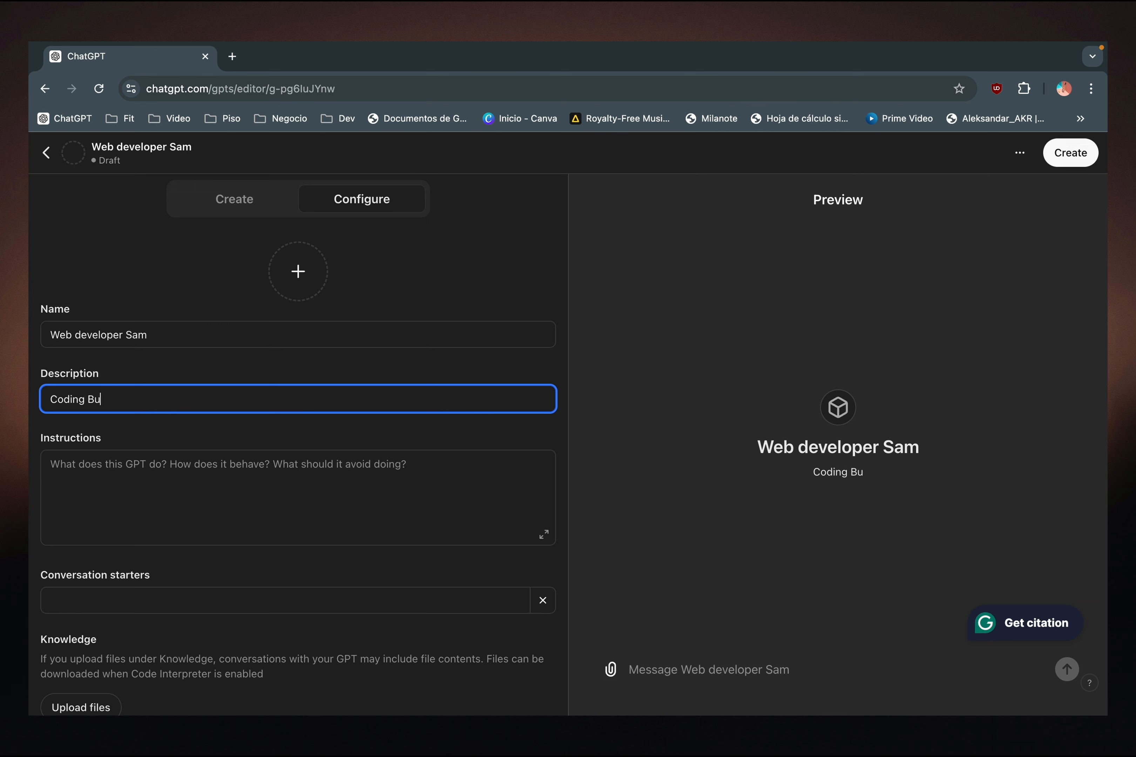
# - Complete the GPT's description so that it reads Coding Budy
pyautogui.write('dy')
pyautogui.click(194, 443)
pyautogui.scroll(-1, 196, 483)
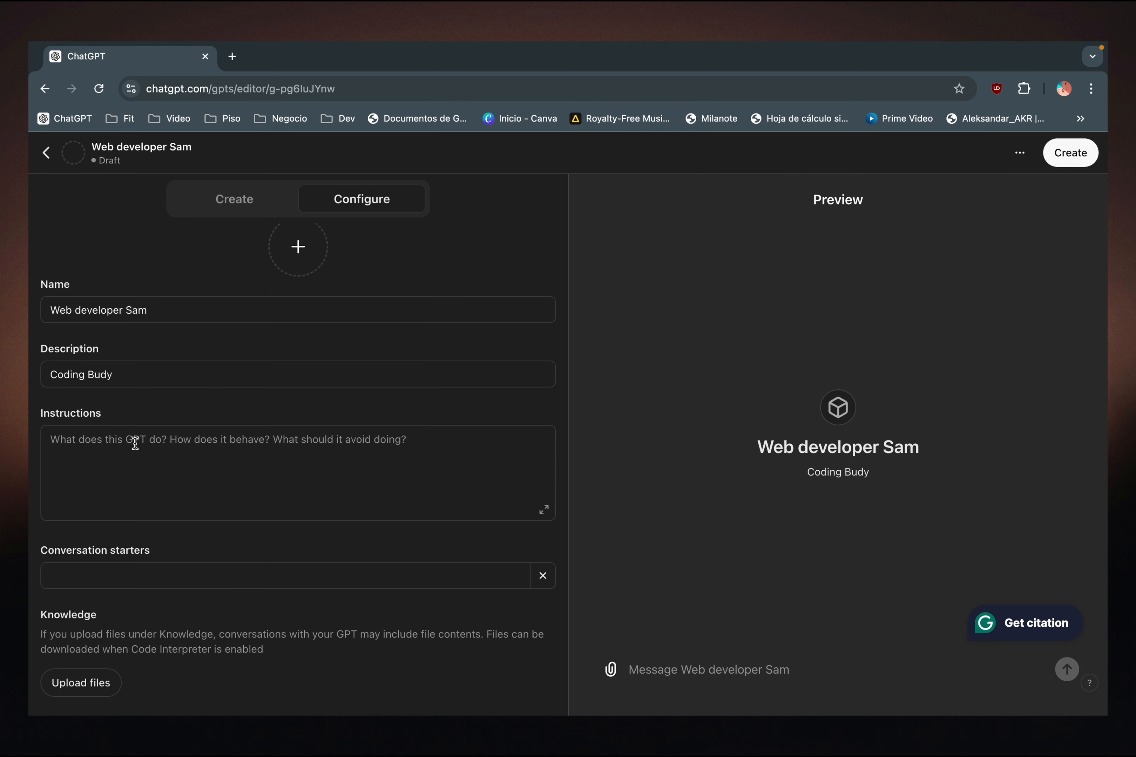
pyautogui.scroll(1, 204, 428)
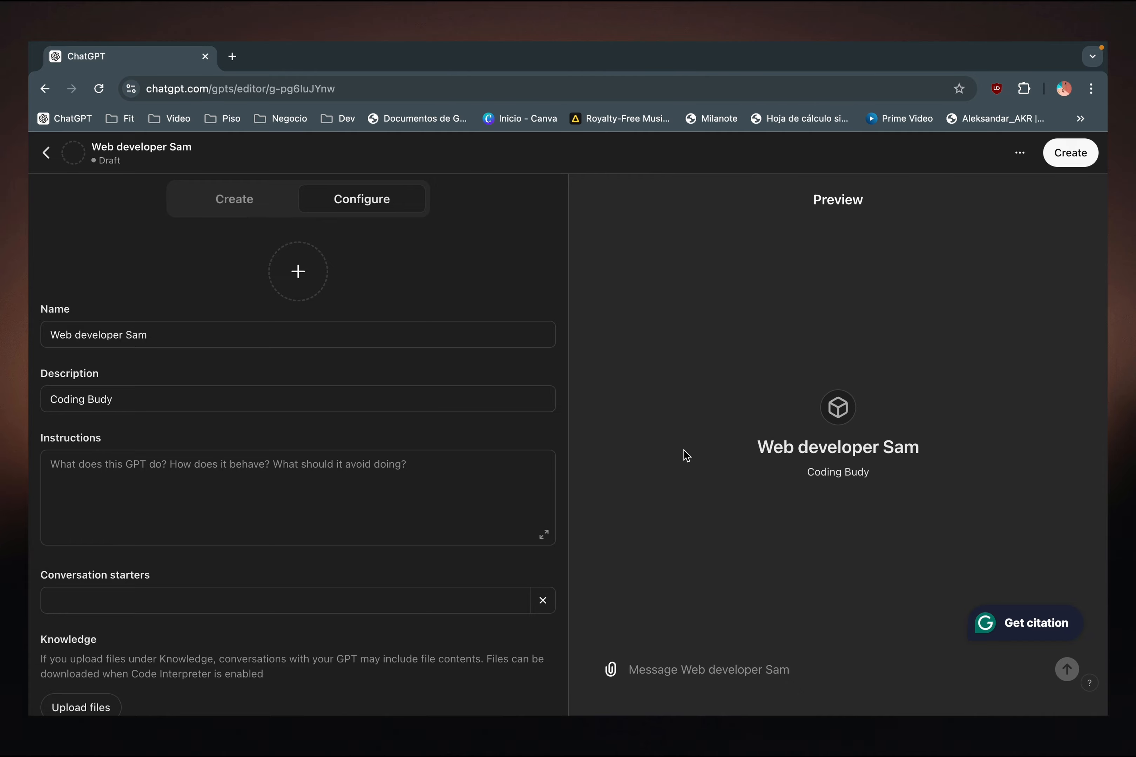
# - Copy the whole INSTRUCTION text from the sticky note into the GPT's instructions in ChatGPT
pyautogui.hotkey('ctrl', 'Left')
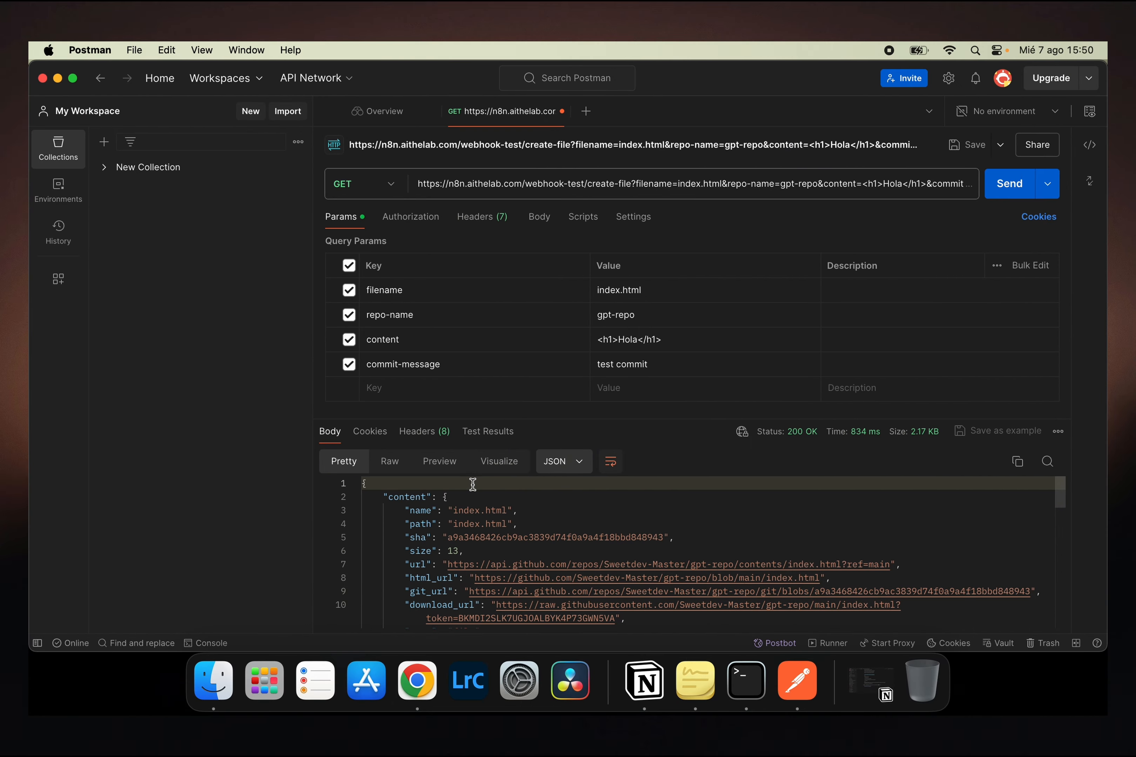
pyautogui.hotkey('ctrl', 'Up')
pyautogui.click(350, 457)
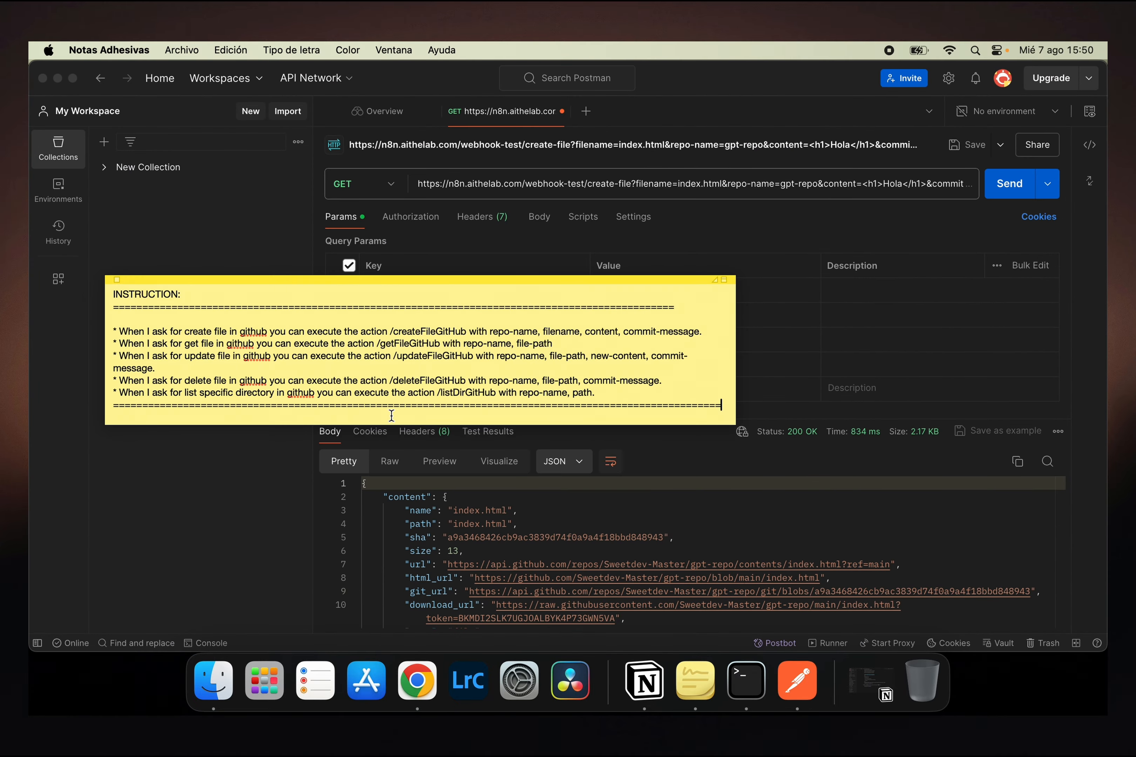
pyautogui.moveTo(725, 406); pyautogui.dragTo(105, 290)
pyautogui.press('super+c')
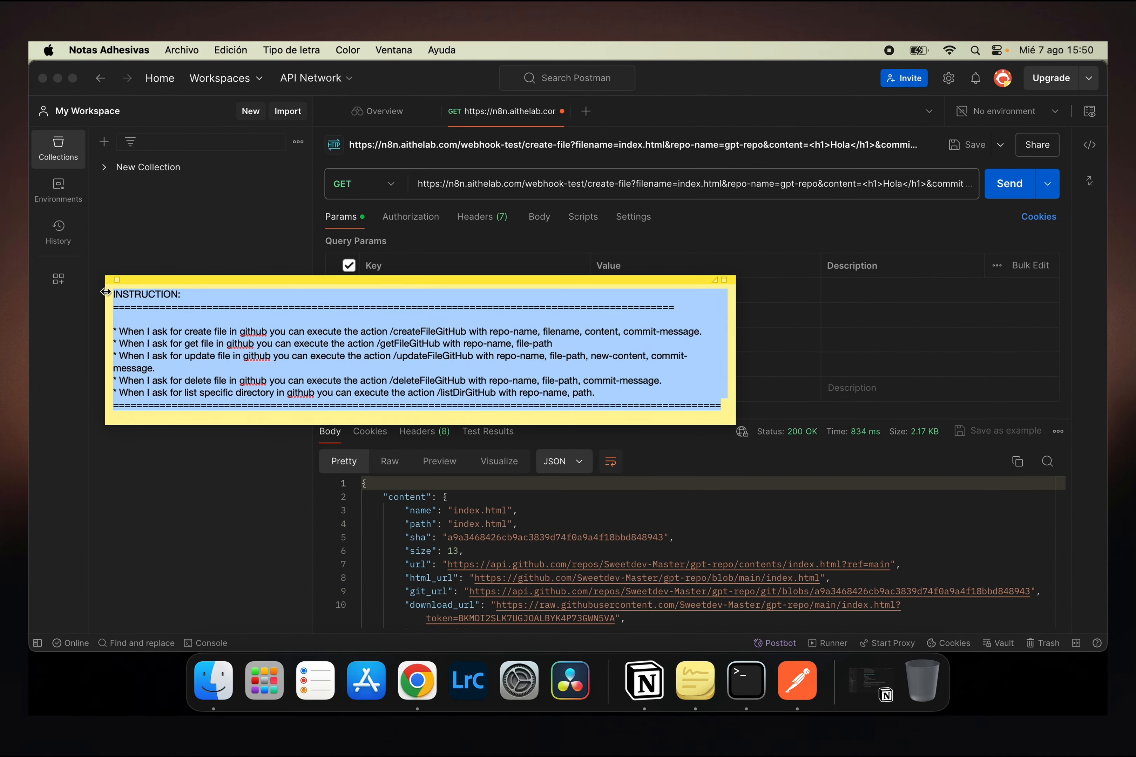
pyautogui.press('super+Tab')
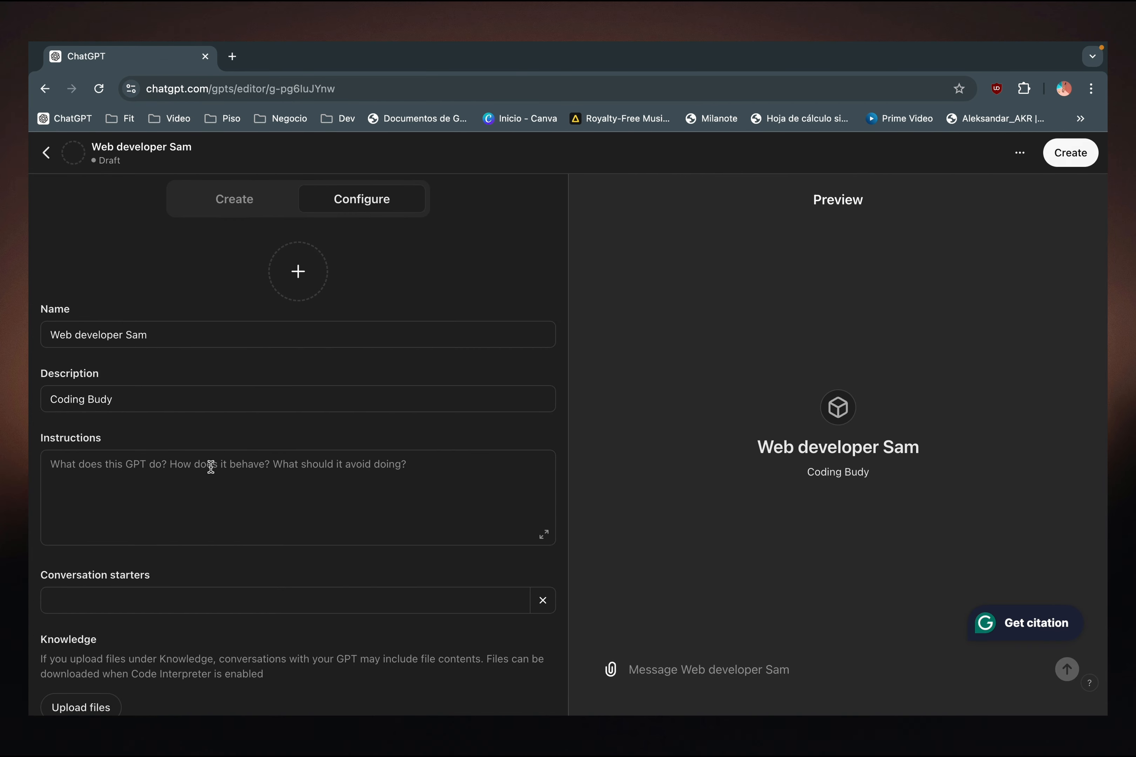
pyautogui.click(416, 468)
pyautogui.press('super+v')
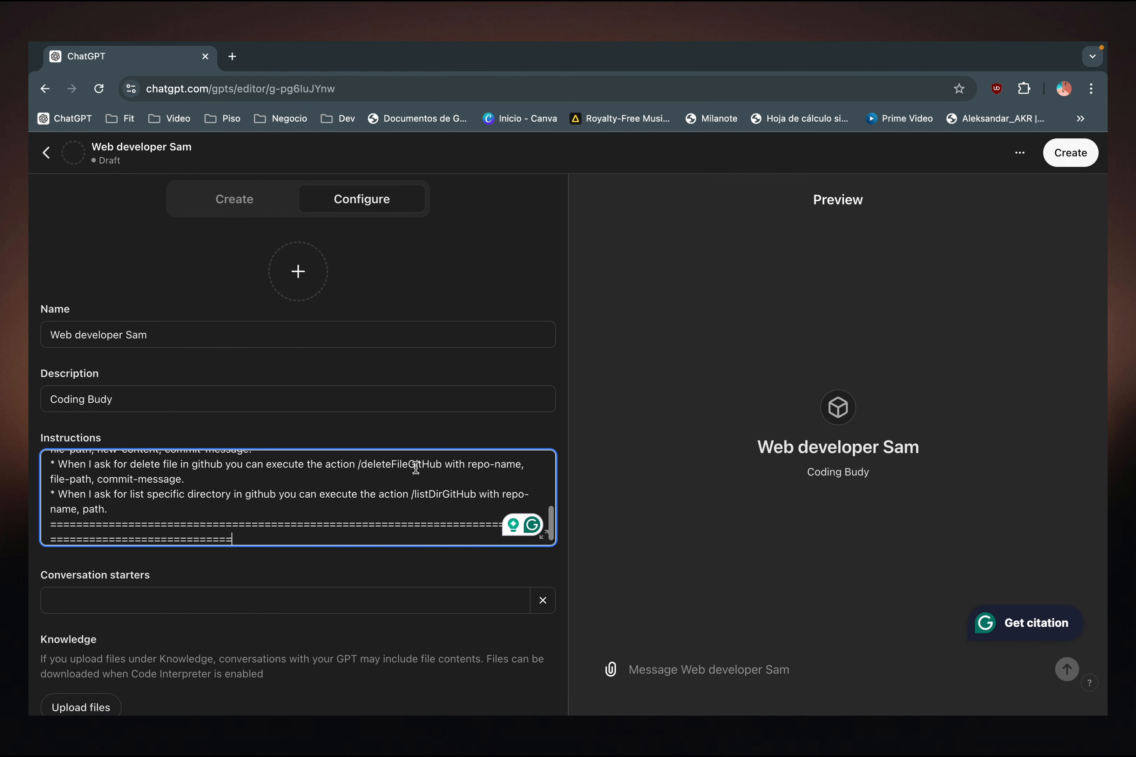
# - Expand the instructions and compare the createFileGitHub action name with the operationId of the create-file endpoint in Swagger Editor
pyautogui.click(543, 532)
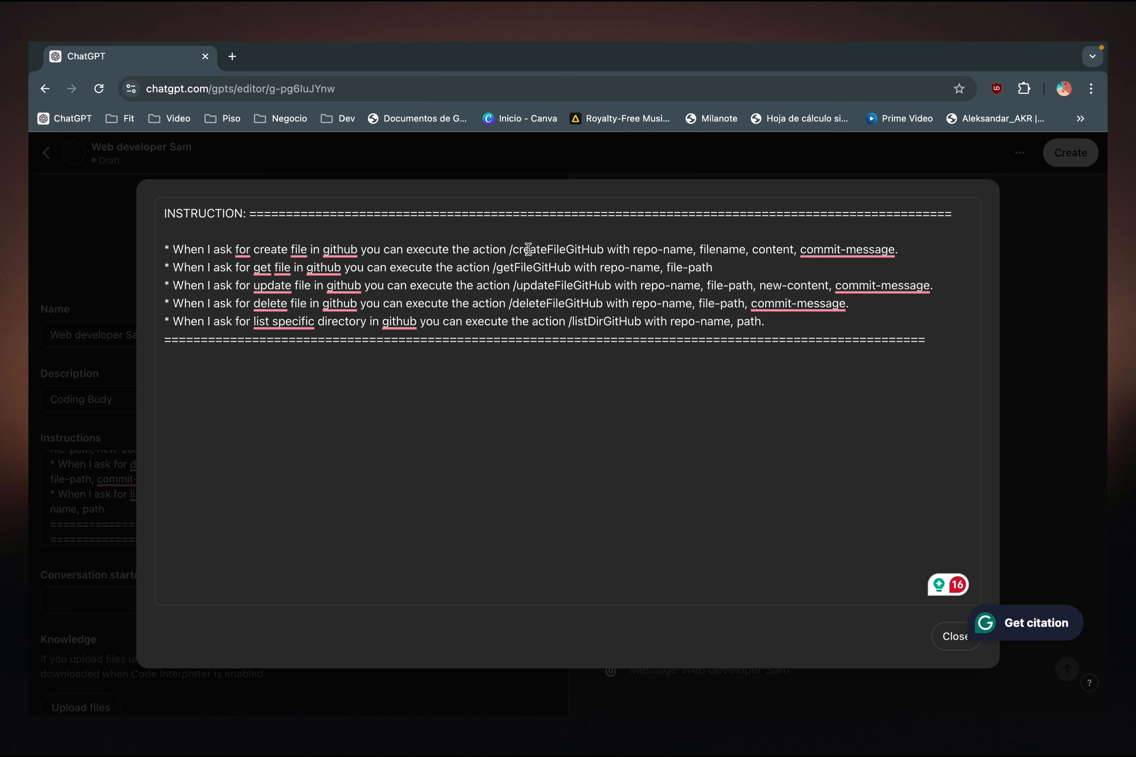
pyautogui.doubleClick(575, 249)
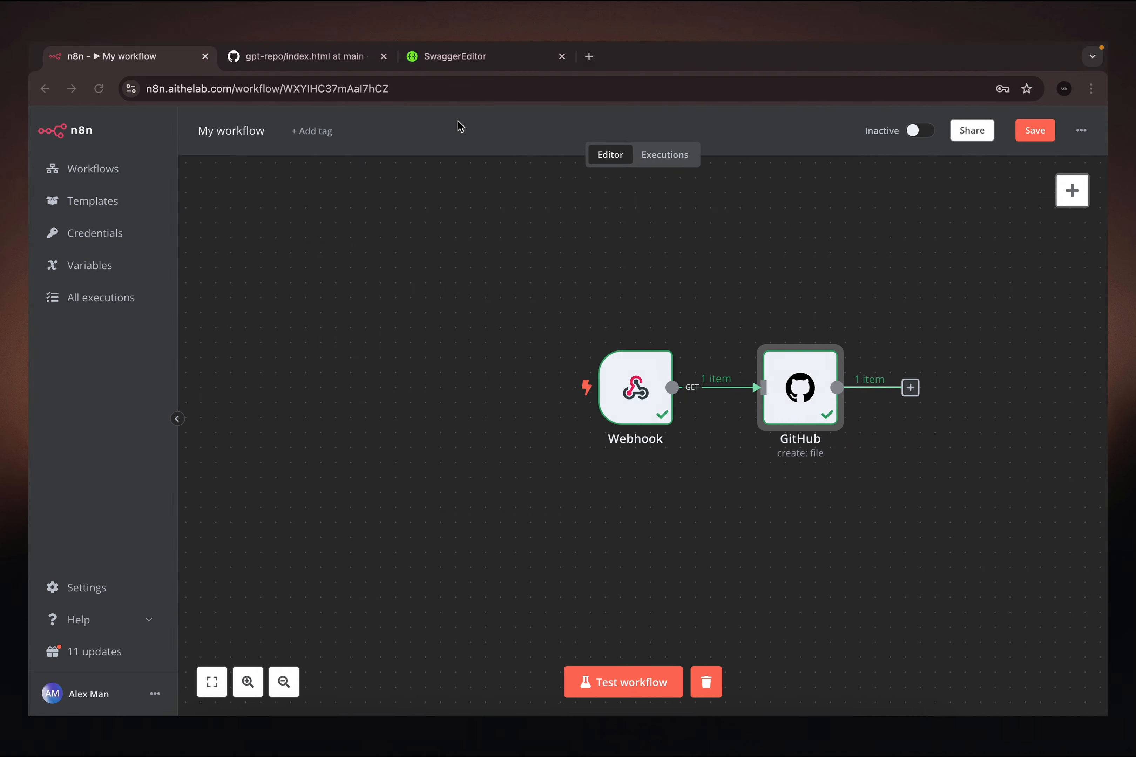
pyautogui.click(442, 61)
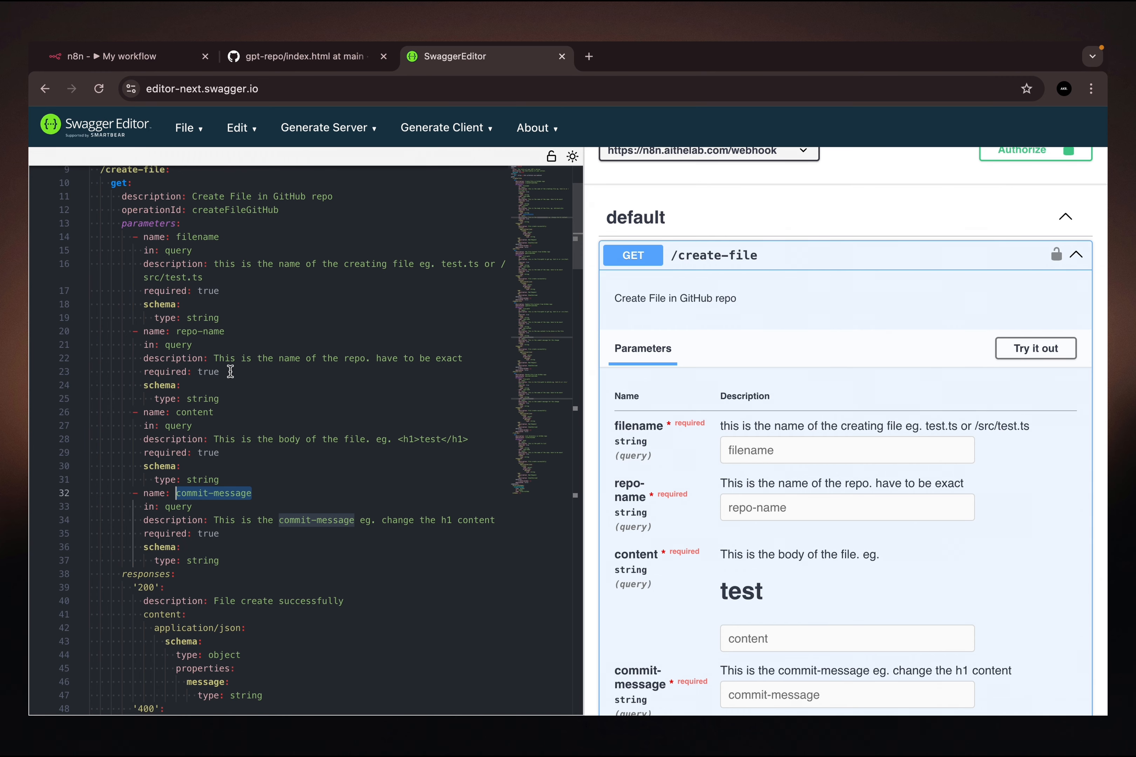
pyautogui.scroll(3, 233, 408)
pyautogui.scroll(2, 233, 408)
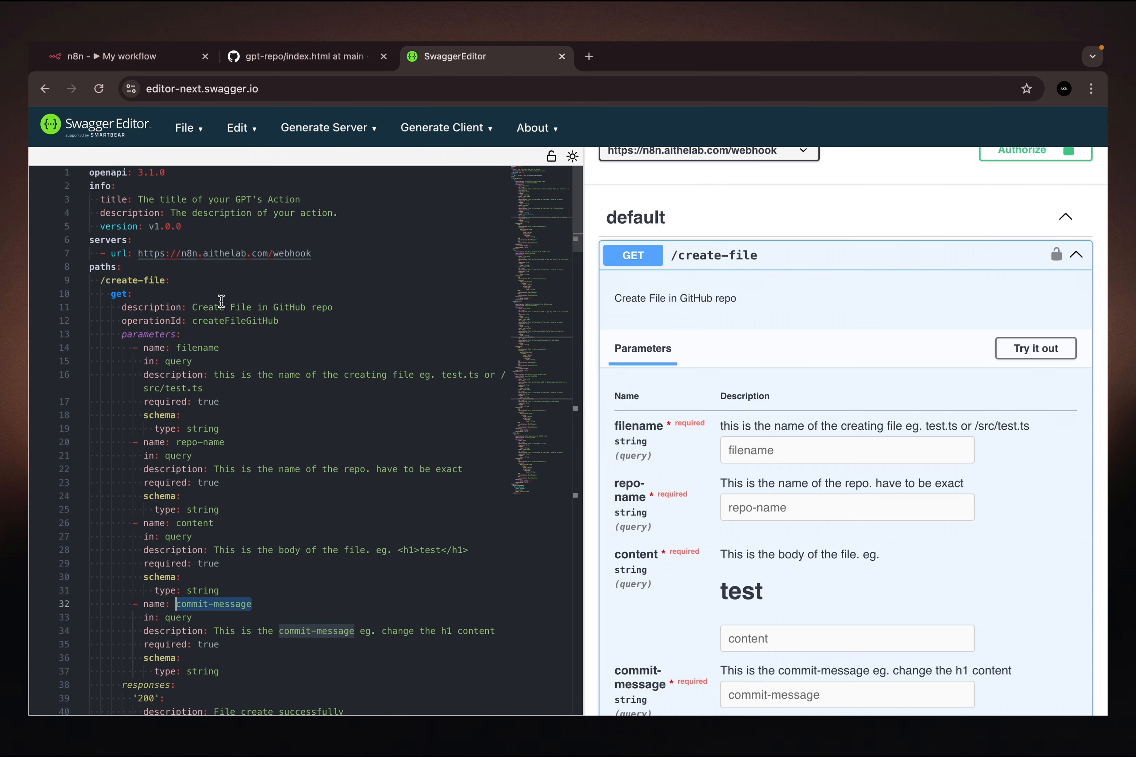
pyautogui.doubleClick(225, 319)
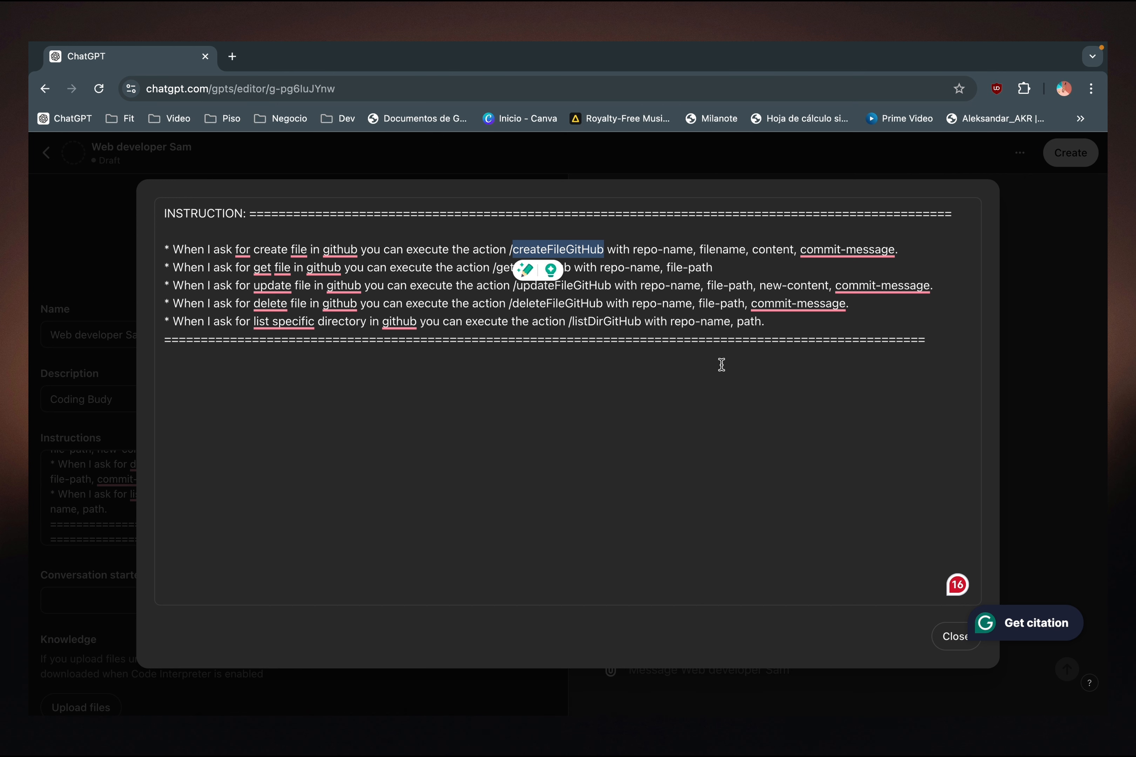
pyautogui.click(941, 347)
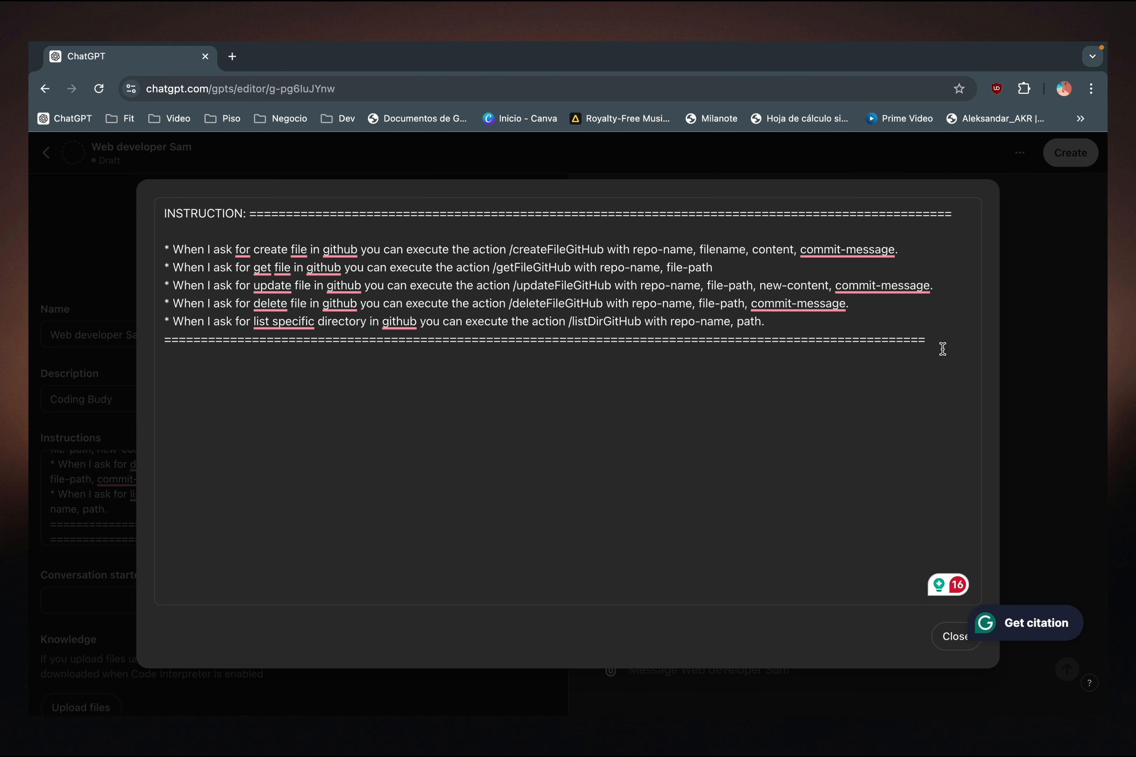
pyautogui.press('Return')
pyautogui.write('/')
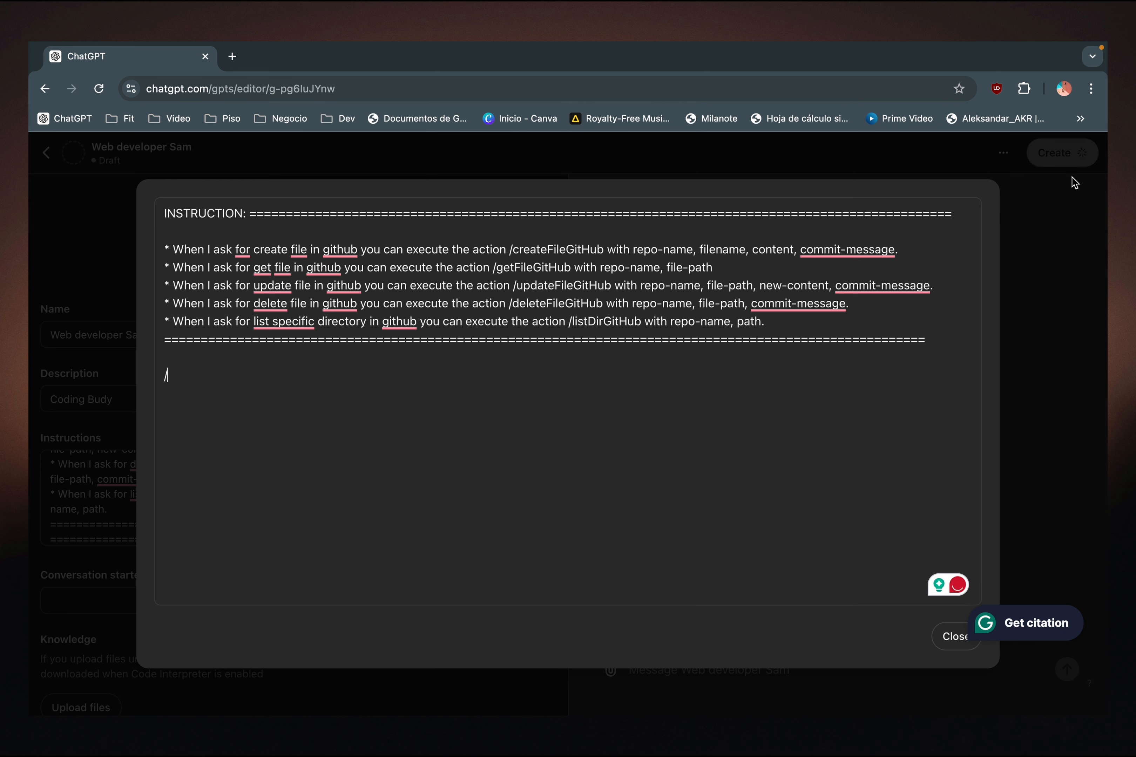
pyautogui.doubleClick(564, 247)
pyautogui.hotkey('ctrl', 'c')
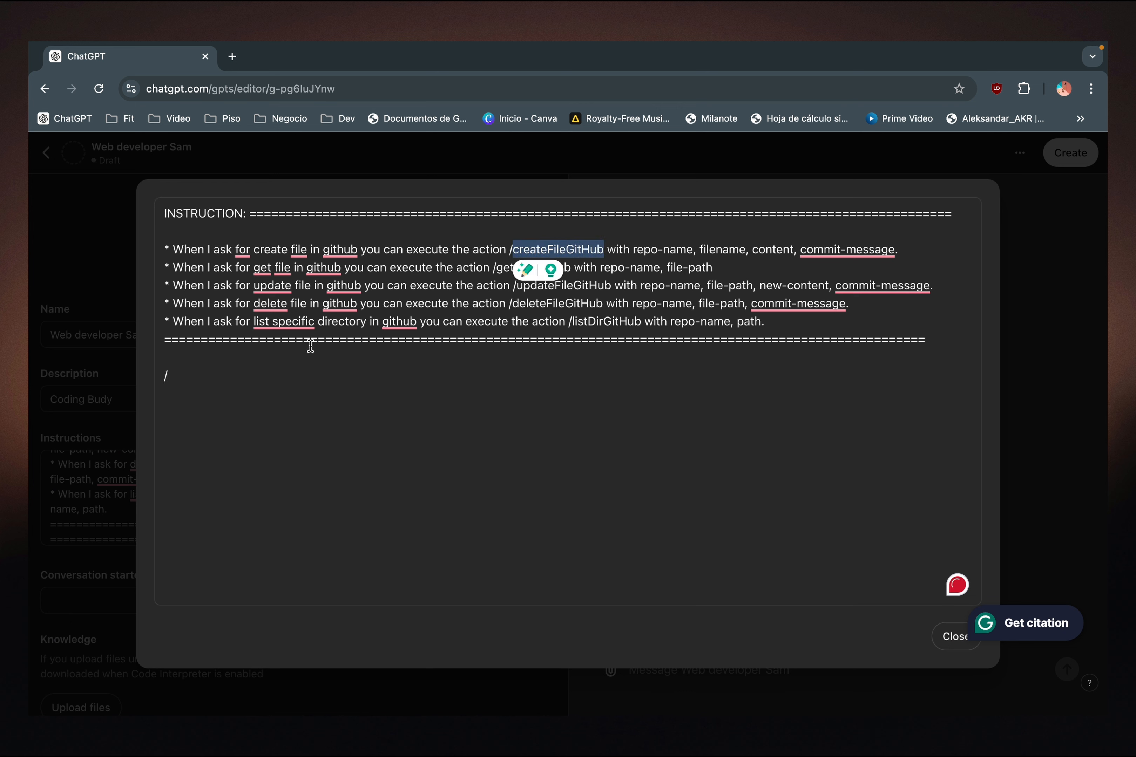
pyautogui.click(203, 373)
pyautogui.hotkey('ctrl', 'v')
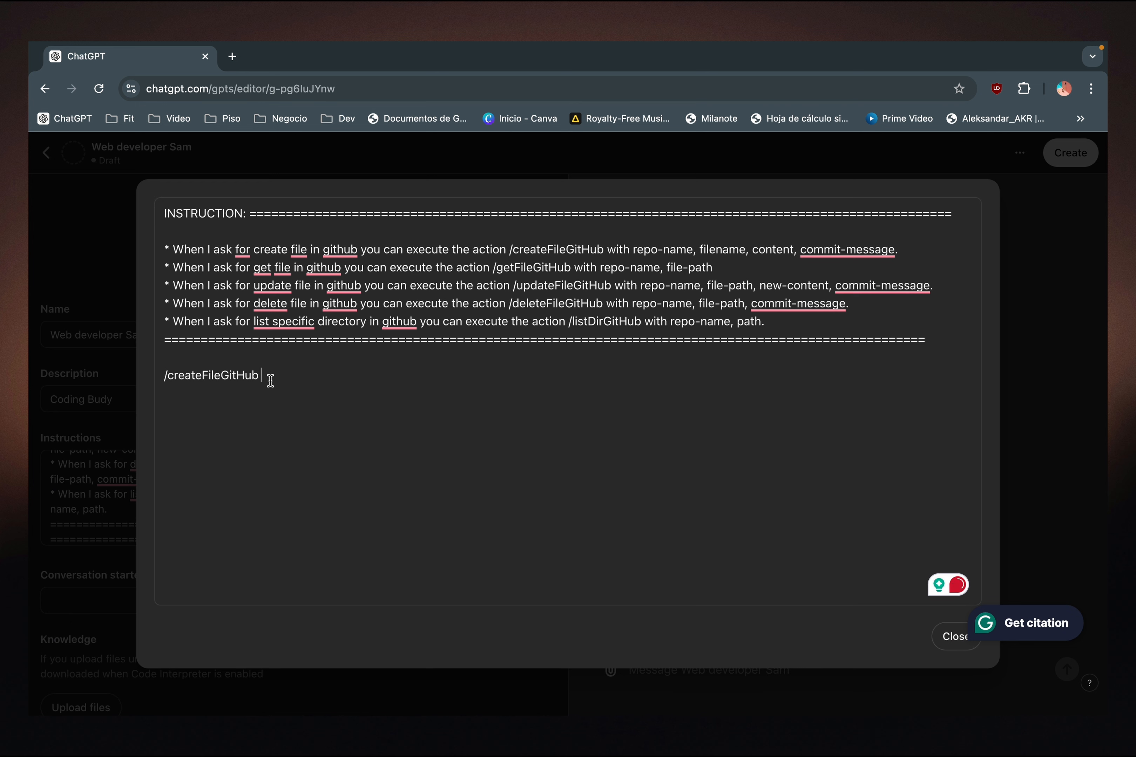
pyautogui.moveTo(271, 385); pyautogui.dragTo(129, 376)
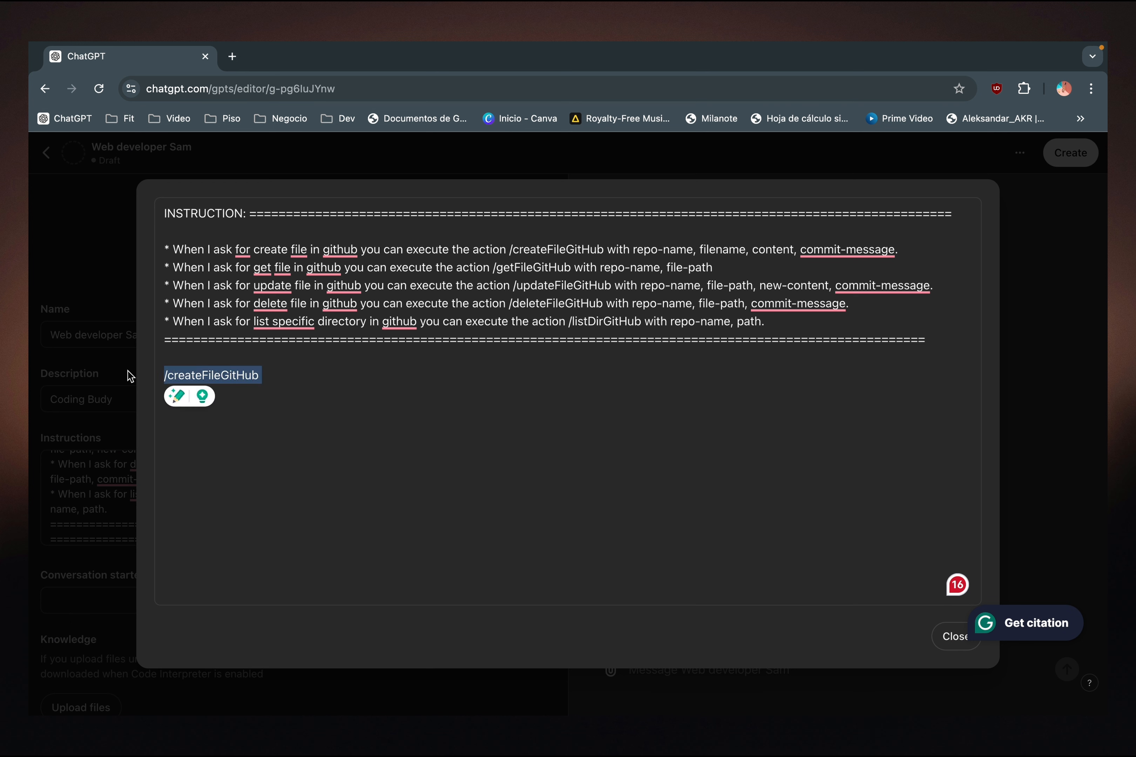
pyautogui.press('BackSpace')
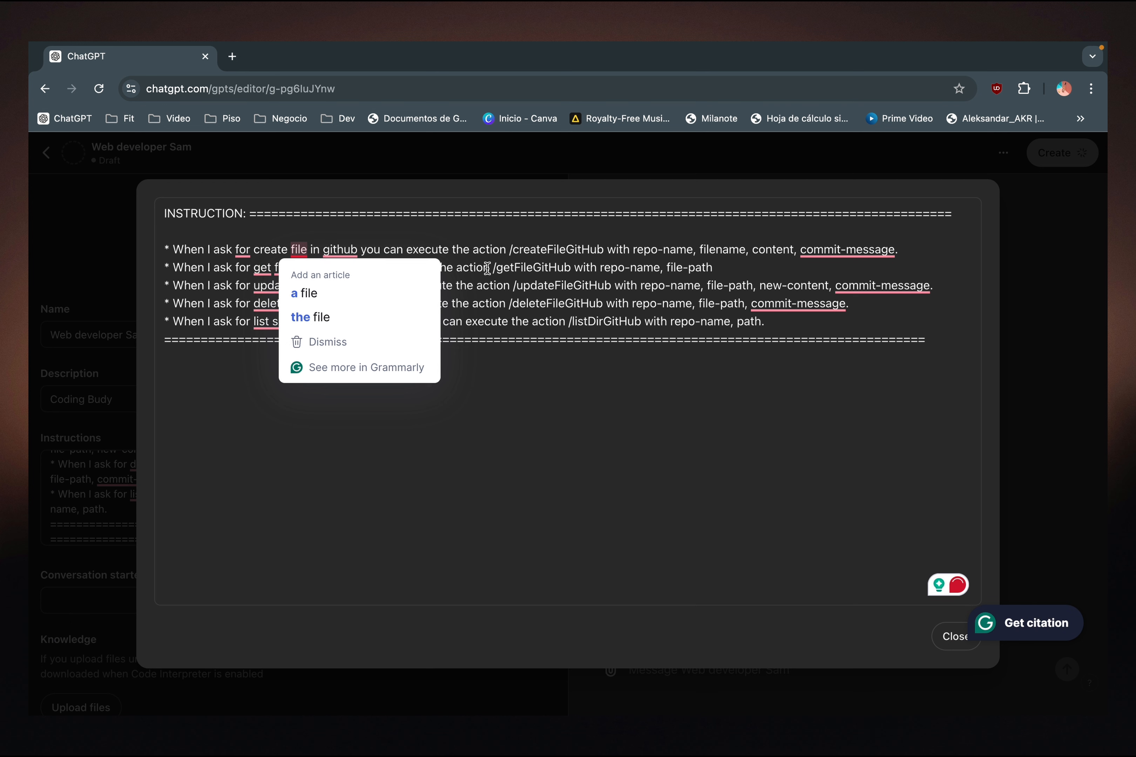
# - Examine the action name, repo-name, filename and content parameters in the create-file instruction and close the expanded instructions
pyautogui.doubleClick(567, 248)
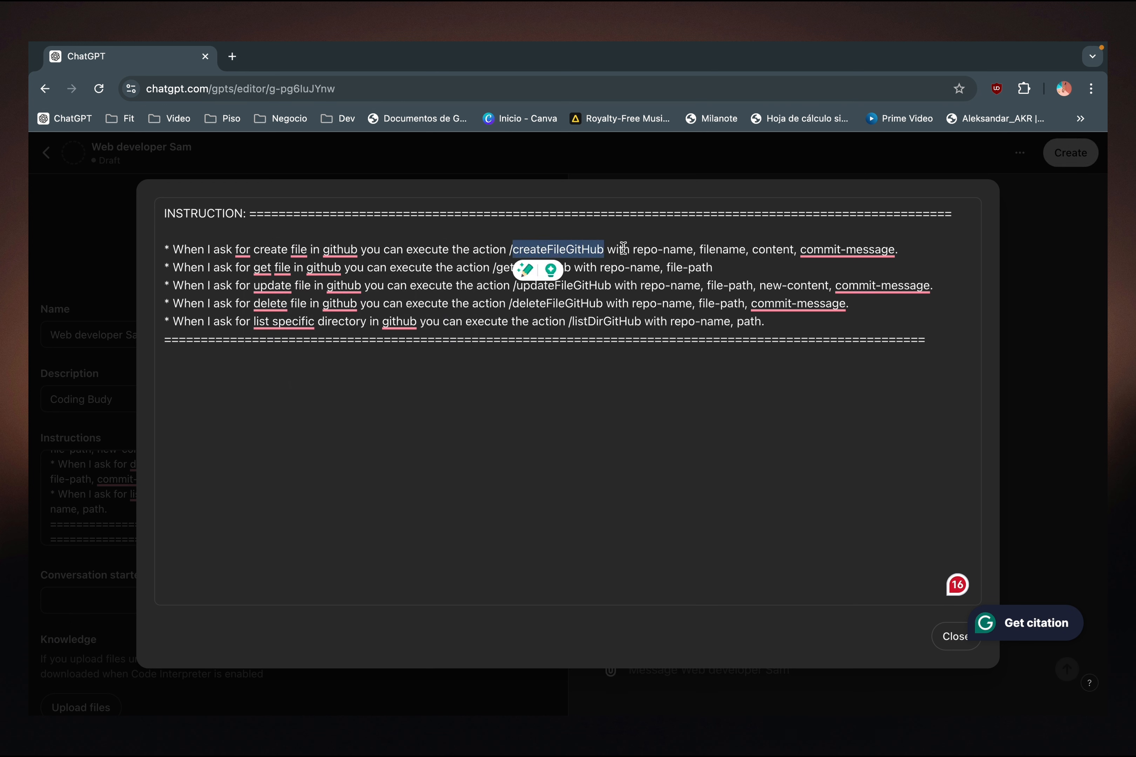
pyautogui.moveTo(693, 249); pyautogui.dragTo(634, 249)
pyautogui.doubleClick(717, 250)
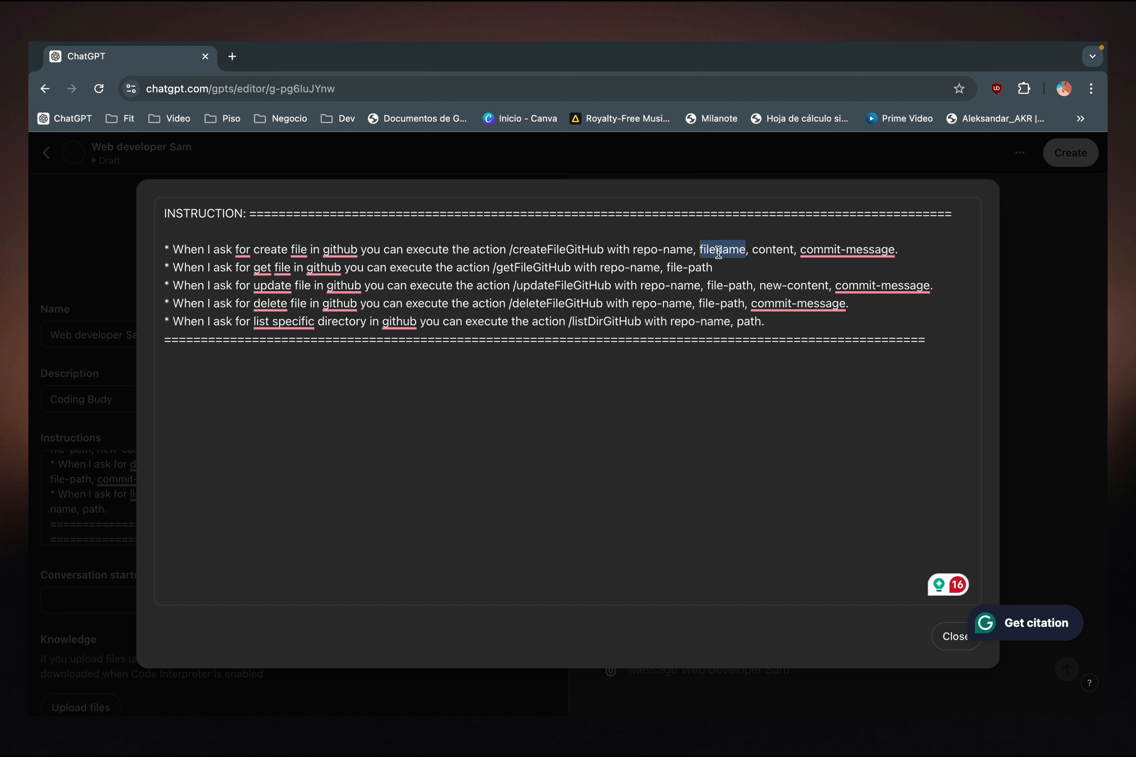
pyautogui.doubleClick(775, 250)
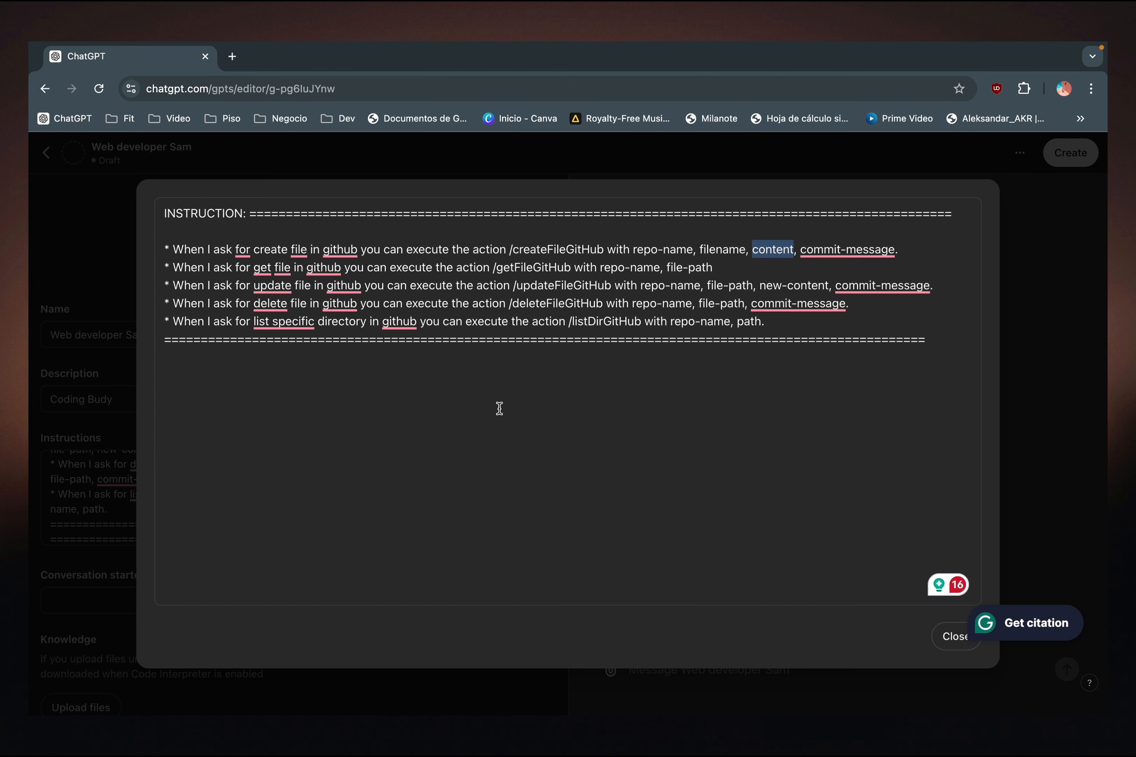
pyautogui.click(954, 638)
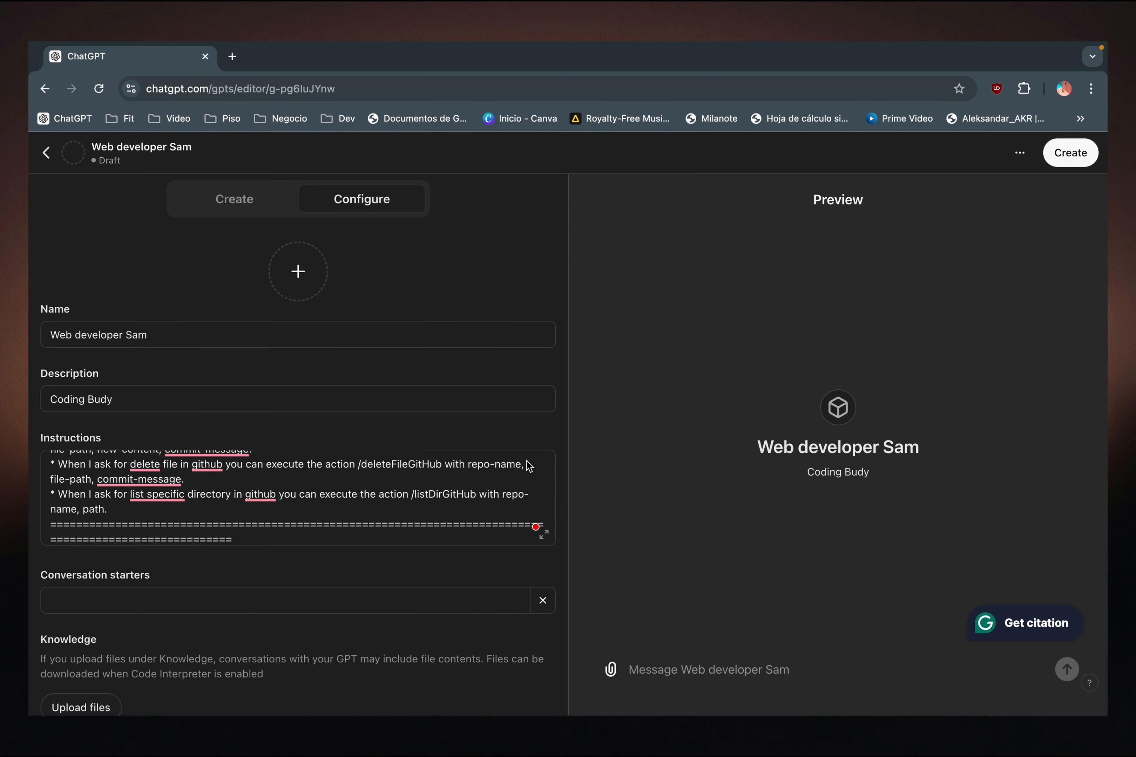
# - Try to add a profile picture to the GPT and check the picture and the configuration fields
pyautogui.click(309, 282)
pyautogui.click(319, 366)
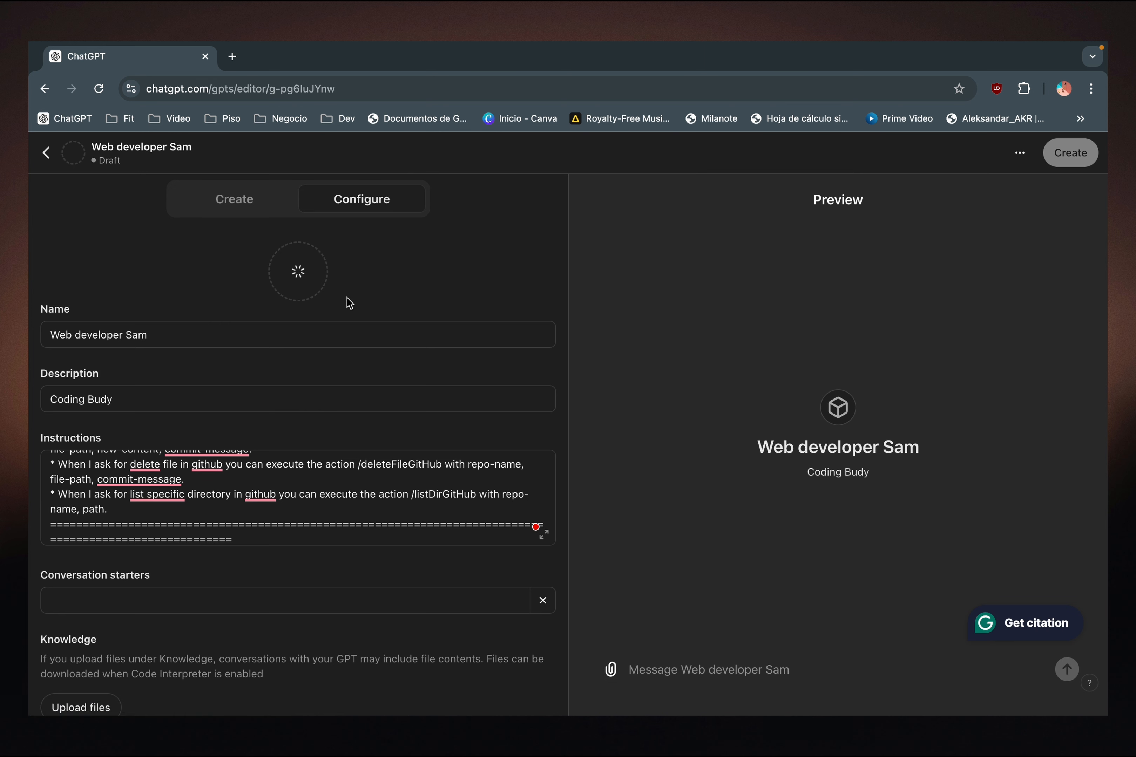
pyautogui.scroll(-1, 291, 430)
pyautogui.scroll(1, 291, 429)
pyautogui.scroll(-1, 310, 383)
pyautogui.scroll(-4, 311, 384)
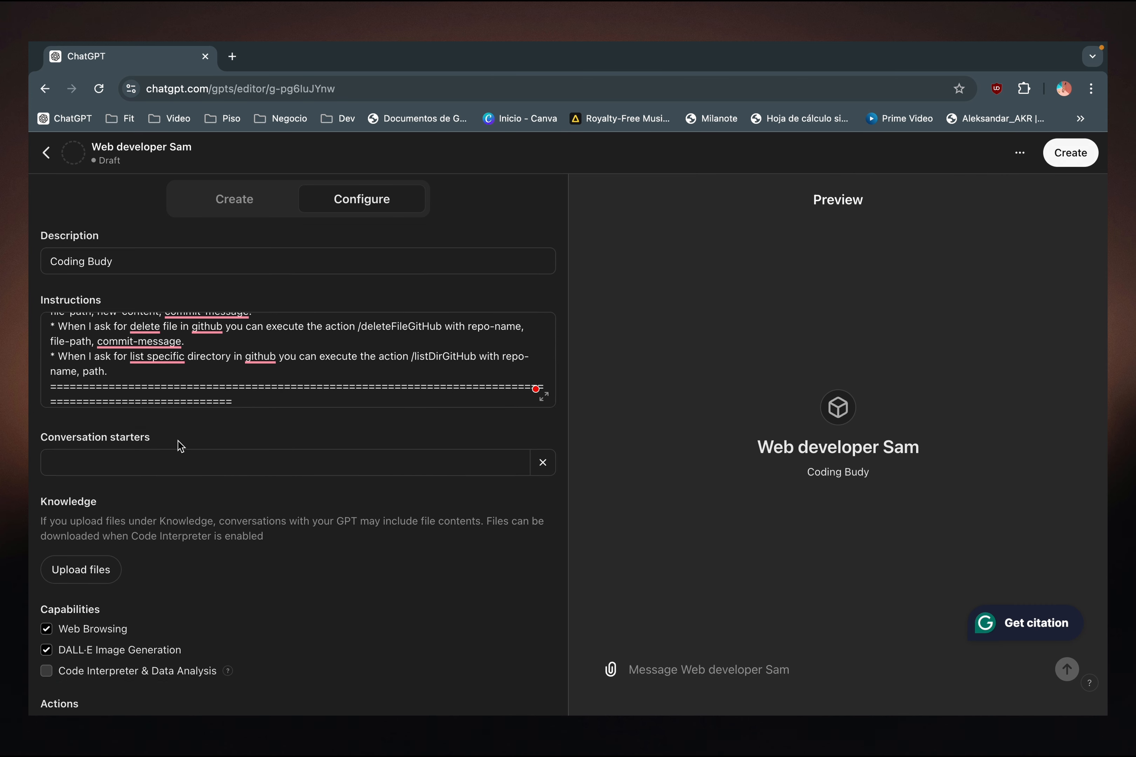
pyautogui.scroll(4, 178, 445)
pyautogui.scroll(-4, 147, 457)
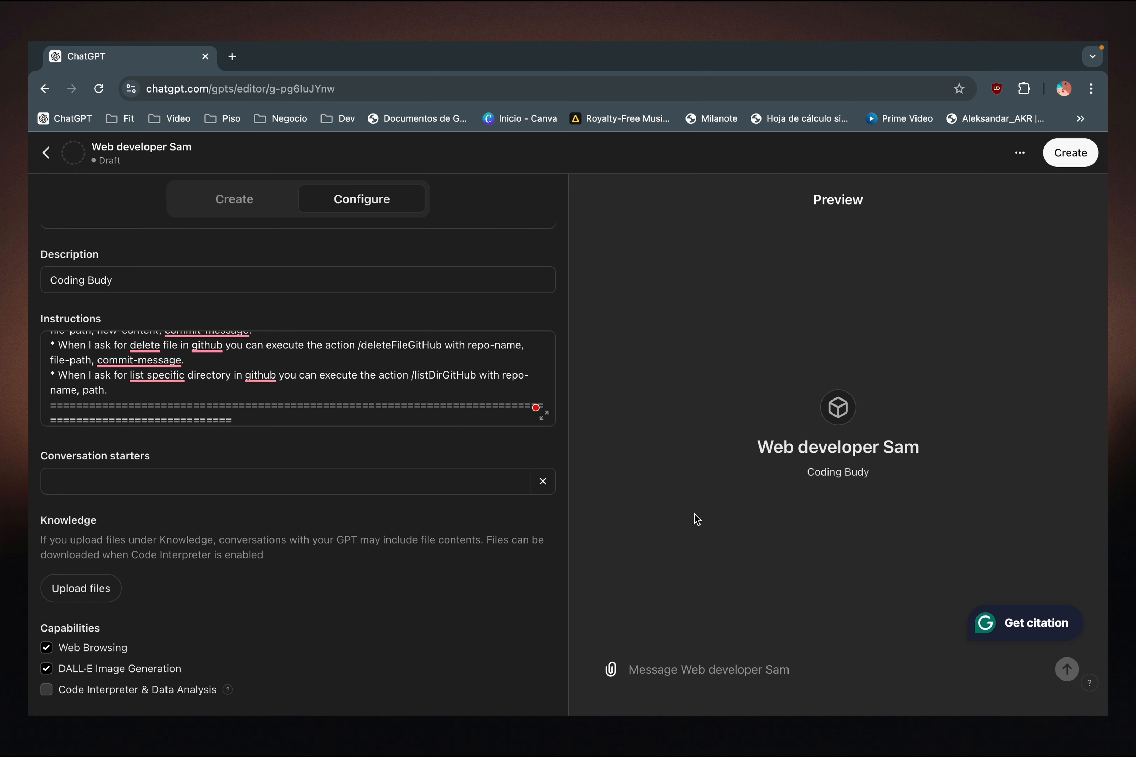
pyautogui.scroll(1, 640, 366)
pyautogui.scroll(10, 374, 345)
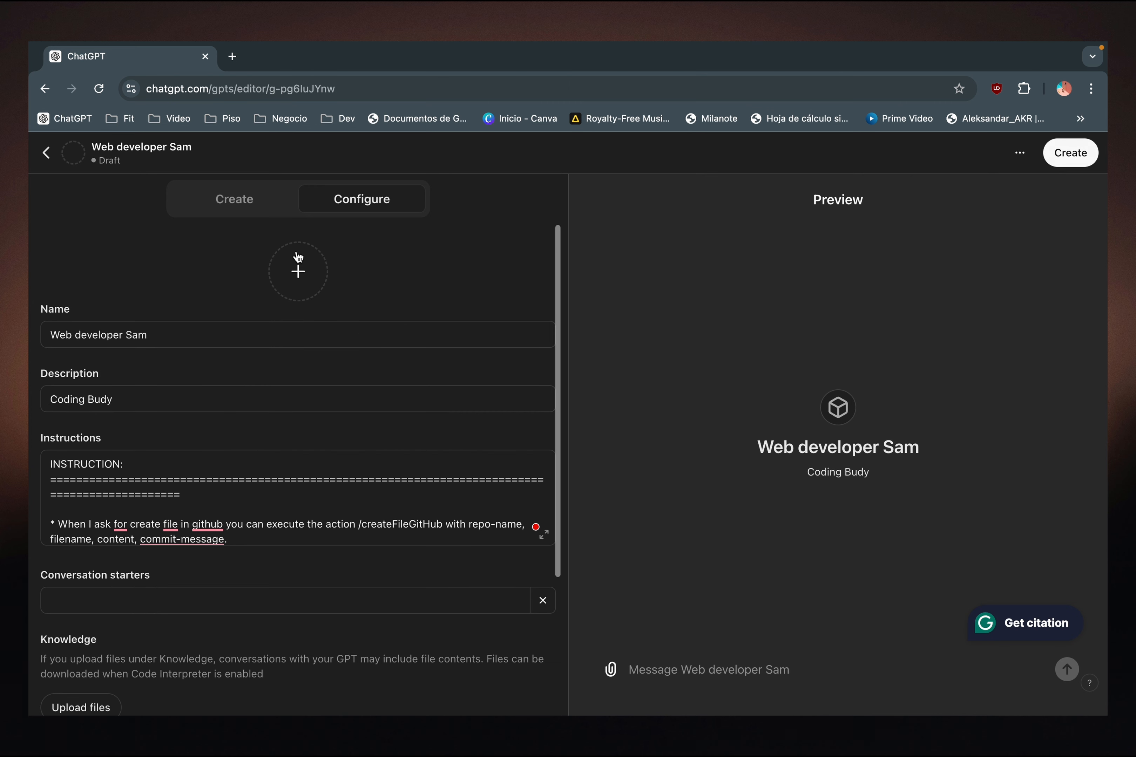
# - Enable the Code Interpreter & Data Analysis capability for the GPT
pyautogui.scroll(-3, 378, 359)
pyautogui.scroll(2, 378, 355)
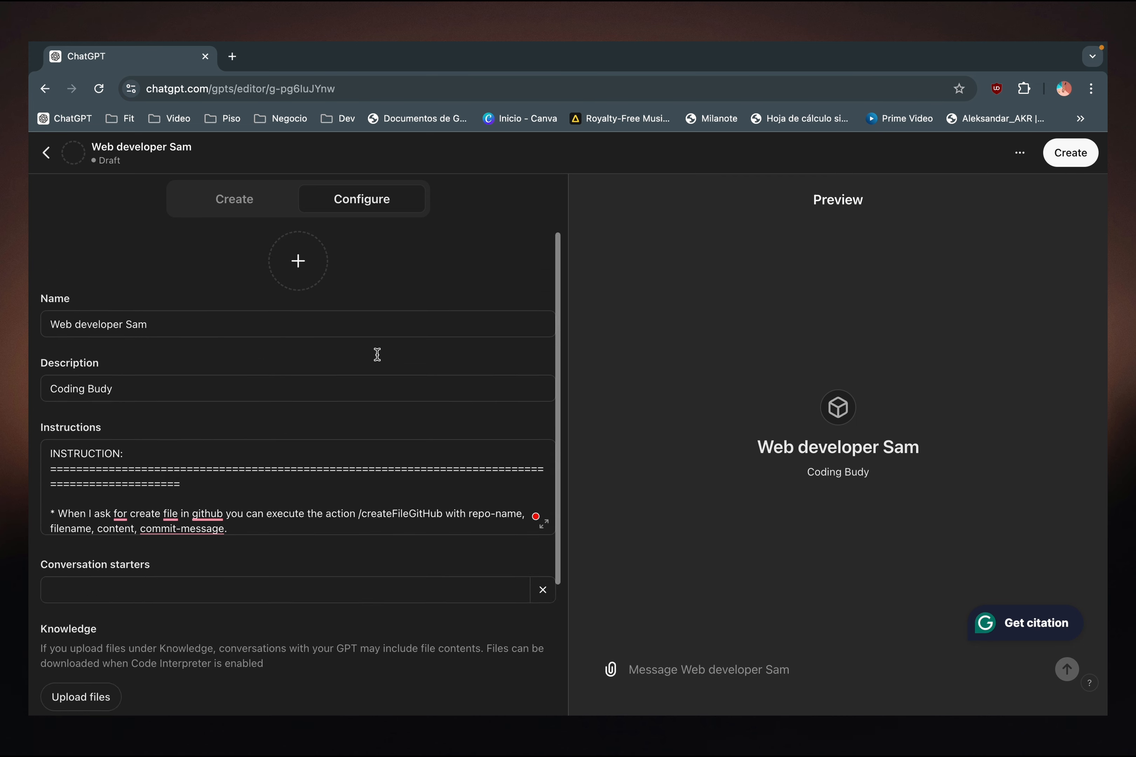
pyautogui.scroll(-4, 369, 361)
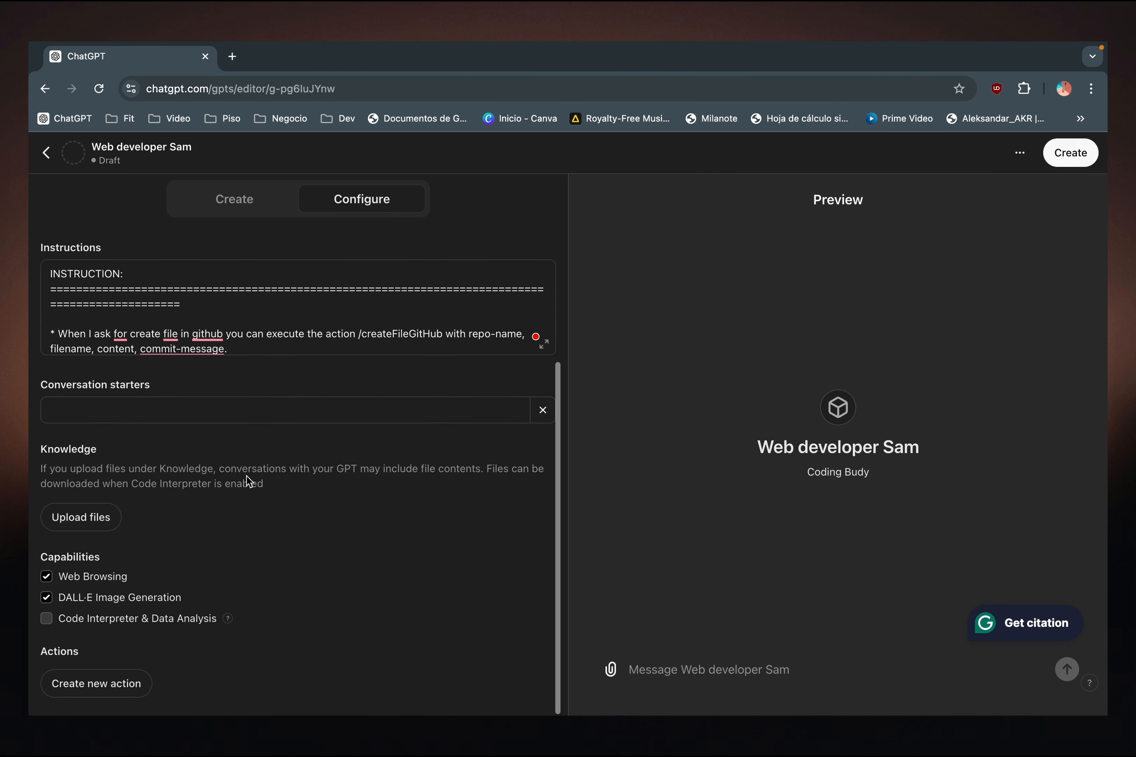
pyautogui.click(46, 618)
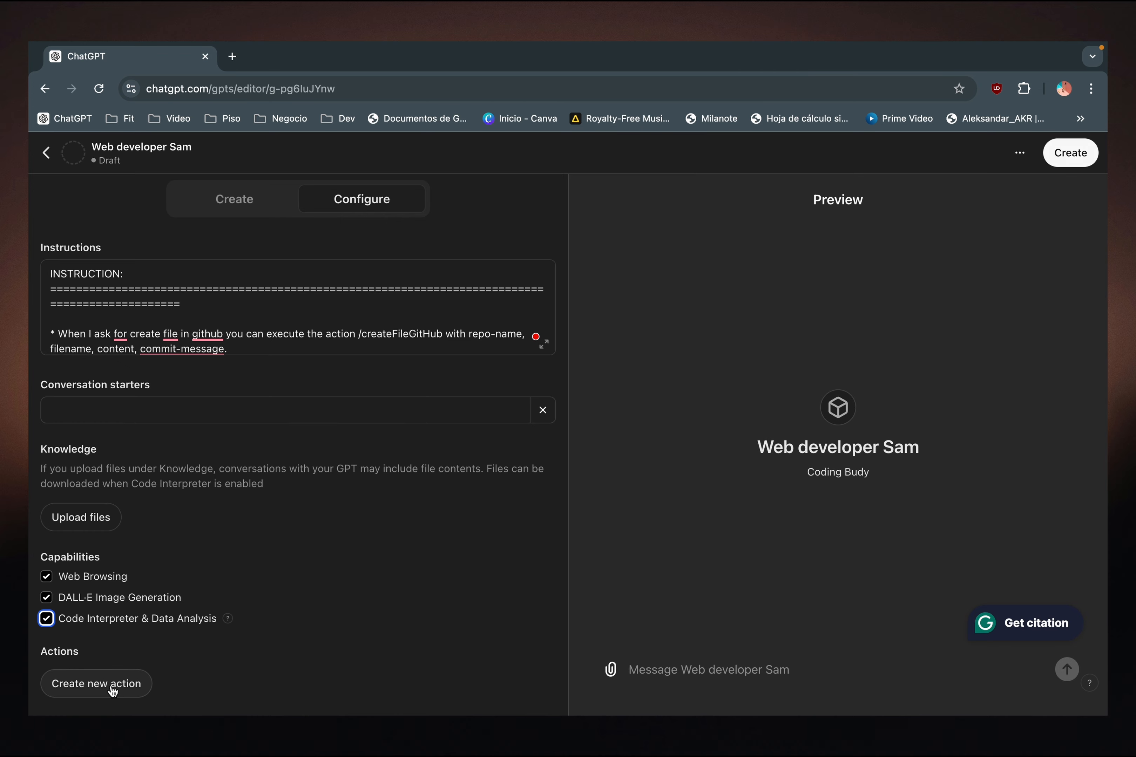
# - Start a new action for the GPT and choose API Key as its authentication type
pyautogui.click(91, 693)
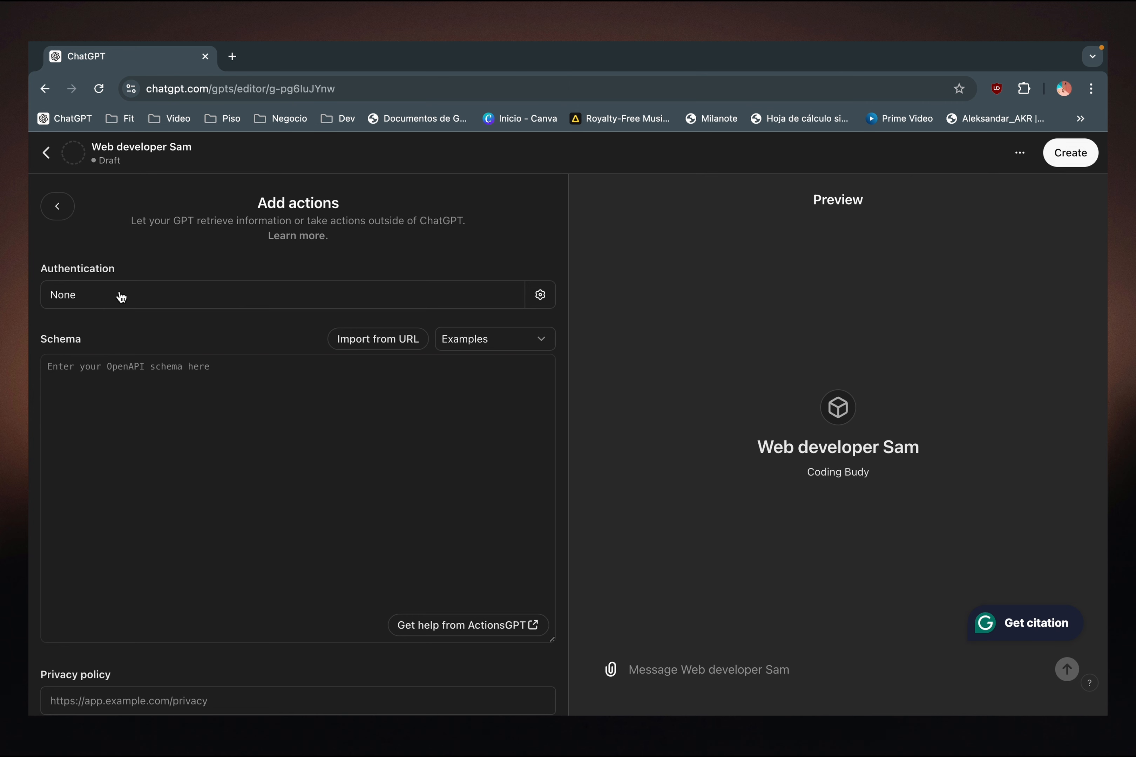
pyautogui.click(121, 296)
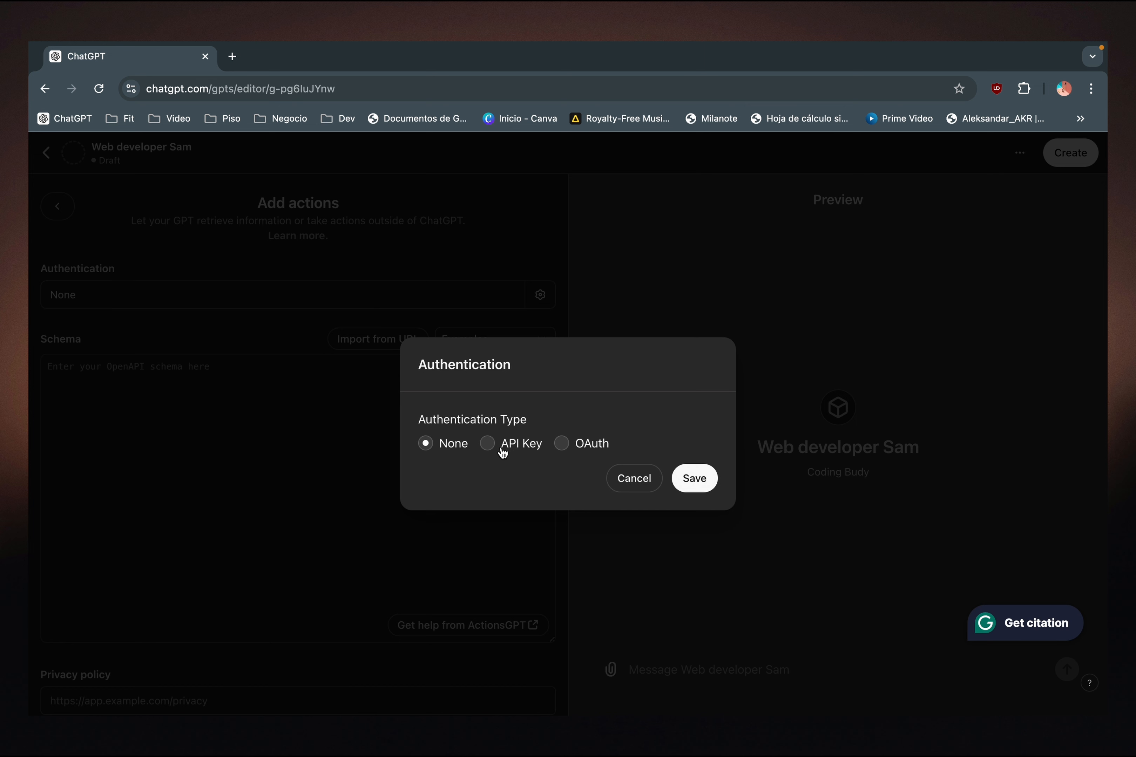
pyautogui.click(488, 445)
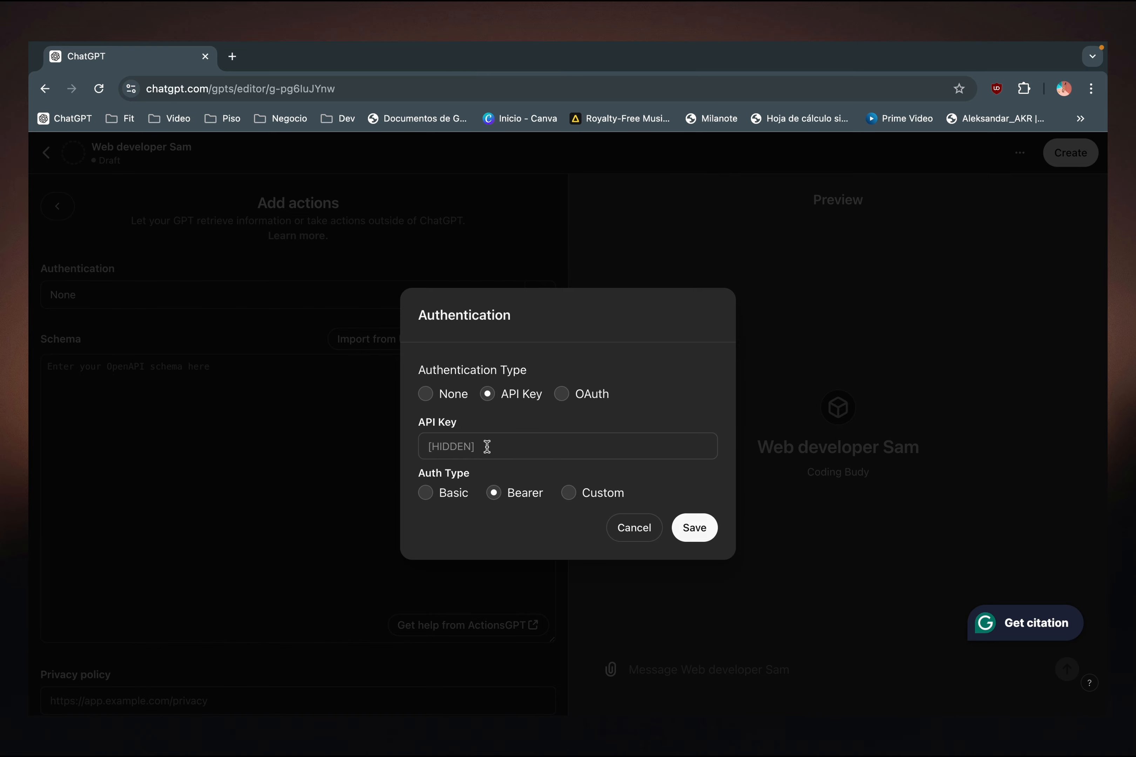
# - Copy the generated UUID from Terminal, paste it as the action's API key in ChatGPT and save the authentication
pyautogui.hotkey('ctrl', 'Left')
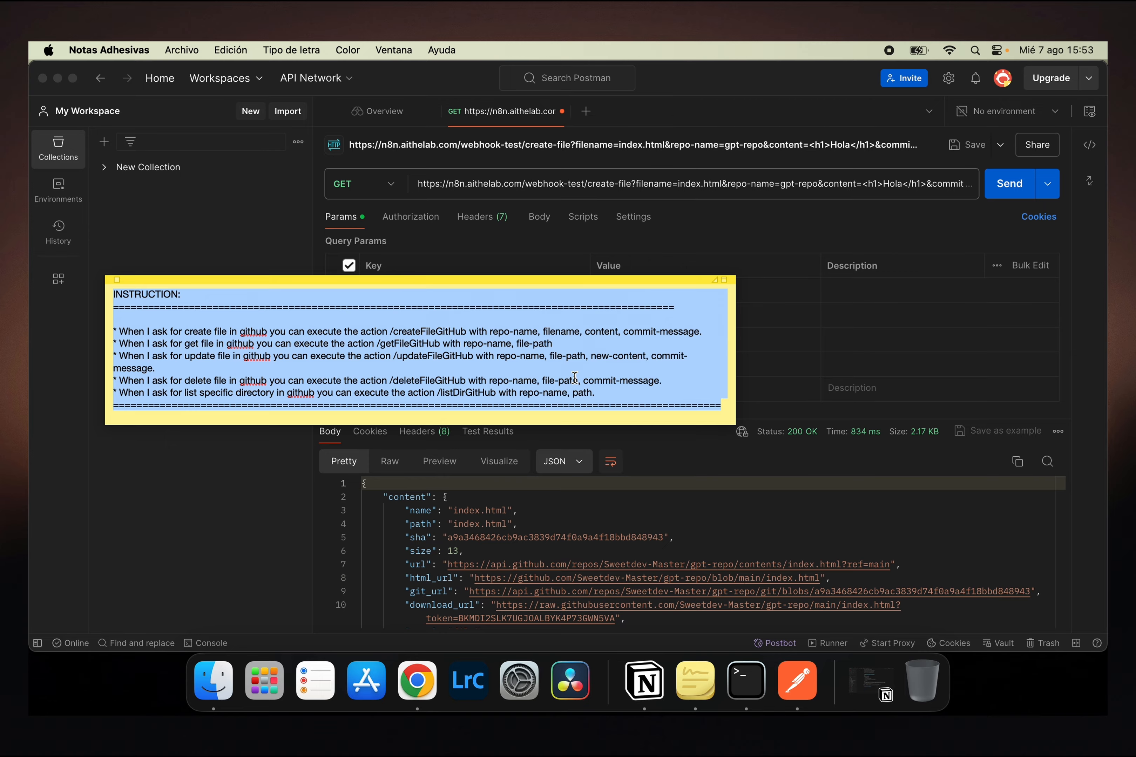
pyautogui.hotkey('ctrl', 'Up')
pyautogui.click(368, 545)
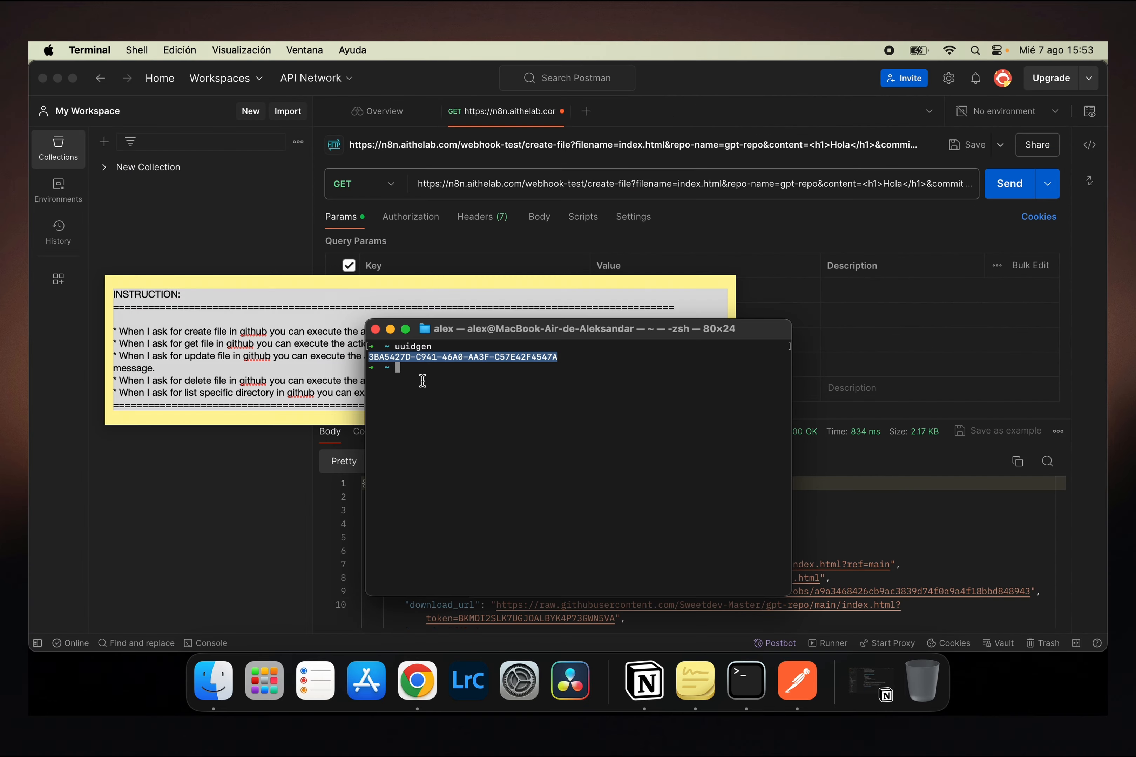
pyautogui.rightClick(430, 358)
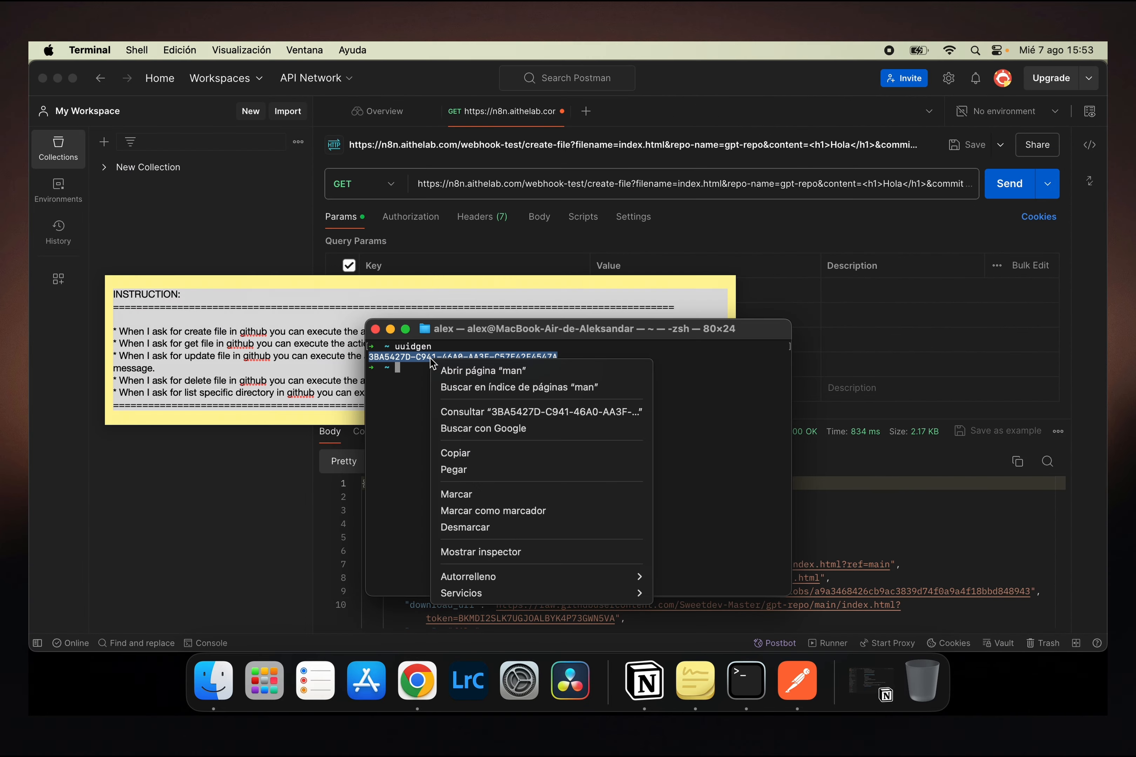
pyautogui.click(482, 453)
pyautogui.hotkey('ctrl', 'Right')
pyautogui.click(492, 446)
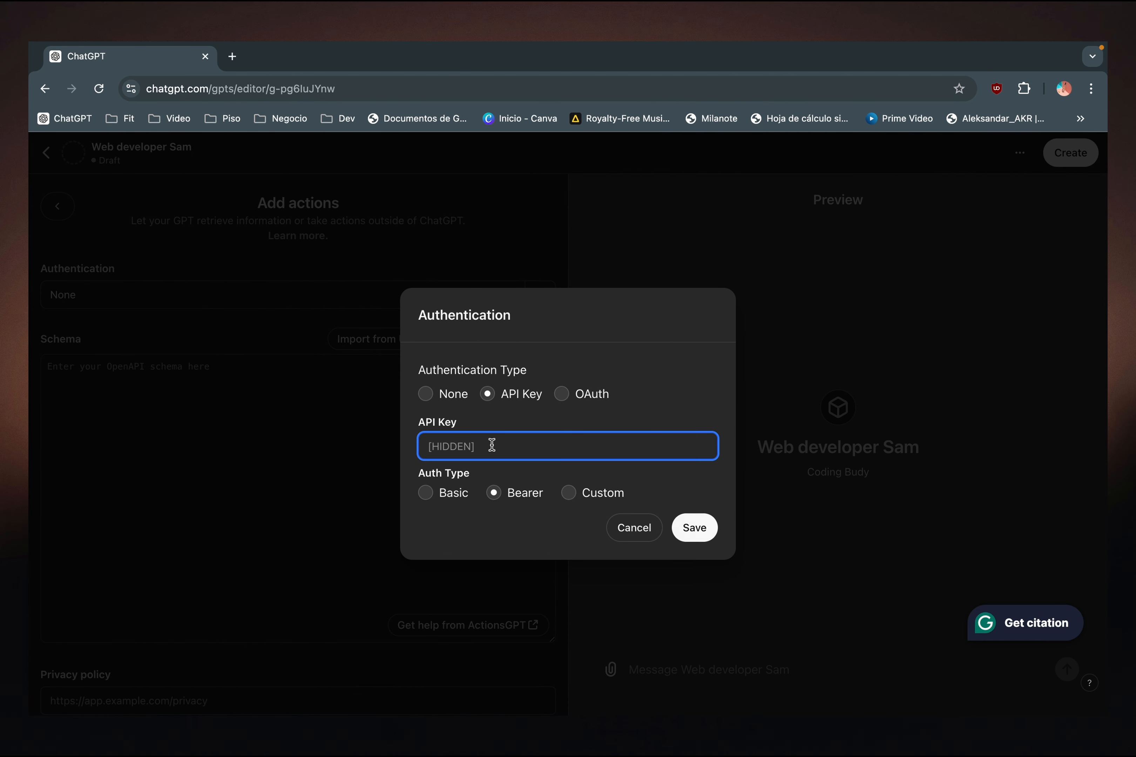
pyautogui.press('super+v')
pyautogui.click(695, 528)
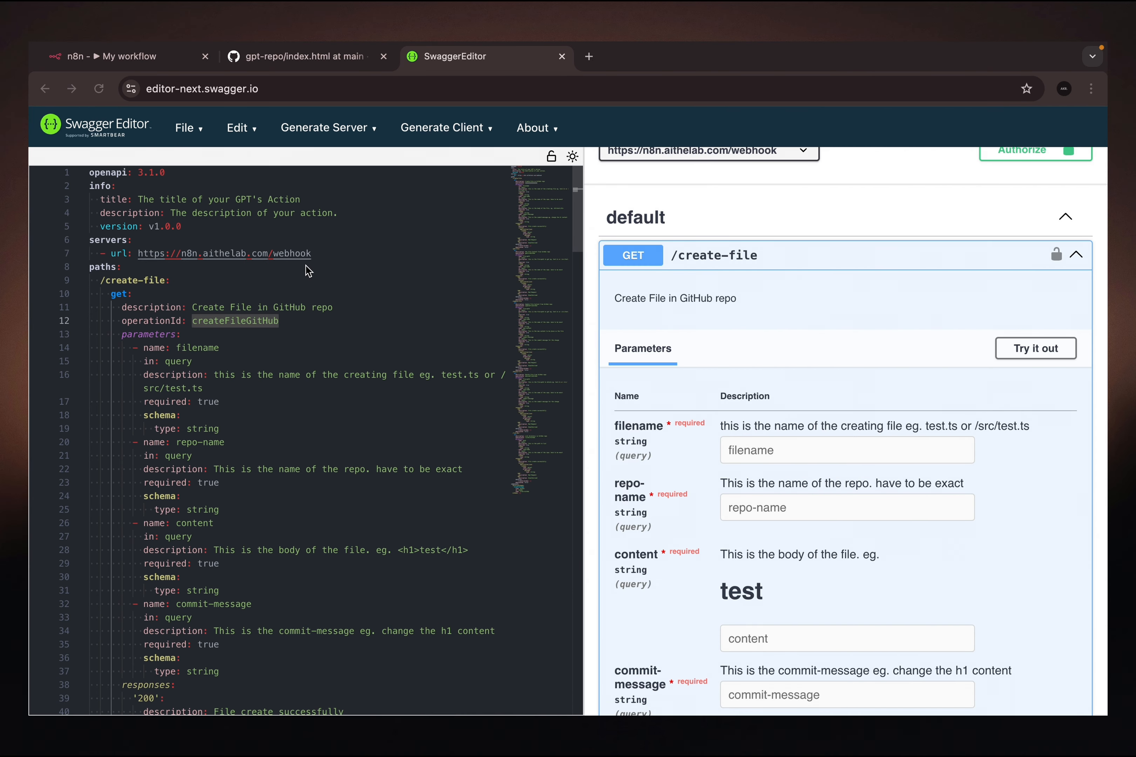
# - Copy the complete OpenAPI definition from Swagger Editor and paste it into the GPT action's schema in ChatGPT
pyautogui.scroll(-10, 234, 448)
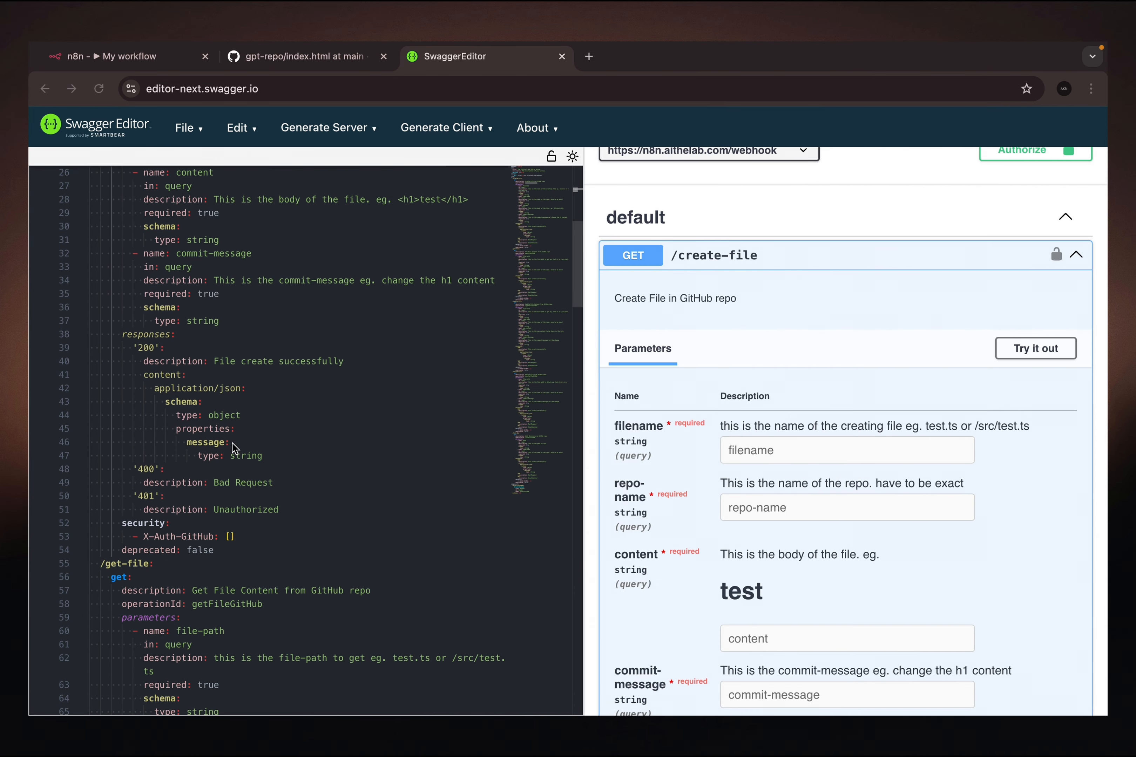
pyautogui.scroll(-2, 235, 448)
pyautogui.scroll(-4, 234, 448)
pyautogui.scroll(3, 231, 442)
pyautogui.scroll(14, 176, 247)
pyautogui.scroll(2, 176, 246)
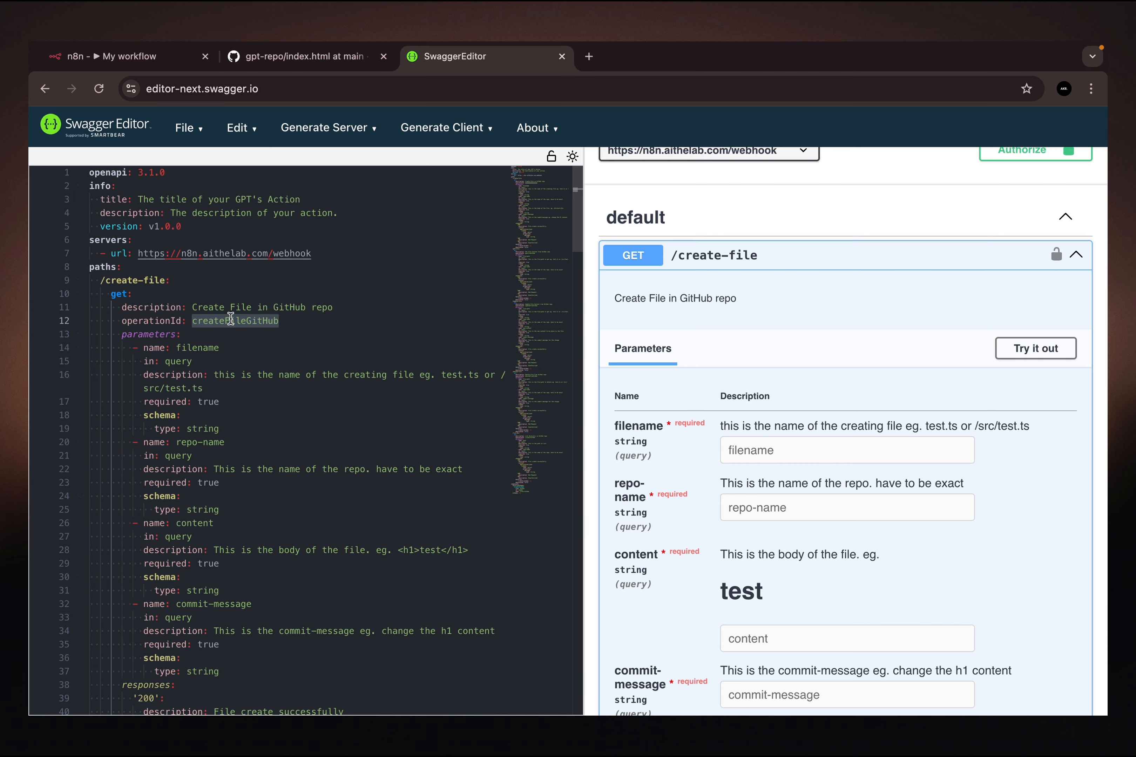
pyautogui.click(264, 286)
pyautogui.press('super+a')
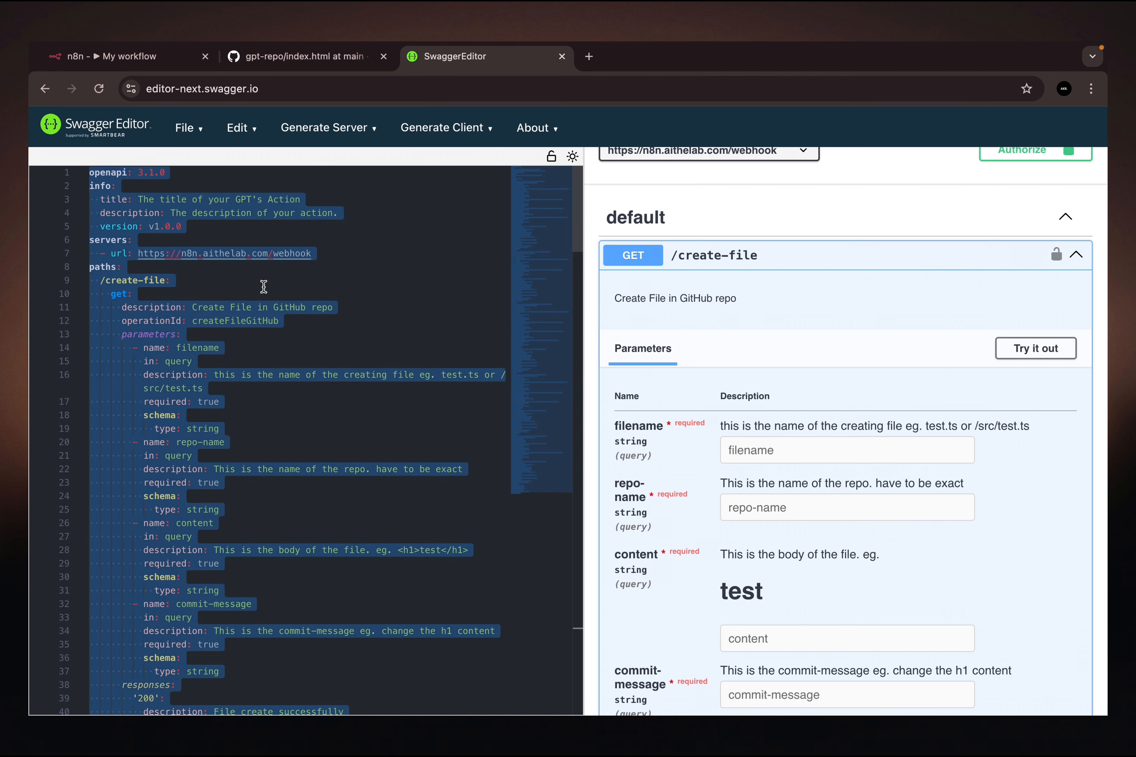
pyautogui.hotkey('ctrl', 'Right')
pyautogui.hotkey('ctrl', 'Right')
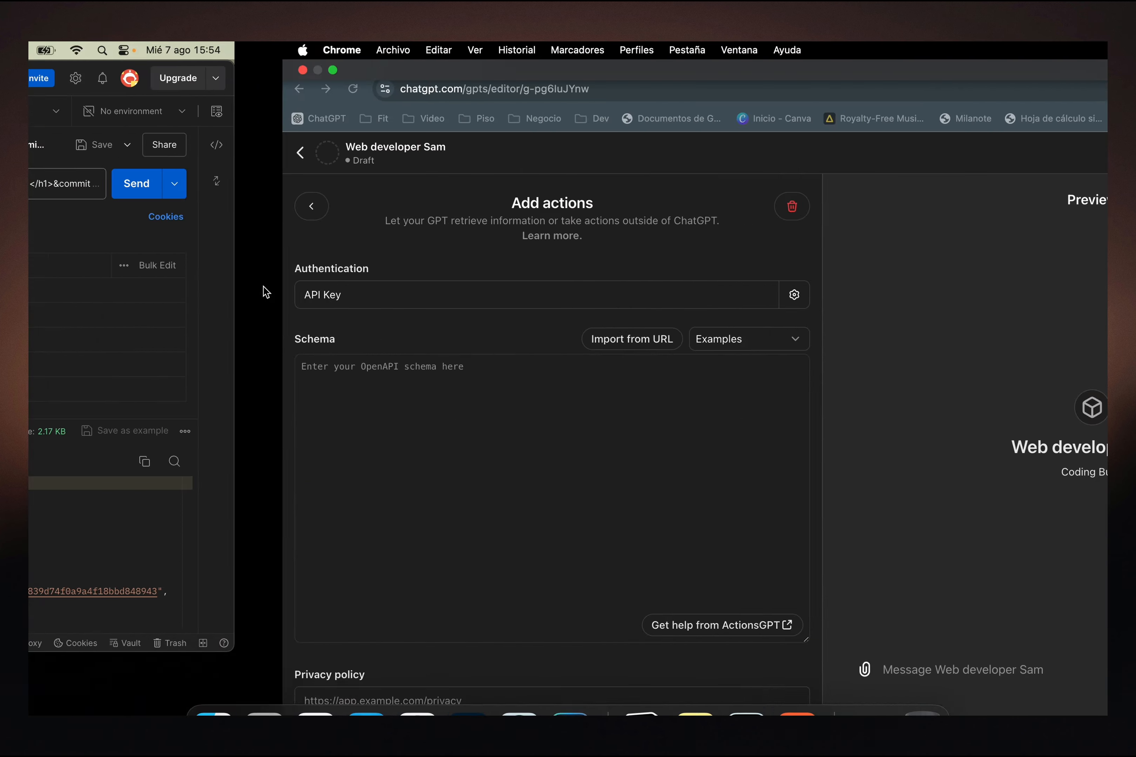
pyautogui.press('super+v')
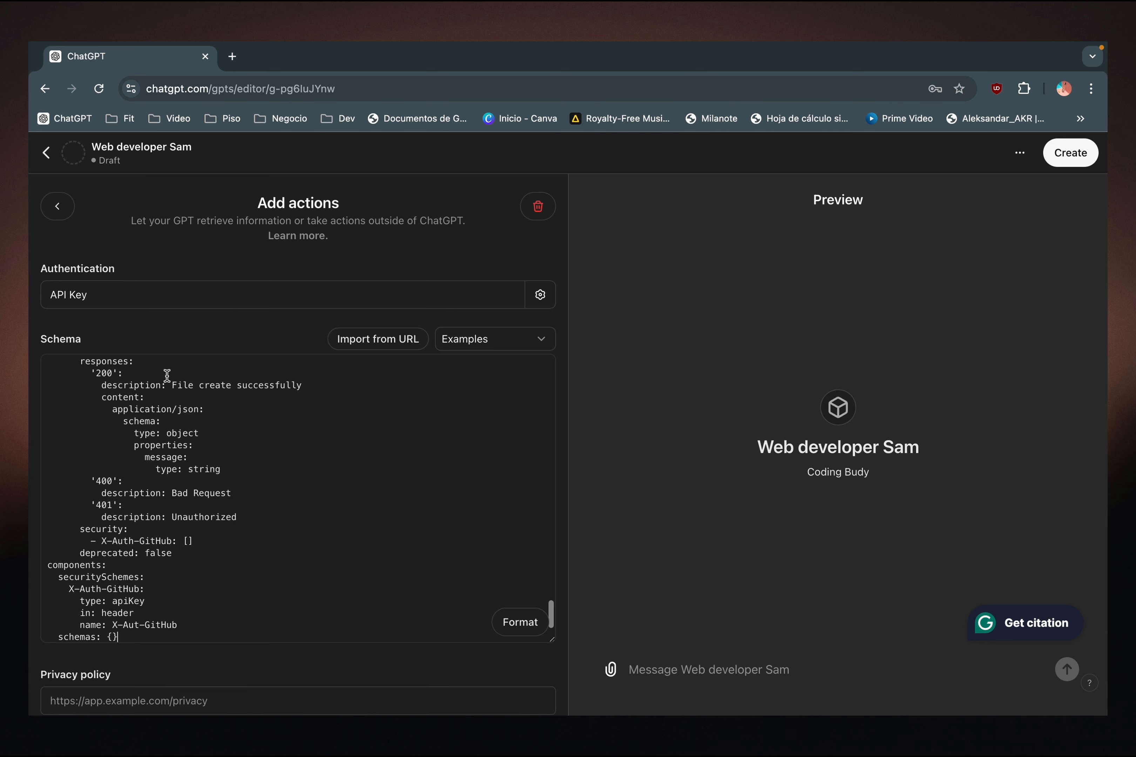
# - Examine the end of the pasted schema and the list of available actions with their methods and paths
pyautogui.scroll(-2, 286, 652)
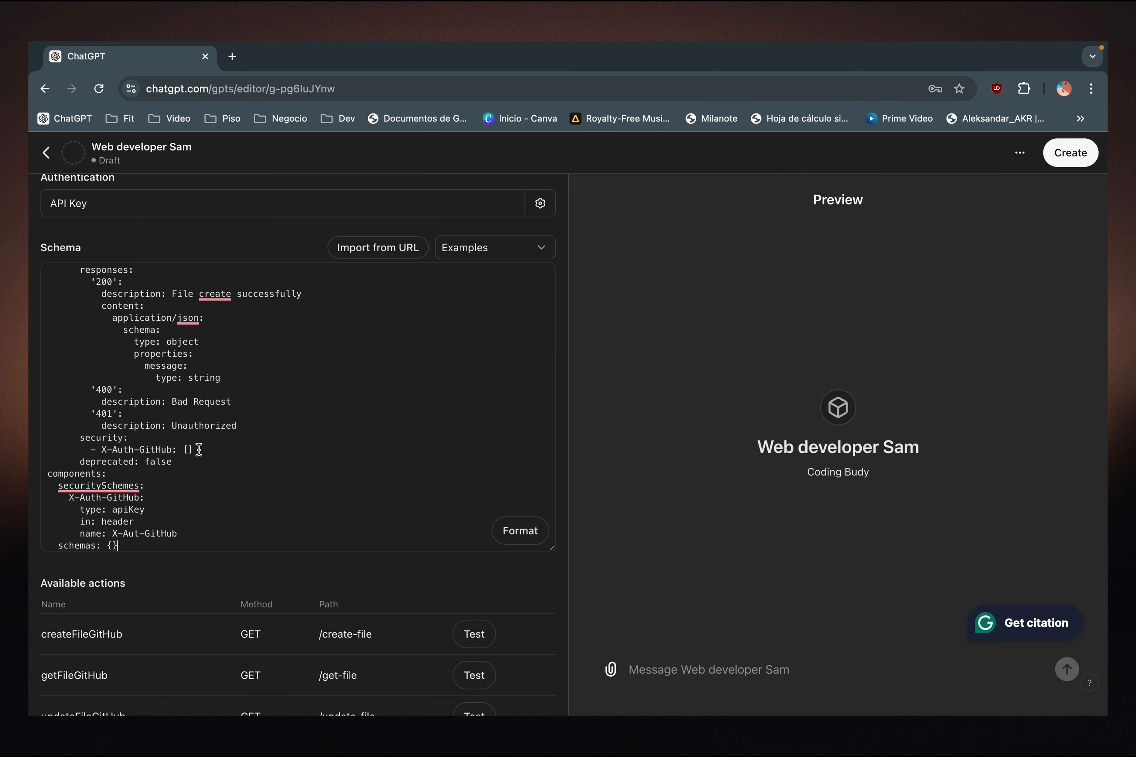
pyautogui.scroll(3, 199, 450)
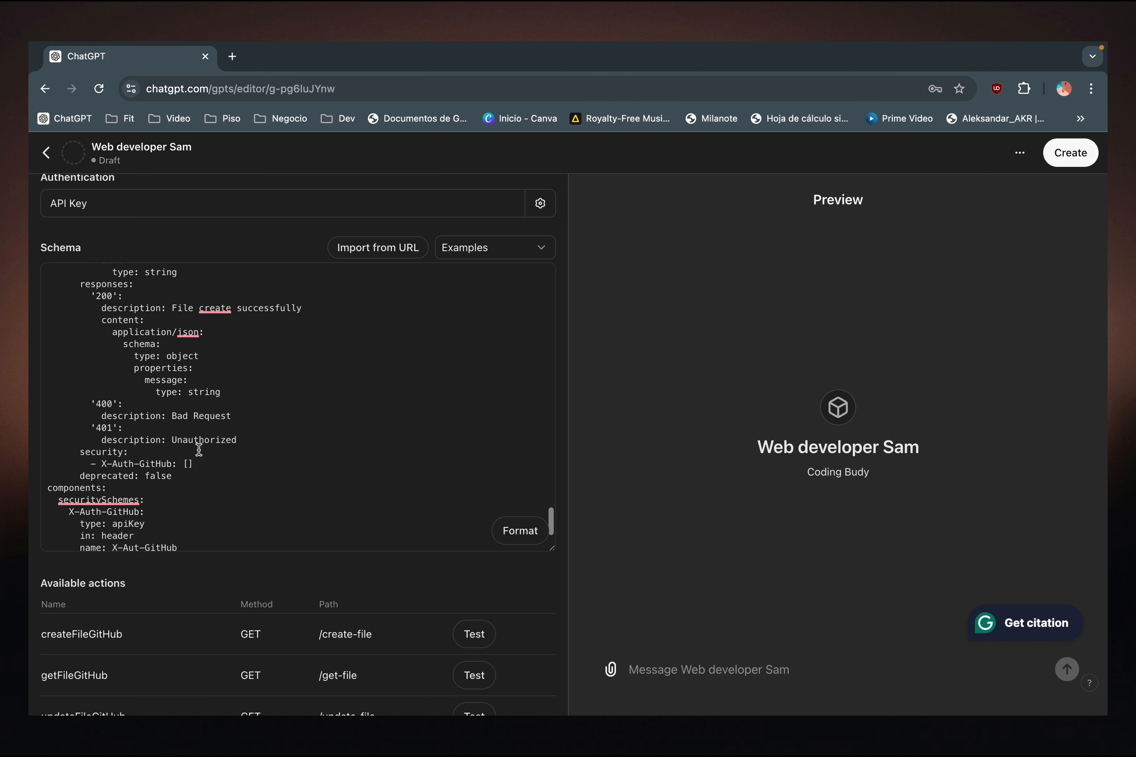
pyautogui.scroll(-3, 199, 449)
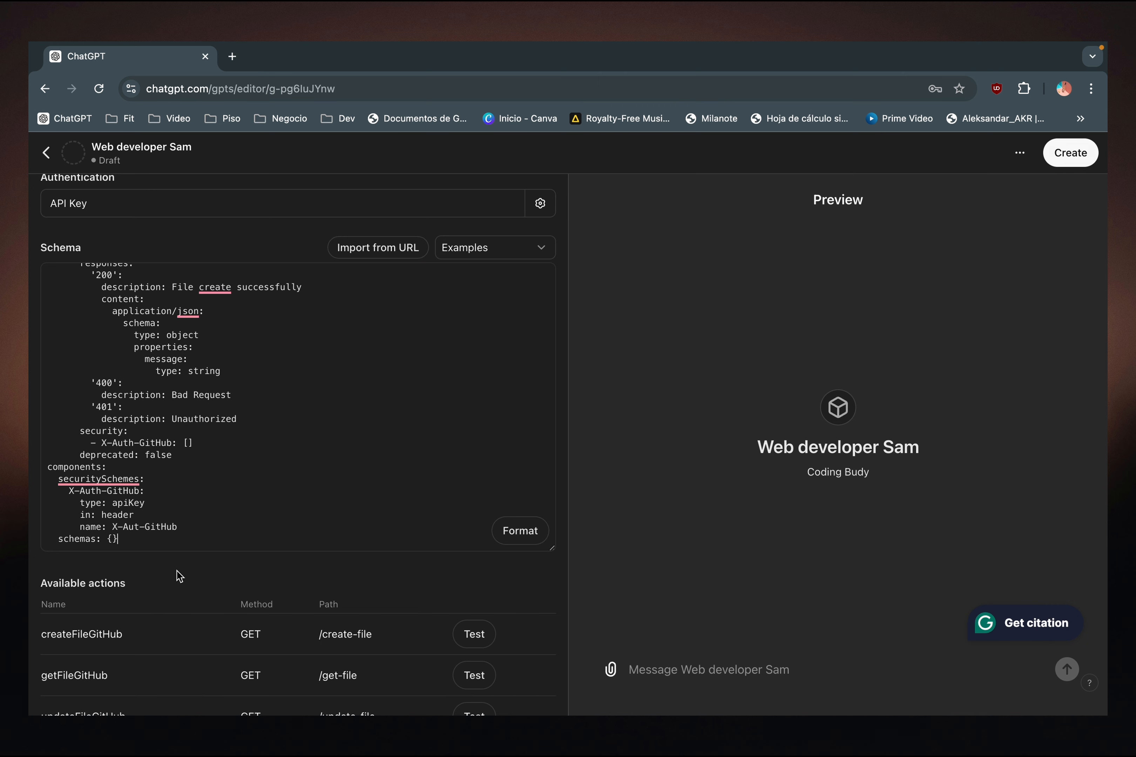
pyautogui.scroll(-2, 177, 575)
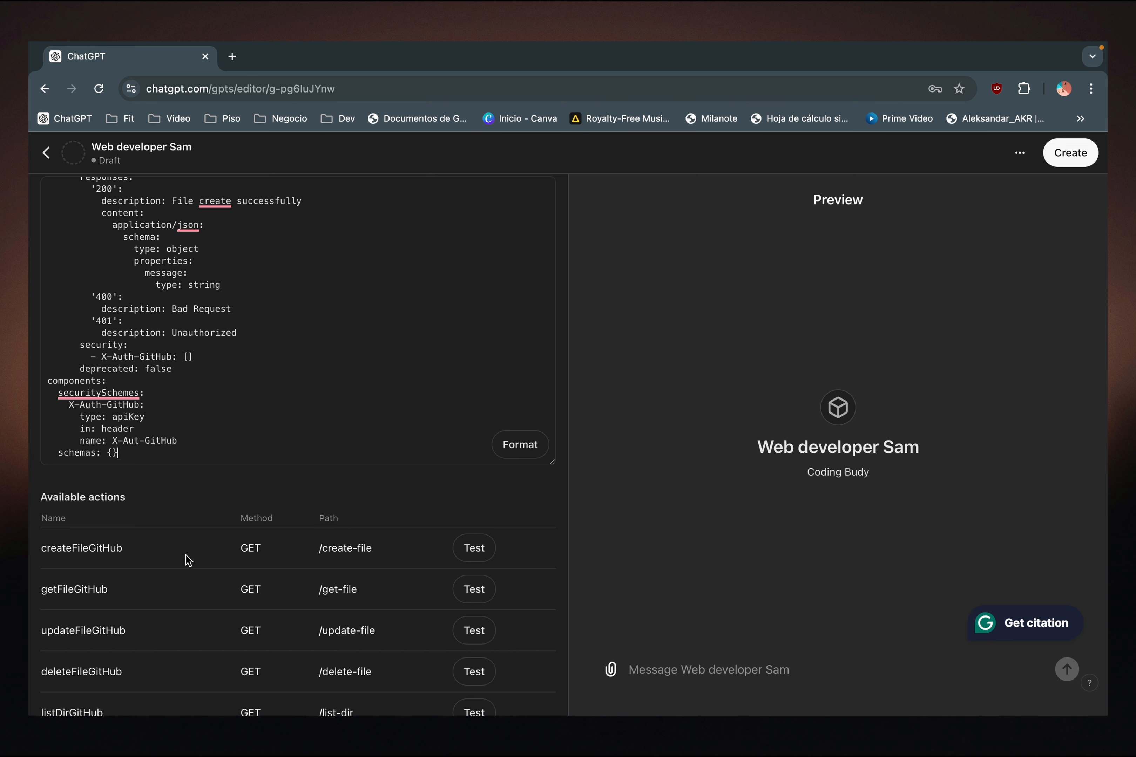
pyautogui.scroll(-1, 274, 581)
pyautogui.scroll(-1, 273, 582)
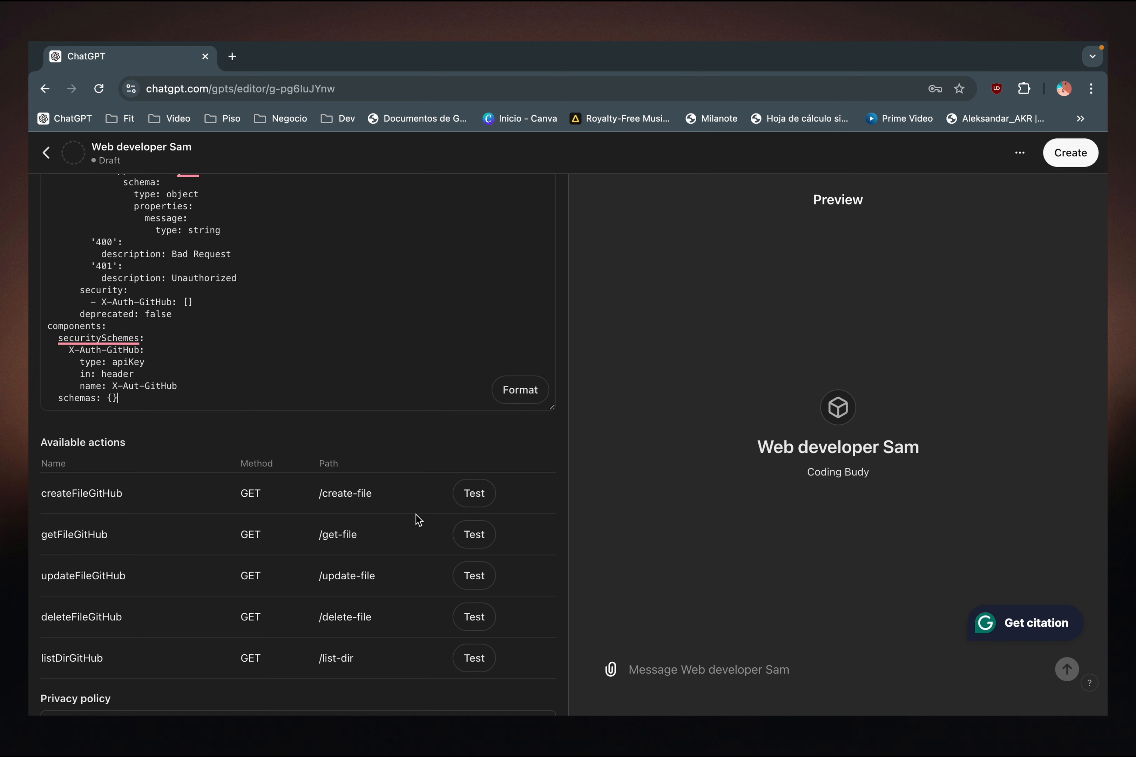
pyautogui.scroll(1, 368, 468)
pyautogui.scroll(2, 367, 468)
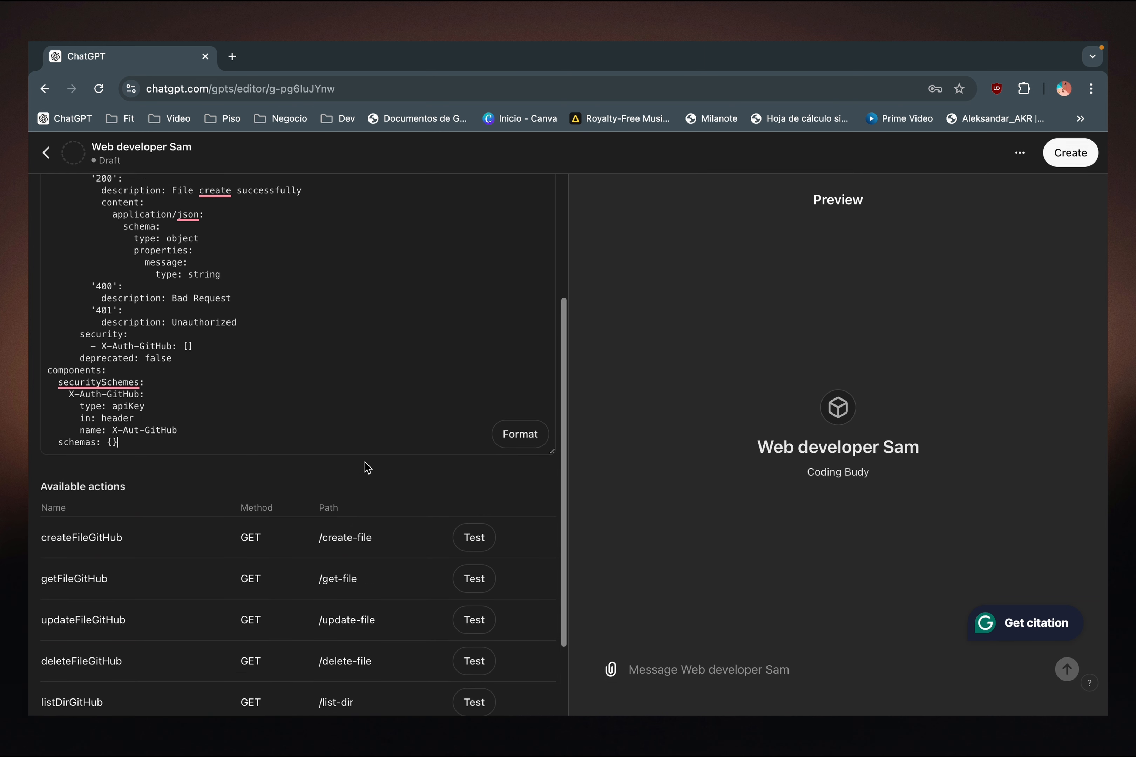
pyautogui.scroll(3, 368, 461)
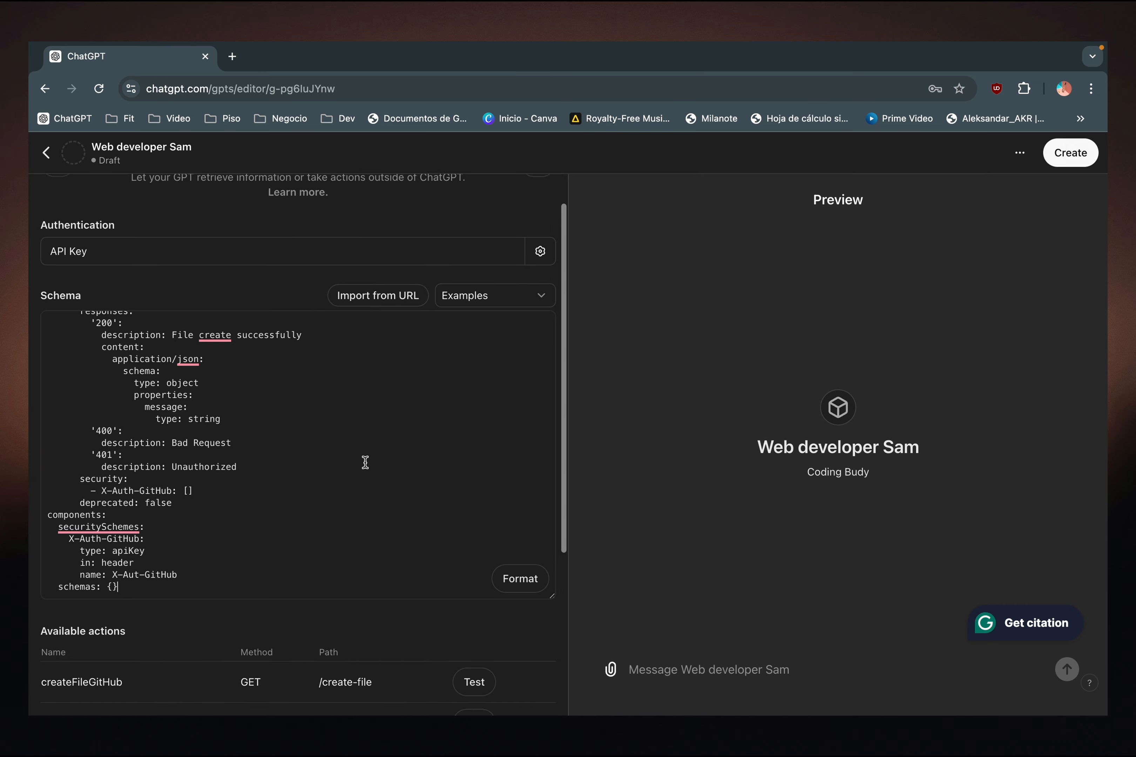
pyautogui.scroll(-5, 367, 462)
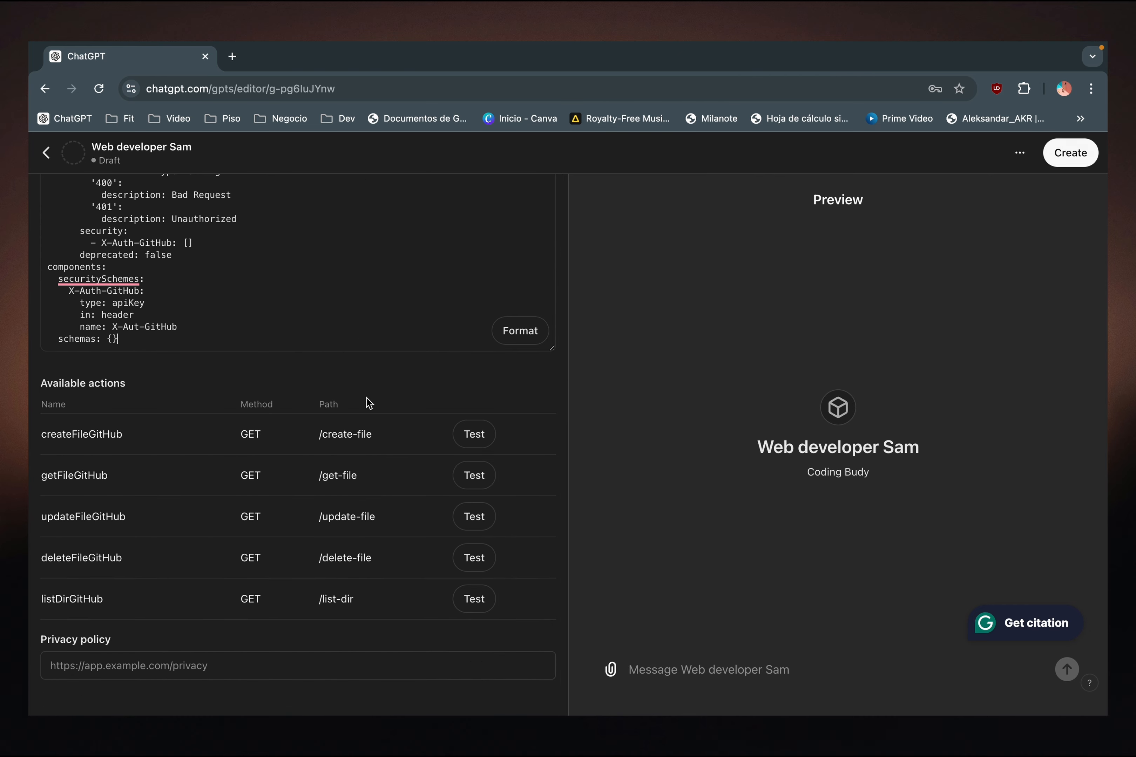
pyautogui.scroll(6, 367, 401)
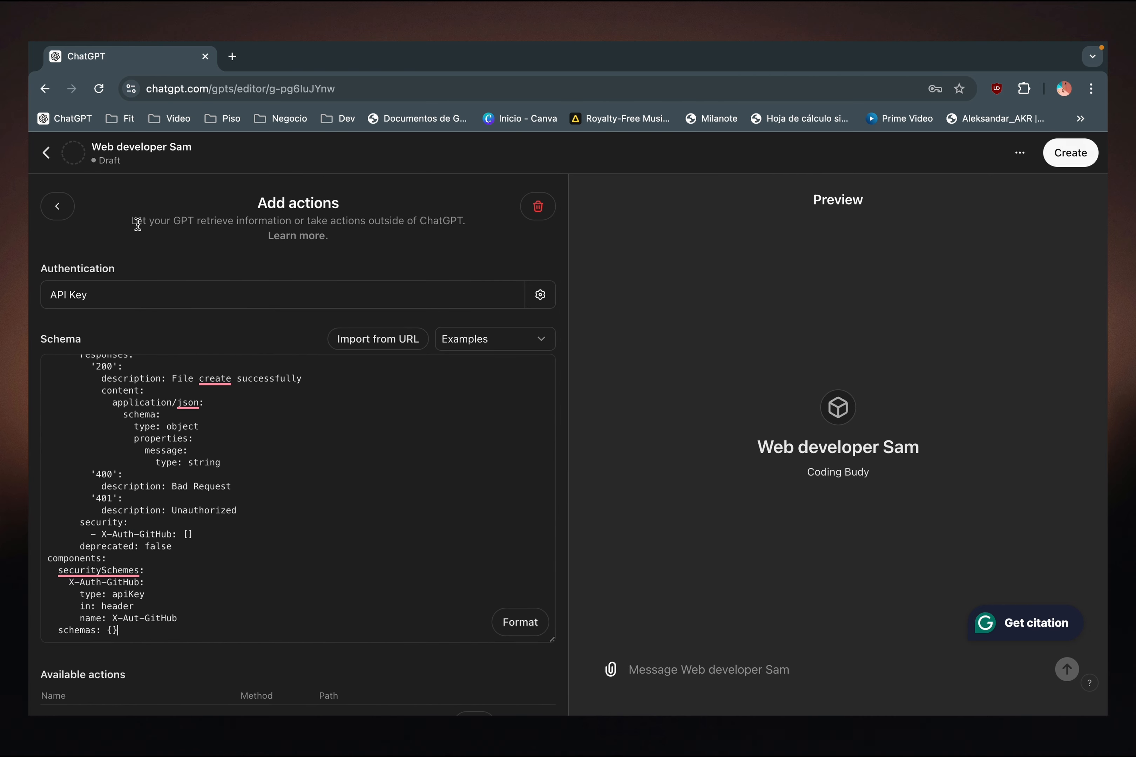
# - Create the GPT with sharing restricted to Only me and open the published GPT
pyautogui.click(1070, 155)
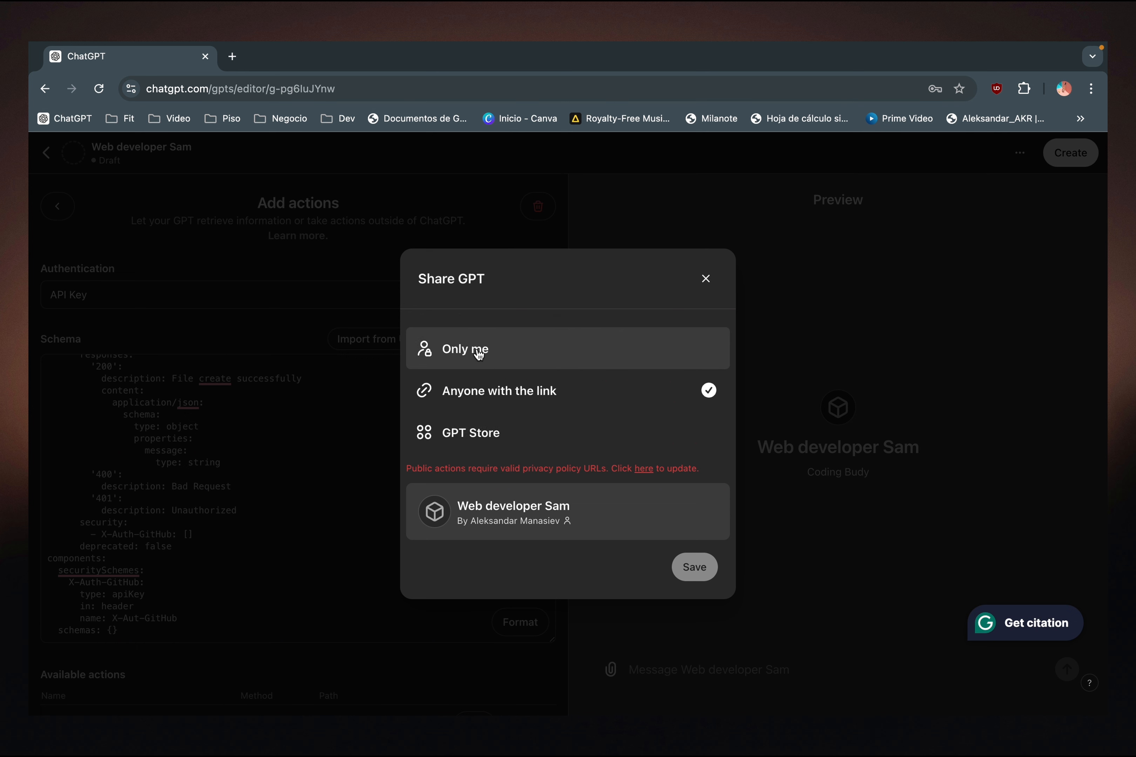
pyautogui.click(465, 350)
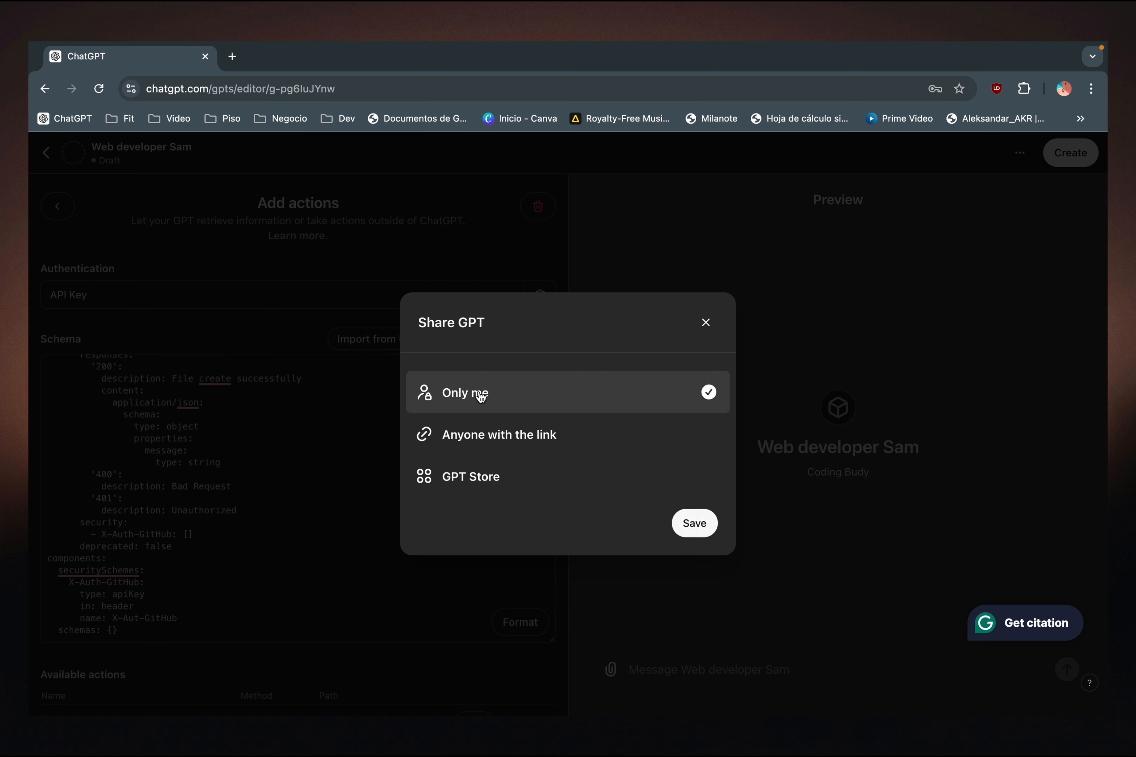
pyautogui.click(686, 530)
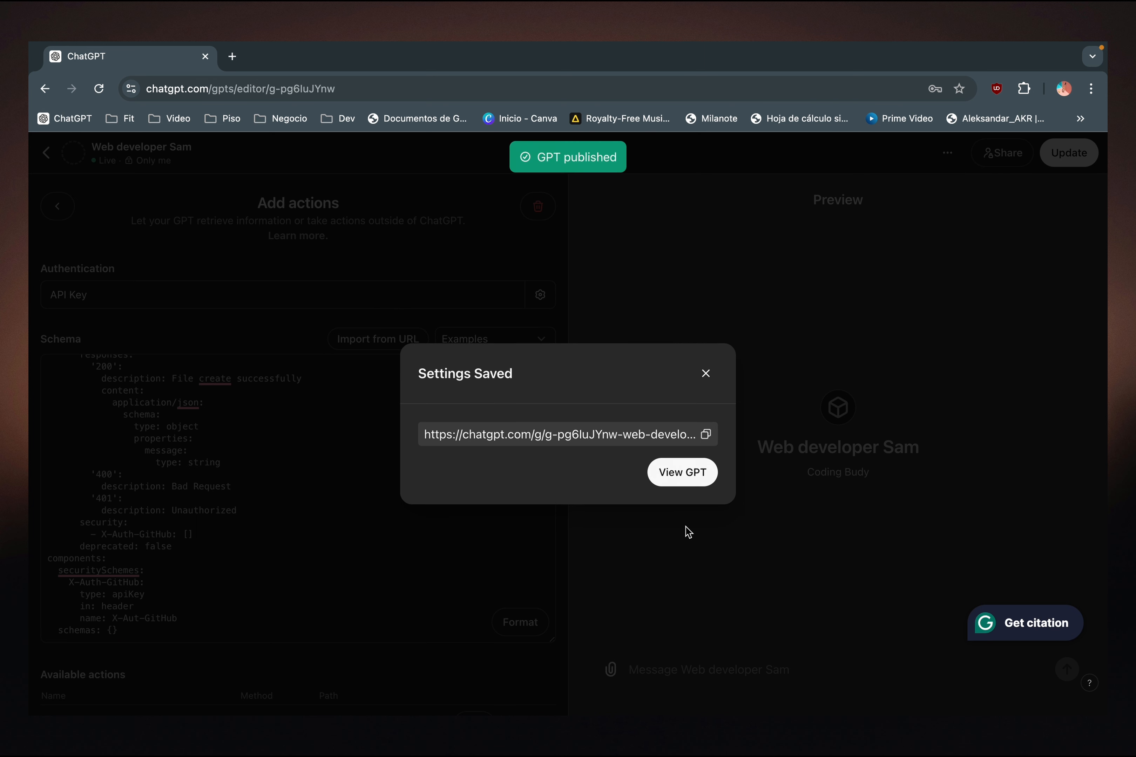
pyautogui.click(689, 482)
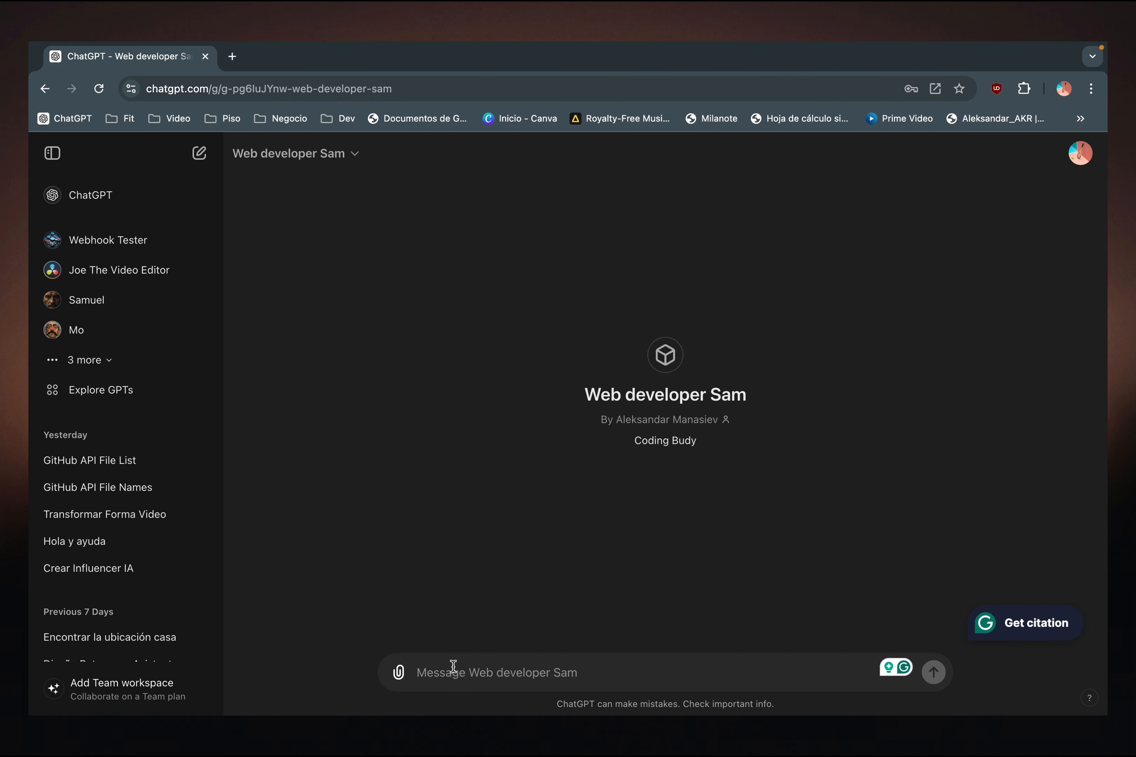
# - Send the GPT the prompt "can you give me a vue 3 btn component" and look through the generated code
pyautogui.write('can you gi')
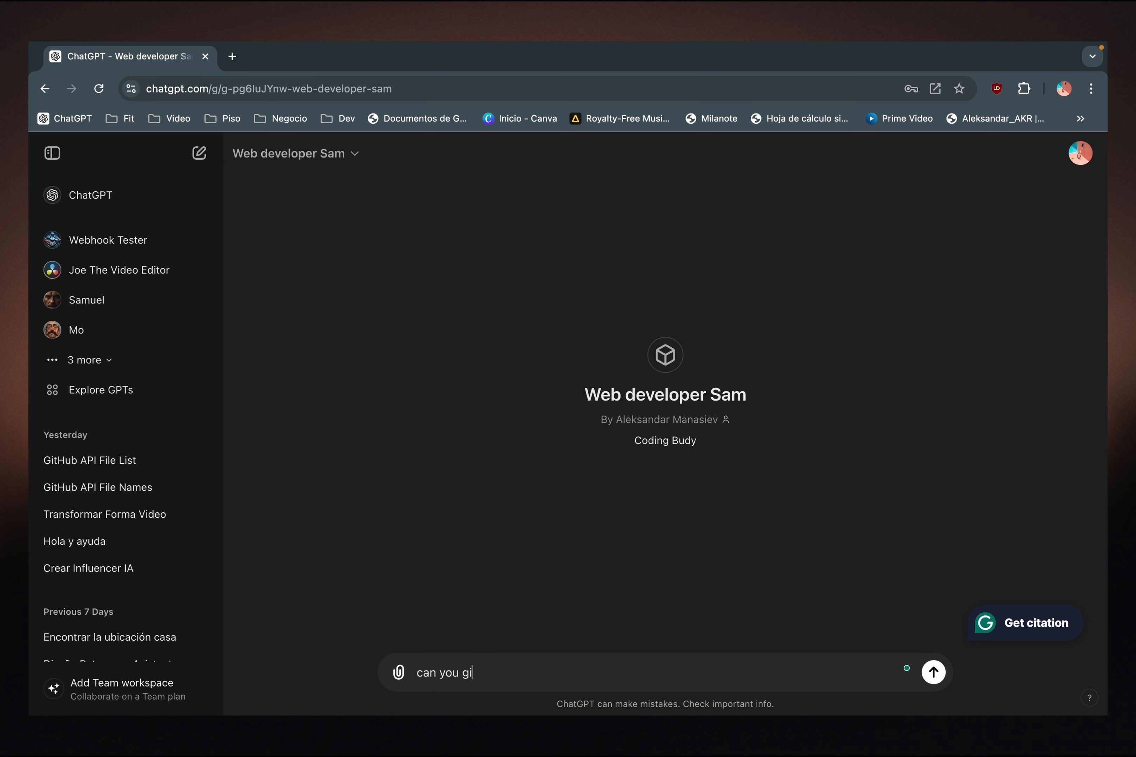
pyautogui.write('ve me a vue 3 btn component?')
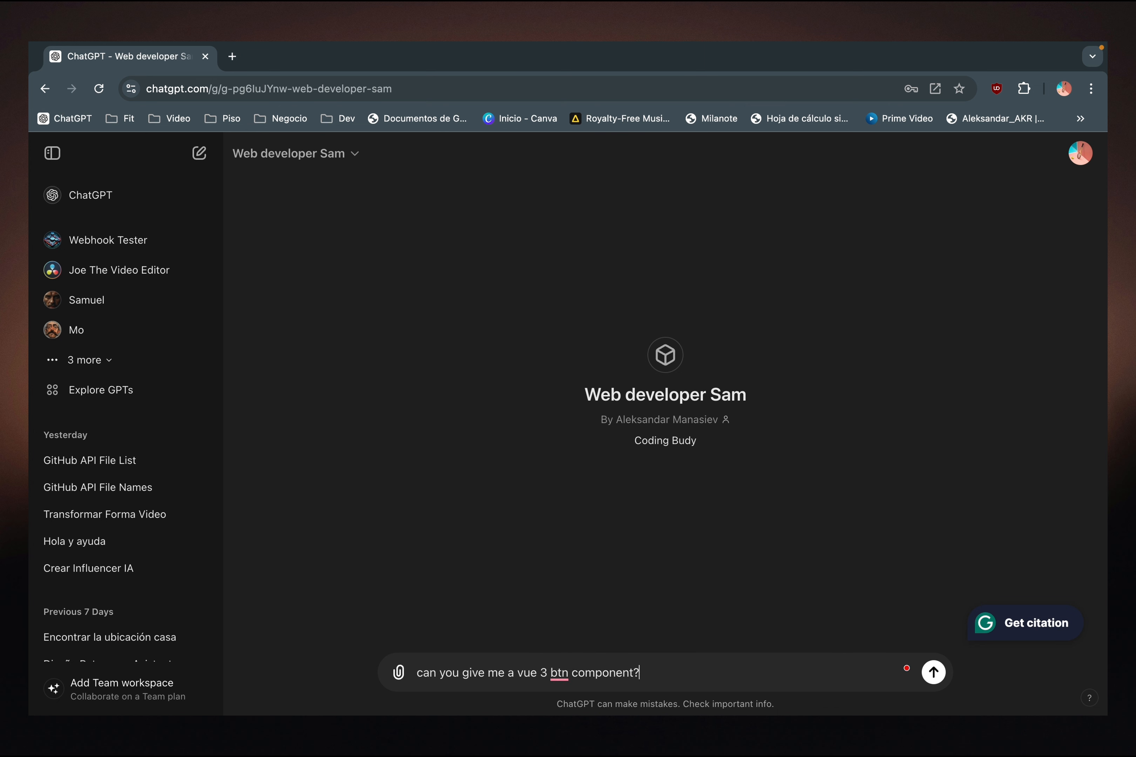
pyautogui.press('Return')
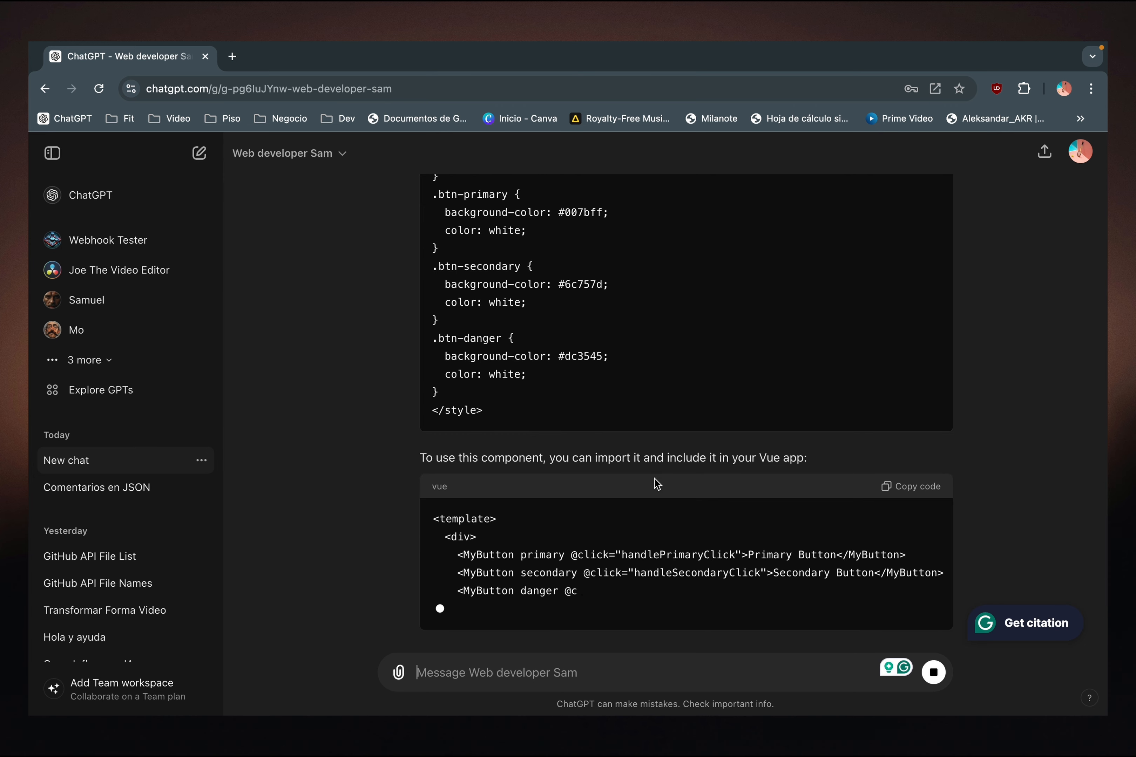
pyautogui.scroll(10, 581, 525)
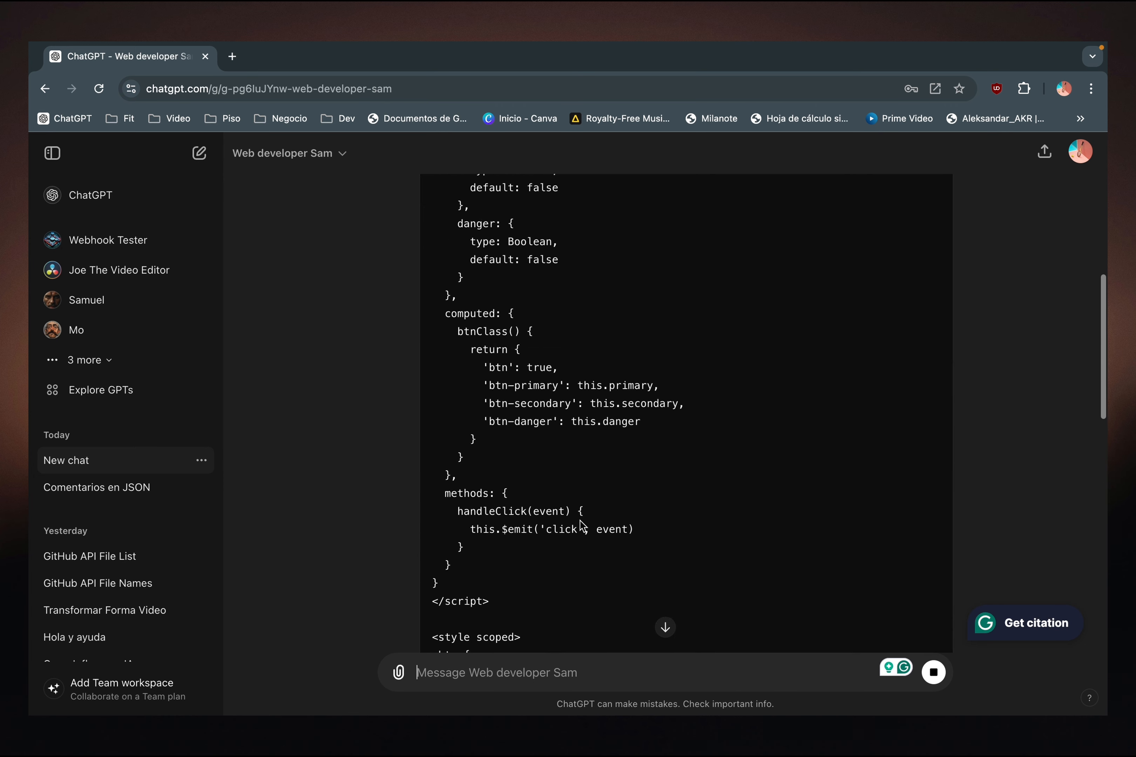
pyautogui.scroll(-10, 581, 525)
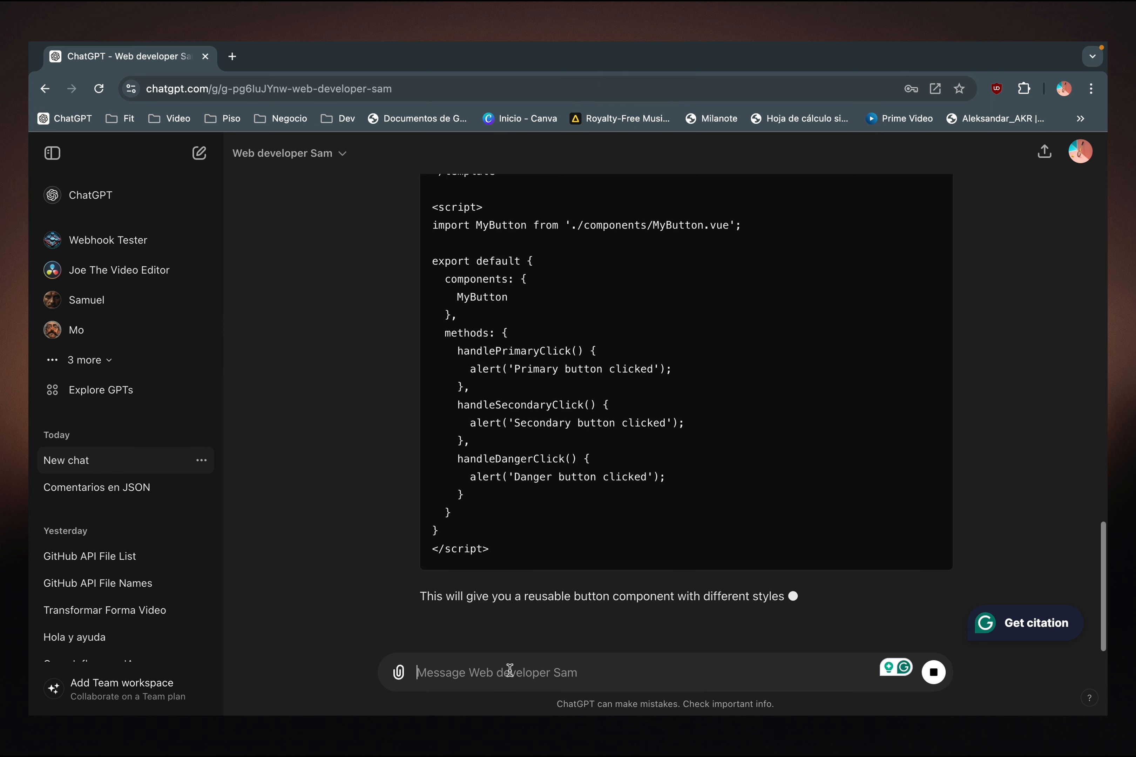
# - Ask the GPT to save this component into GitHub as btn.vue in the gpt-repo repository with the commit message "test commit"
pyautogui.write('can you save')
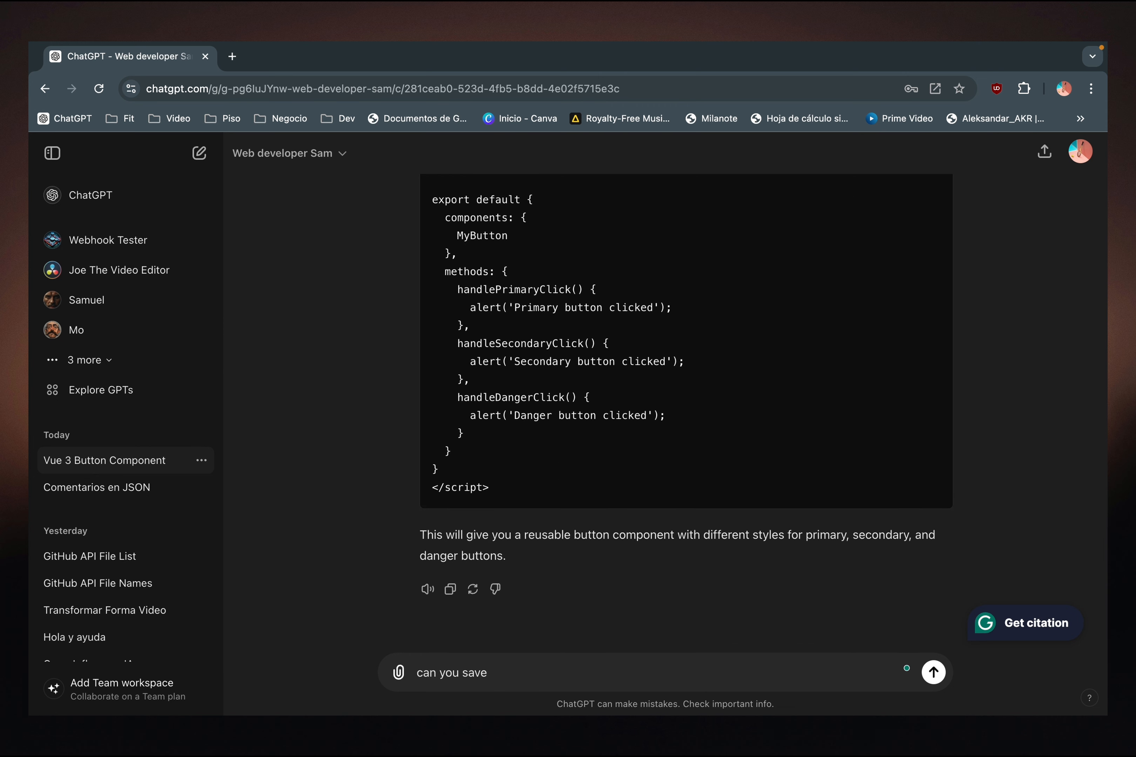
pyautogui.write(' this component into github?')
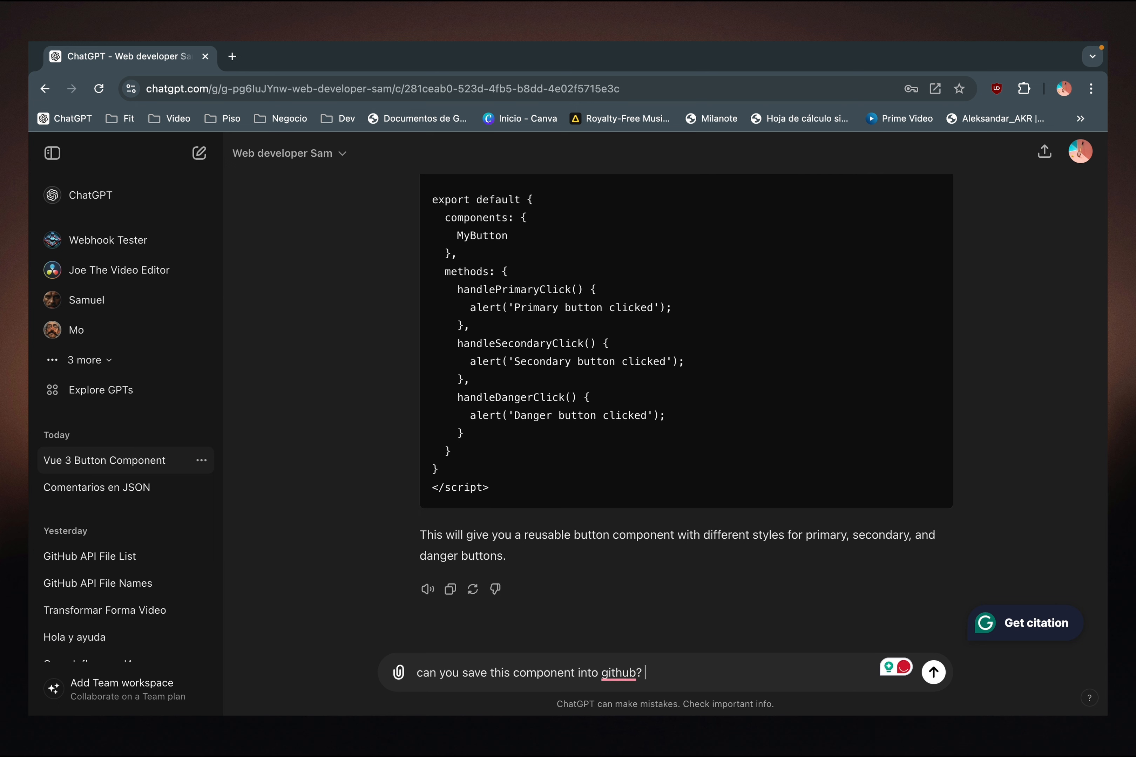
pyautogui.write(' make ')
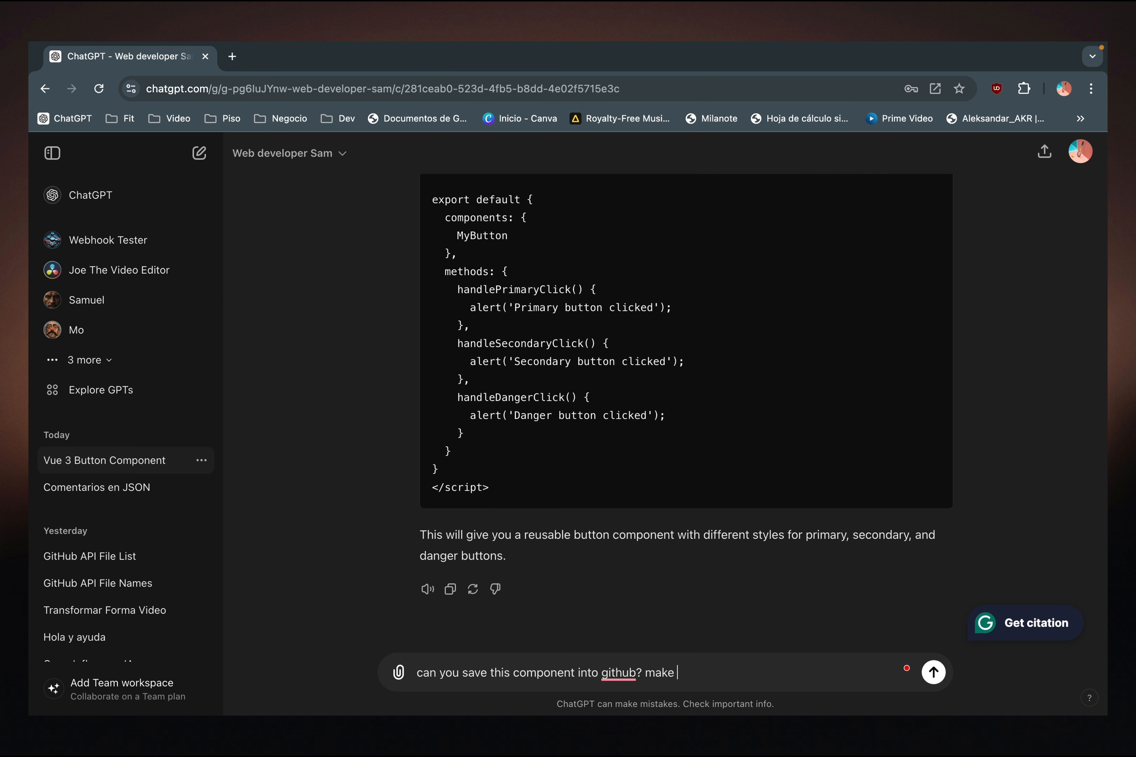
pyautogui.write('filename ')
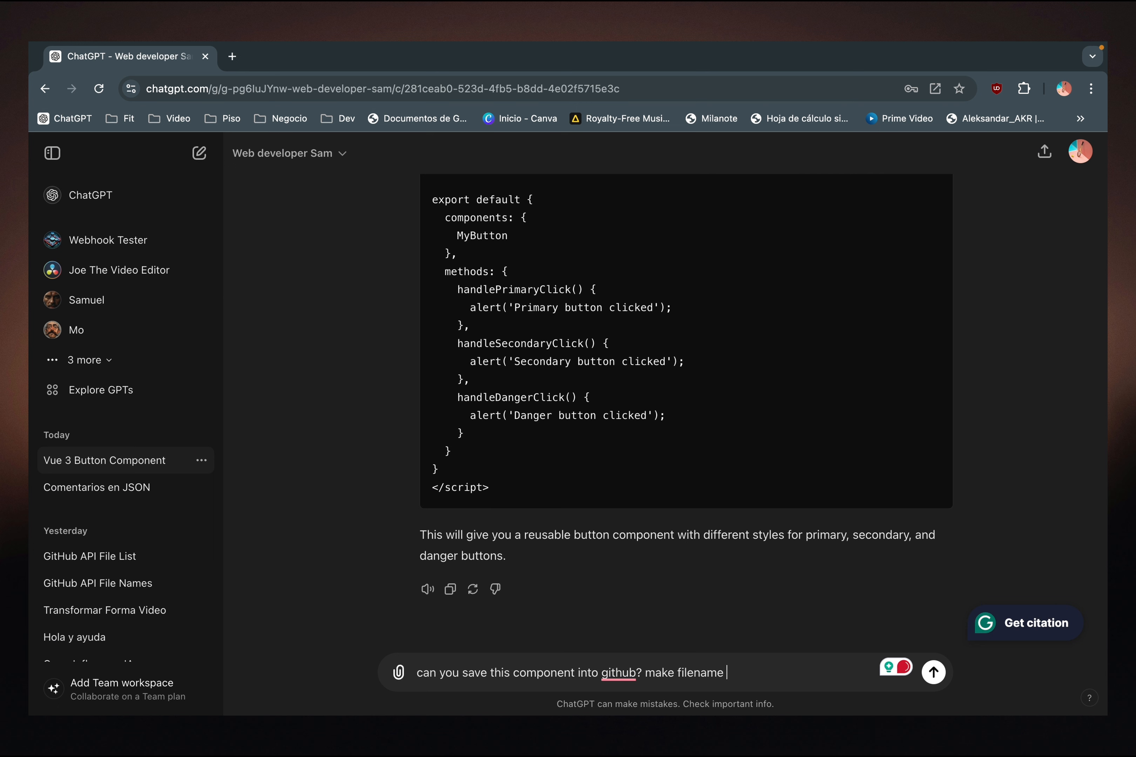
pyautogui.write('btn.vue')
pyautogui.write(',')
pyautogui.write('the repo is gpt-repo,')
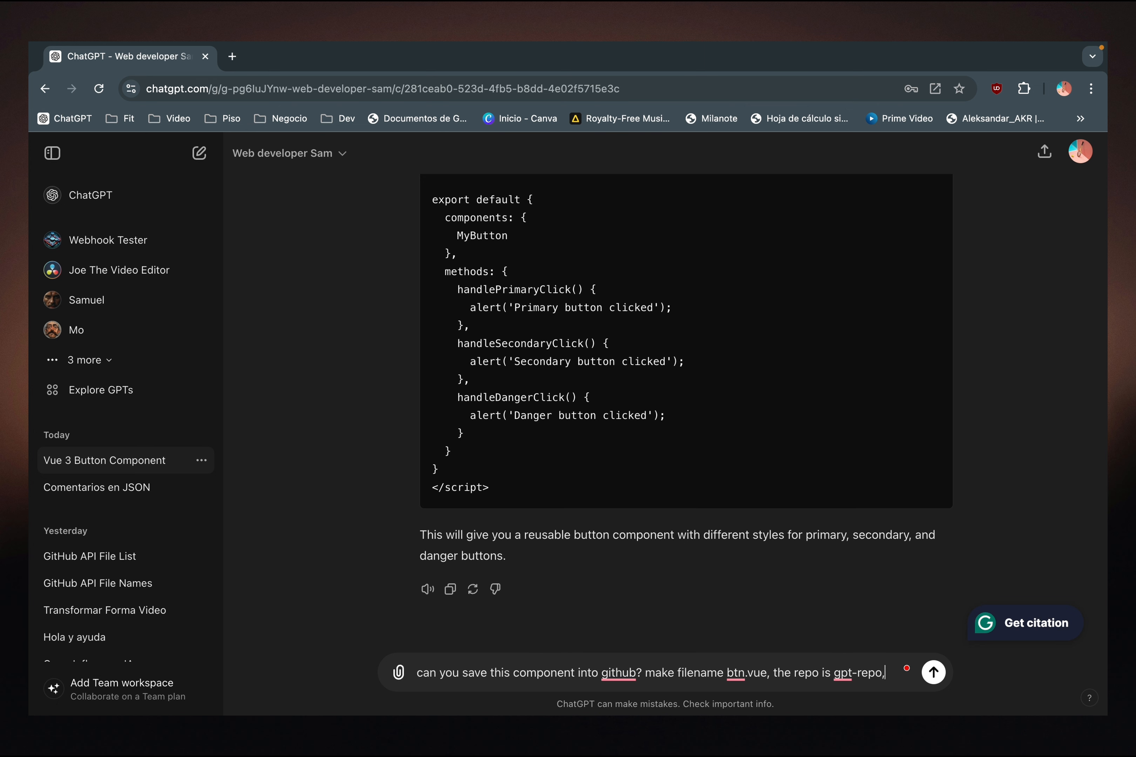
pyautogui.write('the commit message is')
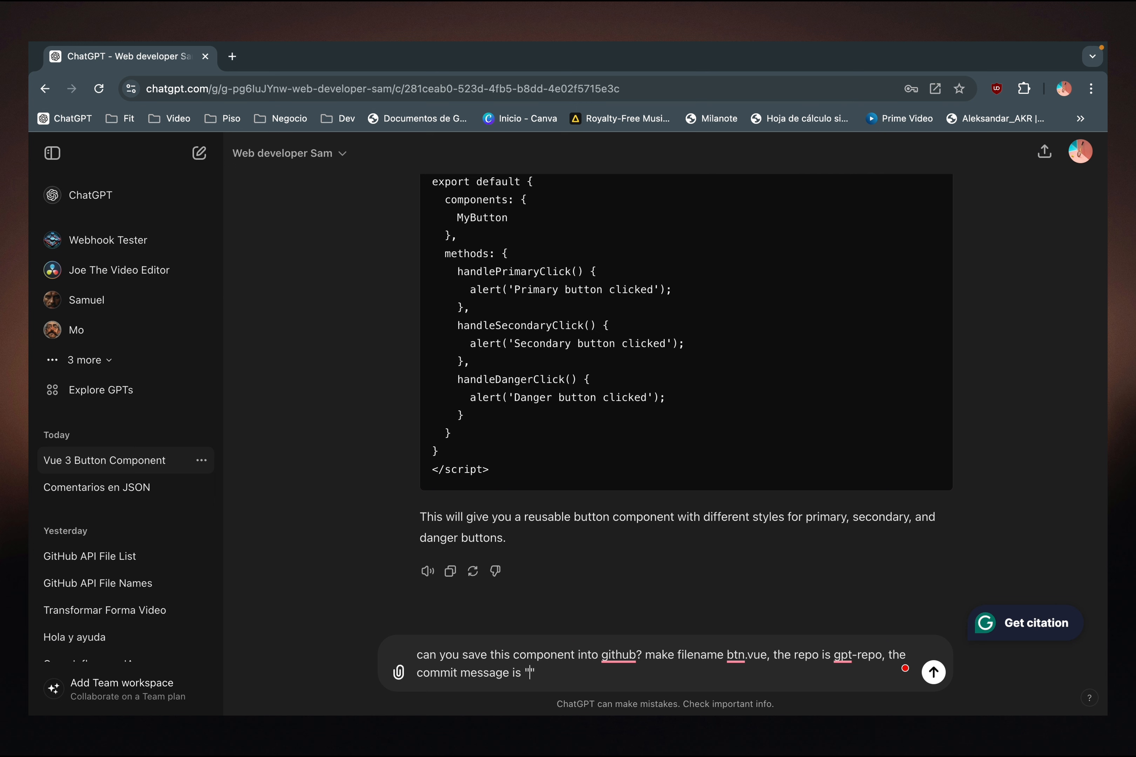
pyautogui.write('mi')
pyautogui.write('t')
pyautogui.press('Return')
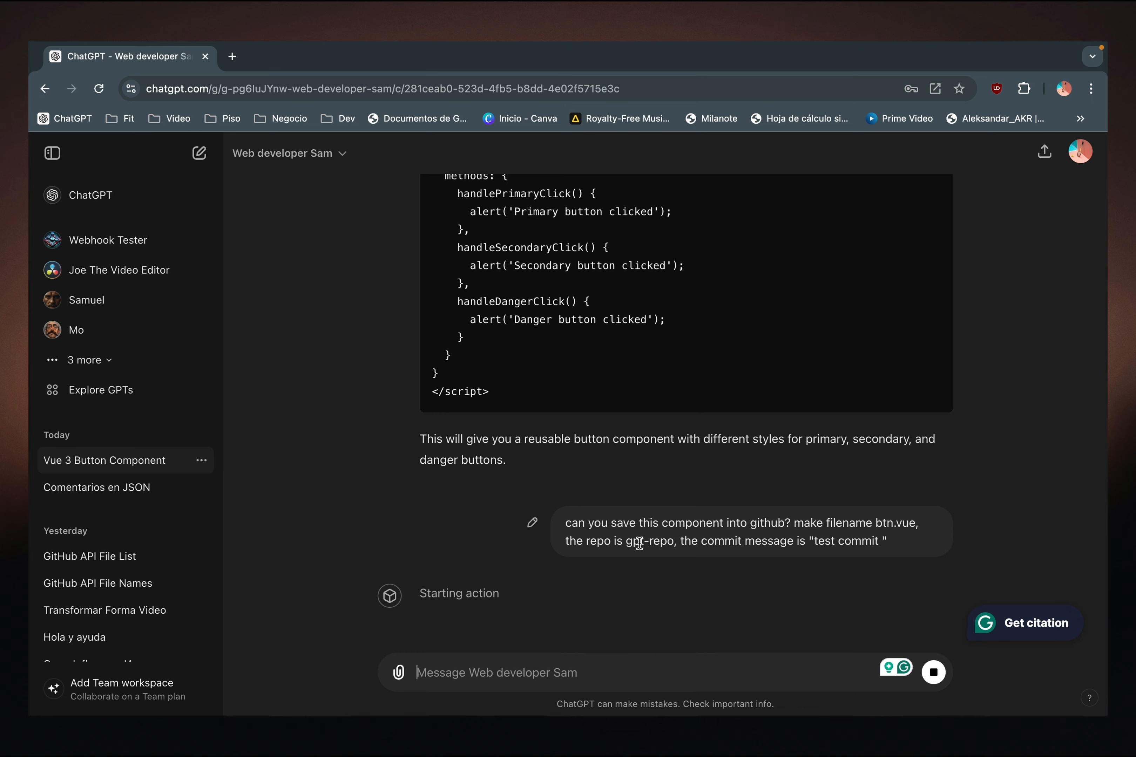
# - Look over the create-file query parameters in Postman, then return to ChatGPT and allow the GPT's one-time call to n8n.aithelab.com
pyautogui.hotkey('ctrl', 'Left')
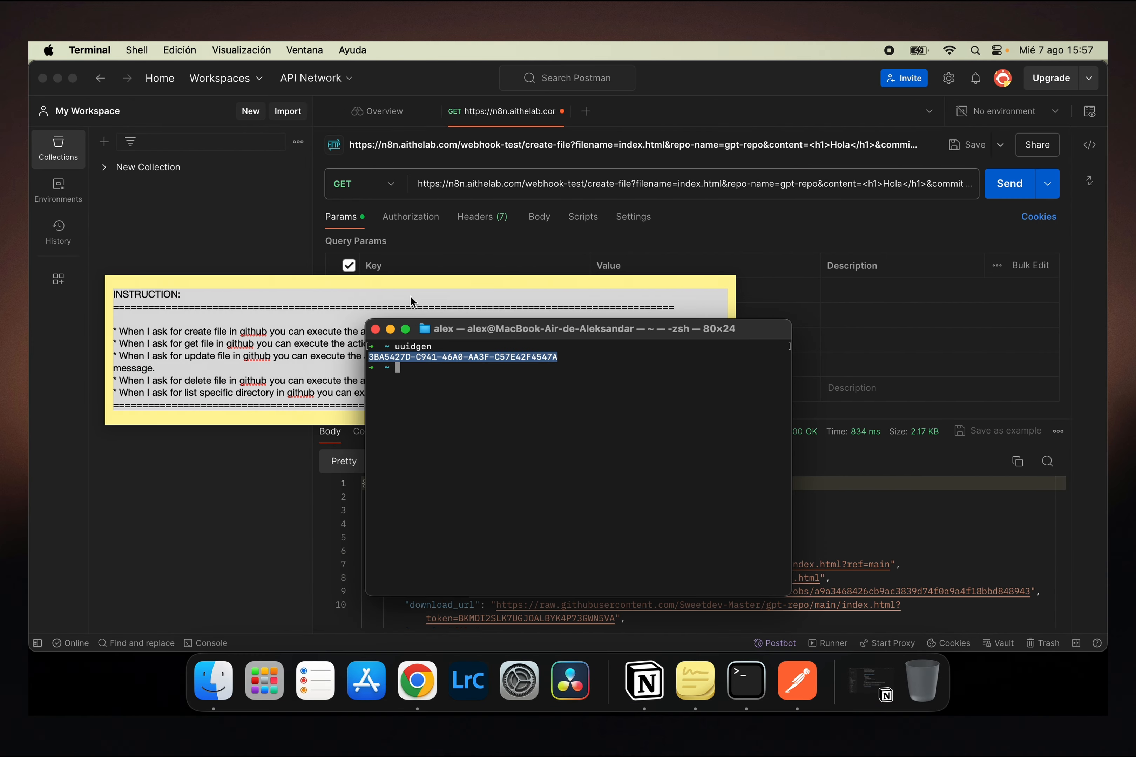
pyautogui.click(274, 266)
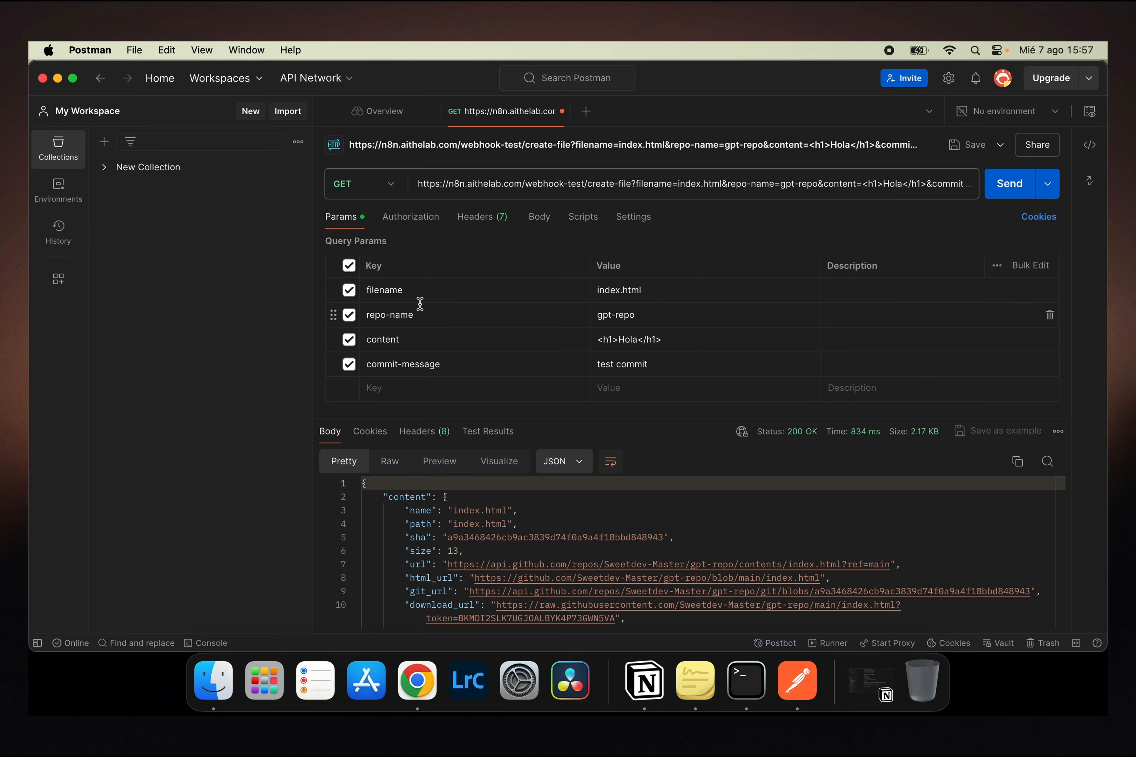
pyautogui.hotkey('ctrl', 'Right')
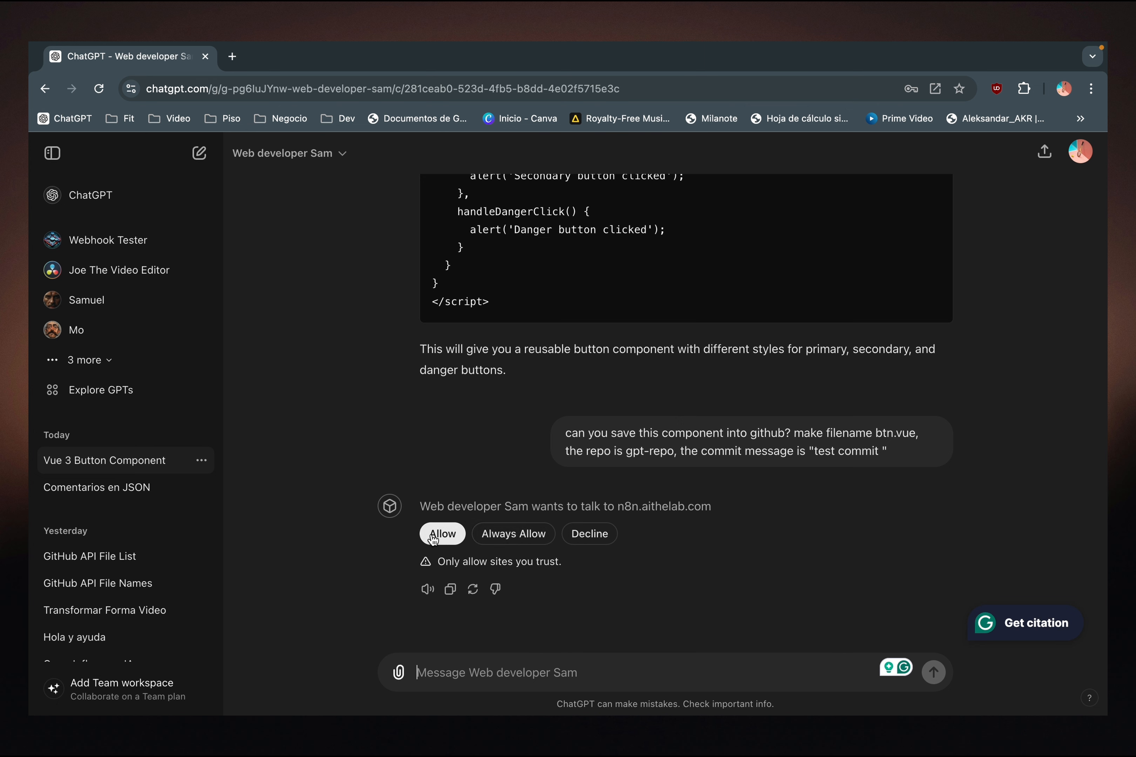
pyautogui.click(433, 539)
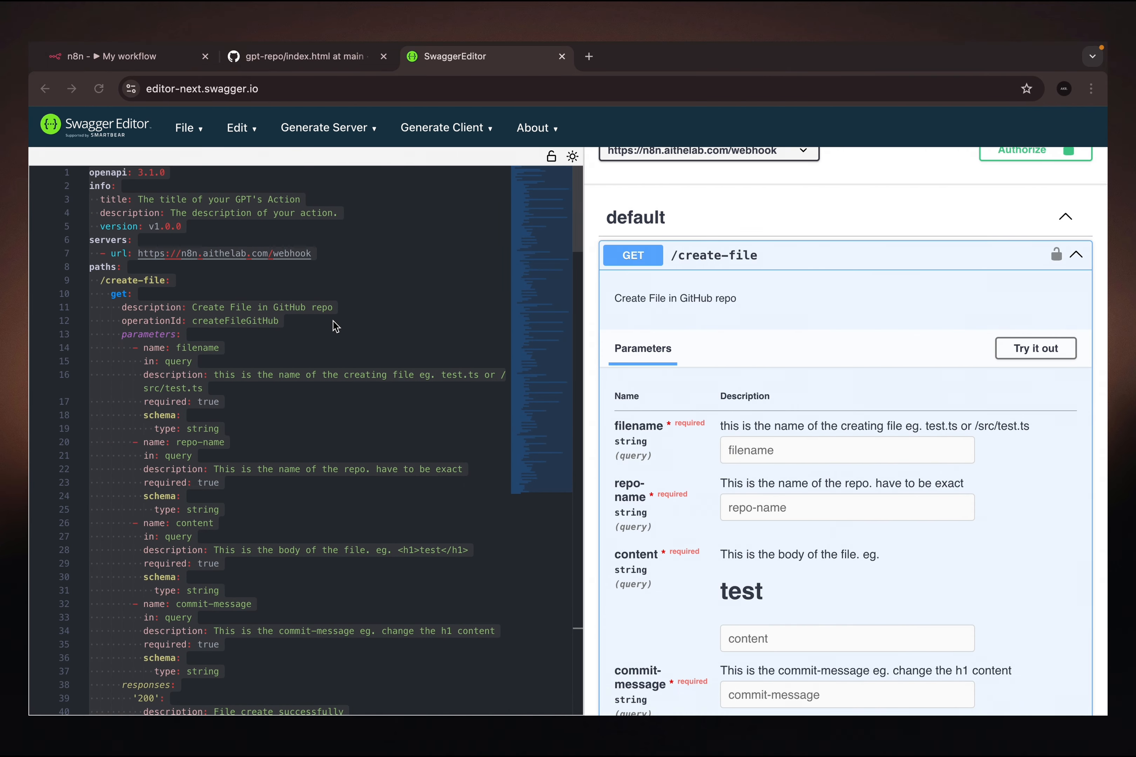
# - Start a test run of the webhook-to-GitHub workflow in n8n and return to the GPT conversation
pyautogui.click(124, 58)
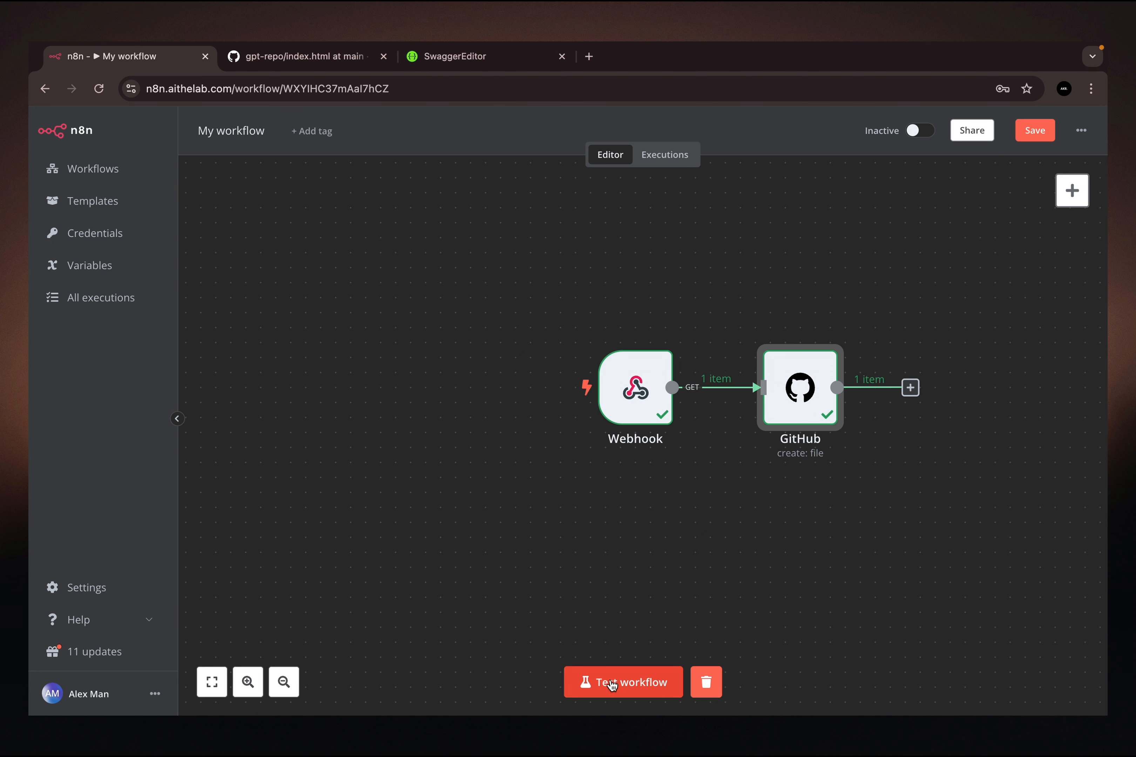
pyautogui.click(627, 688)
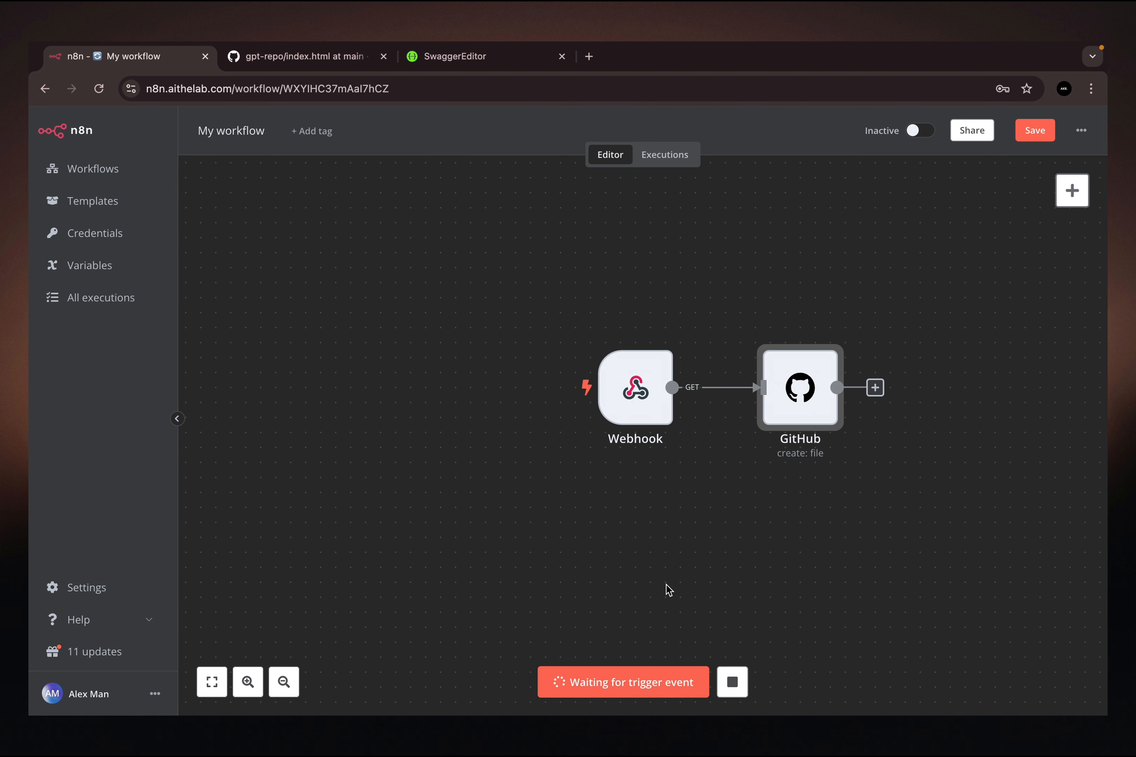
pyautogui.hotkey('ctrl', 'Right')
pyautogui.hotkey('ctrl', 'Right')
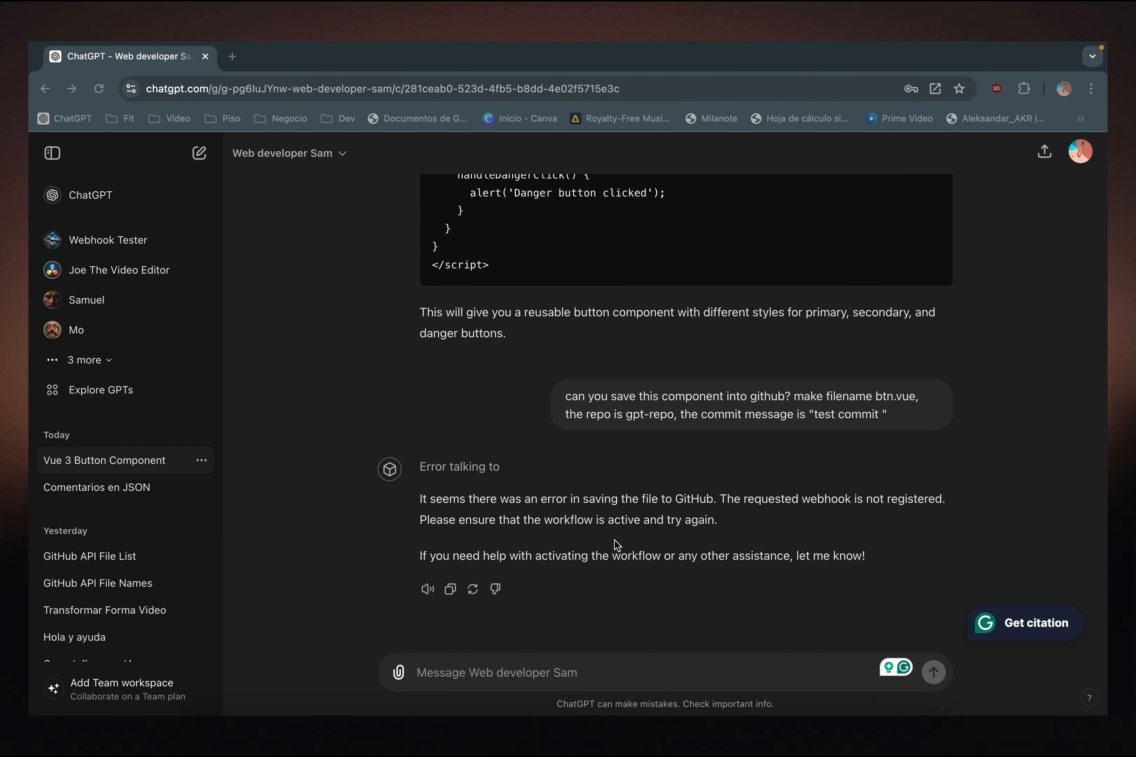
# - Ask the GPT to "try again", allow its call to n8n.aithelab.com, and check the n8n workflow and the GPT's reply
pyautogui.write('try again')
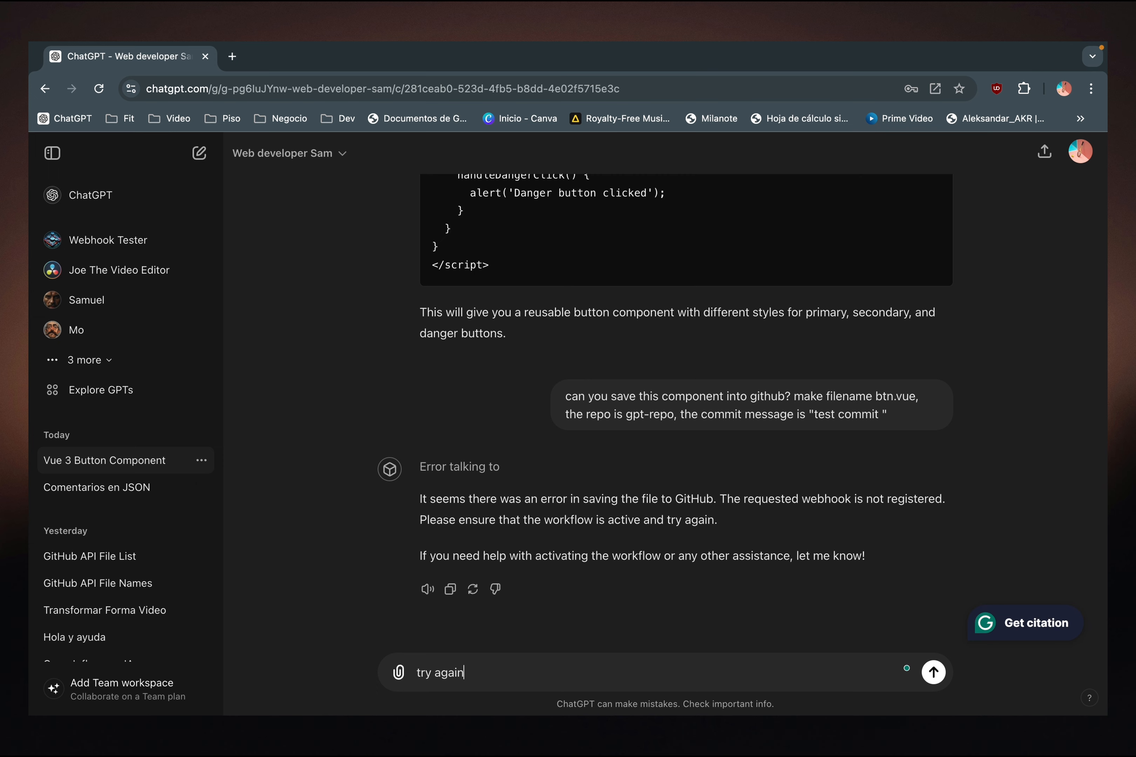
pyautogui.press('Return')
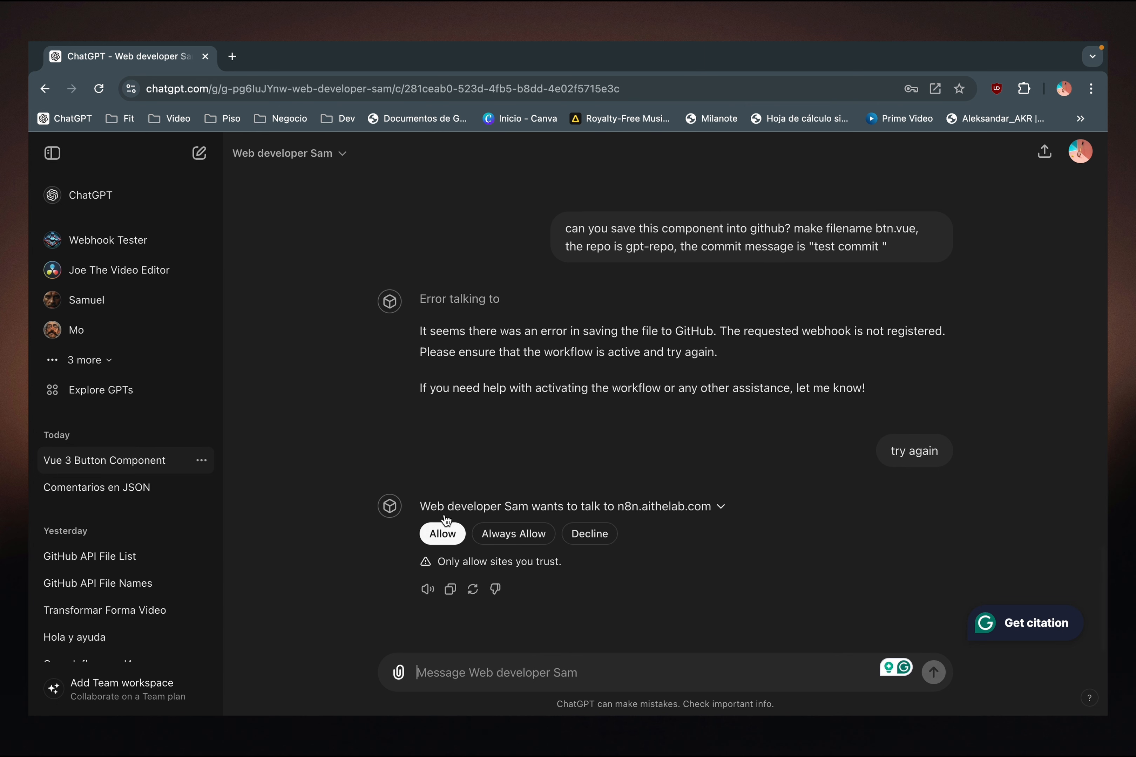
pyautogui.click(443, 536)
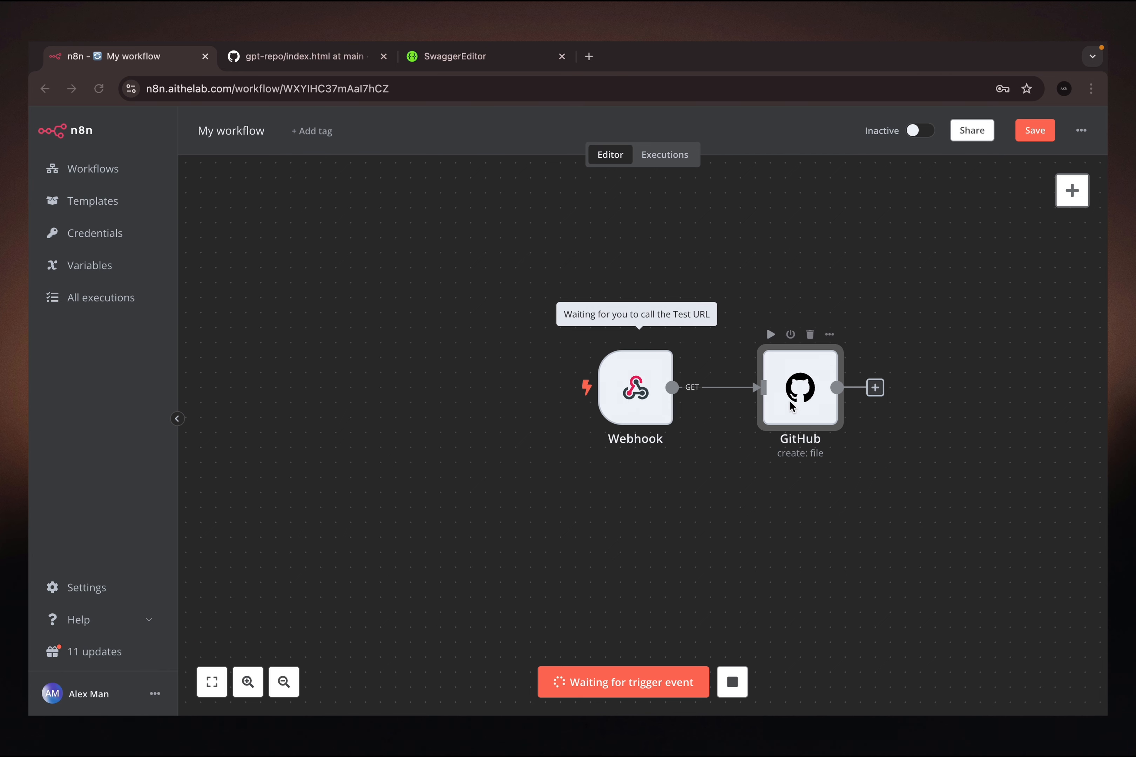
pyautogui.hotkey('ctrl', 'Right')
pyautogui.hotkey('ctrl', 'Right')
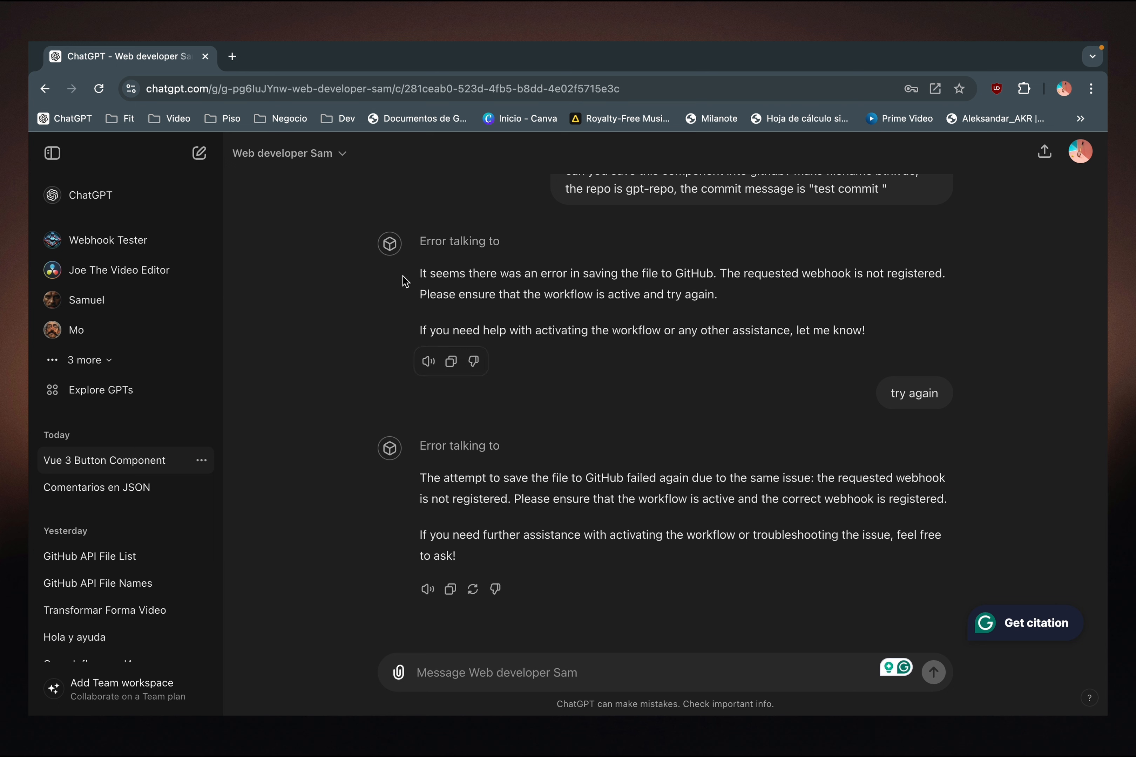
# - Open the GPT for editing and bring up the authentication settings of its n8n.aithelab.com action
pyautogui.click(325, 153)
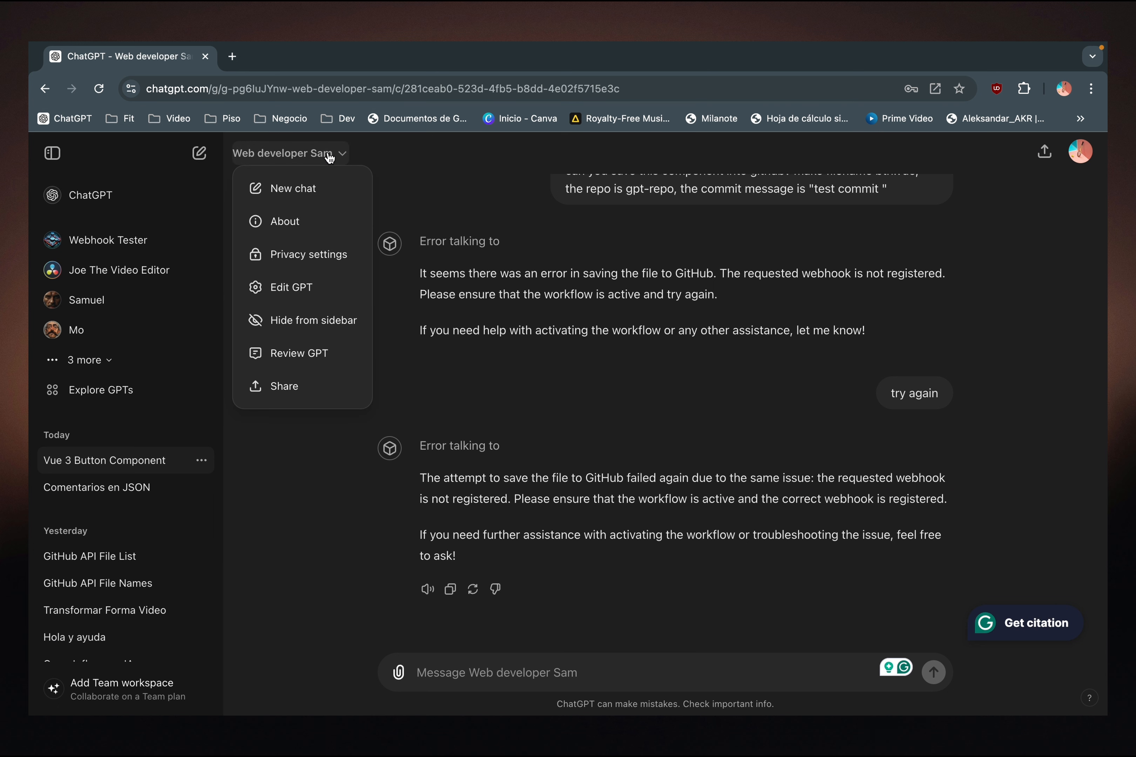
pyautogui.click(299, 287)
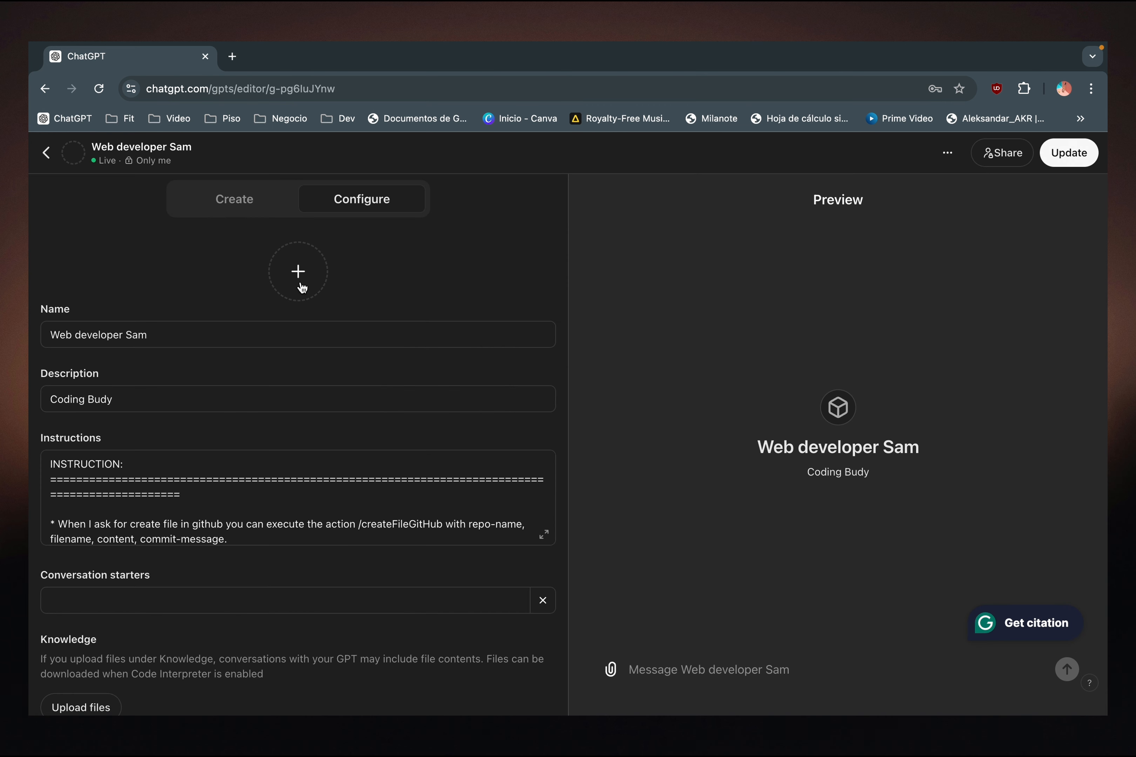
pyautogui.scroll(-5, 246, 388)
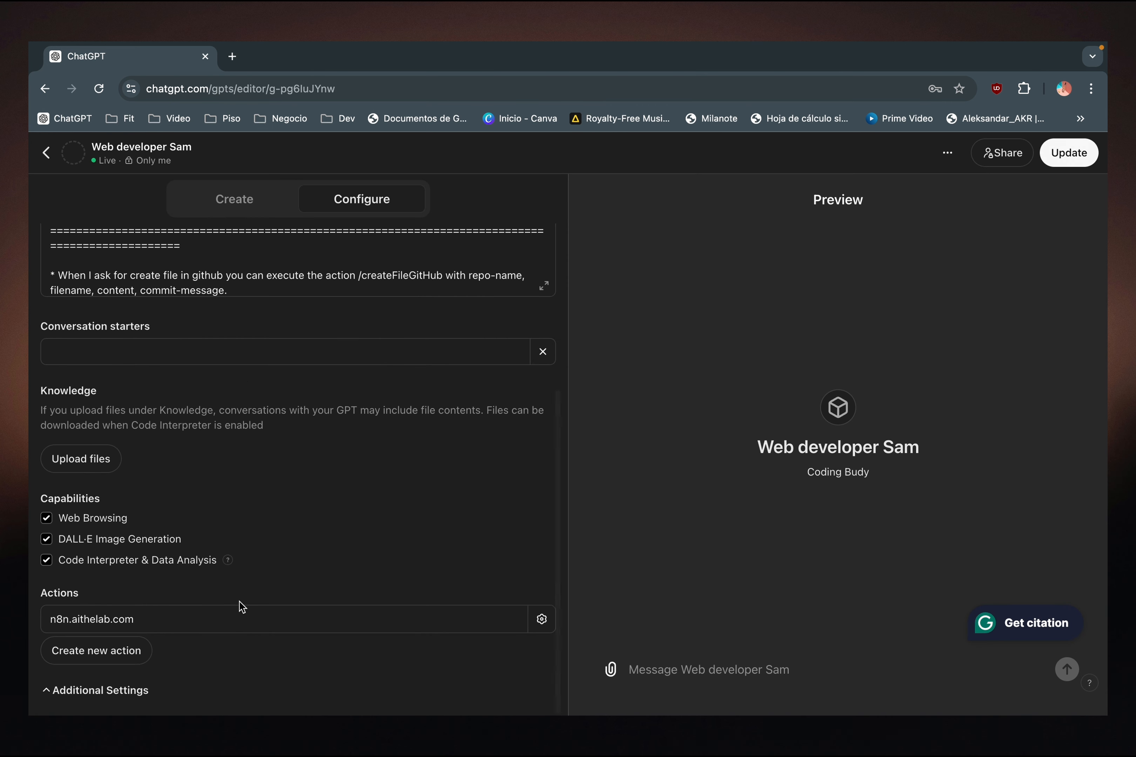
pyautogui.click(217, 620)
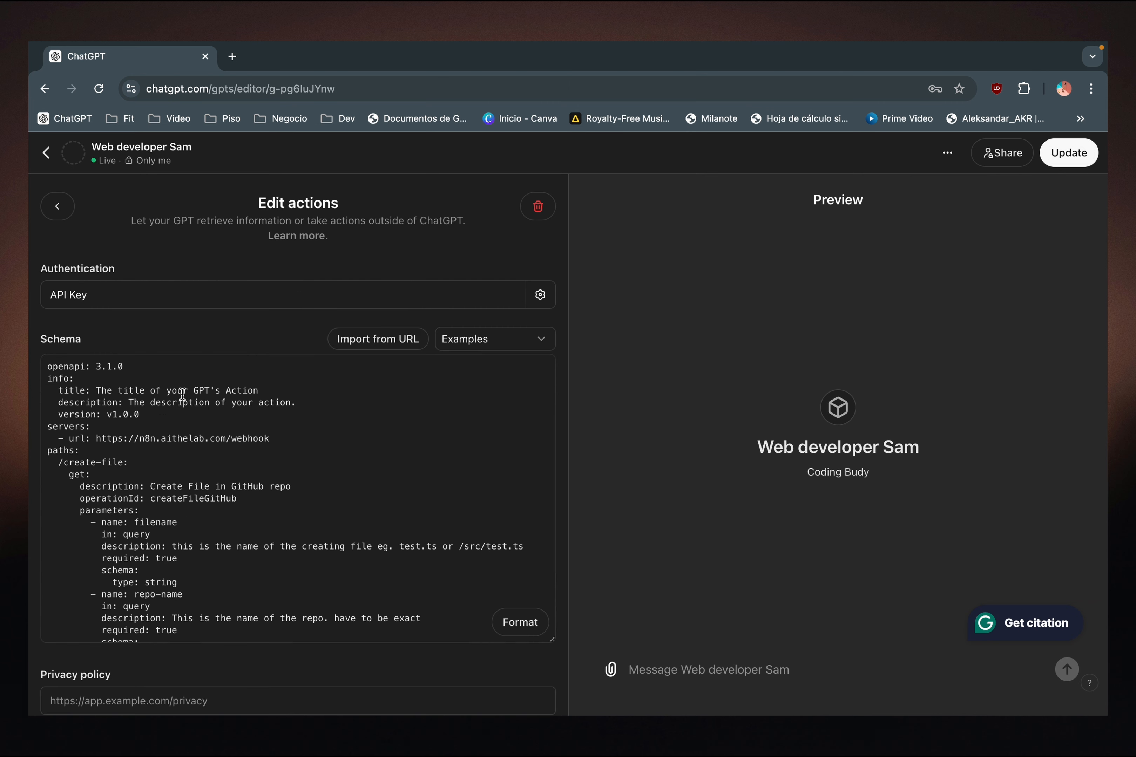
pyautogui.click(178, 298)
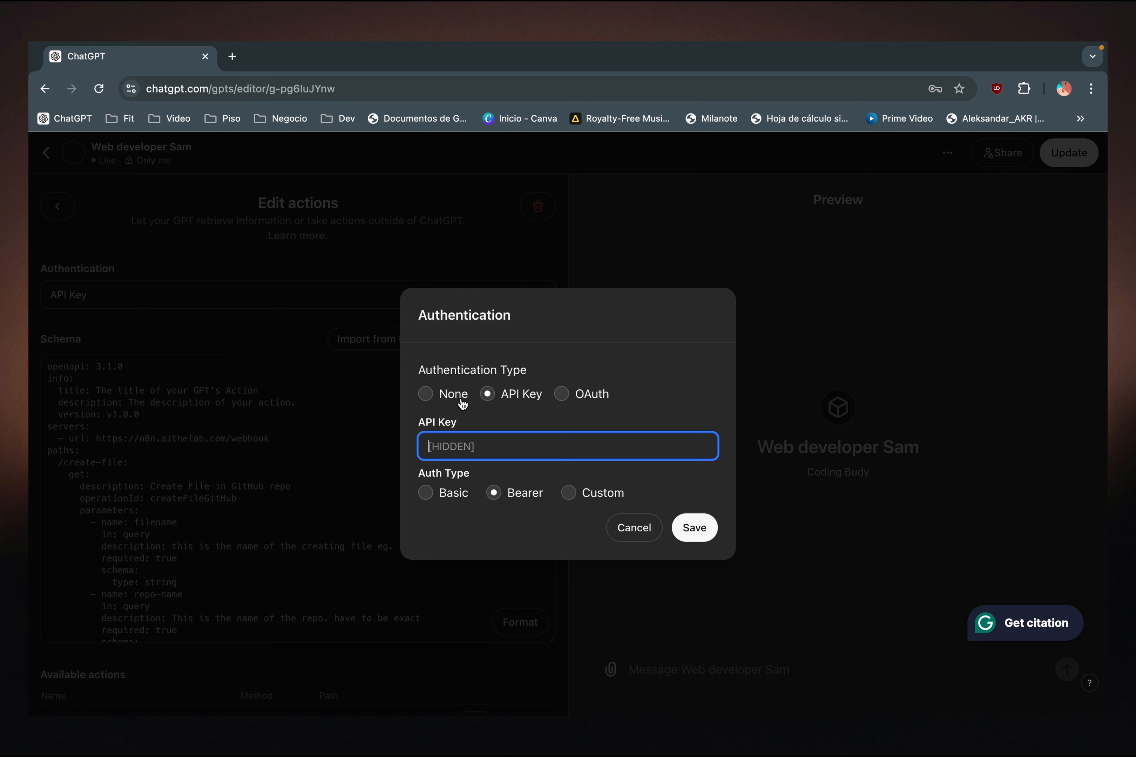
pyautogui.click(428, 496)
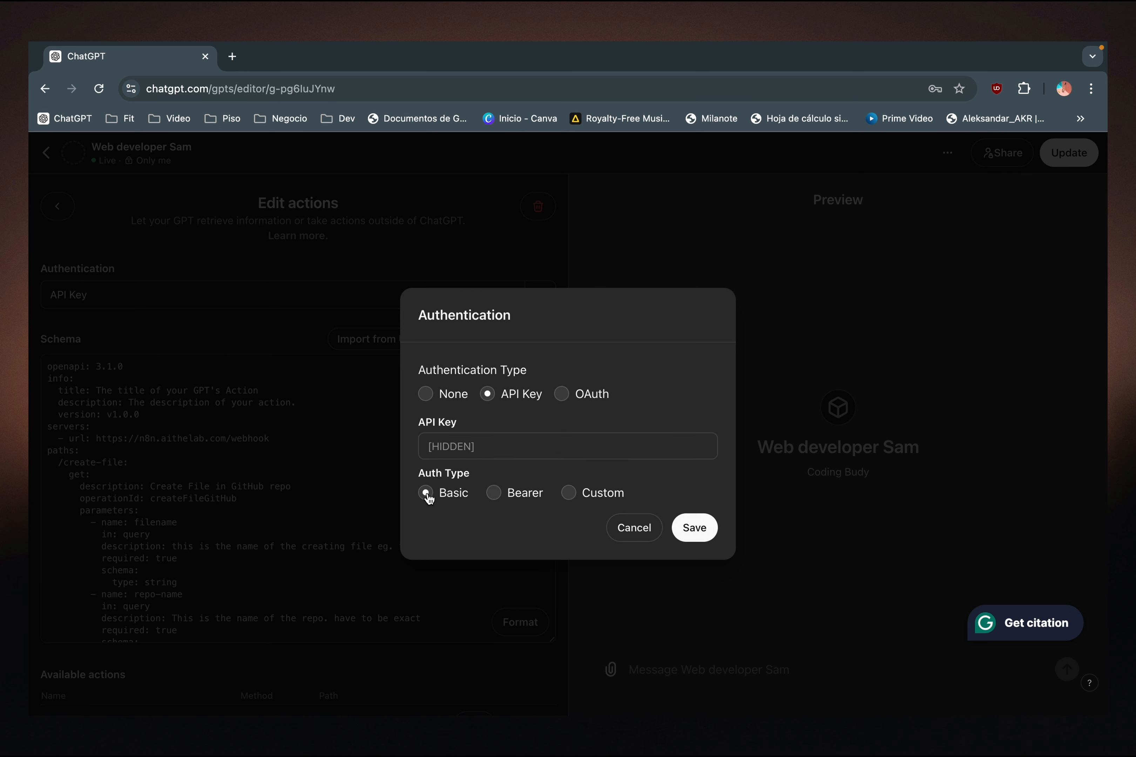
pyautogui.click(426, 395)
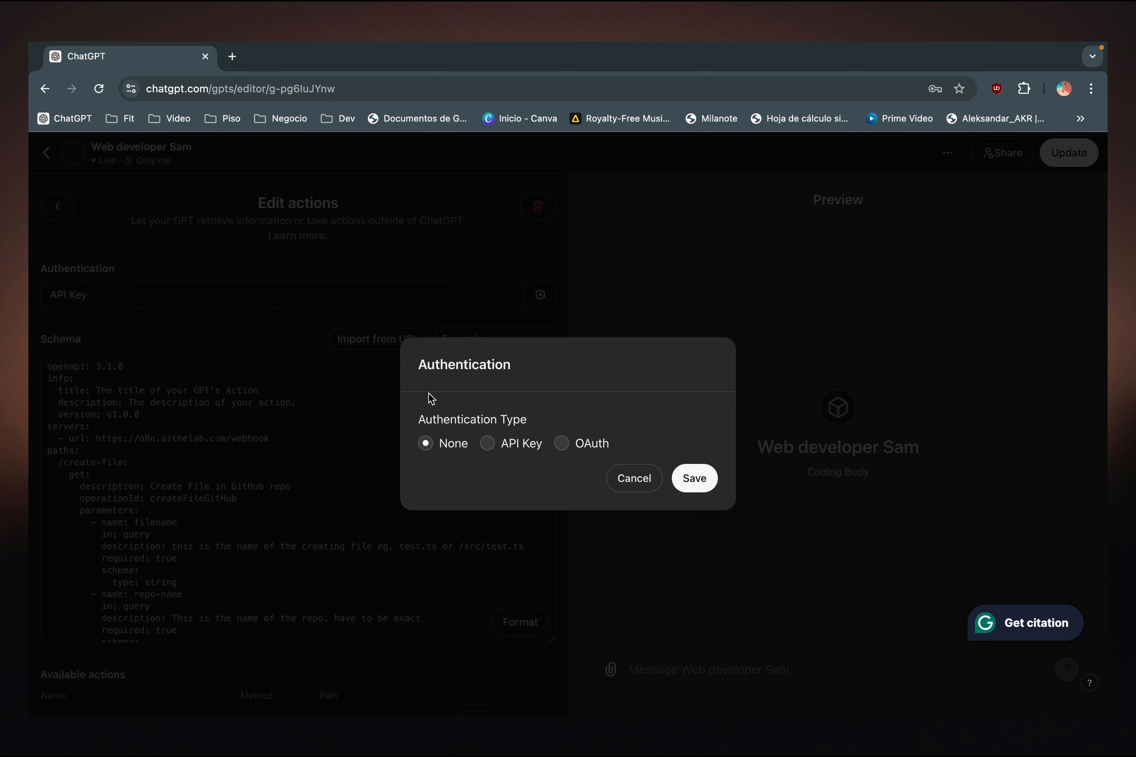
pyautogui.click(490, 445)
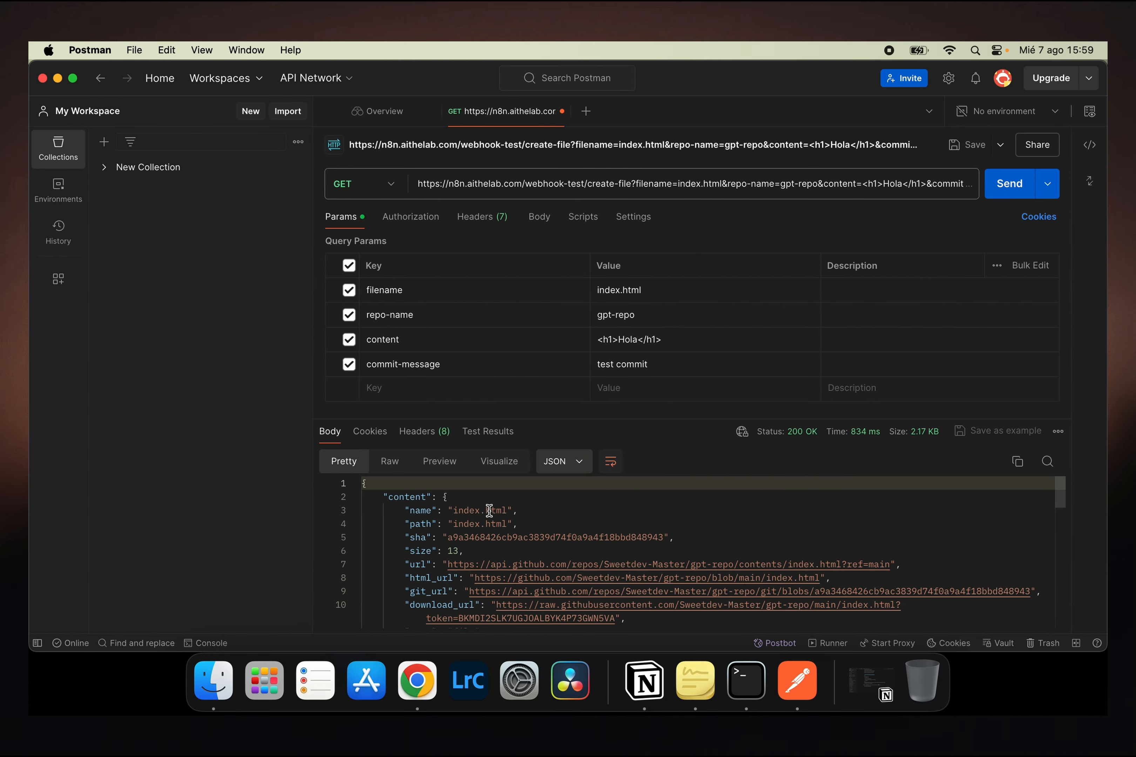
# - Copy the generated UUID from Terminal into the action's API Key field in ChatGPT and set the auth type to Custom
pyautogui.hotkey('ctrl', 'Up')
pyautogui.click(327, 535)
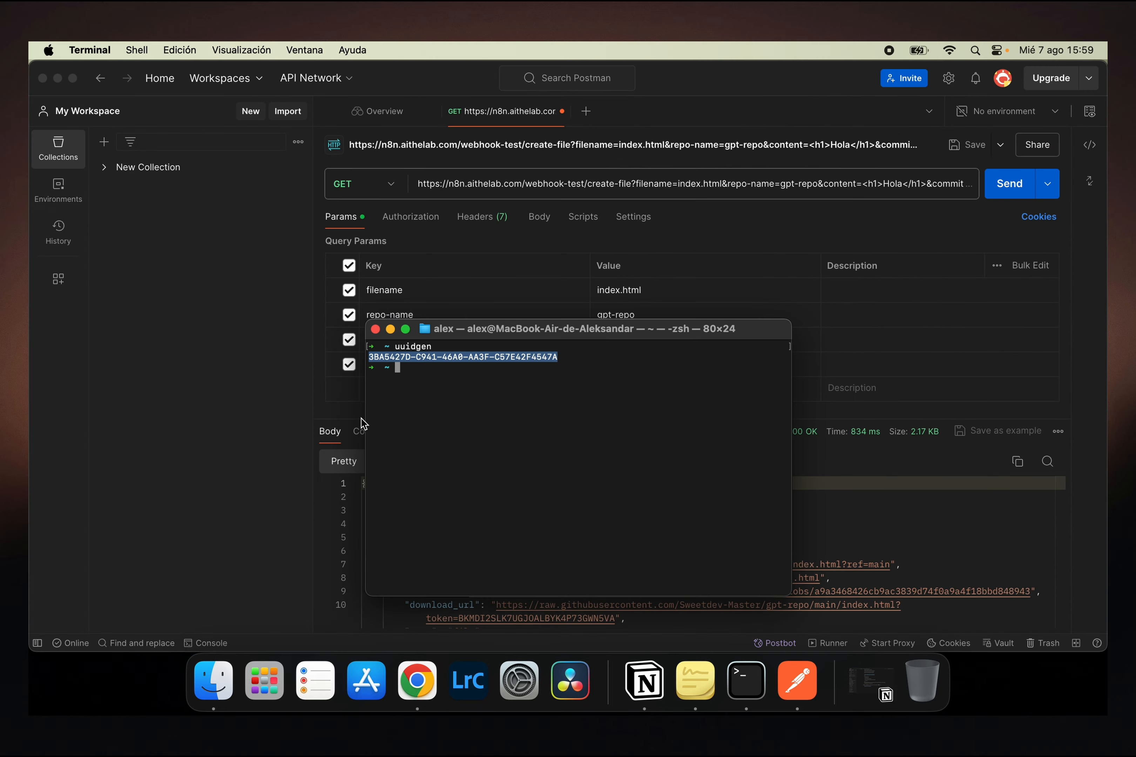
pyautogui.rightClick(405, 358)
pyautogui.click(454, 457)
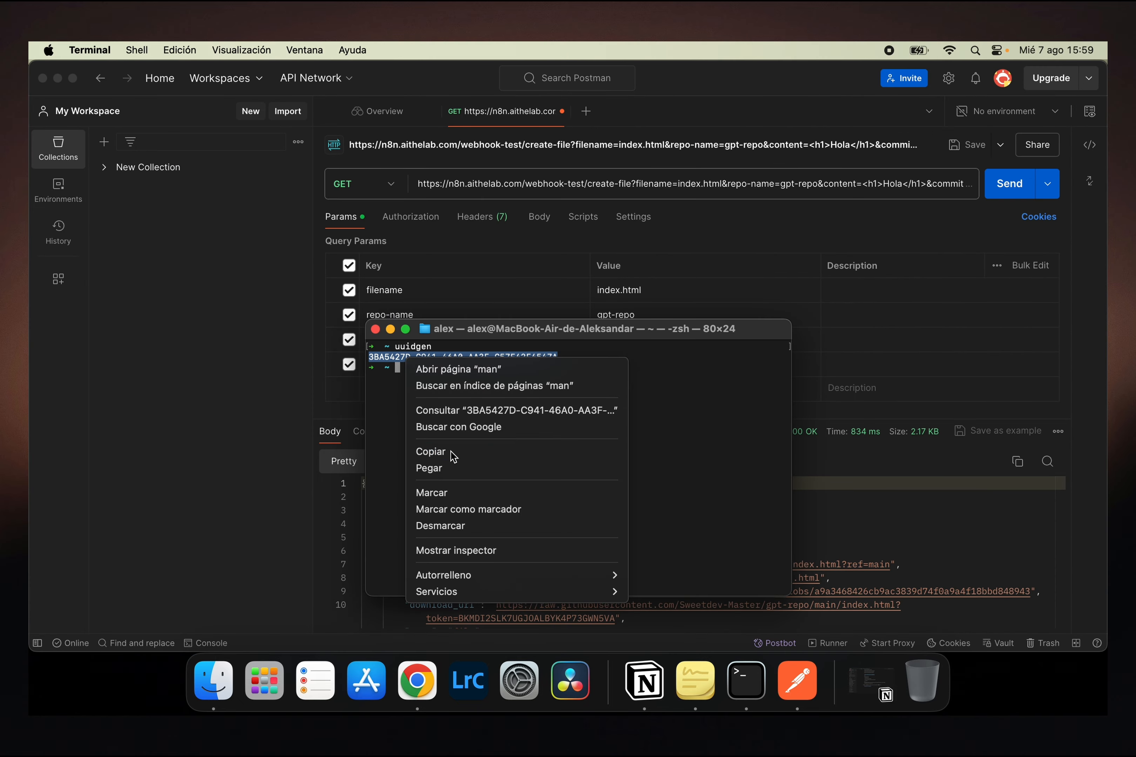
pyautogui.hotkey('ctrl', 'Right')
pyautogui.click(480, 443)
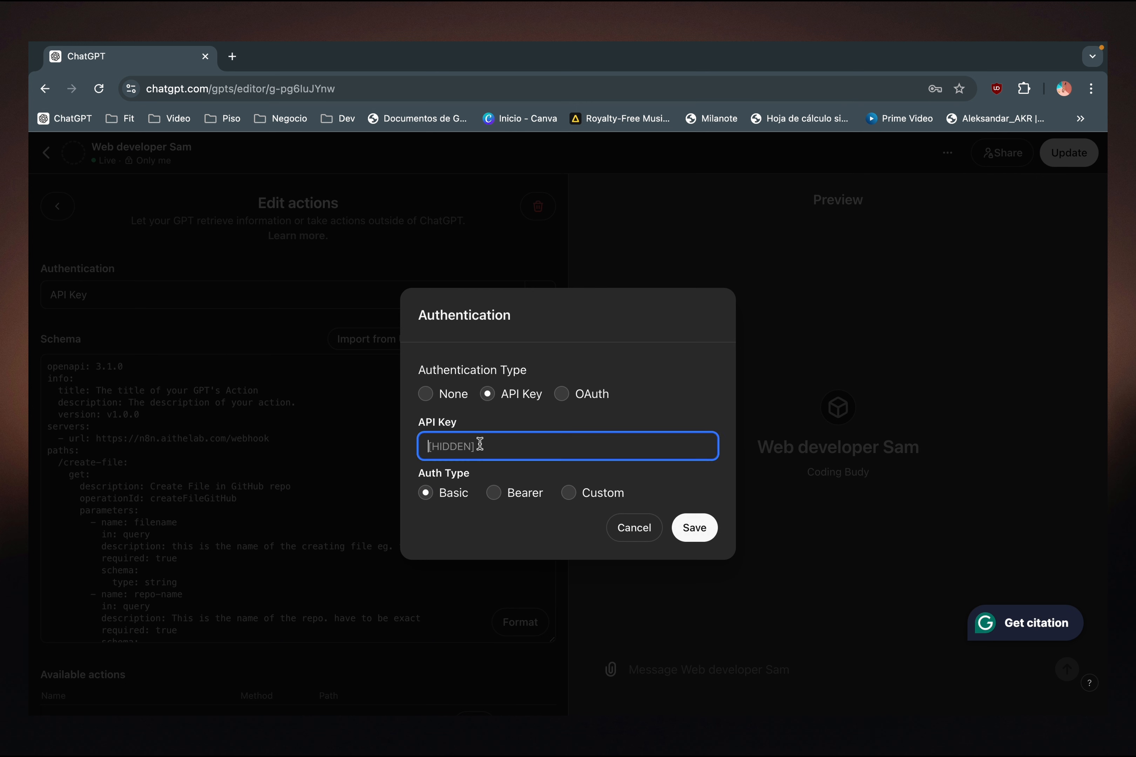
pyautogui.press('super+v')
pyautogui.click(569, 493)
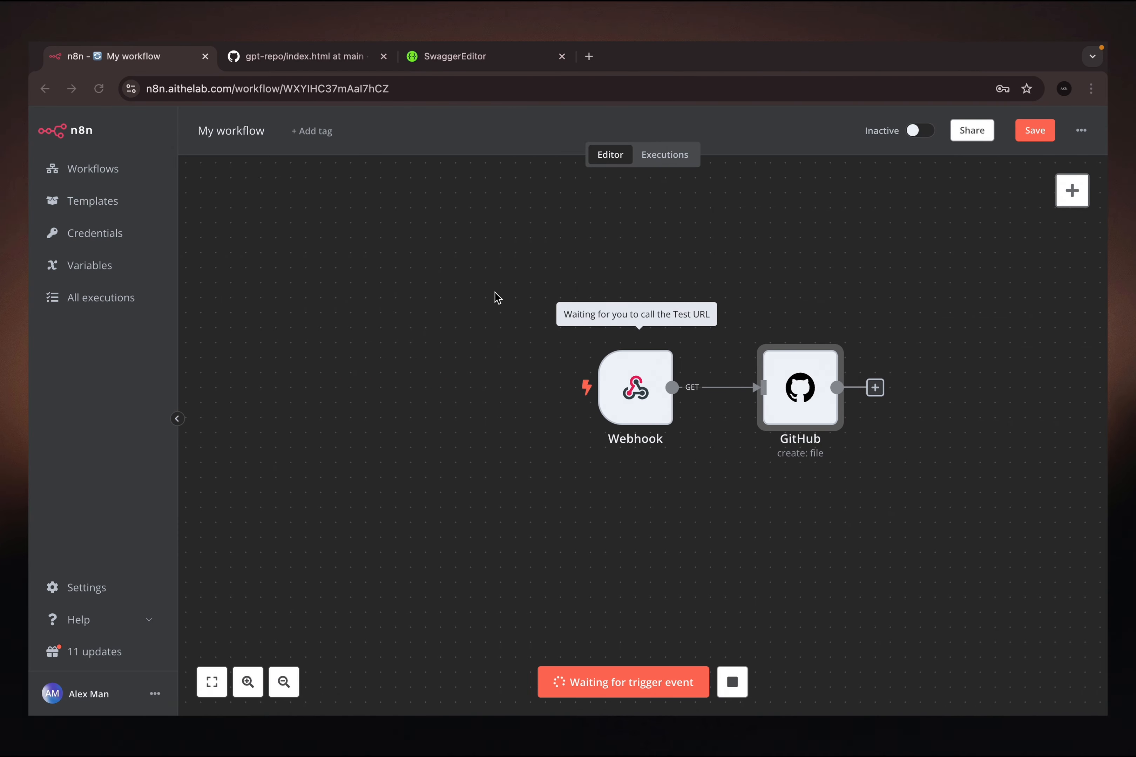
# - Find the security section in the Swagger Editor schema and copy the header name X-Auth-GitHub
pyautogui.click(416, 56)
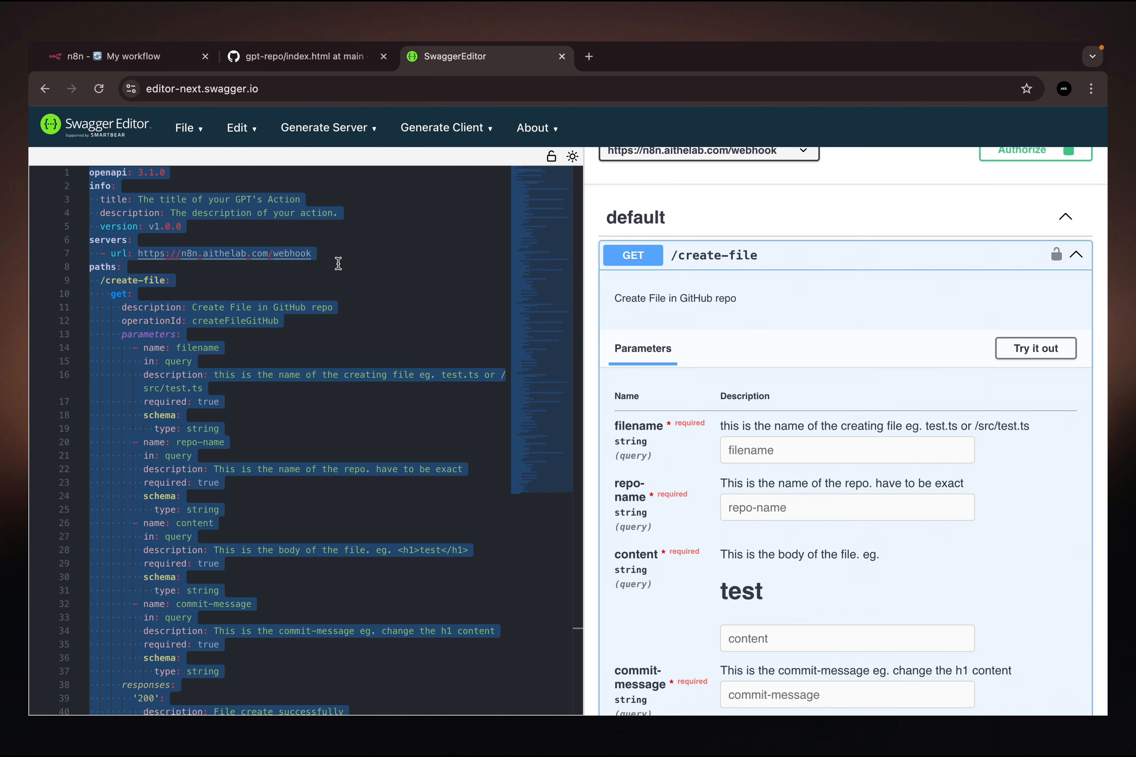
pyautogui.click(272, 436)
pyautogui.scroll(-12, 271, 436)
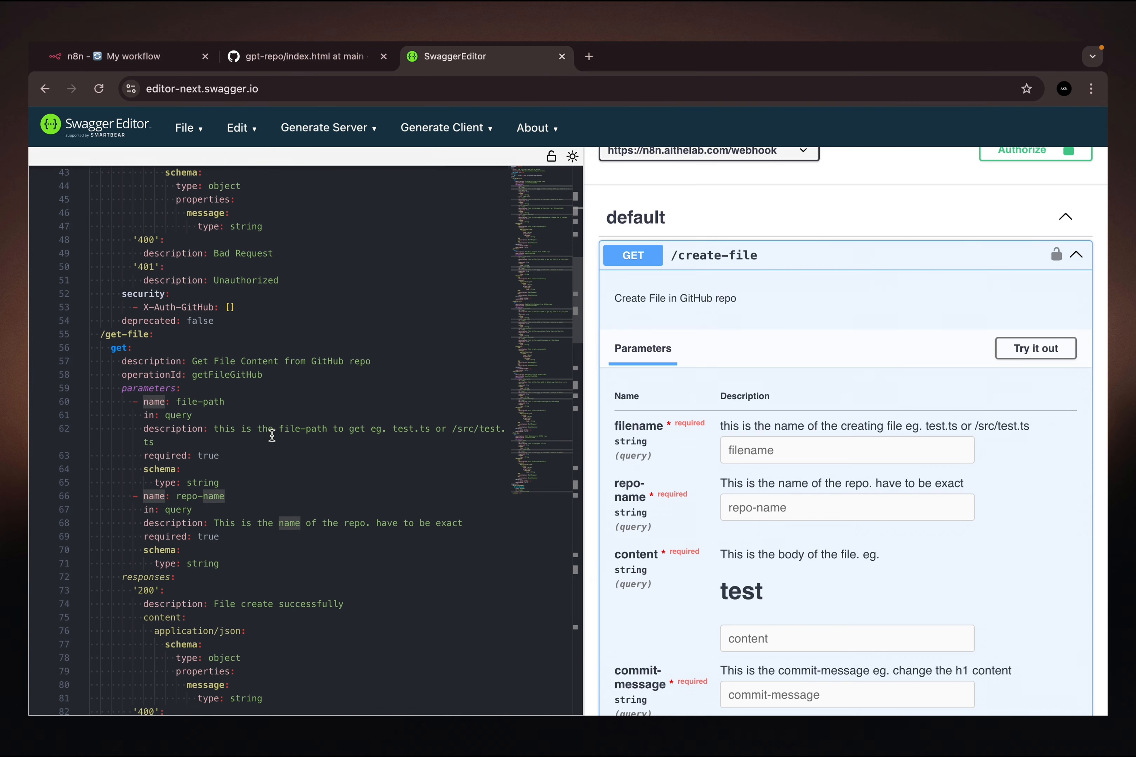
pyautogui.scroll(-6, 272, 435)
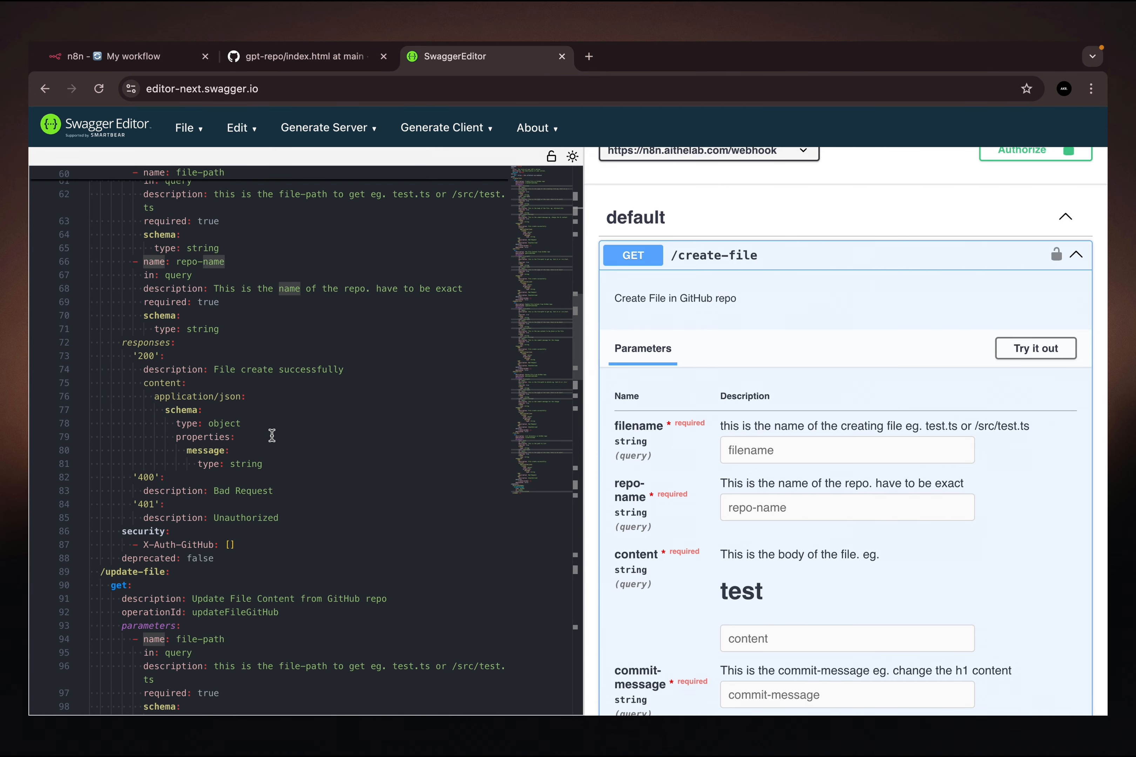
pyautogui.scroll(-3, 271, 436)
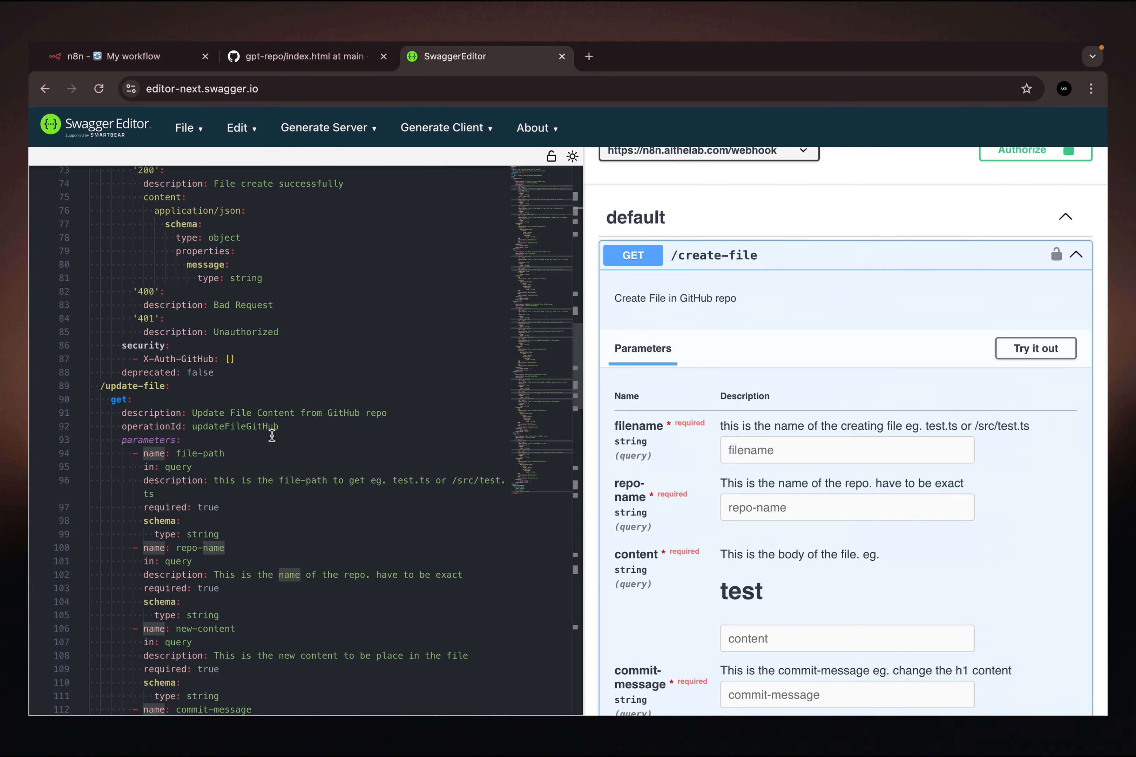
pyautogui.moveTo(214, 360); pyautogui.dragTo(144, 364)
pyautogui.press('super+c')
# - Back in ChatGPT, set the custom header name to X-Auth-GitHub and save the authentication settings
pyautogui.hotkey('ctrl', 'Right')
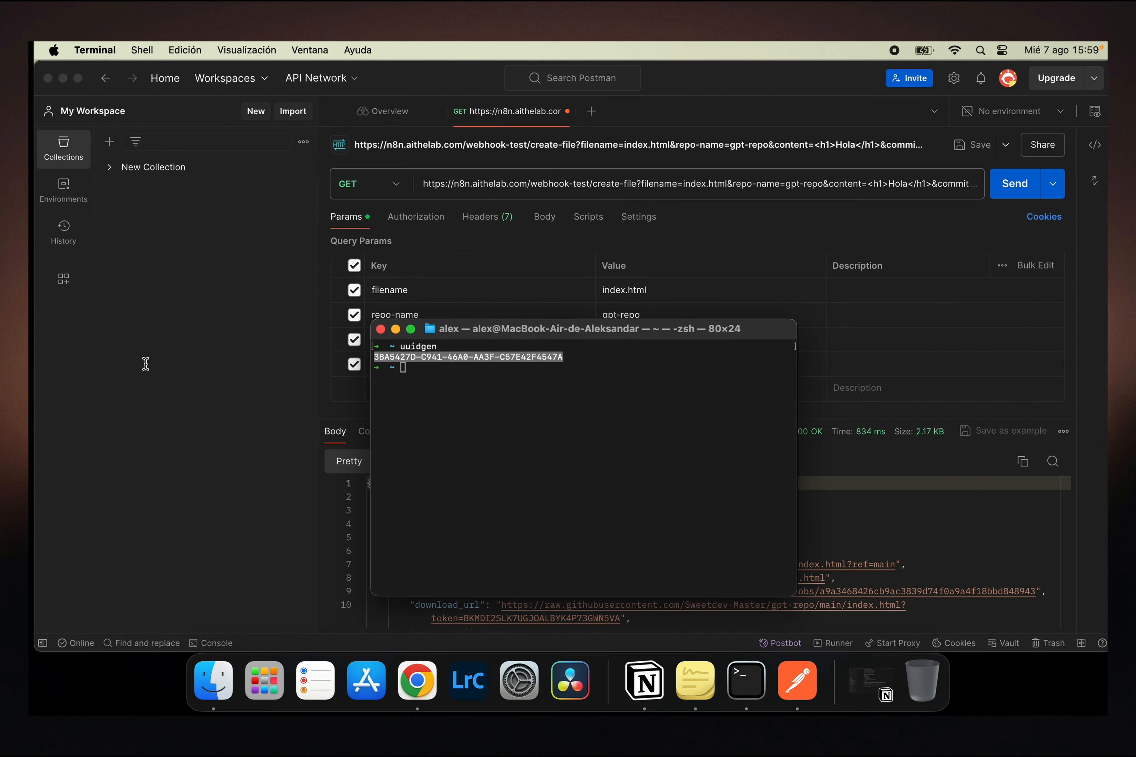
pyautogui.hotkey('ctrl', 'Right')
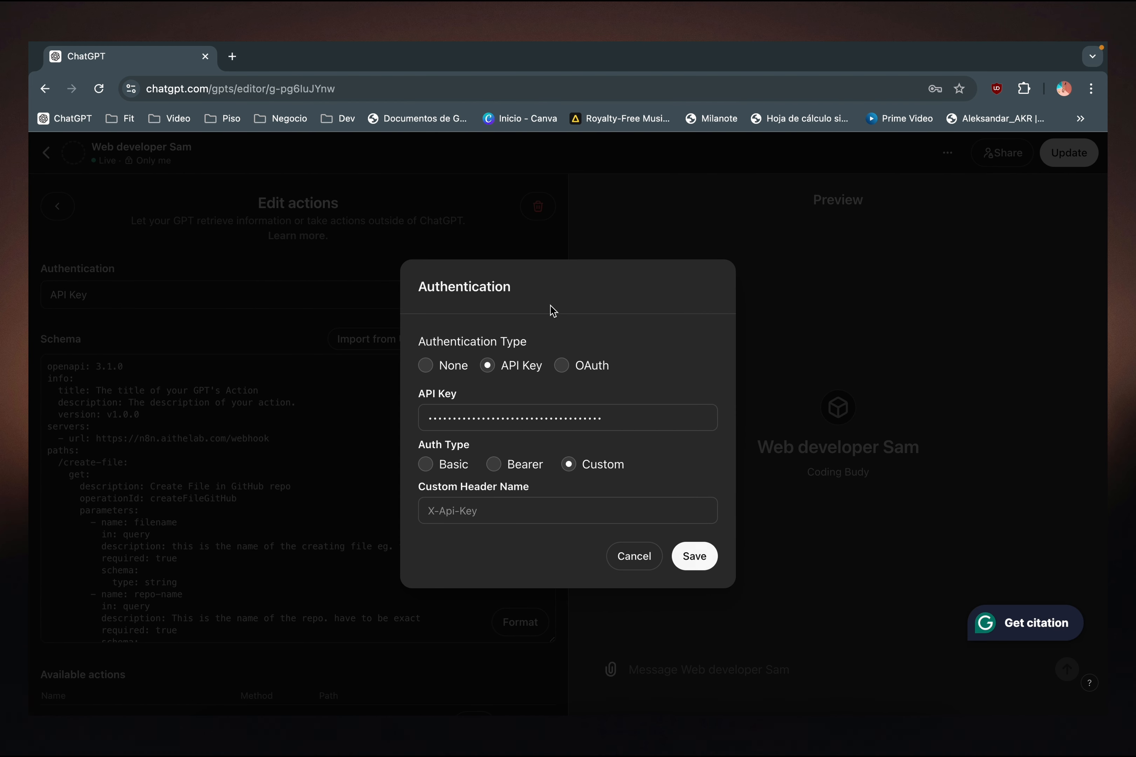
pyautogui.click(493, 517)
pyautogui.press('super+v')
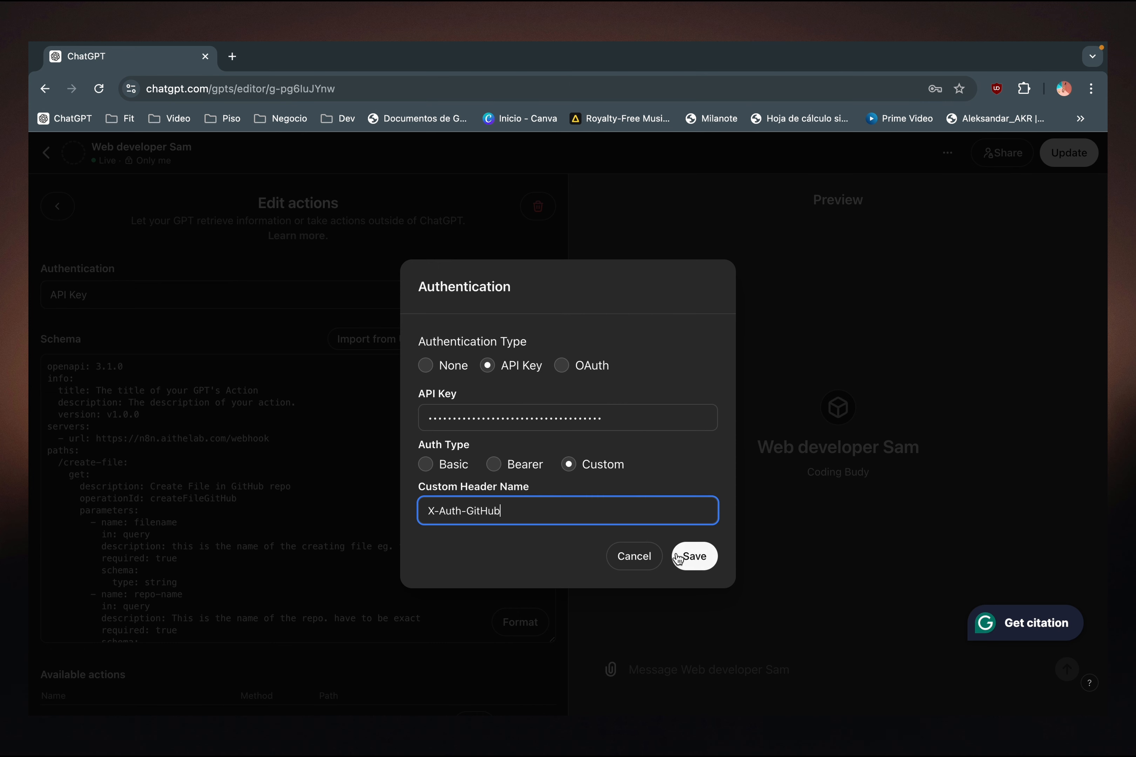
pyautogui.click(693, 556)
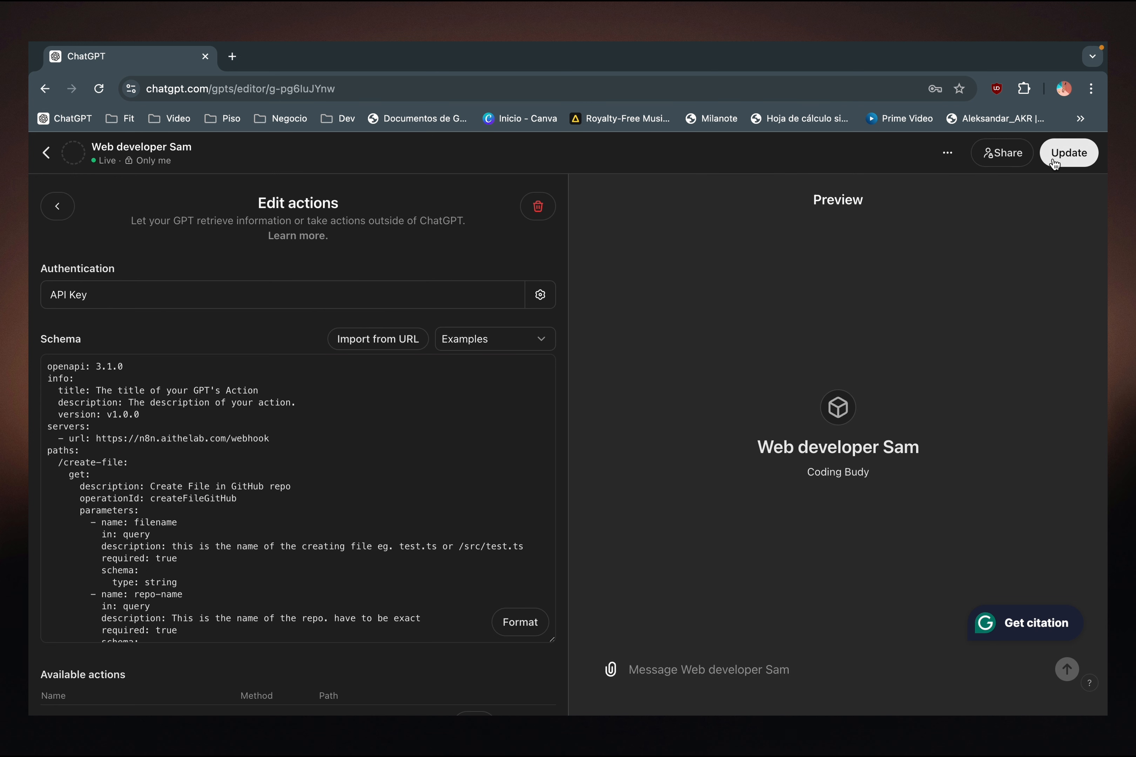
# - Publish the GPT update and open the updated GPT
pyautogui.click(1069, 157)
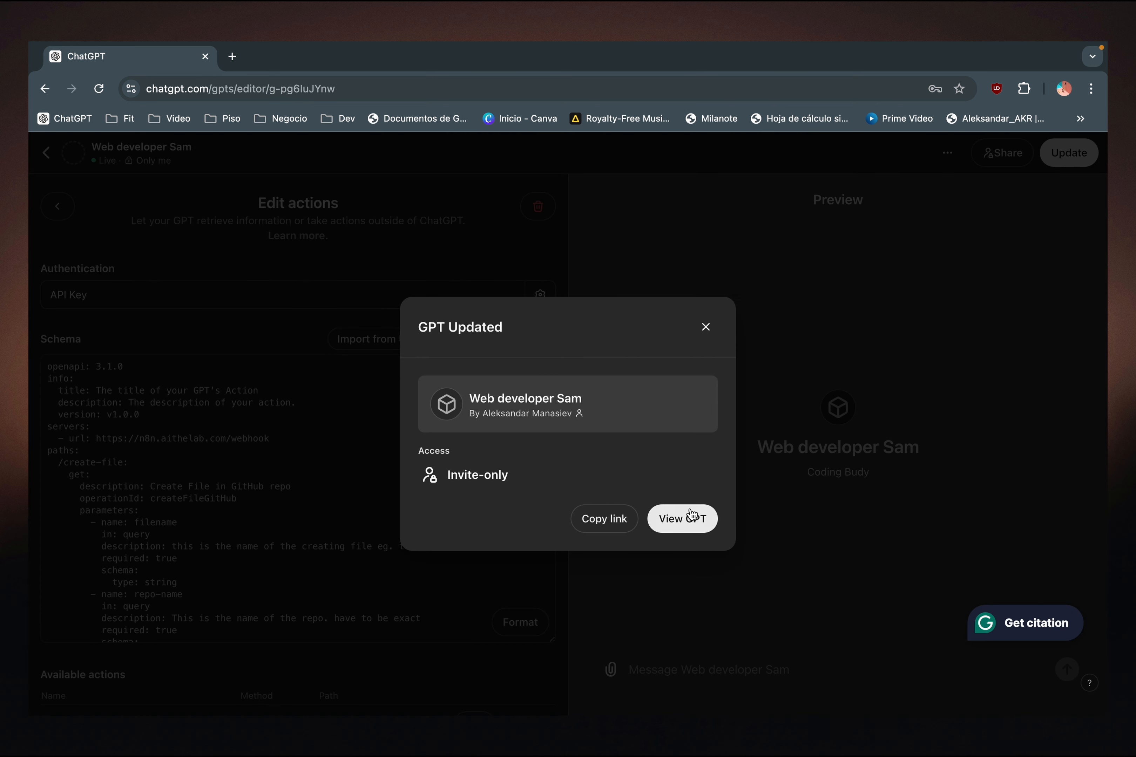
pyautogui.click(691, 521)
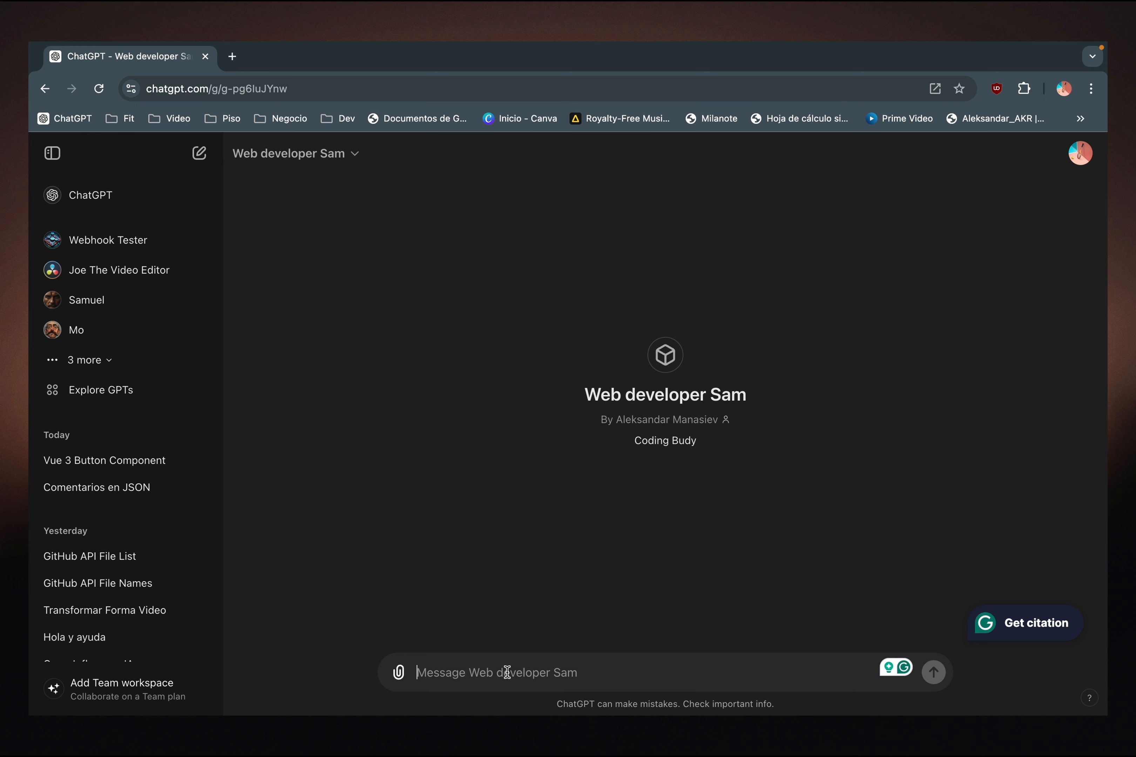
# - Ask the GPT "hey sam, can you create a vue component? vue 3 btn pls"
pyautogui.write('hey sam, can you creat')
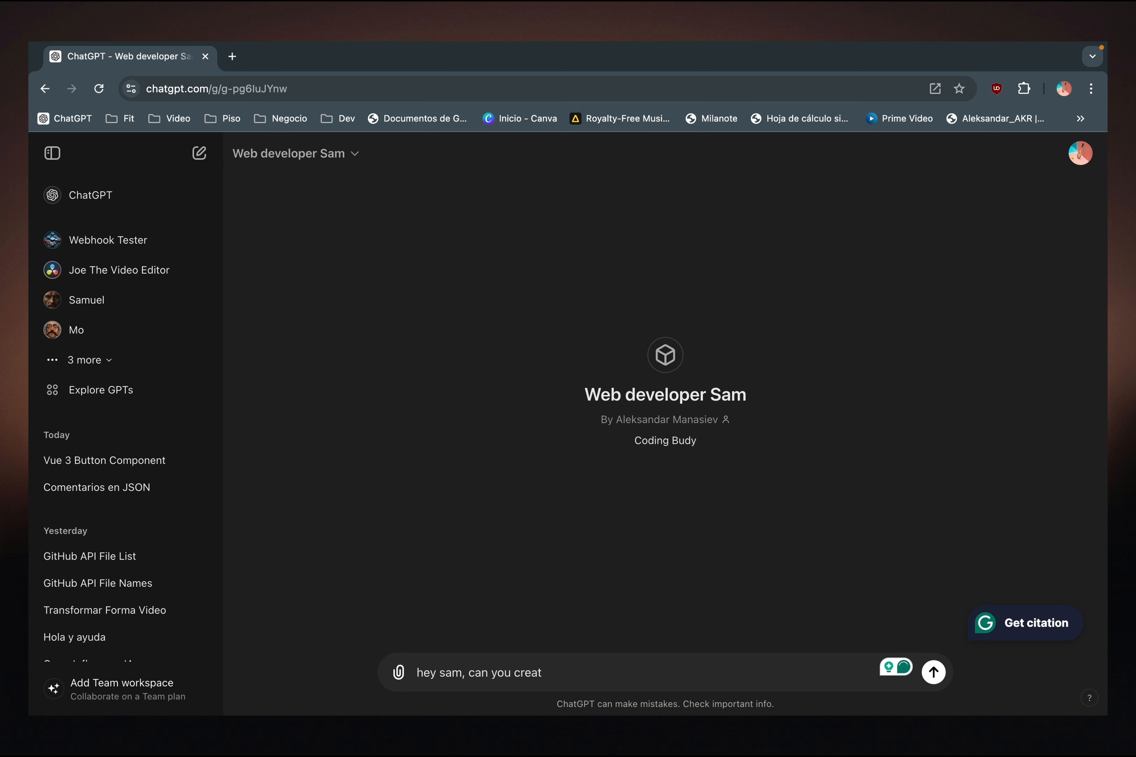
pyautogui.write('e a vue ')
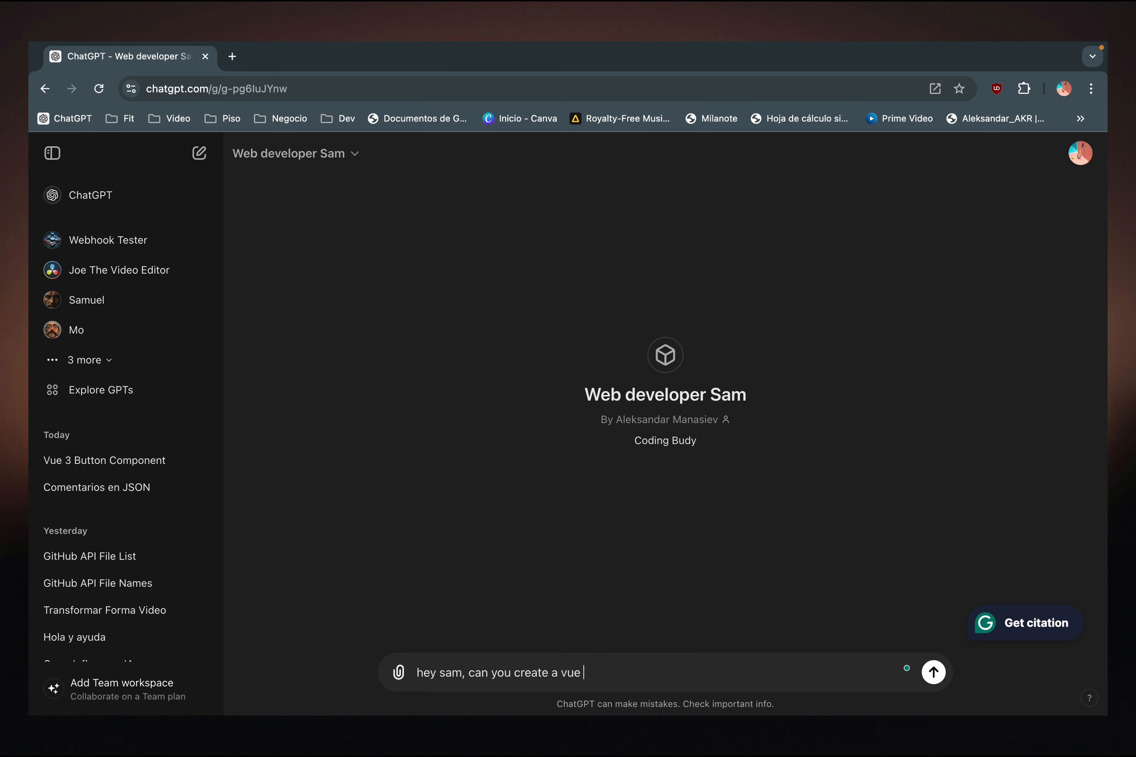
pyautogui.write('component? vue 3 b')
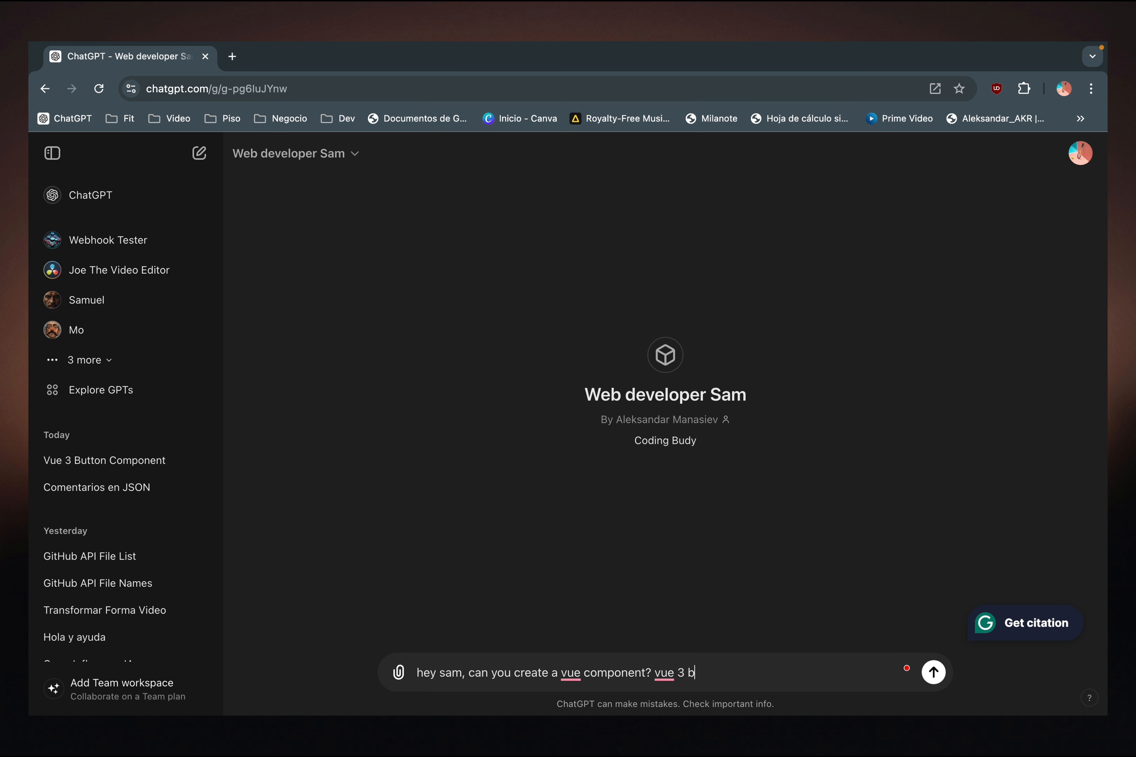
pyautogui.write('tn pls')
pyautogui.press('Return')
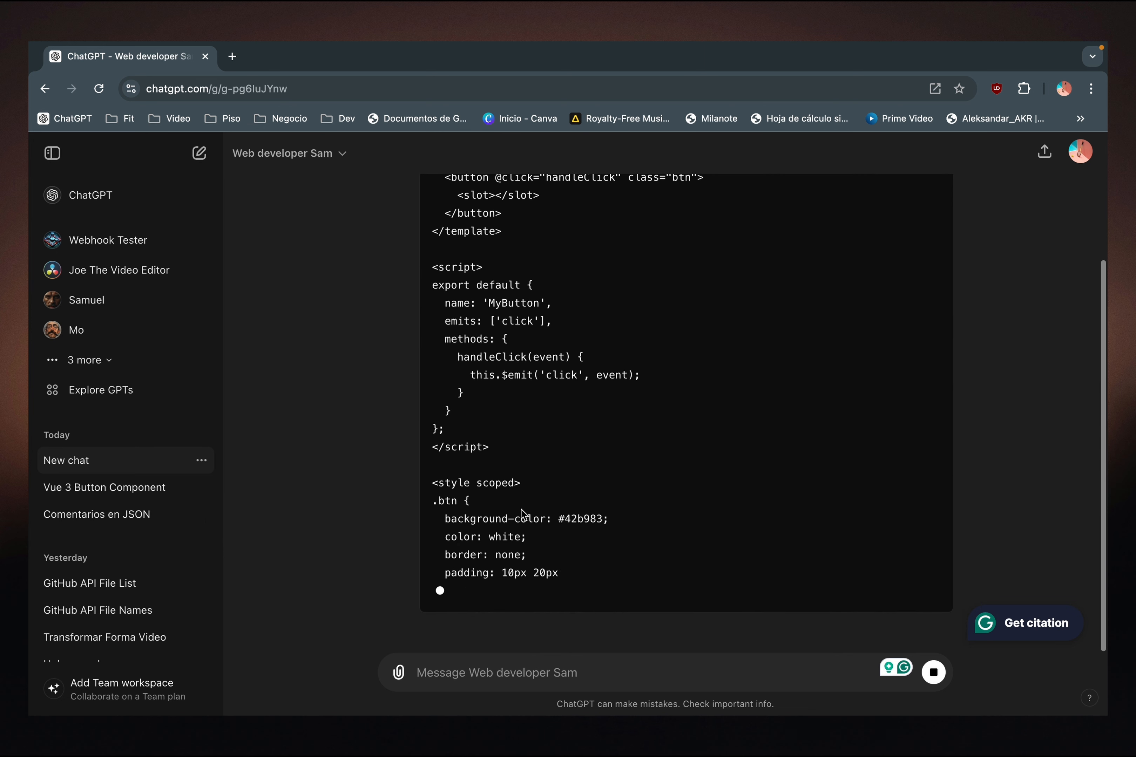
# - Read through the generated Vue 3 button component, from its template and script to the scoped styles and the closing question
pyautogui.scroll(1, 526, 266)
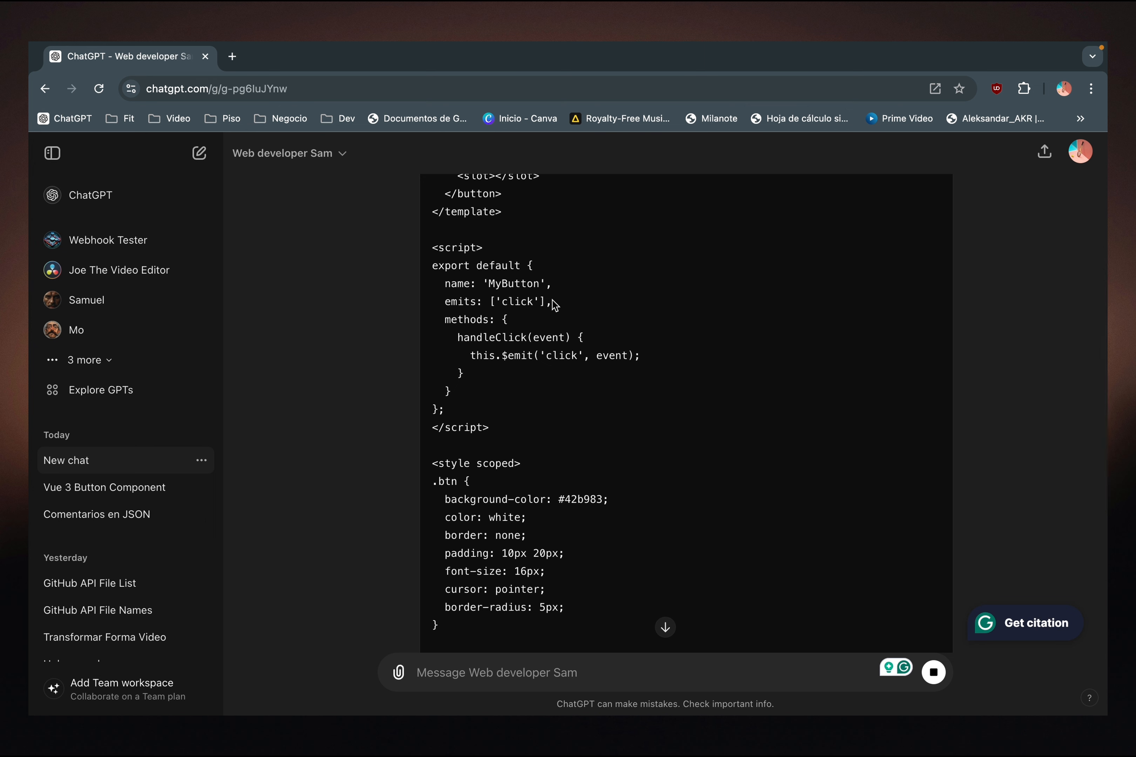
pyautogui.scroll(-3, 547, 303)
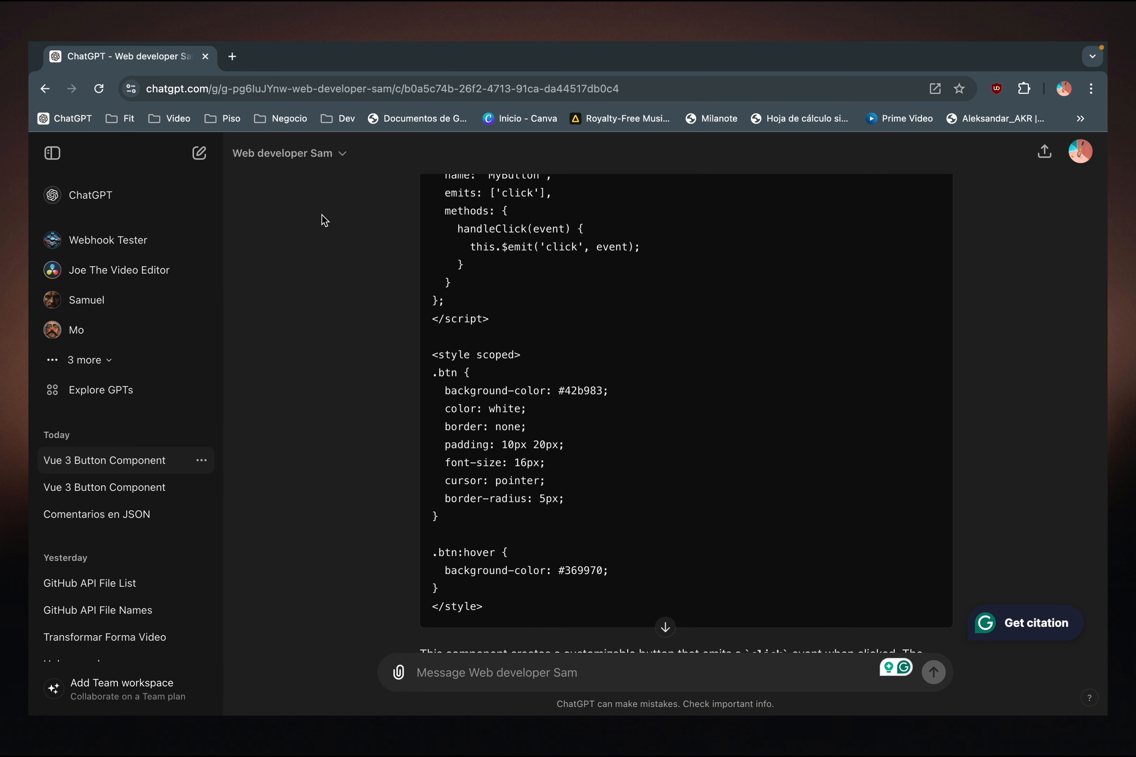
pyautogui.scroll(-4, 543, 379)
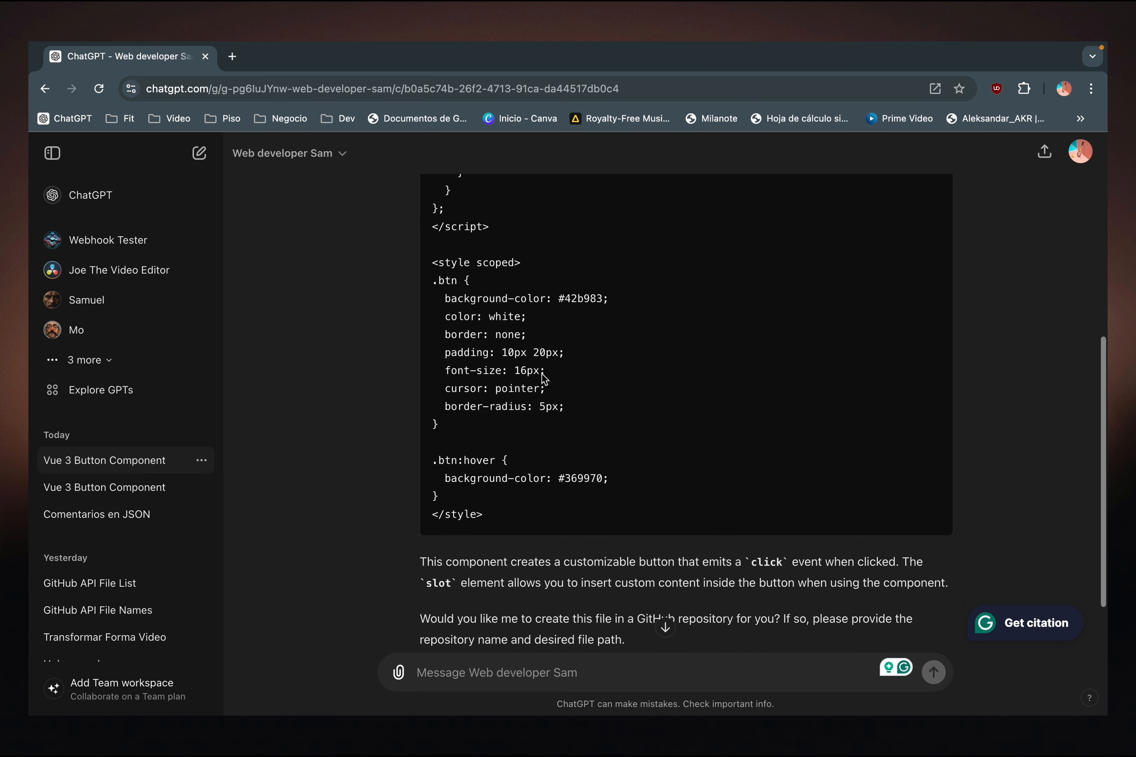
pyautogui.scroll(10, 544, 376)
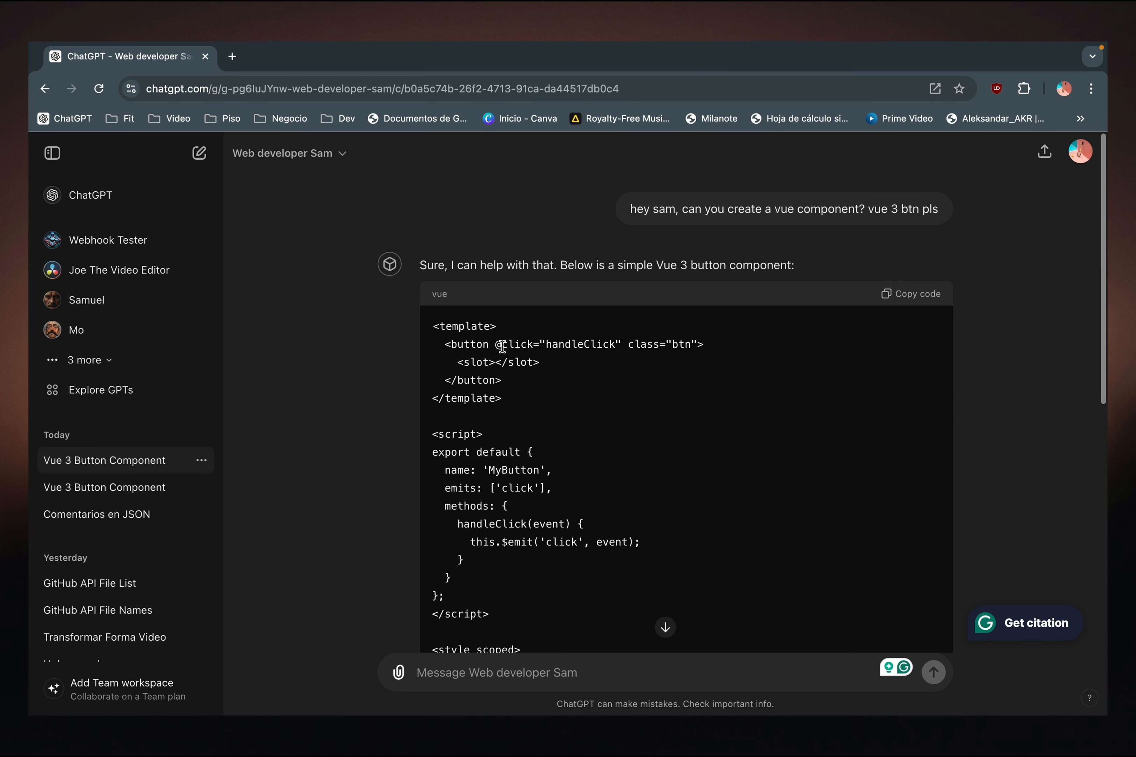
pyautogui.scroll(-8, 566, 409)
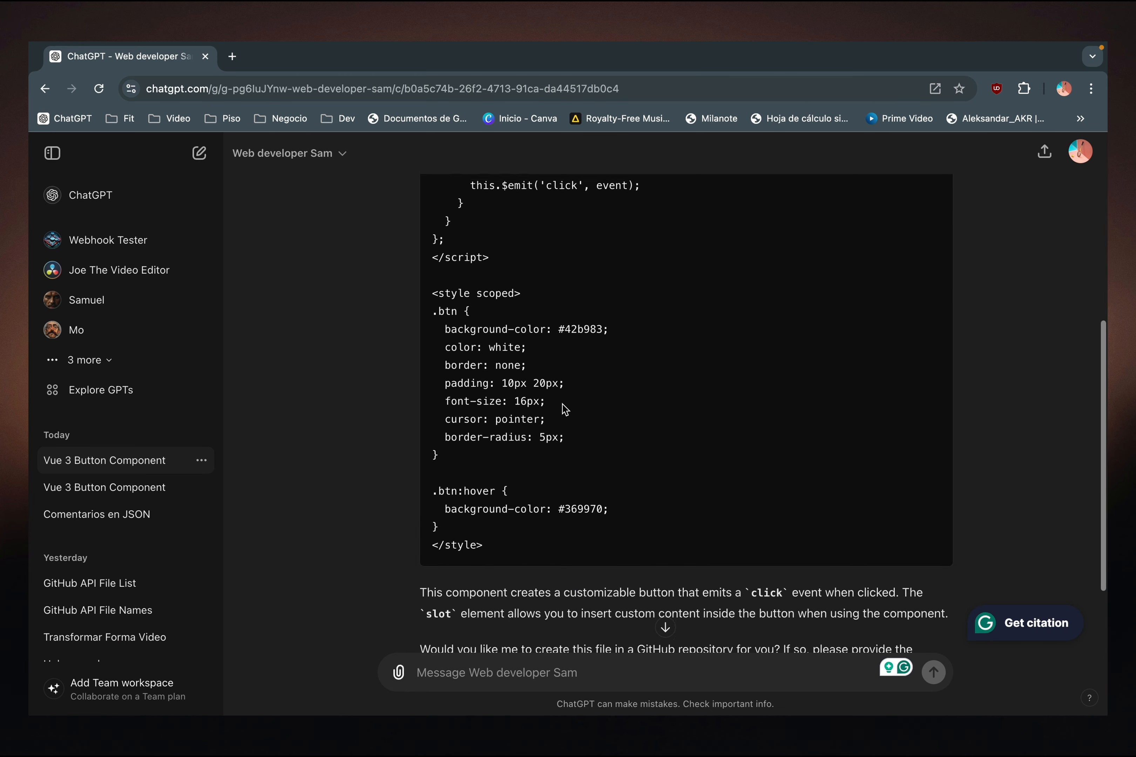
pyautogui.scroll(-2, 564, 410)
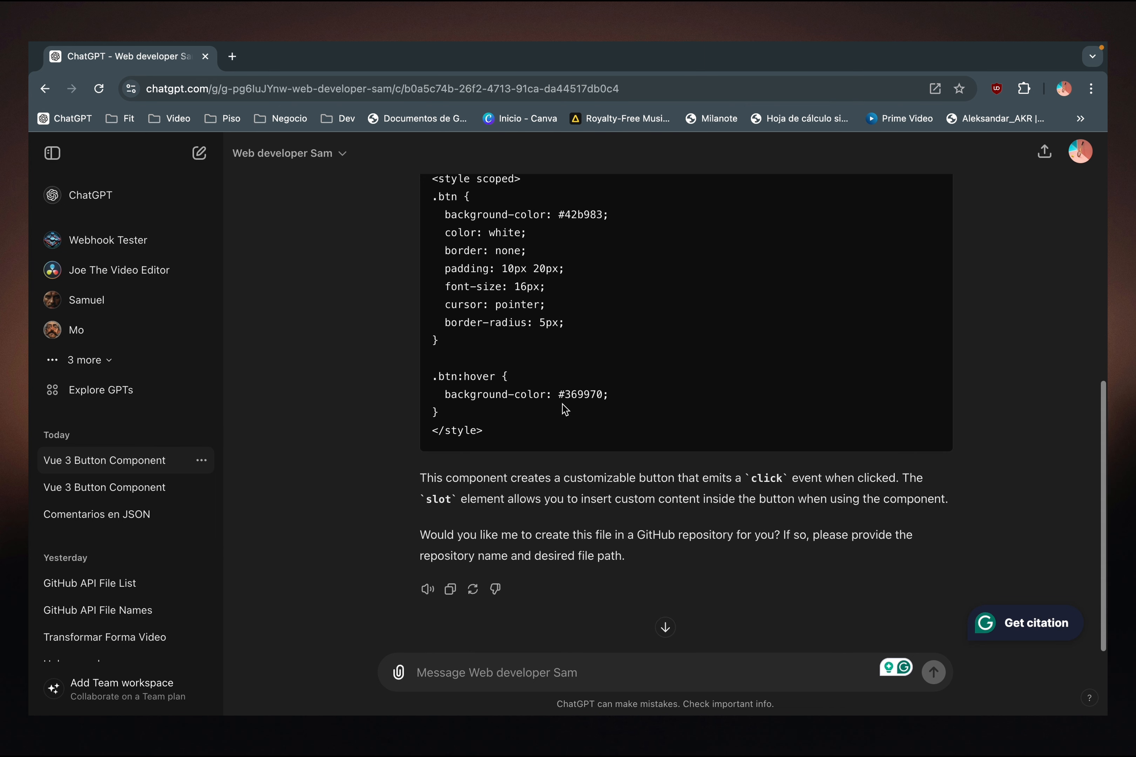
pyautogui.scroll(7, 565, 410)
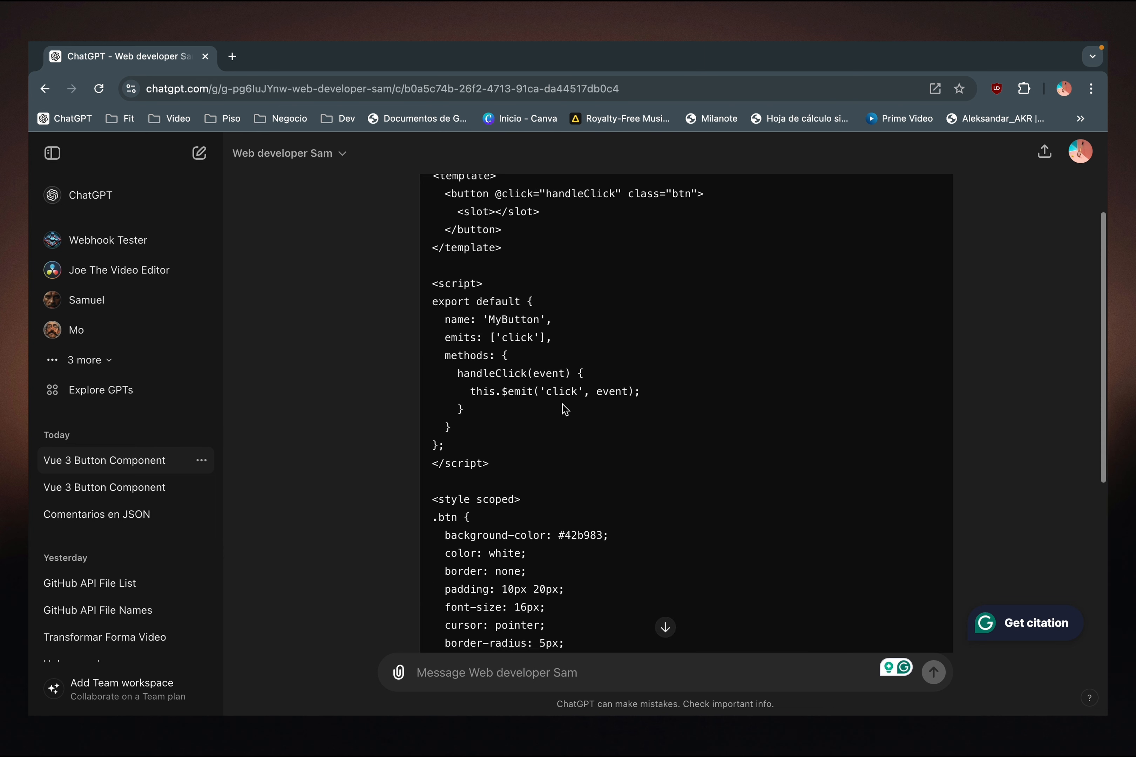
pyautogui.scroll(2, 563, 405)
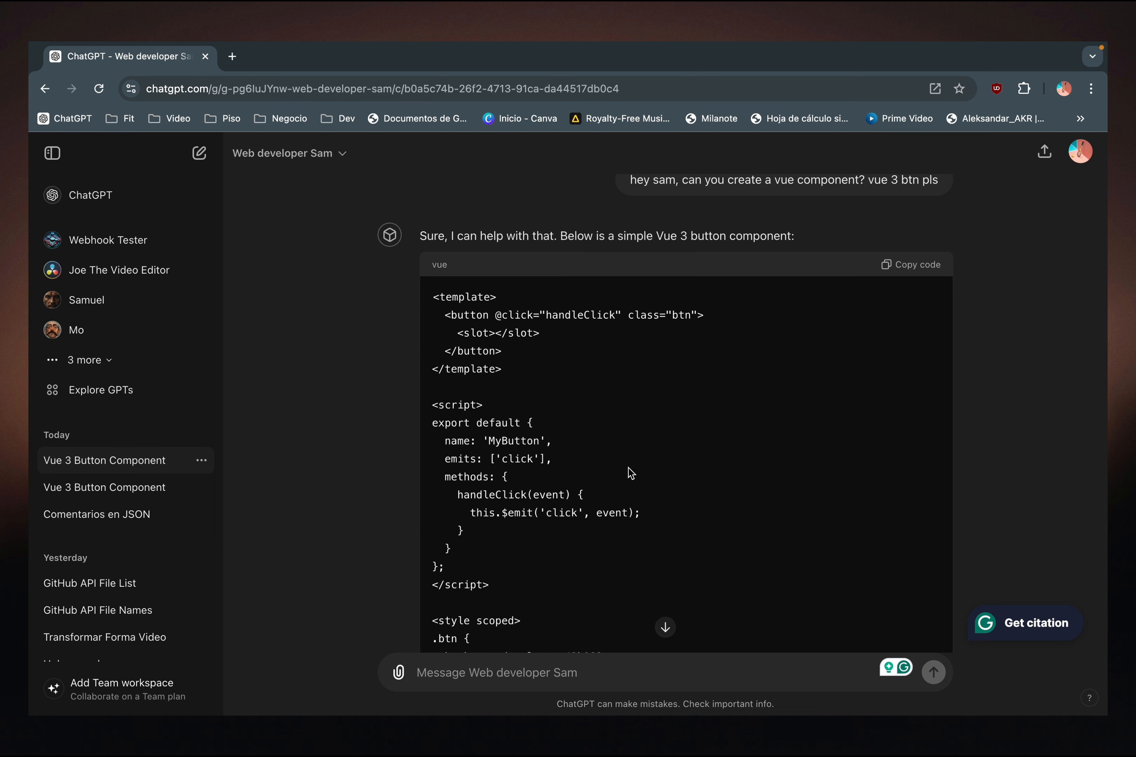
pyautogui.scroll(-9, 630, 472)
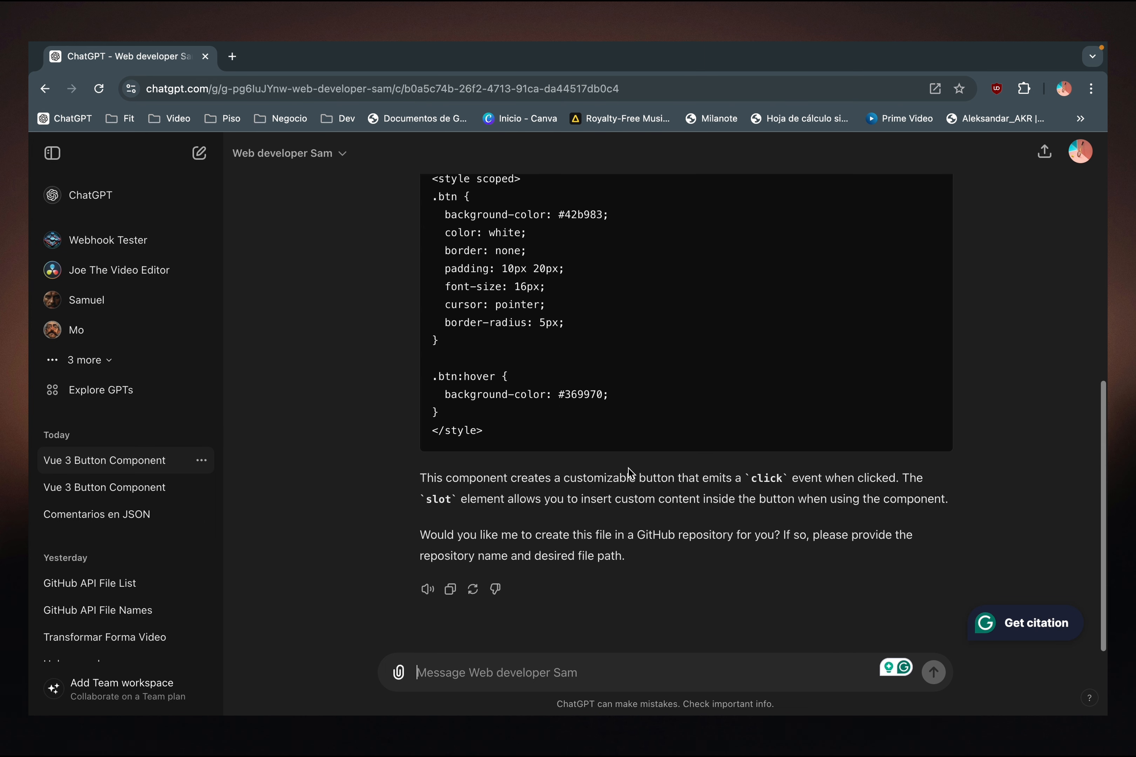
# - Draft the reply "ok, can you save this into gpt-repo, file name is btn.vue and commit is test msg"
pyautogui.click(515, 669)
pyautogui.write('ok, can you save this into')
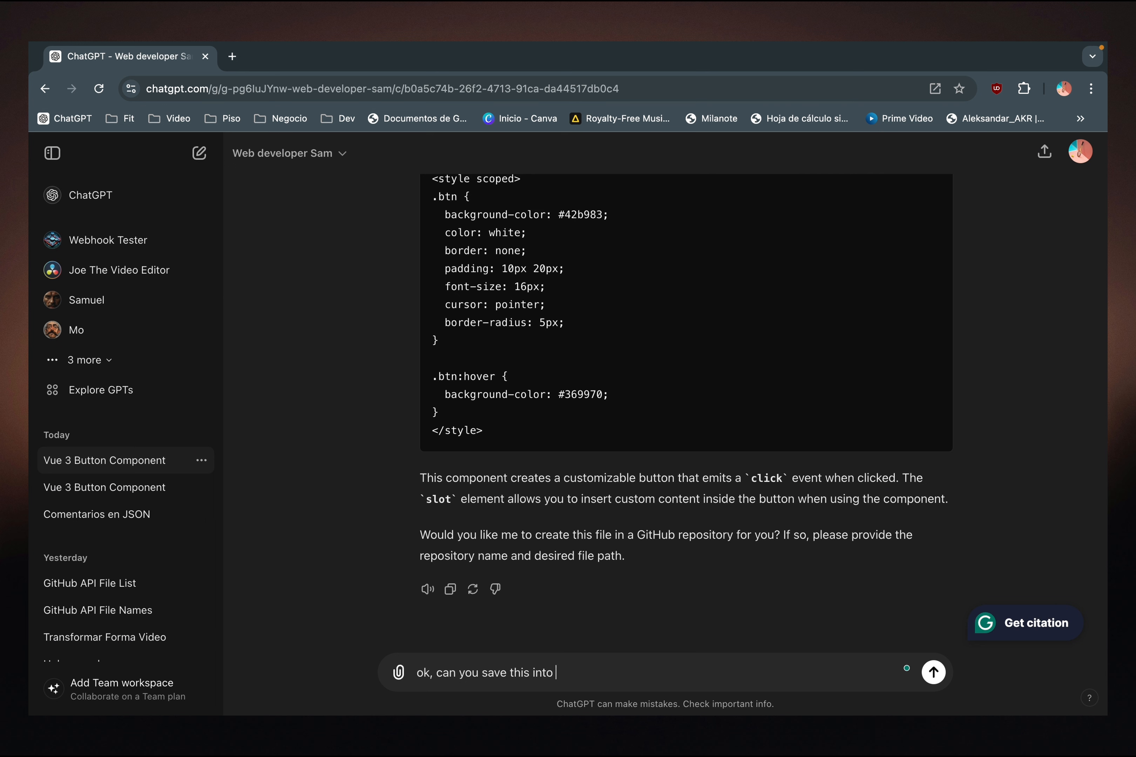
pyautogui.write('pt-repo, file name is btn.vue and commit is')
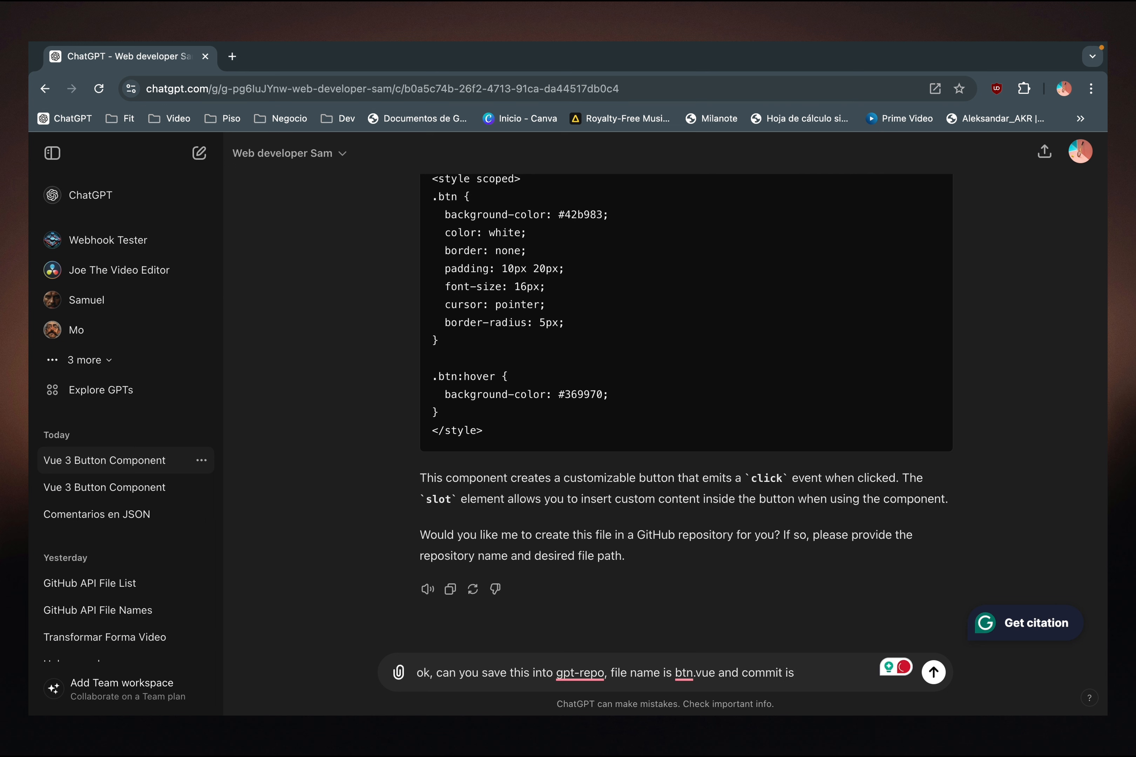
pyautogui.write(' te')
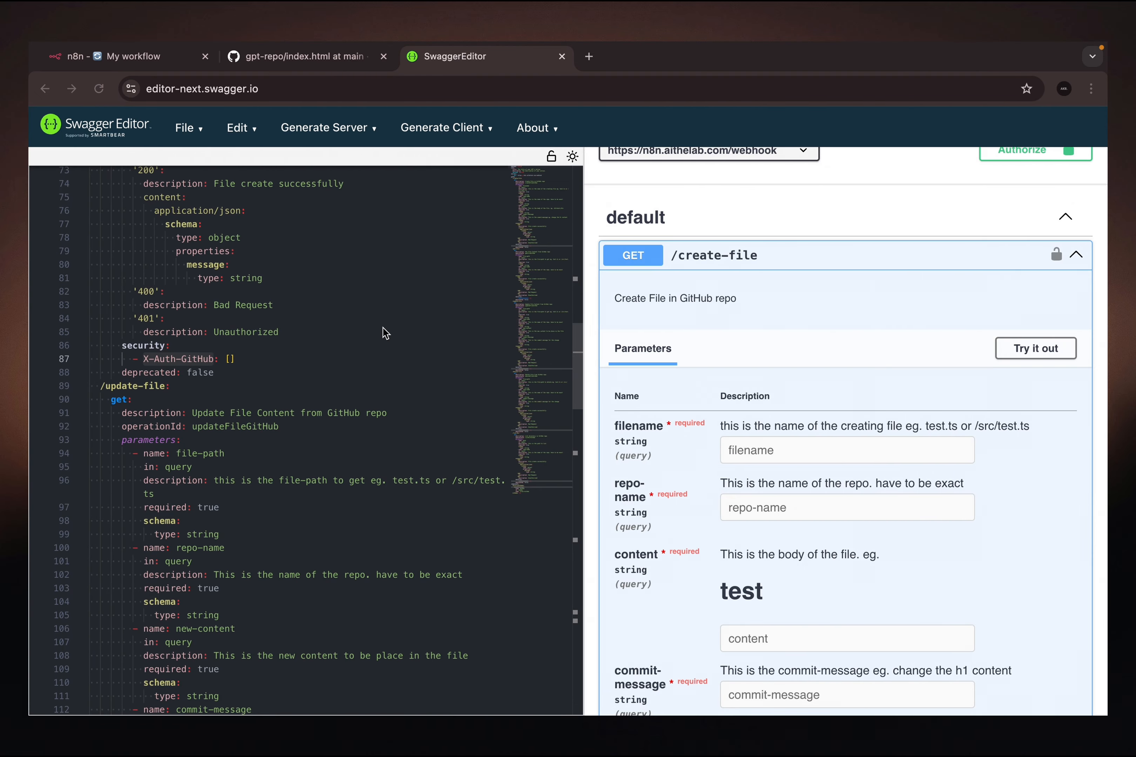
# - Start a test run of the n8n workflow, and back in ChatGPT send the drafted request and allow the call to n8n.aithelab.com
pyautogui.click(125, 57)
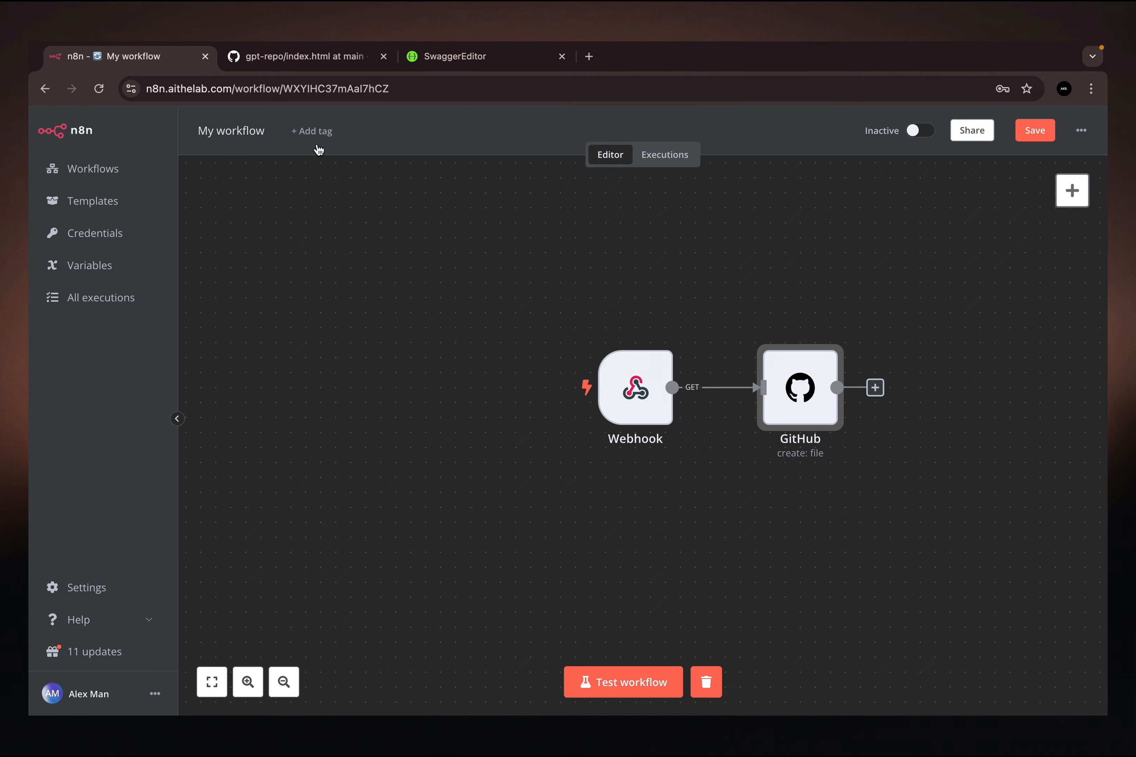
pyautogui.click(623, 683)
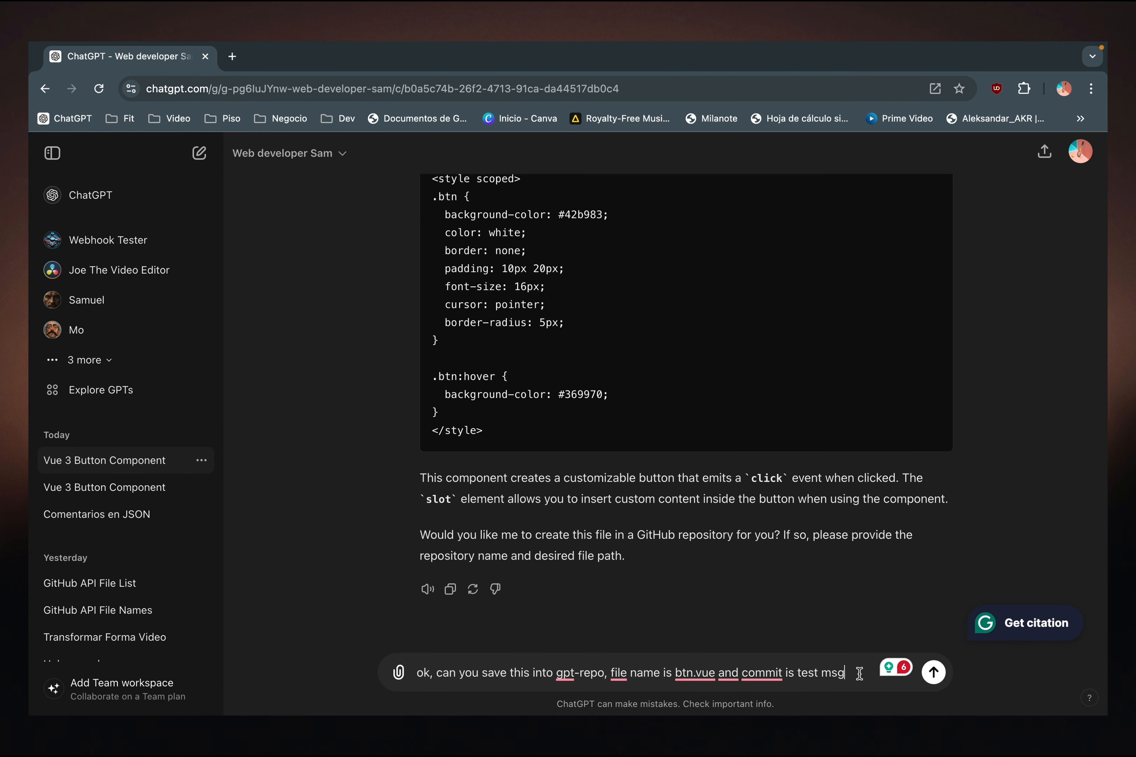
pyautogui.press('Return')
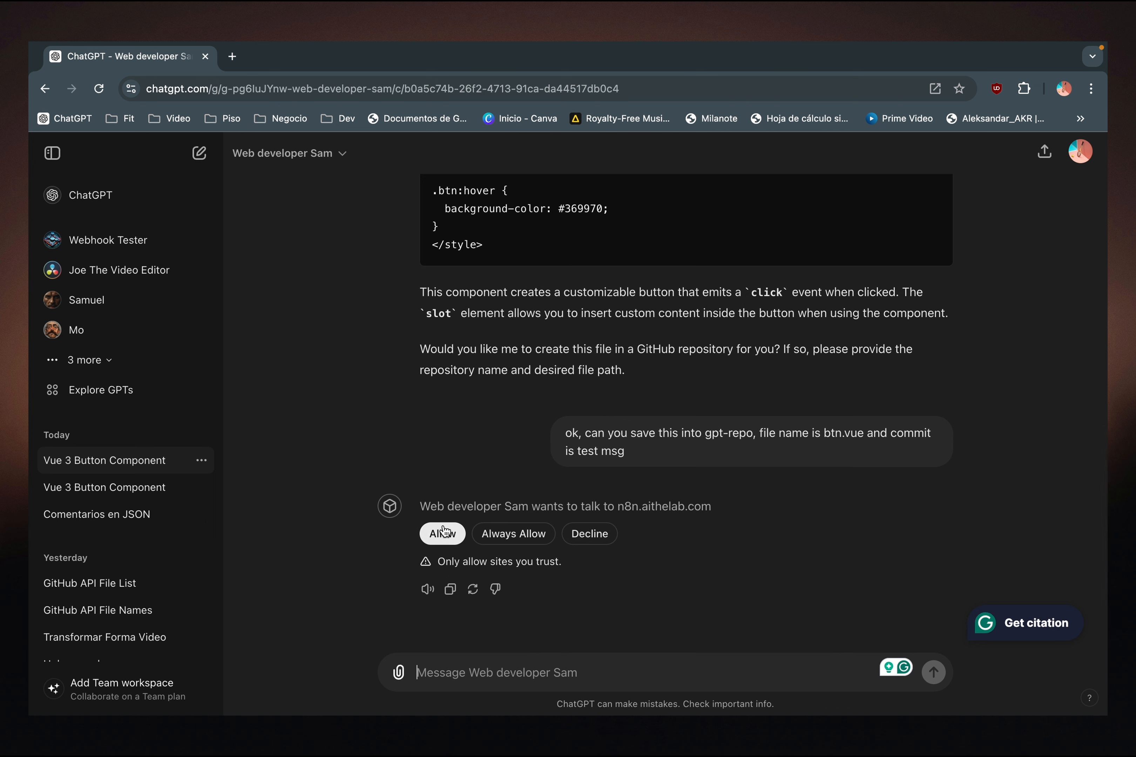
pyautogui.click(445, 533)
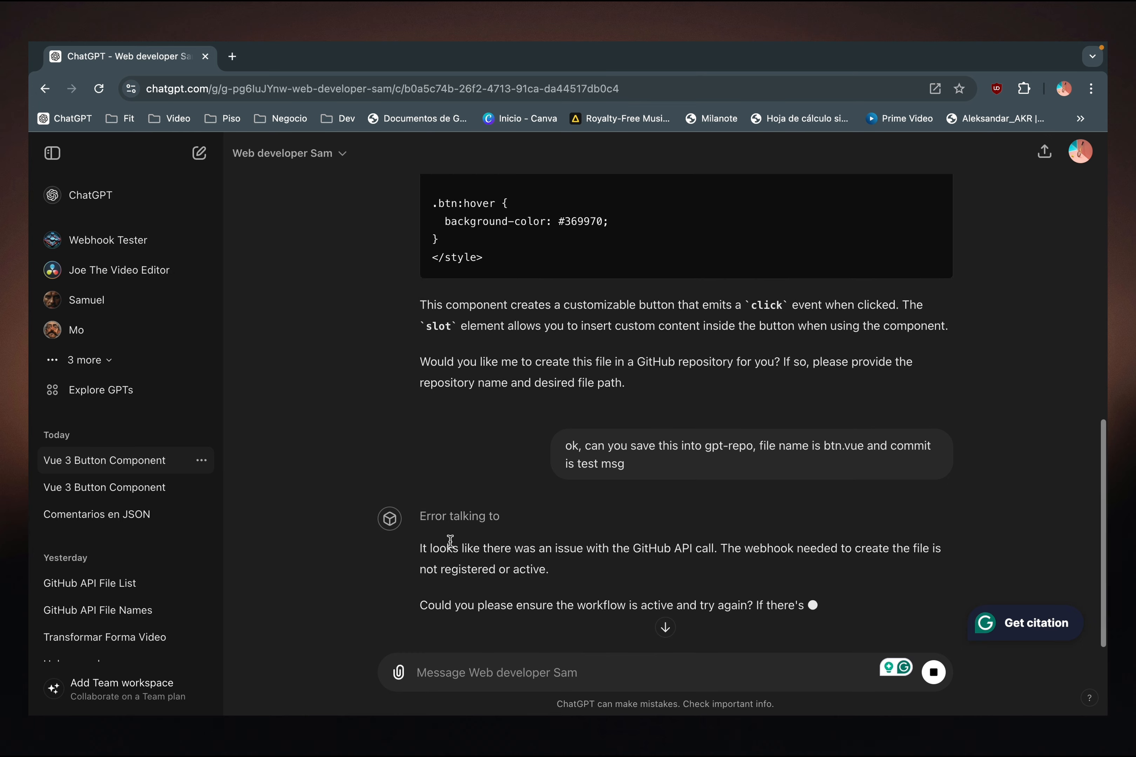
# - Check in n8n whether the webhook test received the call, and return to ChatGPT to read the GPT's full reply
pyautogui.hotkey('ctrl', 'Left')
pyautogui.hotkey('ctrl', 'Left')
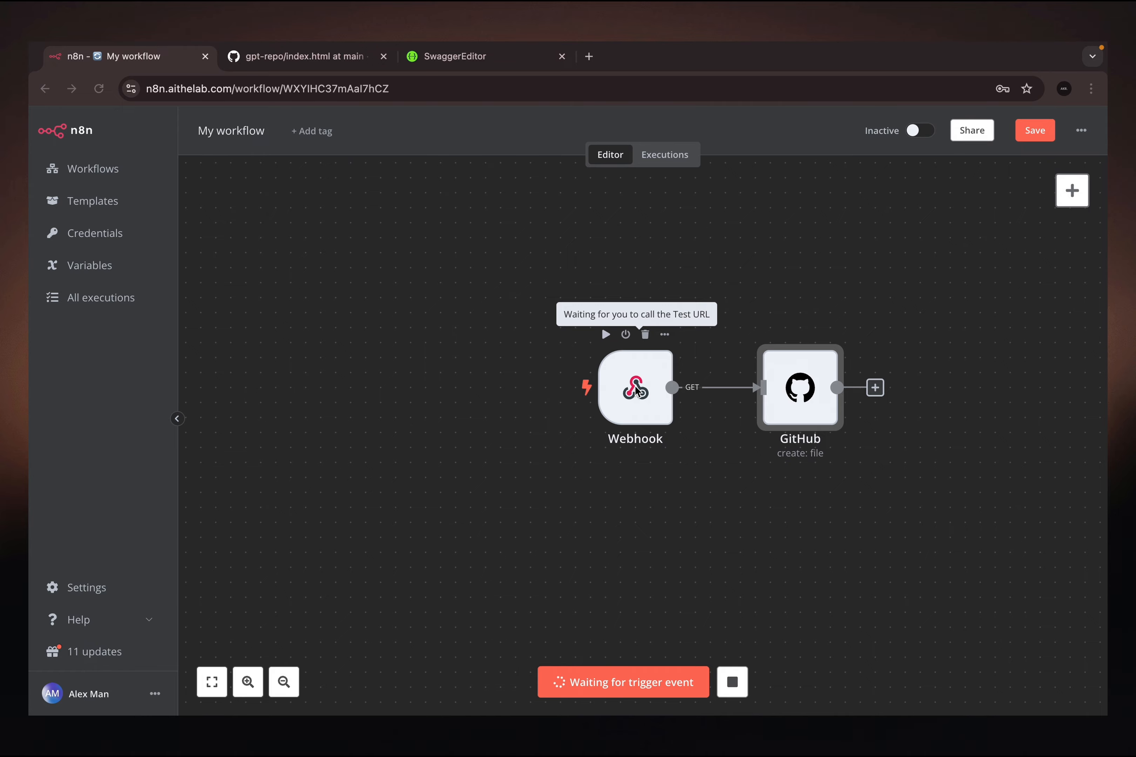
pyautogui.hotkey('ctrl', 'Right')
pyautogui.hotkey('ctrl', 'Right')
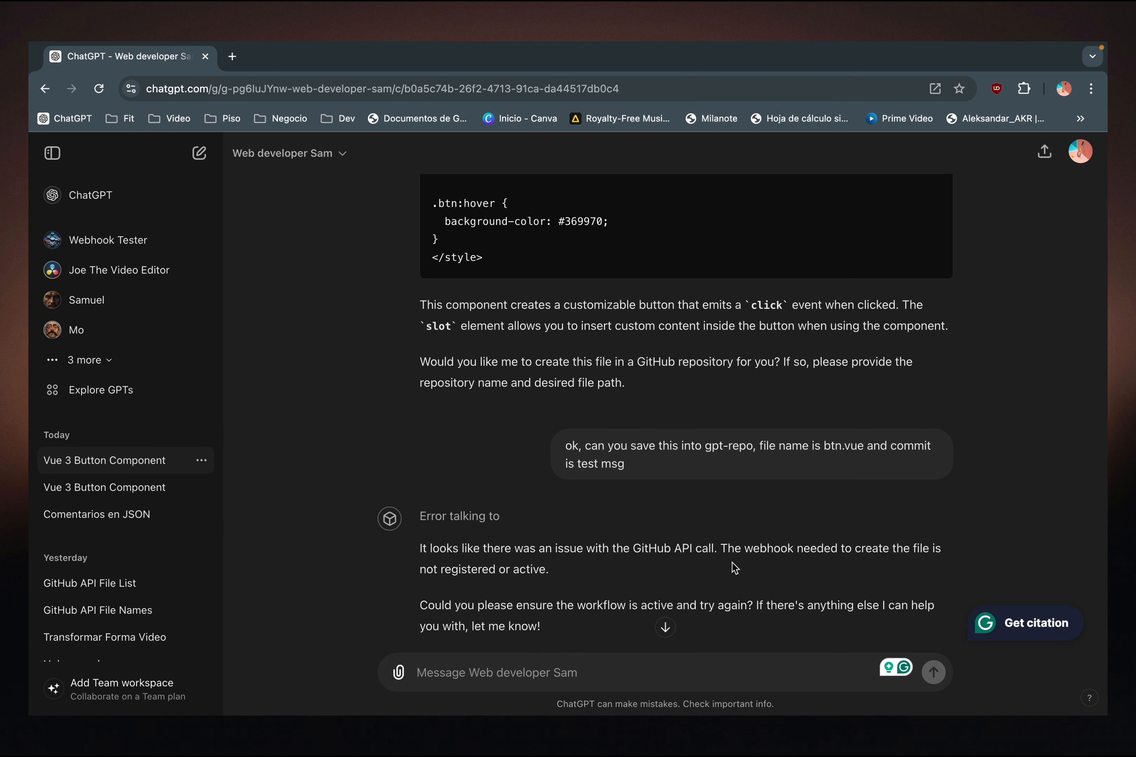
pyautogui.scroll(-3, 690, 590)
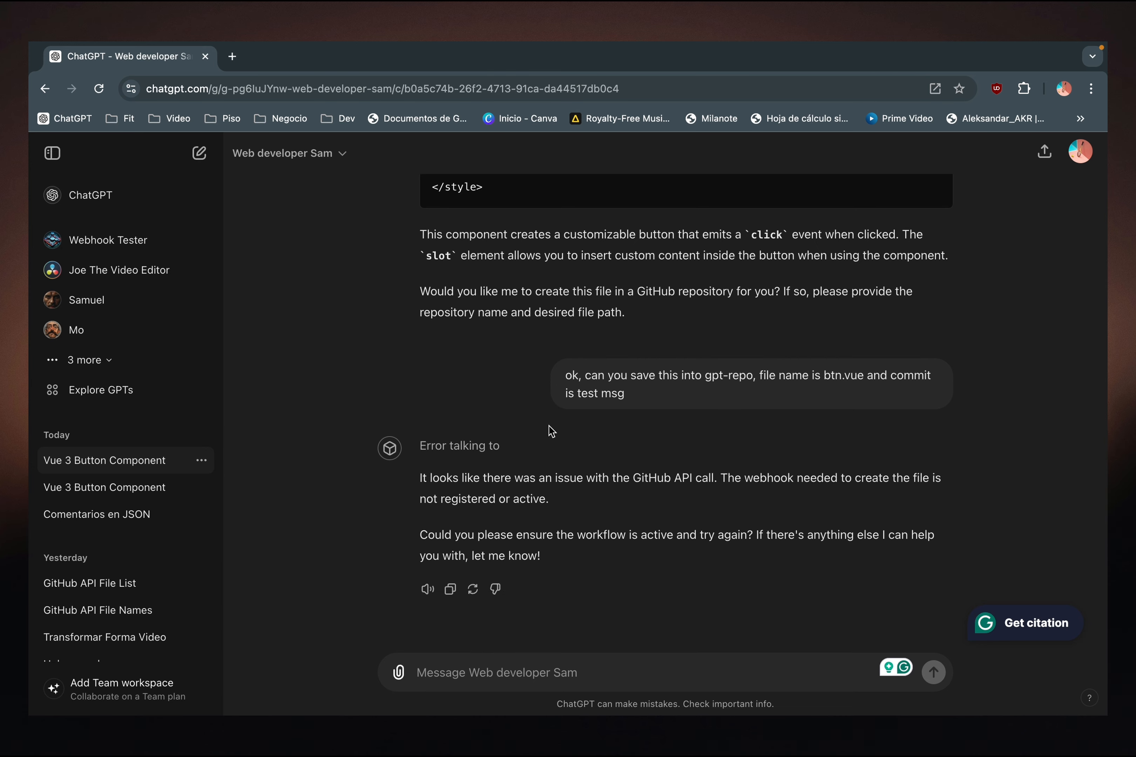
# - Open Web developer Sam for editing and review the createFileGitHub and other GitHub action rules in its instructions
pyautogui.click(293, 154)
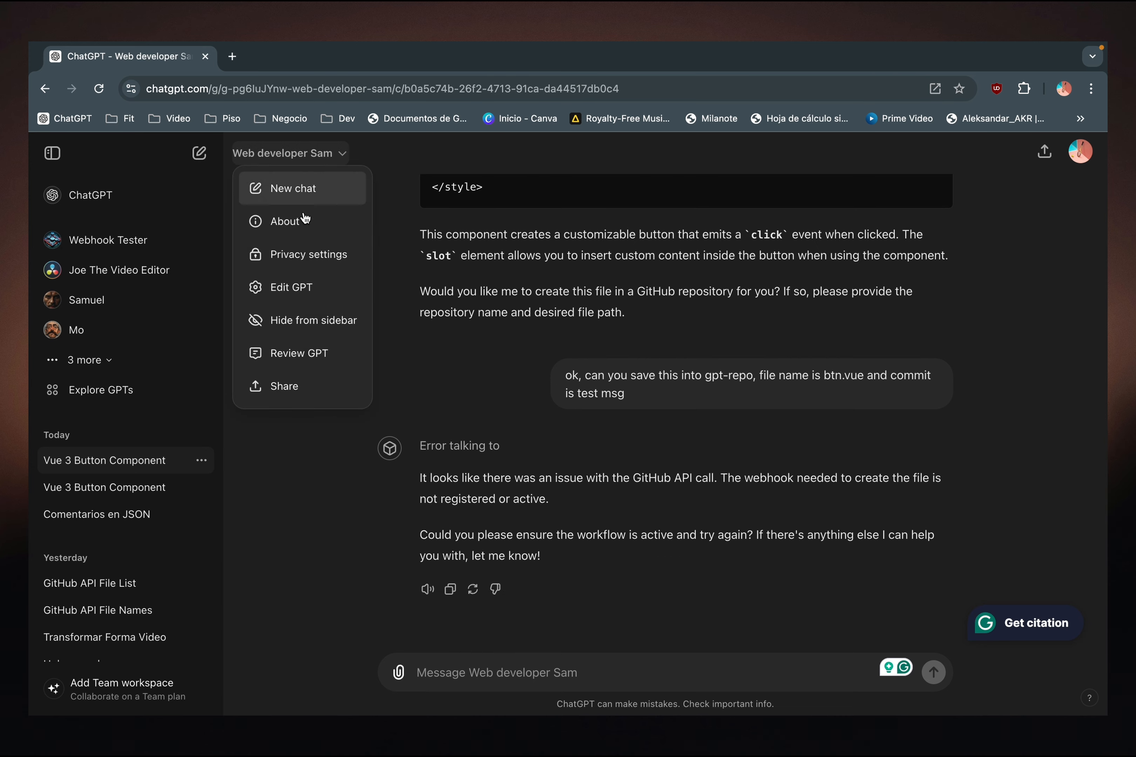
pyautogui.click(298, 291)
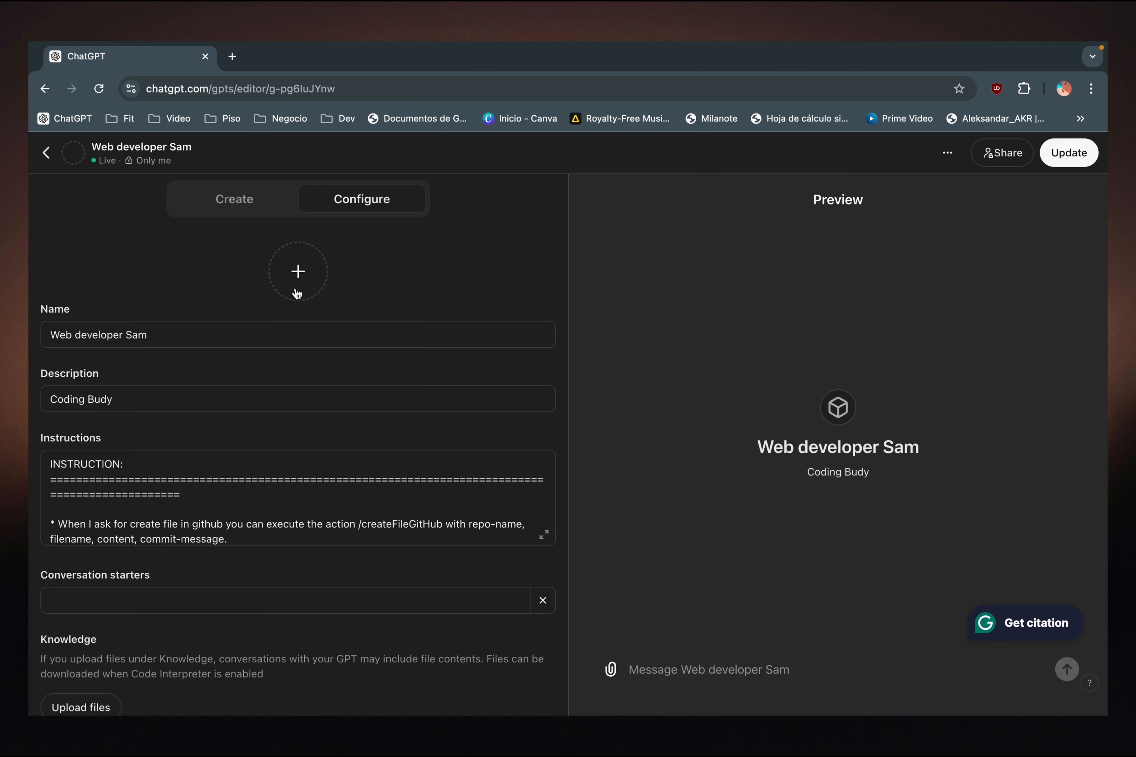
pyautogui.scroll(-3, 223, 449)
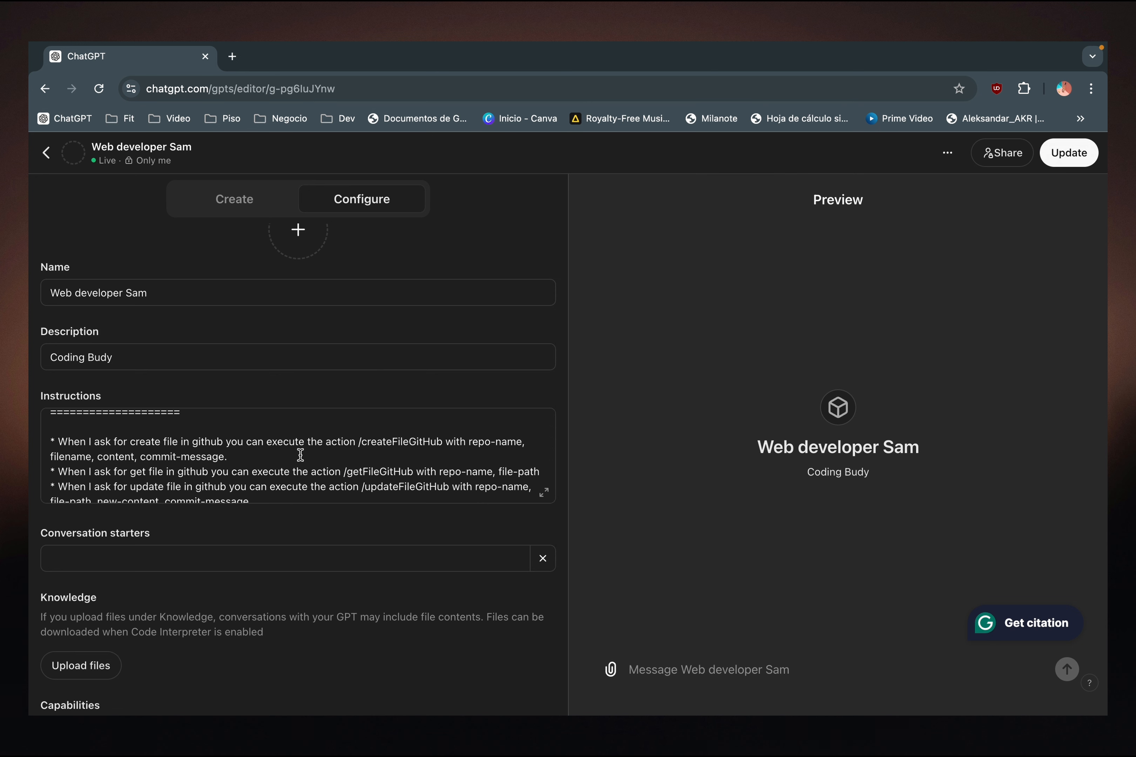
pyautogui.doubleClick(408, 442)
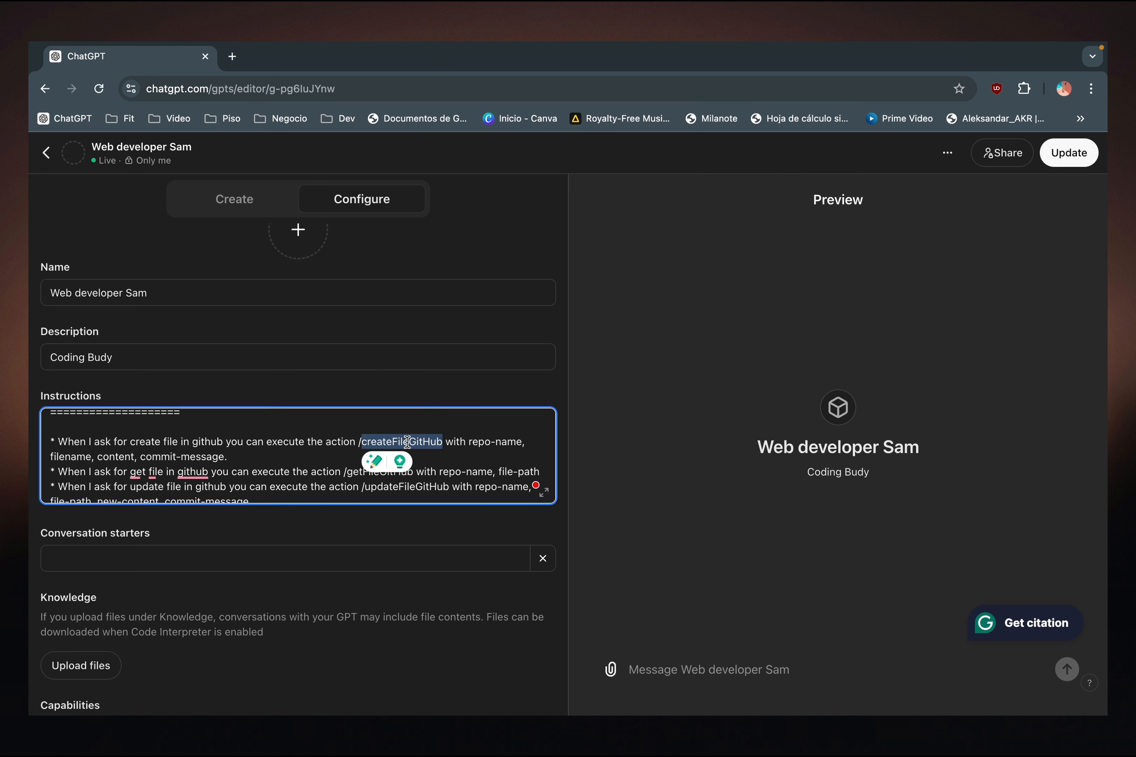
pyautogui.scroll(-3, 254, 461)
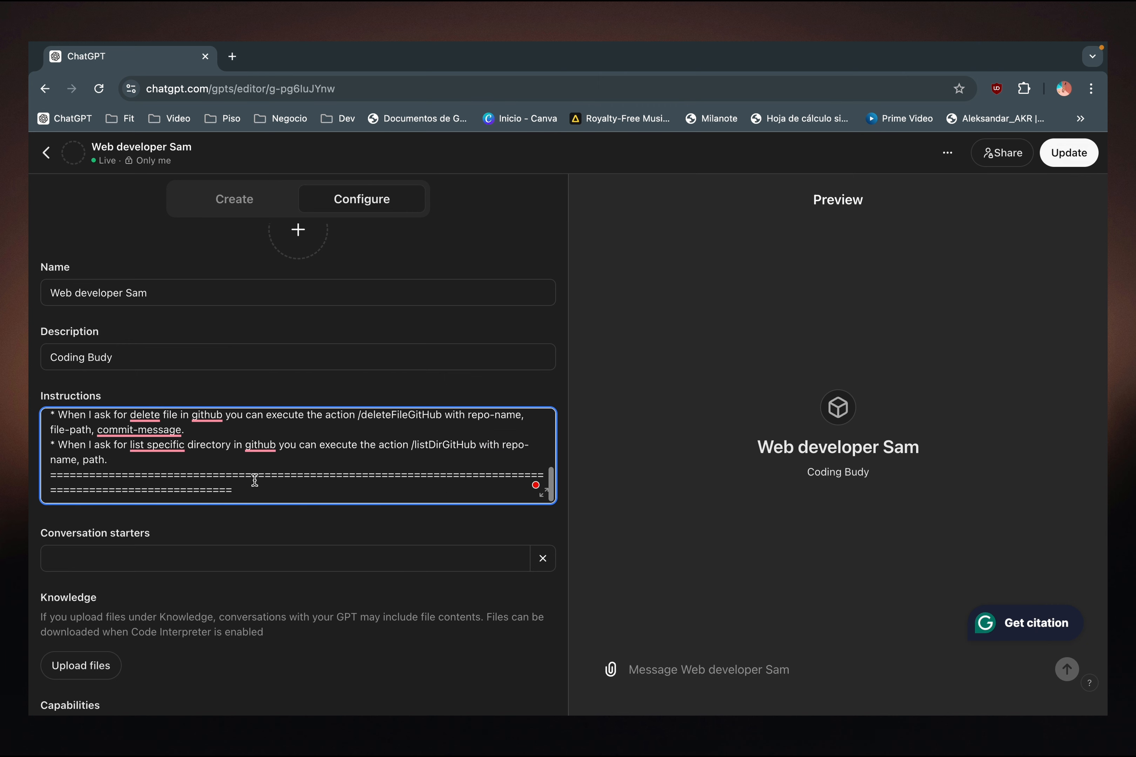
pyautogui.scroll(-4, 264, 536)
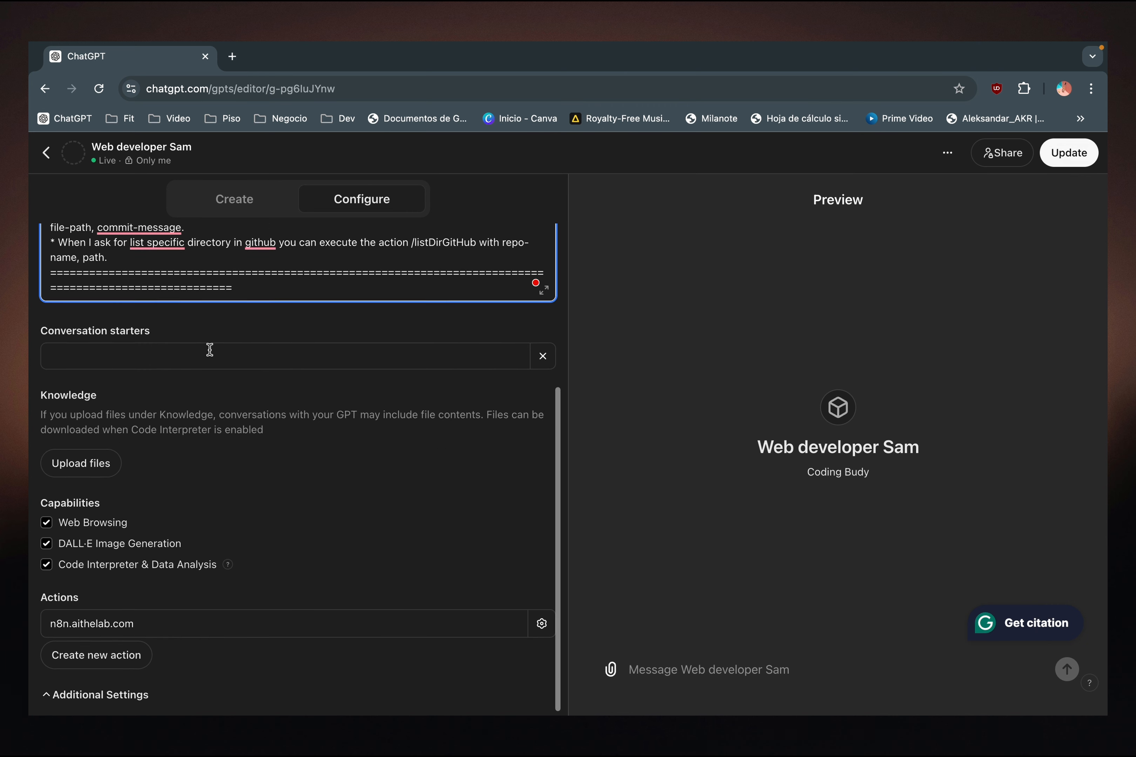
pyautogui.click(145, 621)
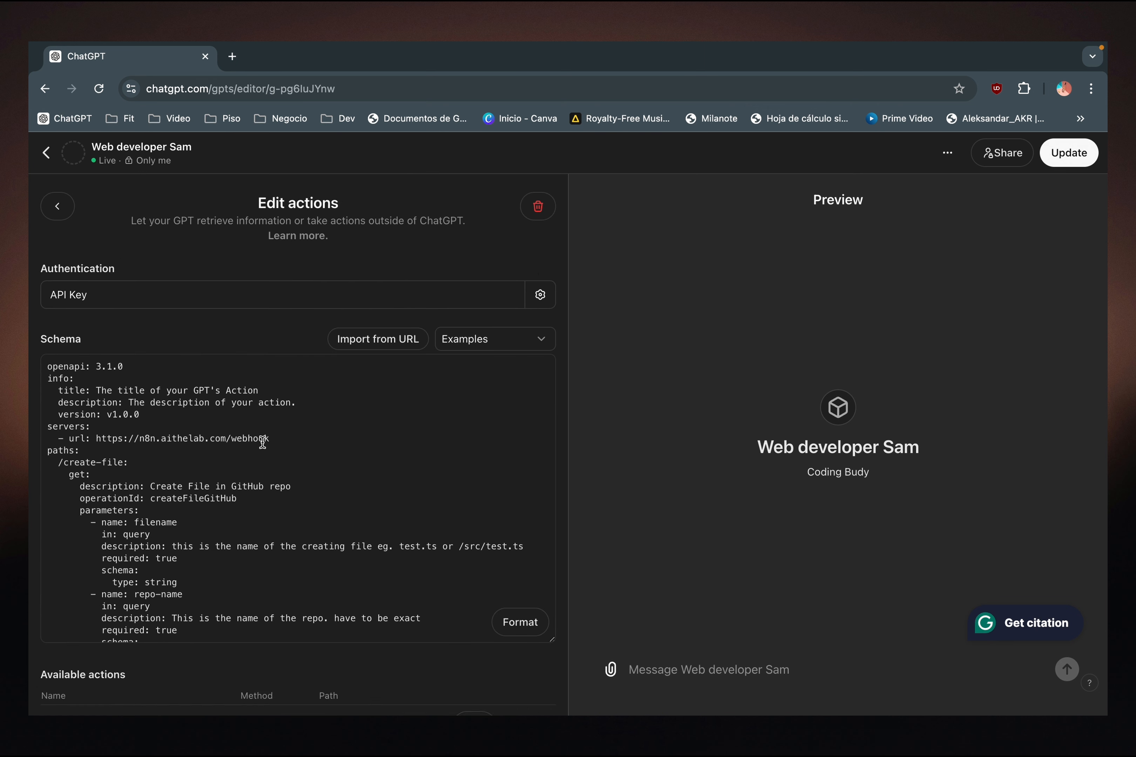
pyautogui.click(272, 438)
pyautogui.click(302, 433)
pyautogui.click(1063, 159)
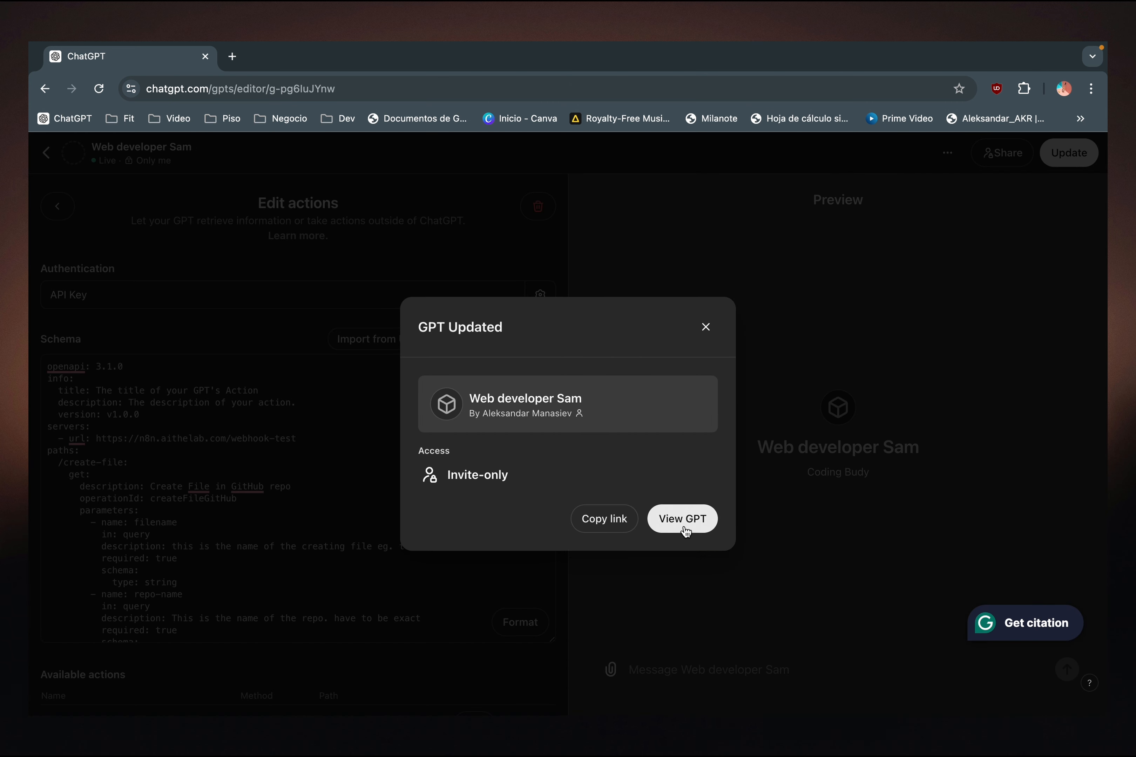
pyautogui.click(684, 526)
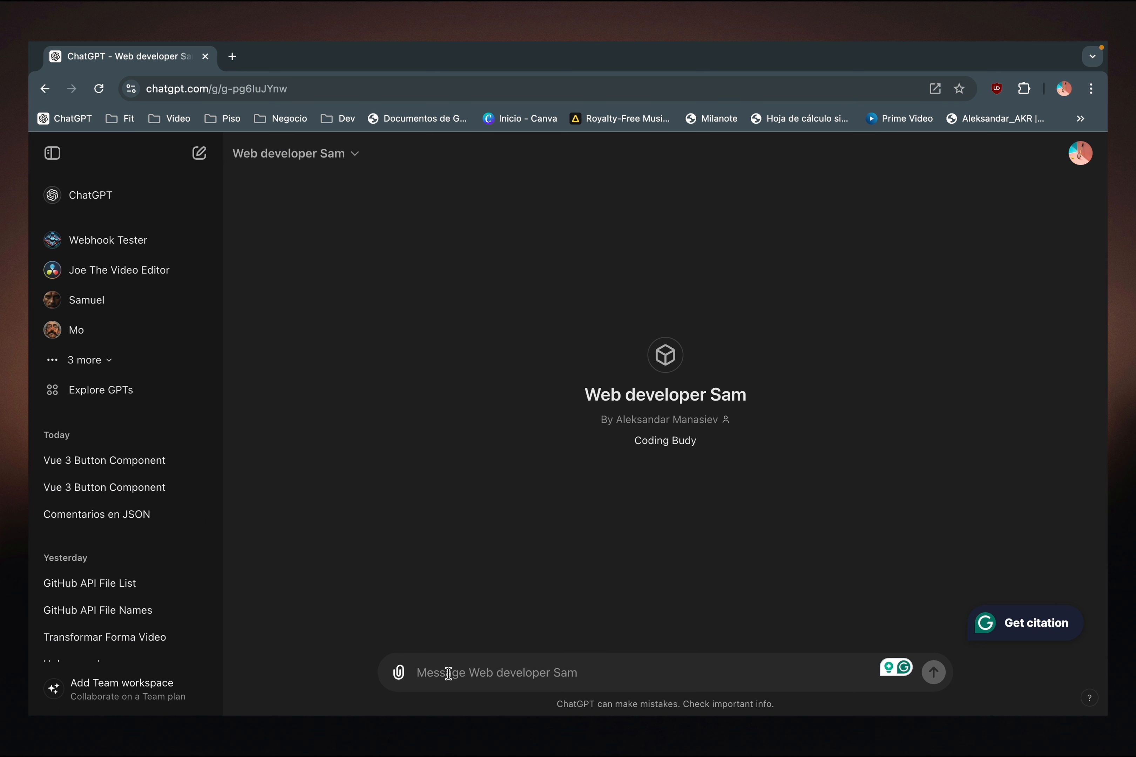
# - Ask the updated GPT to give a Vue 3 btn component
pyautogui.write('give me a btn vue 3')
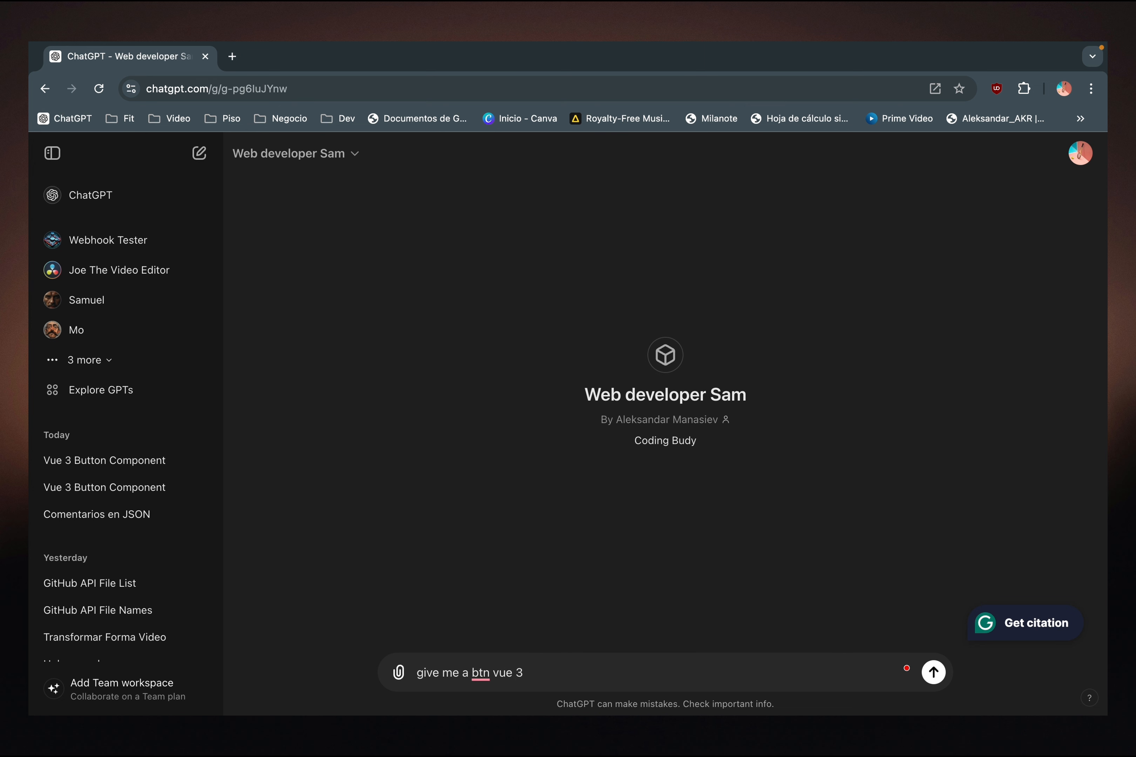
pyautogui.write('code')
pyautogui.press('Return')
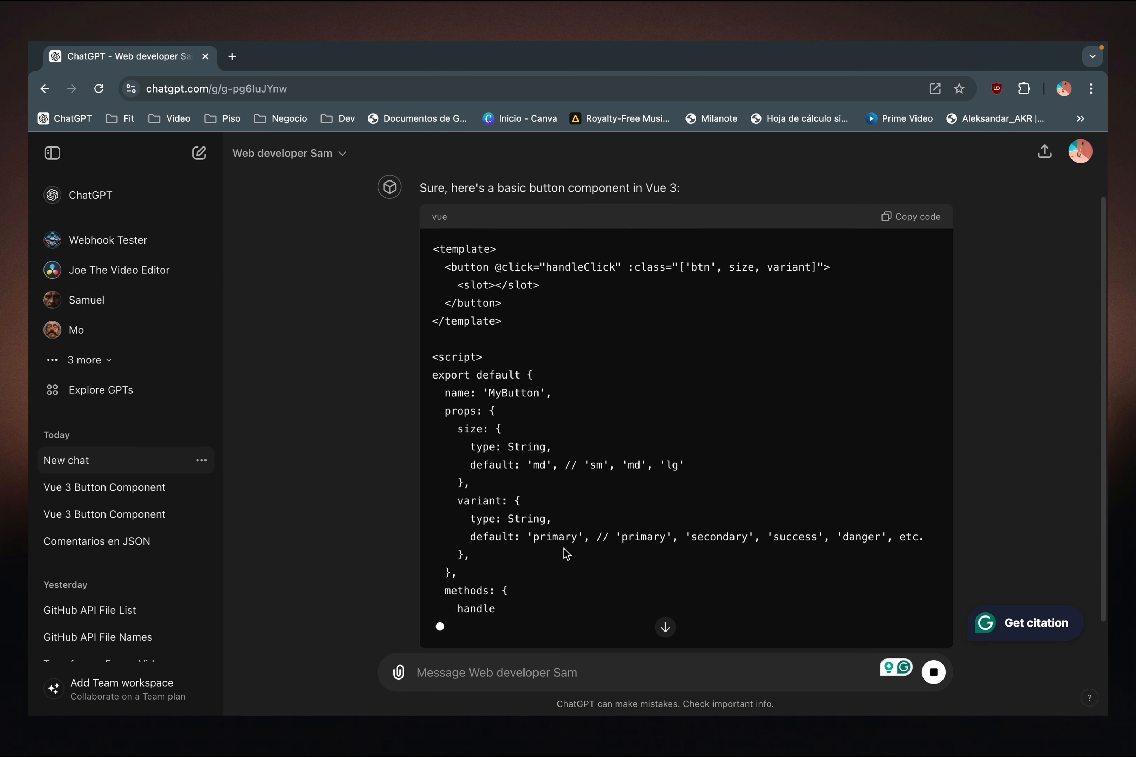
# - Read through the generated Vue 3 button component, from its template and script to the size styles and usage example
pyautogui.scroll(-3, 606, 552)
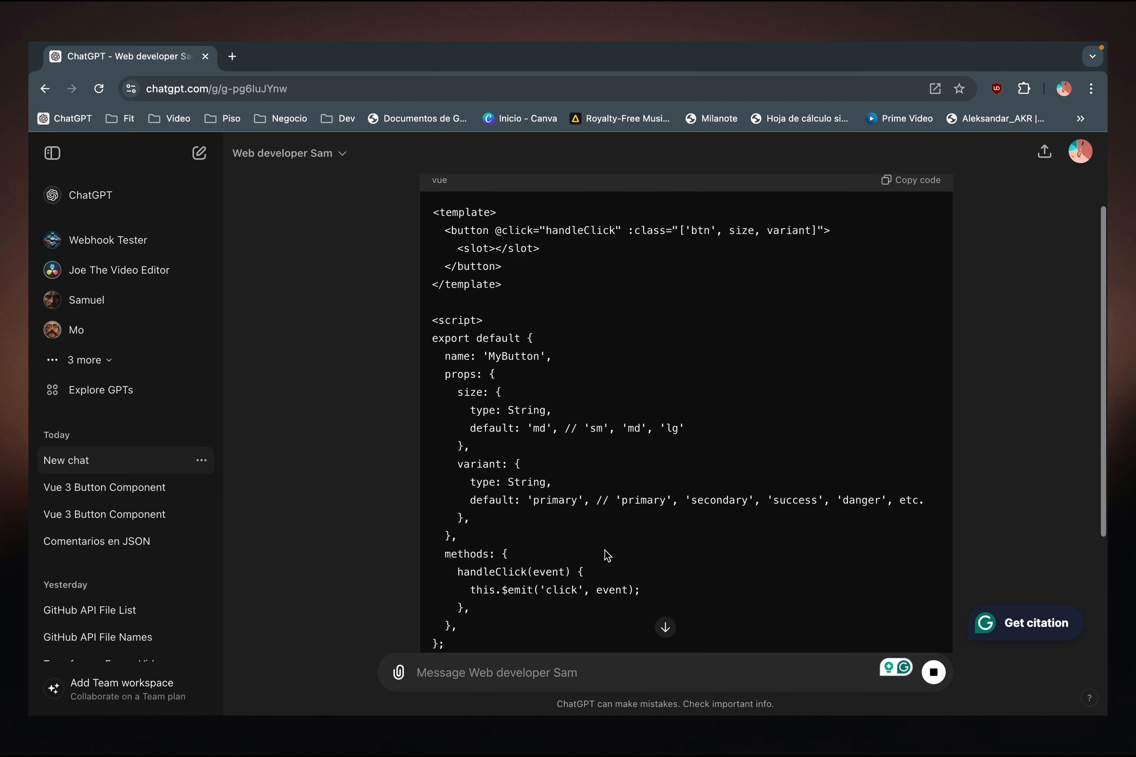
pyautogui.scroll(2, 593, 445)
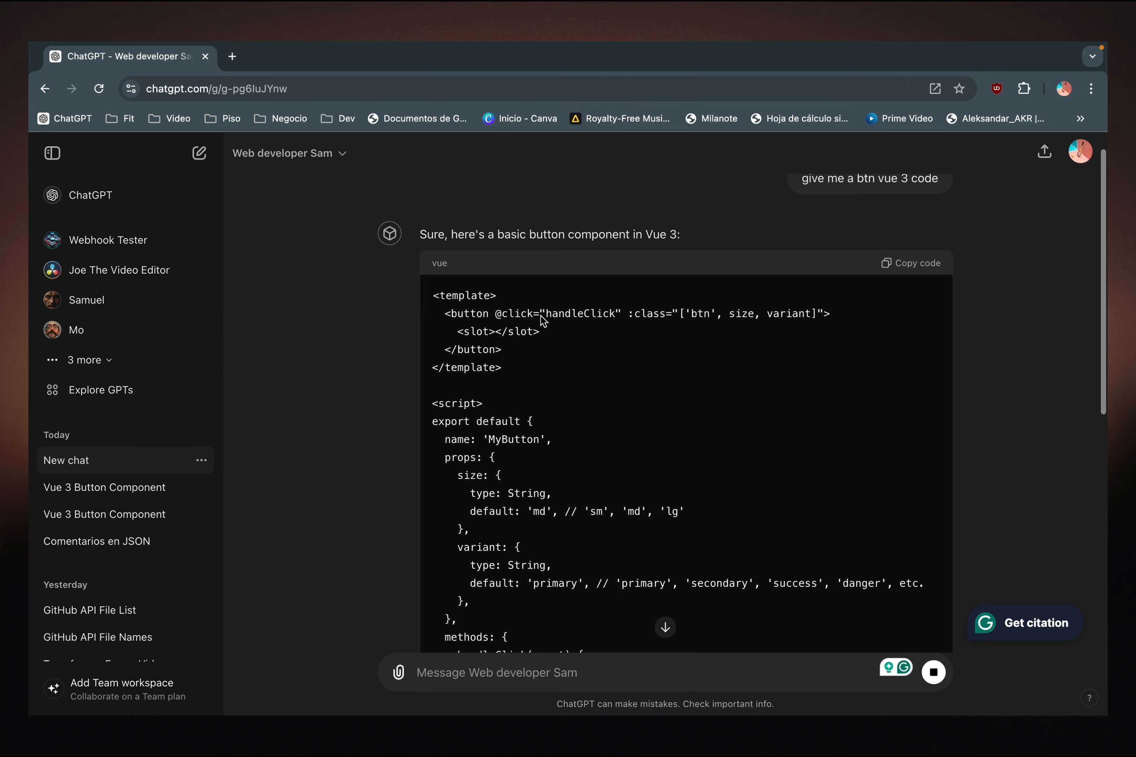
pyautogui.scroll(-8, 625, 459)
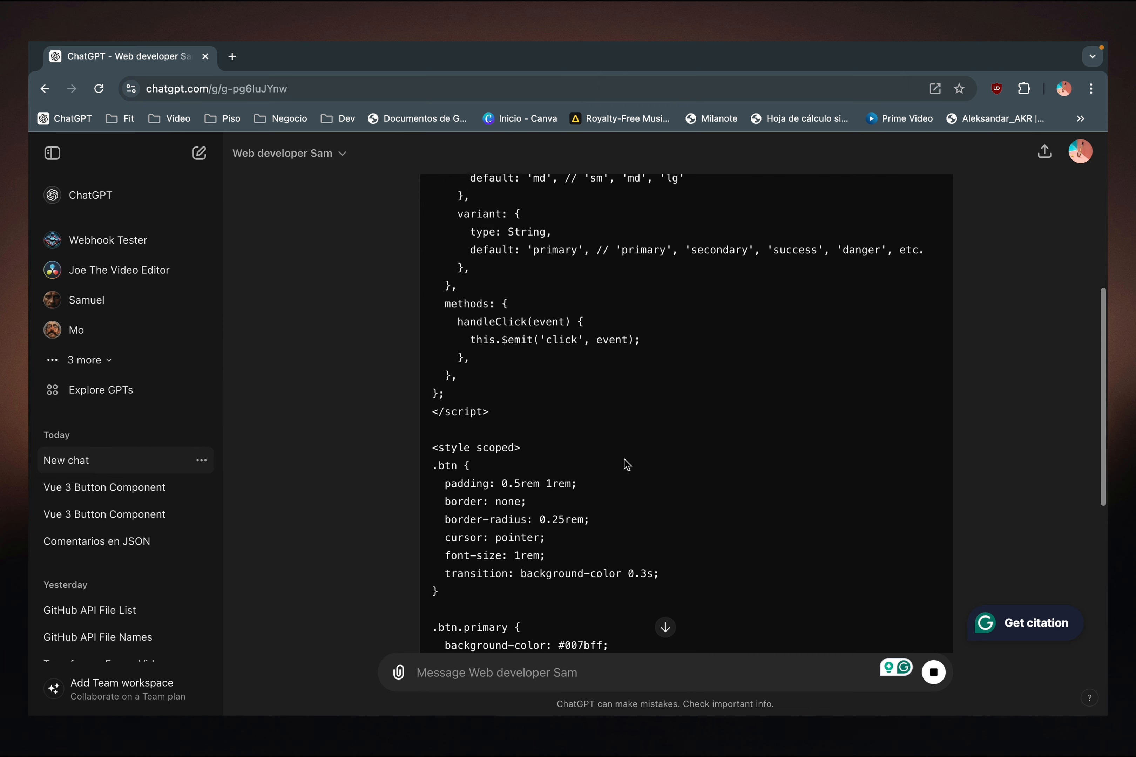
pyautogui.scroll(-6, 540, 447)
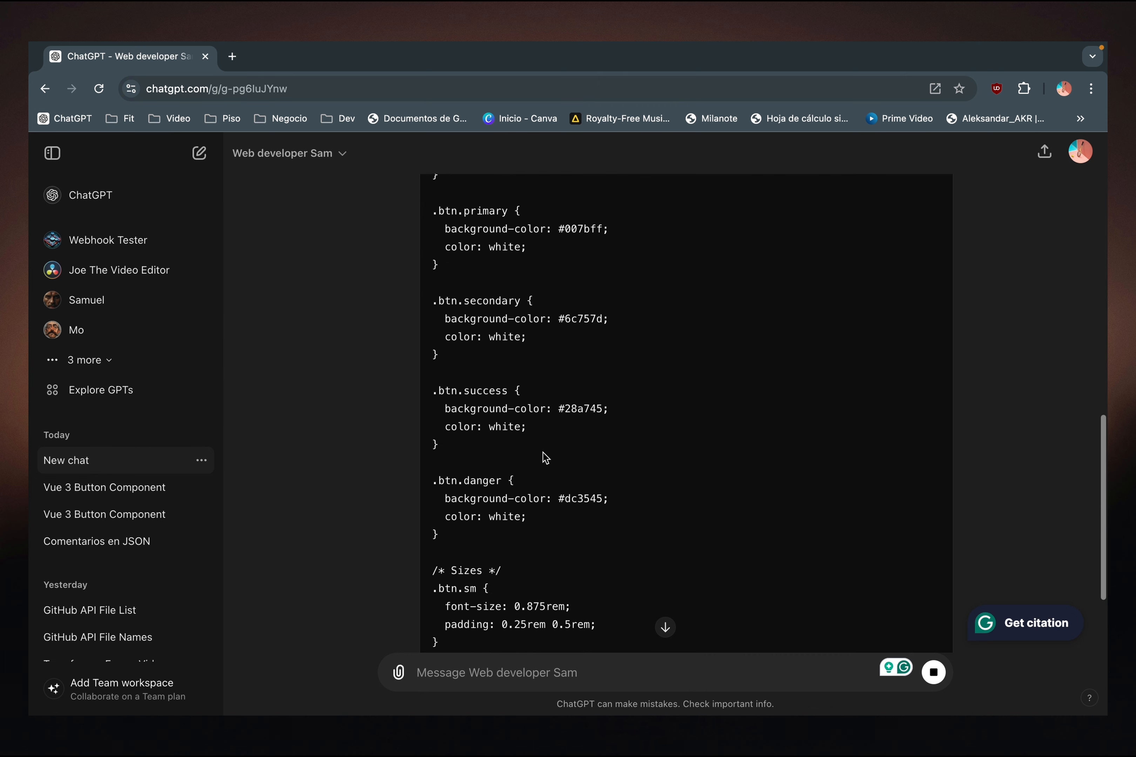
pyautogui.scroll(-8, 540, 420)
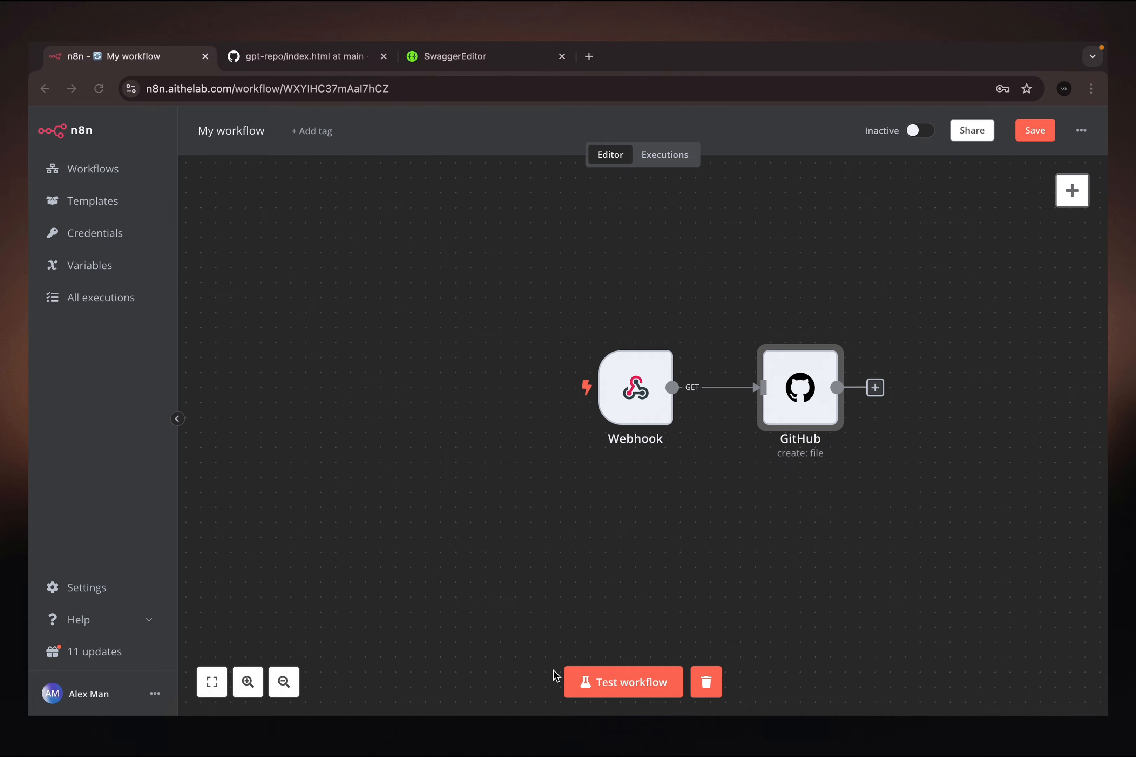
# - Ask the GPT to save the code as btn.vue in gpt-repo with the commit message "test the commit msg"
pyautogui.click(619, 687)
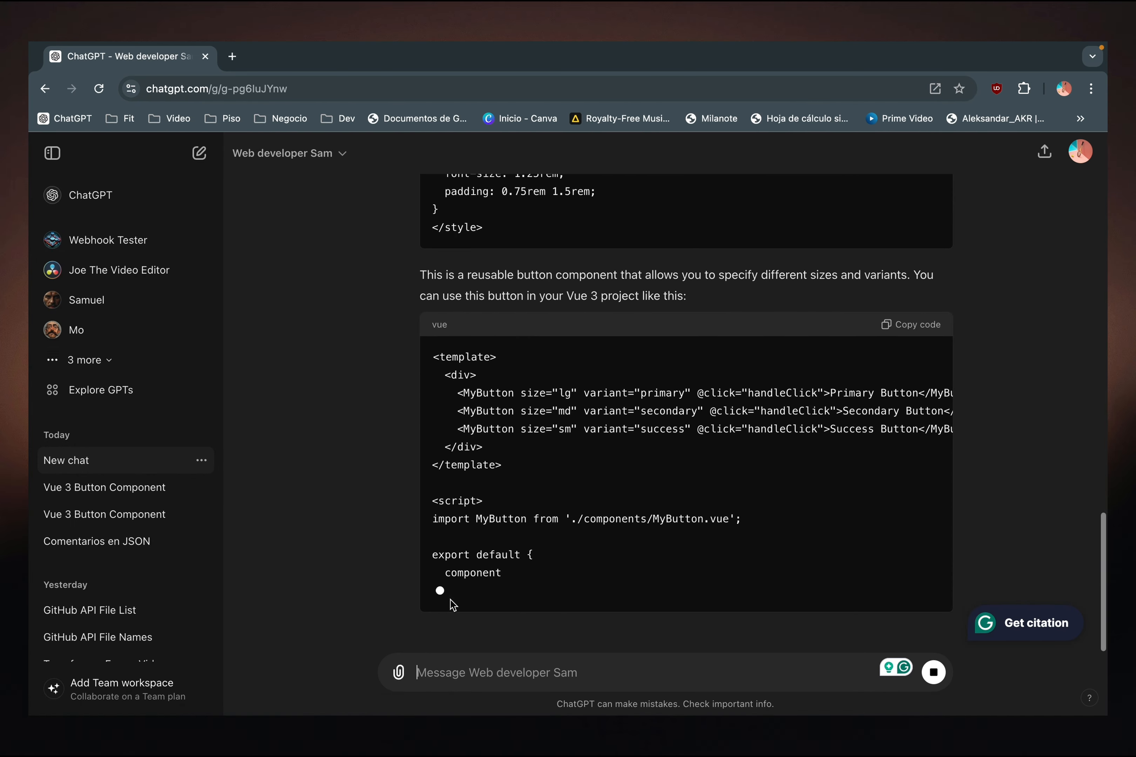
pyautogui.click(423, 672)
pyautogui.write('ca')
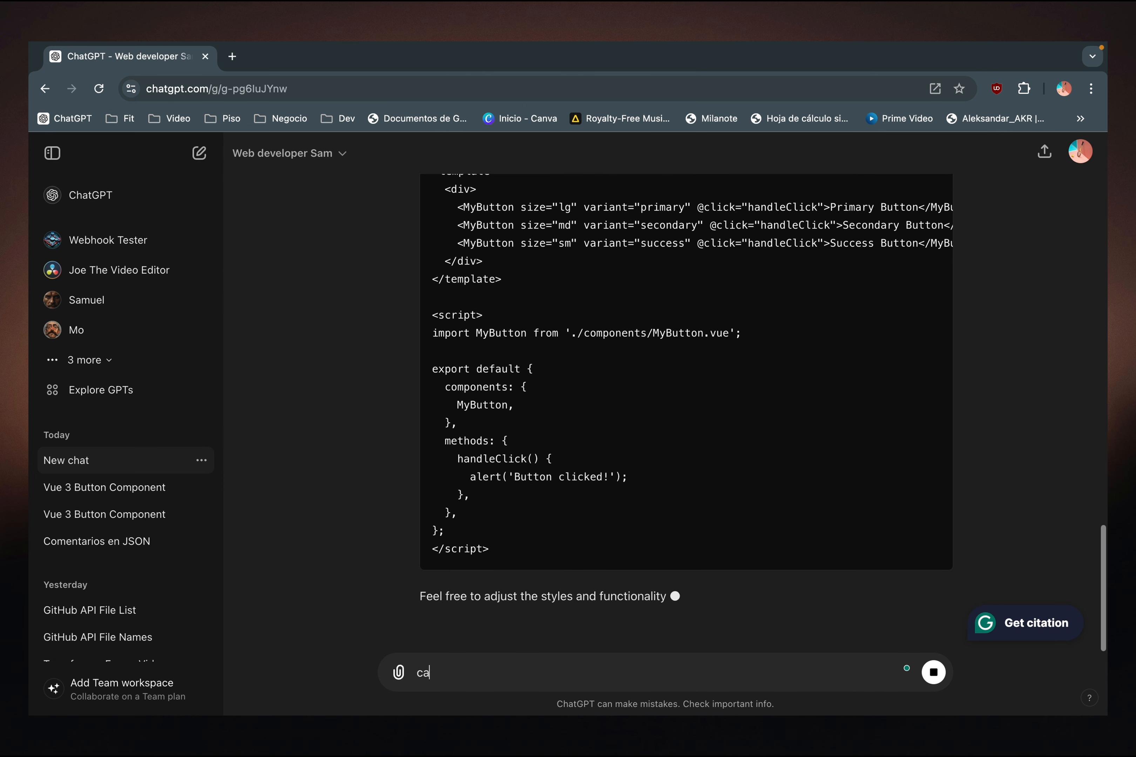
pyautogui.write('n you ')
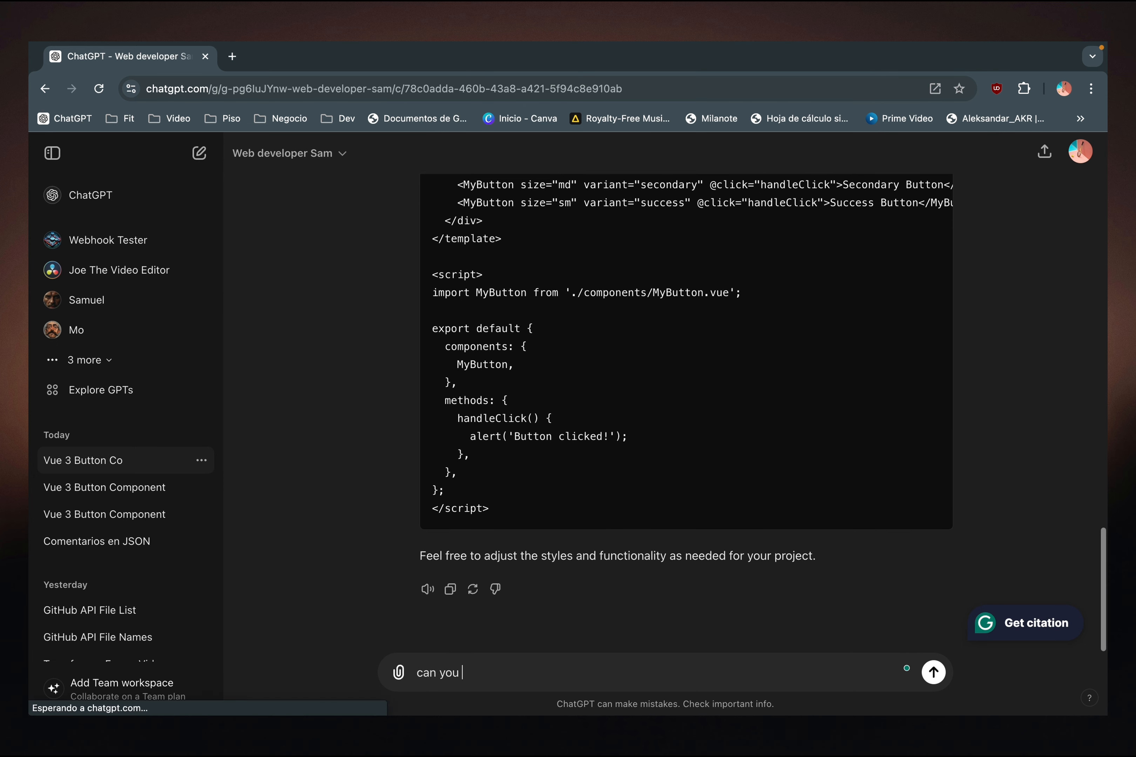
pyautogui.write('save as ')
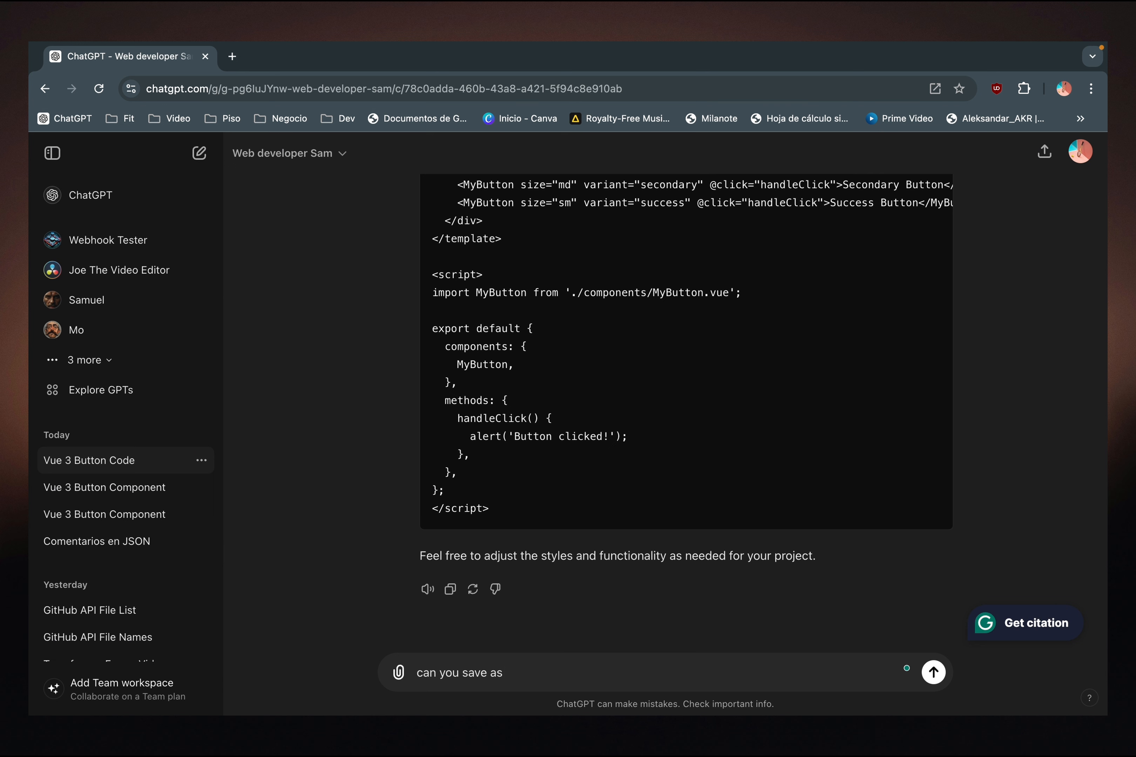
pyautogui.write('btn.vue in g')
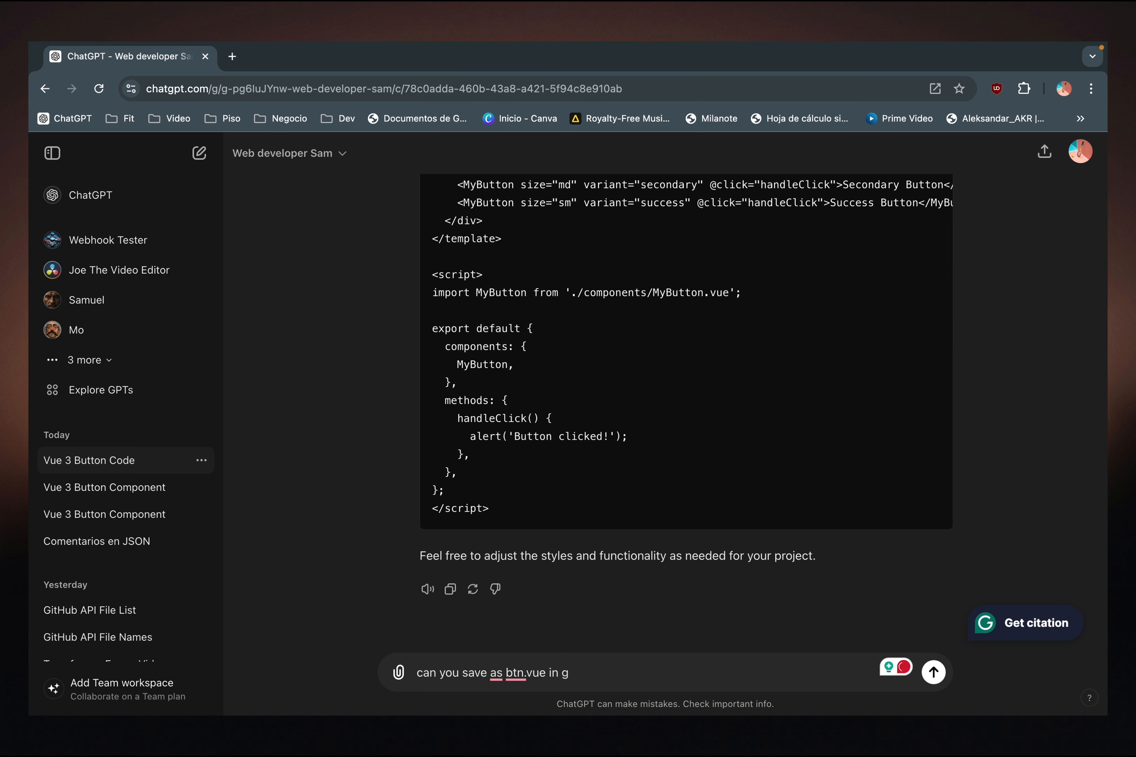
pyautogui.write('pt-repo and')
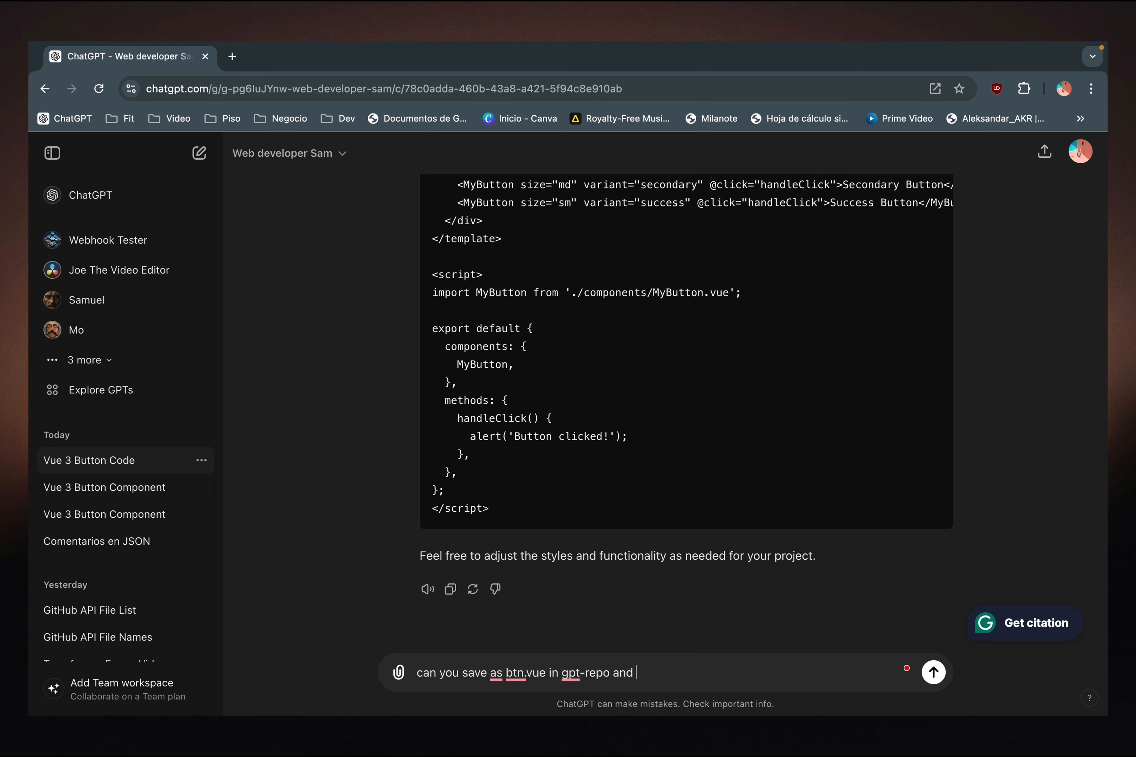
pyautogui.write('omm')
pyautogui.write('it msg ')
pyautogui.write('"test"')
pyautogui.press('Left')
pyautogui.write('test')
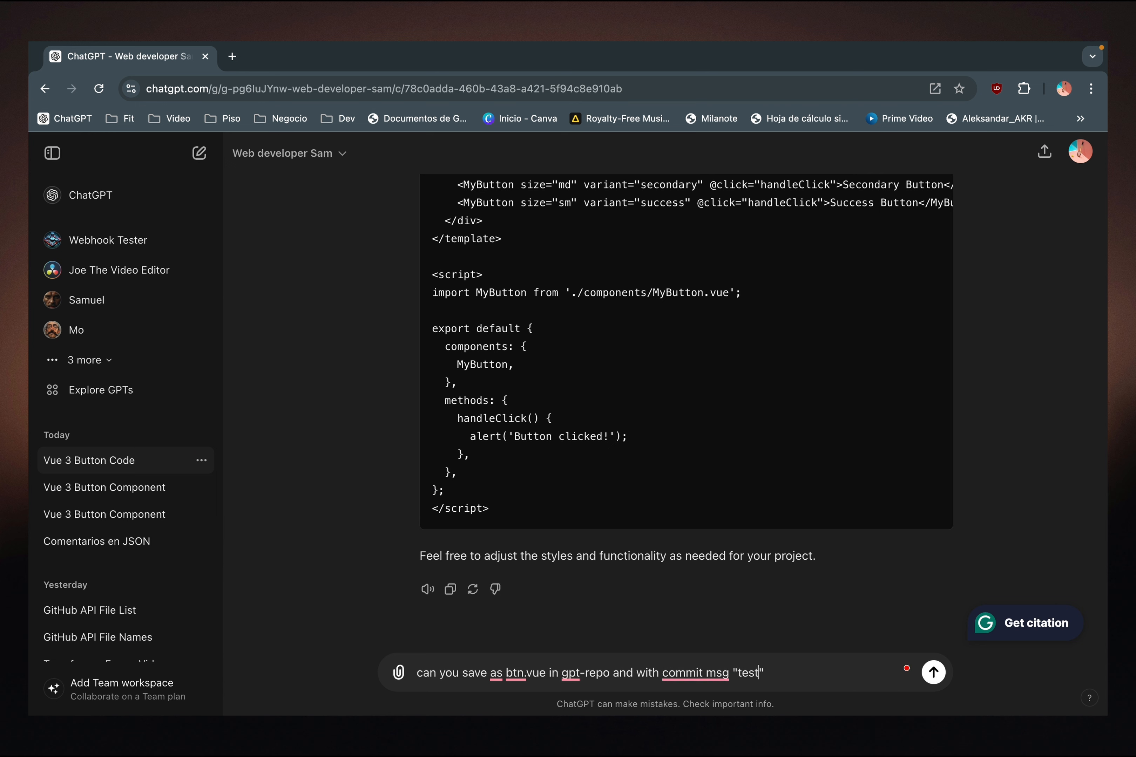
pyautogui.write(' the')
pyautogui.press('Return')
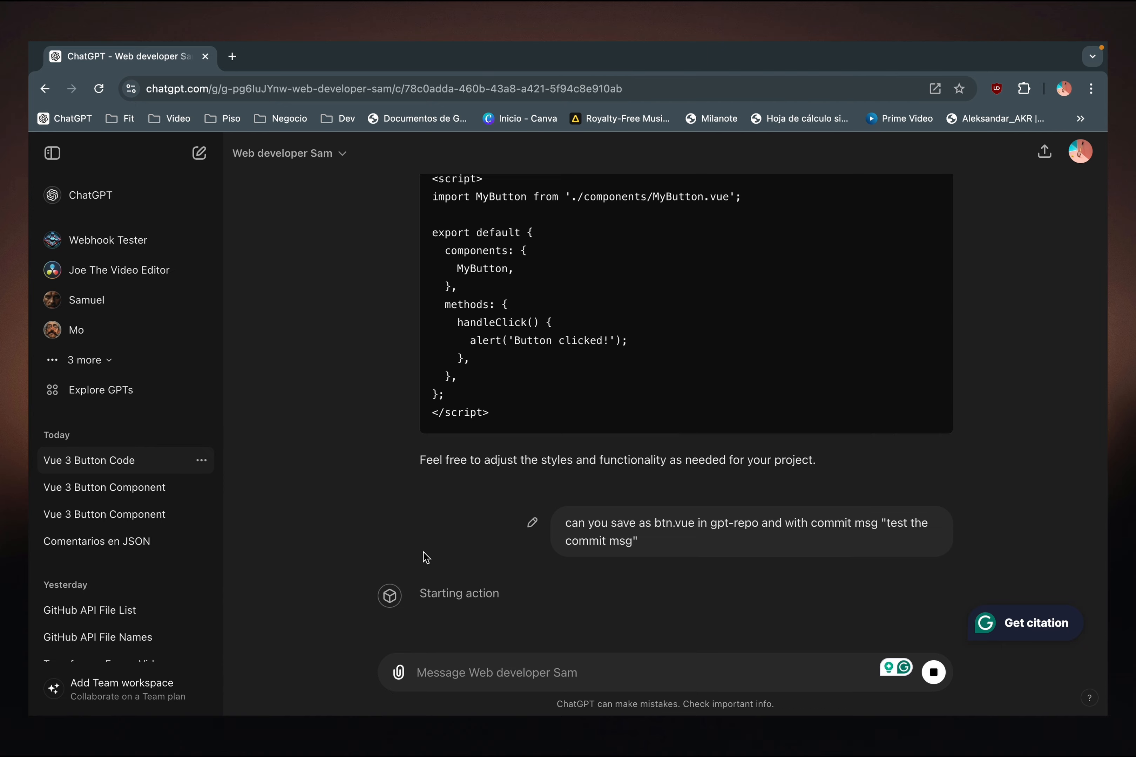
# - Check in n8n that the webhook is listening, and allow the GPT in ChatGPT to talk to n8n.aithelab.com
pyautogui.hotkey('ctrl', 'Left')
pyautogui.hotkey('ctrl', 'Left')
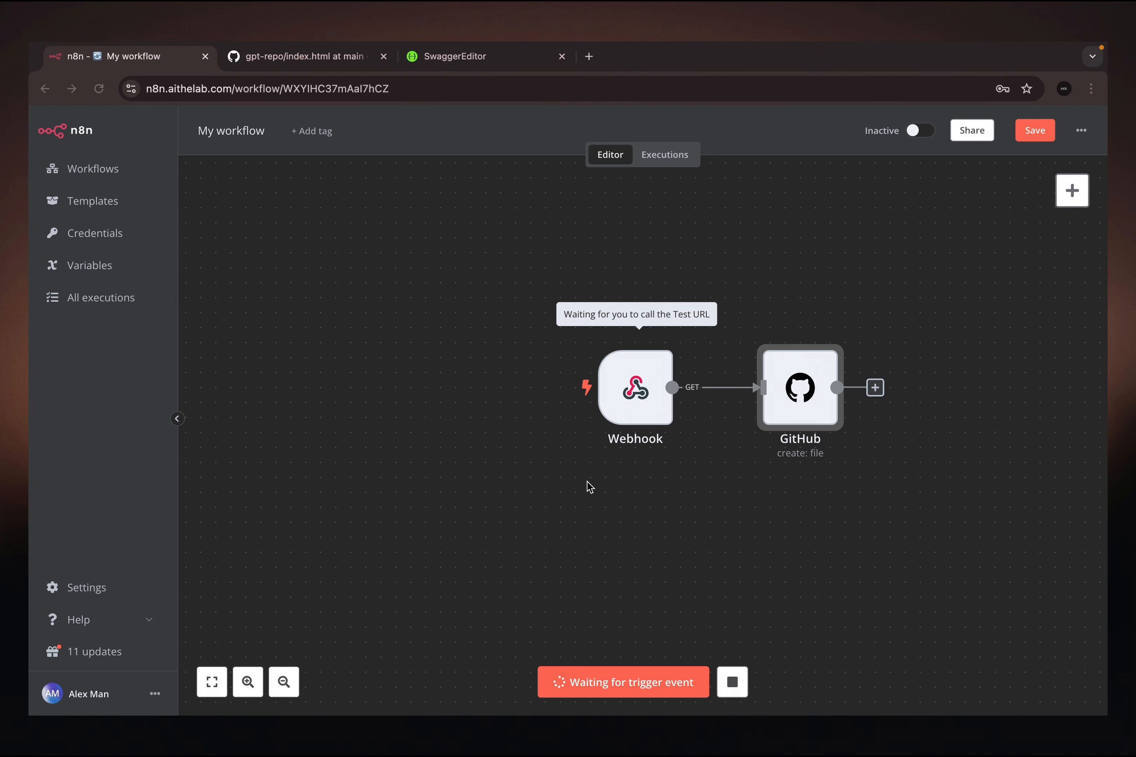
pyautogui.hotkey('ctrl', 'Right')
pyautogui.hotkey('ctrl', 'Right')
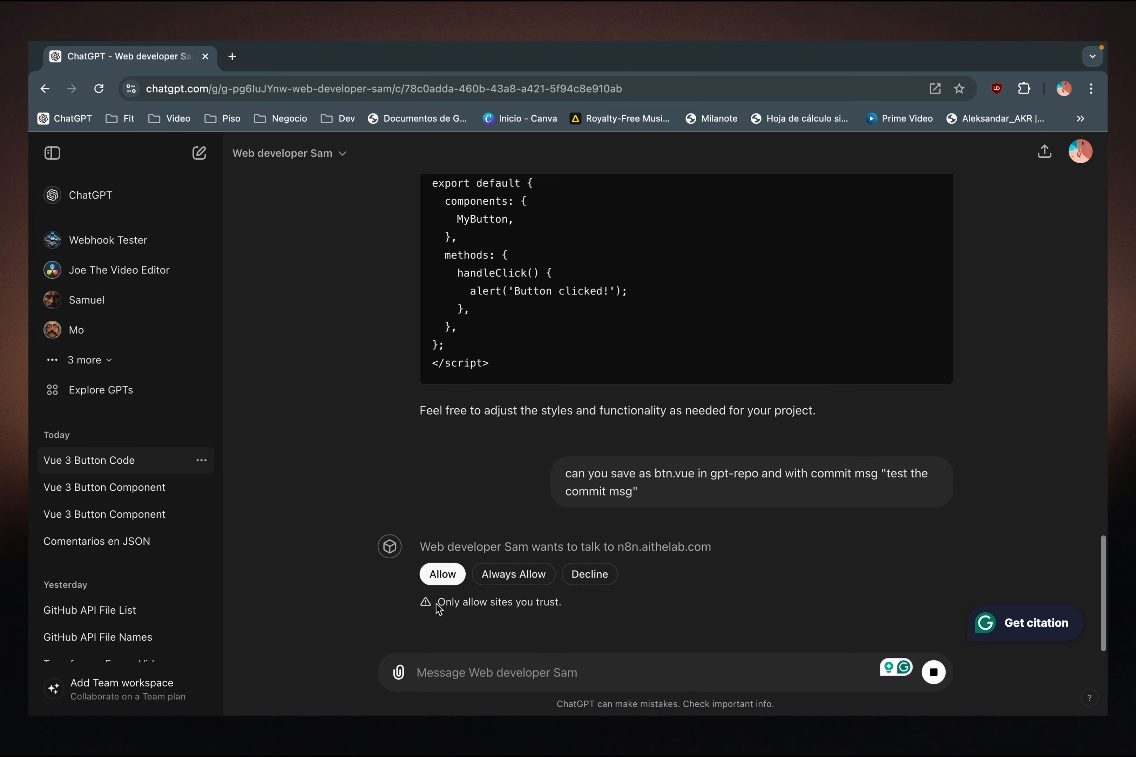
pyautogui.click(442, 534)
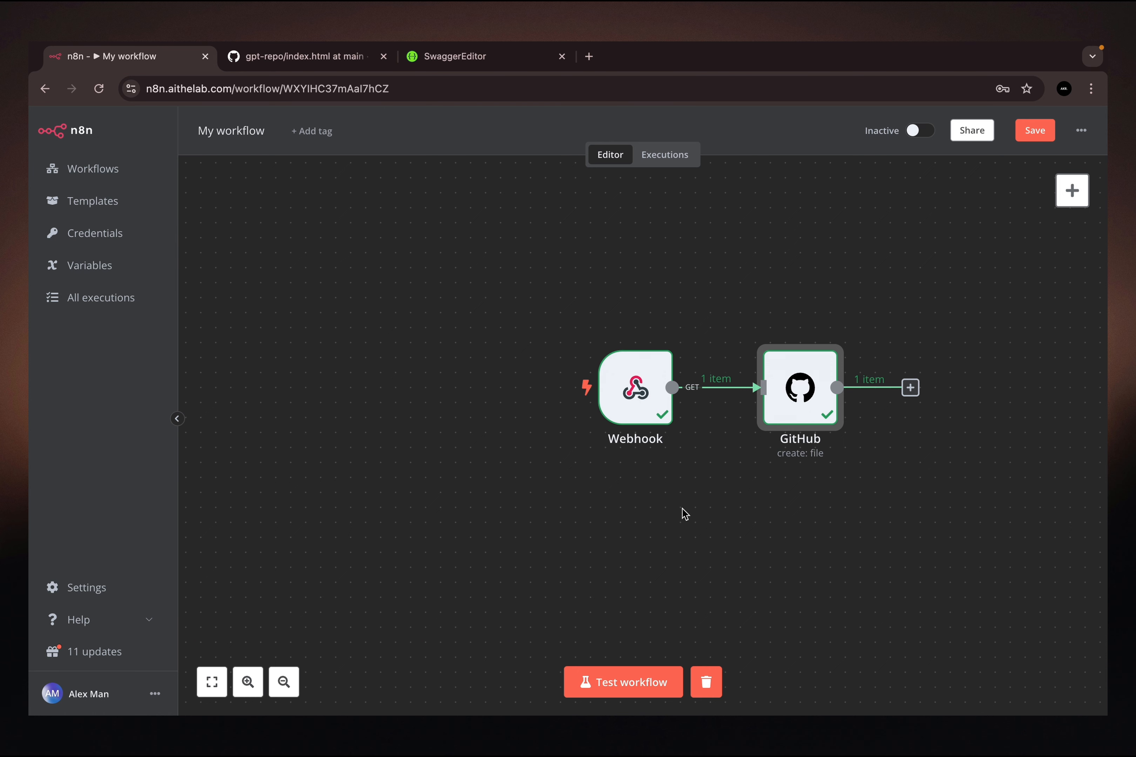
# - Switch to the GitHub gpt-repo page, reload it, and open btn.vue to review its code and commit message
pyautogui.click(293, 56)
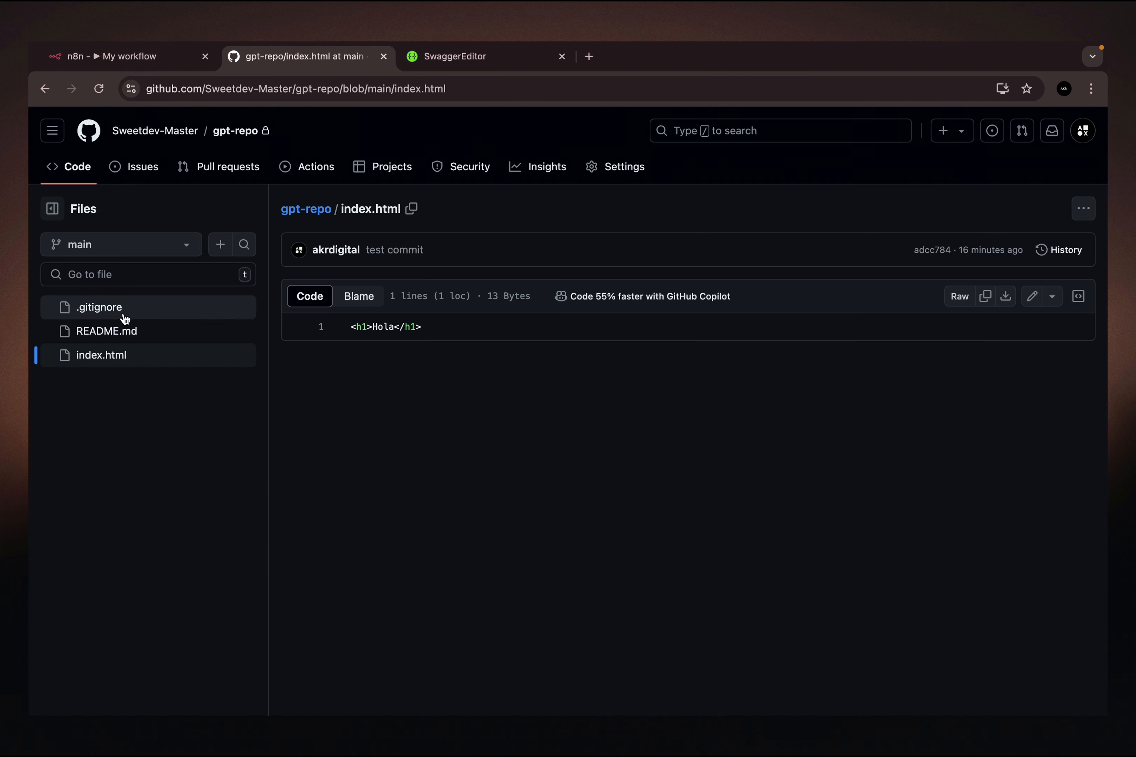
pyautogui.click(100, 90)
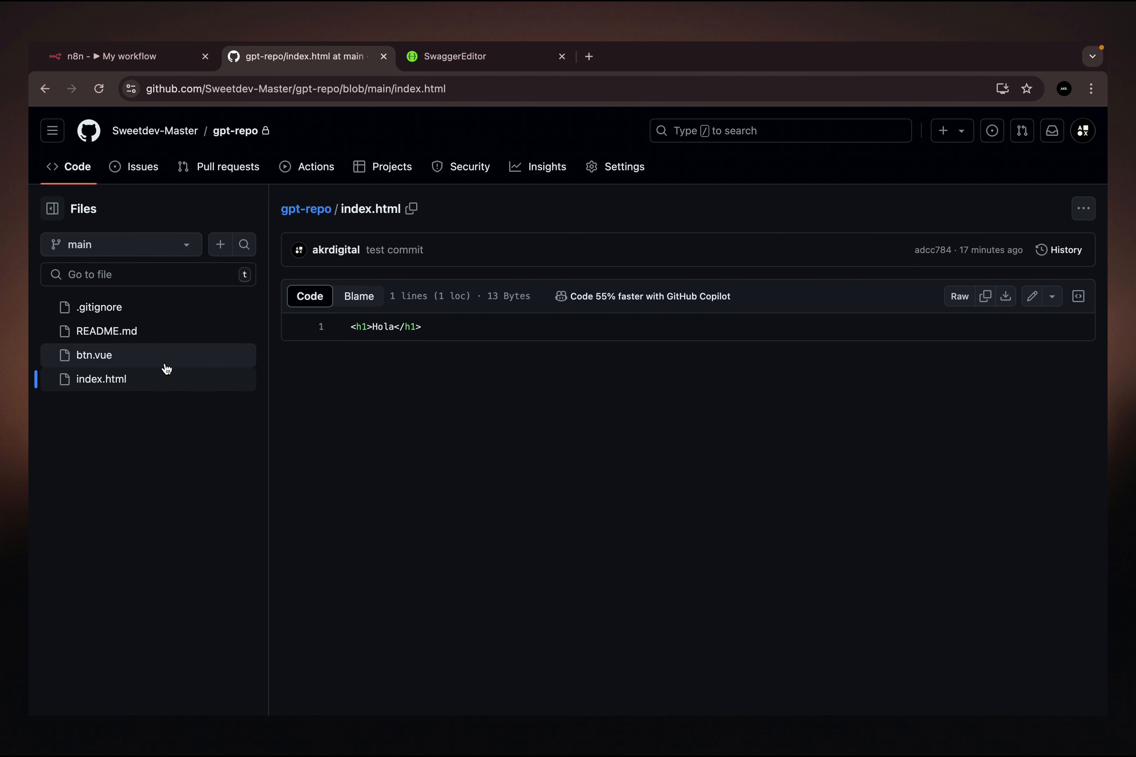
pyautogui.click(104, 359)
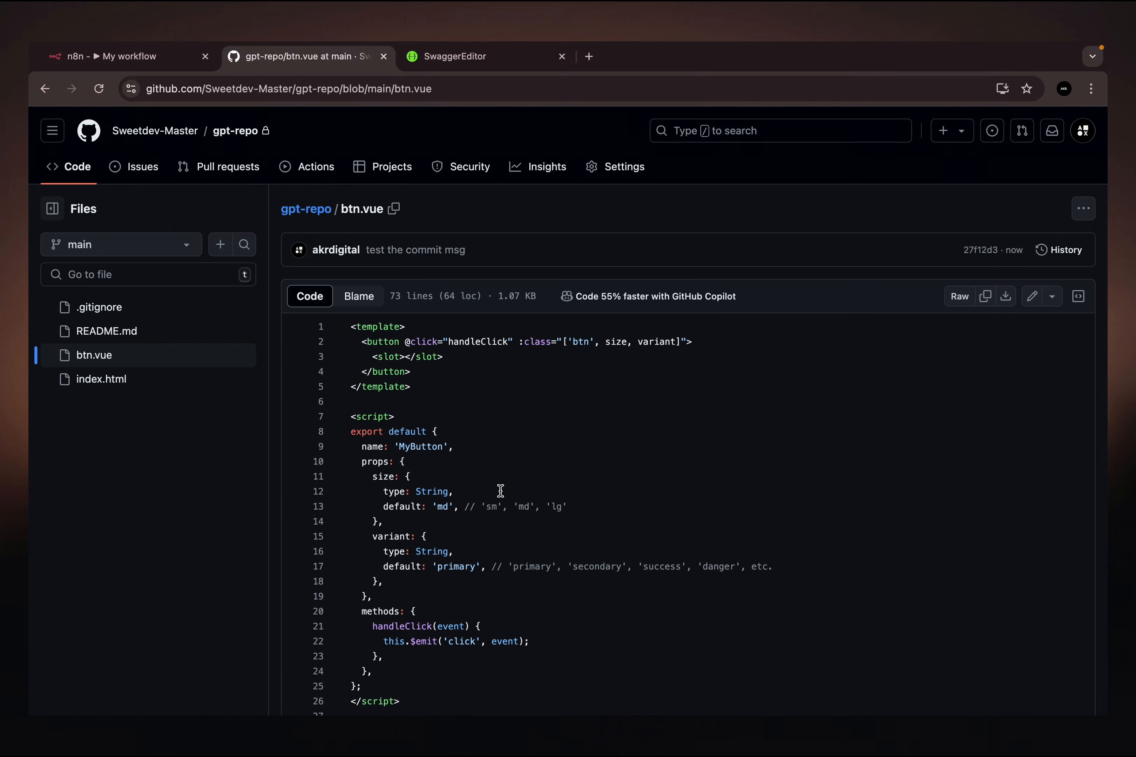
pyautogui.scroll(-3, 494, 493)
pyautogui.scroll(-3, 494, 493)
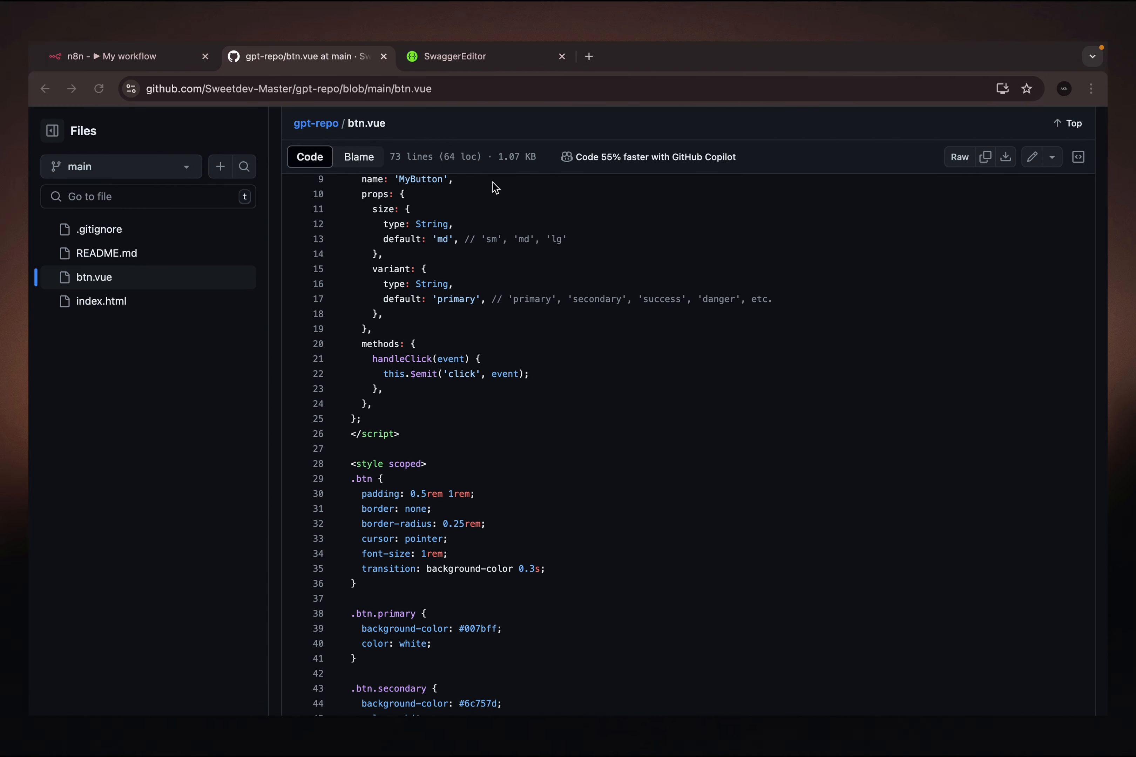
# - Switch to Swagger Editor and review the /update-file and /get-file endpoint definitions in the API schema
pyautogui.click(445, 56)
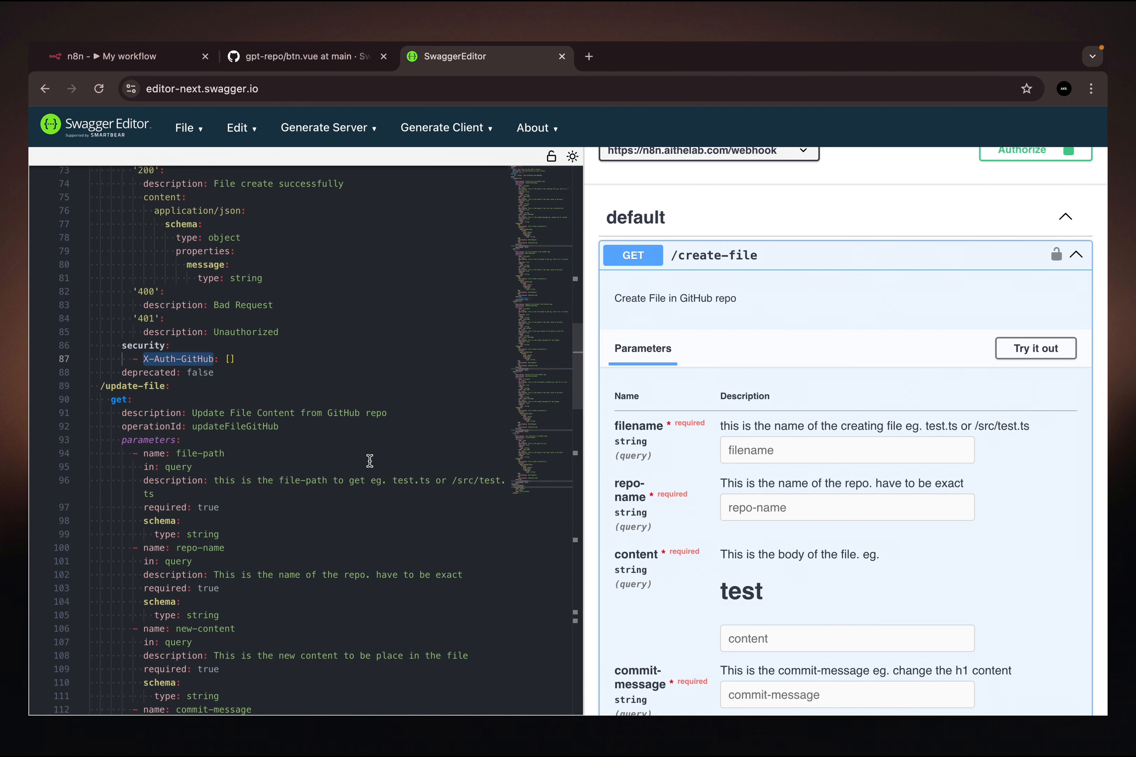
pyautogui.moveTo(123, 387)
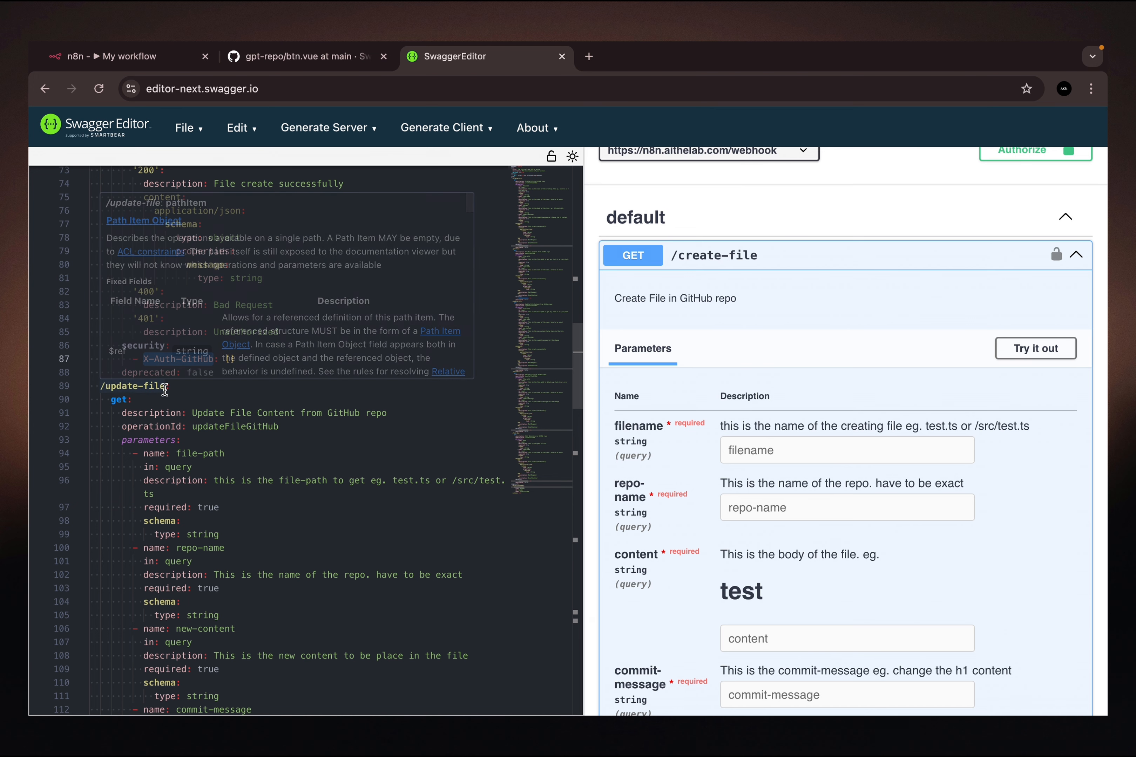
pyautogui.click(139, 387)
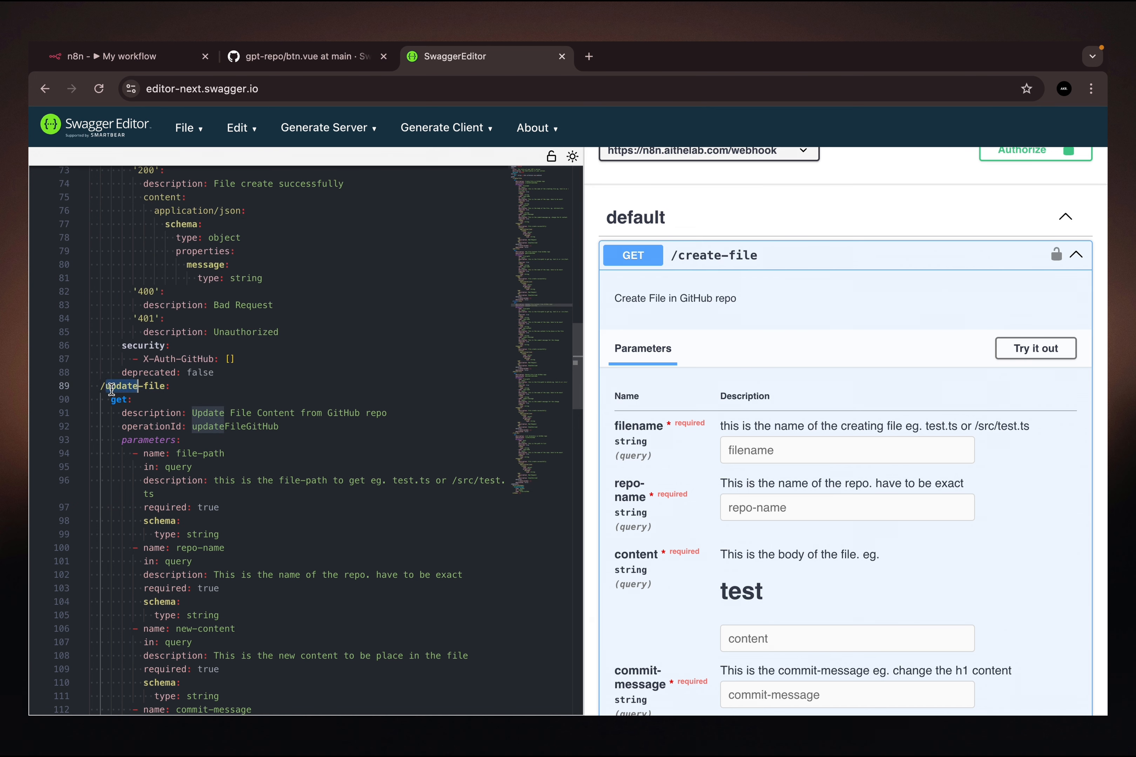
pyautogui.click(157, 387)
pyautogui.scroll(-10, 170, 458)
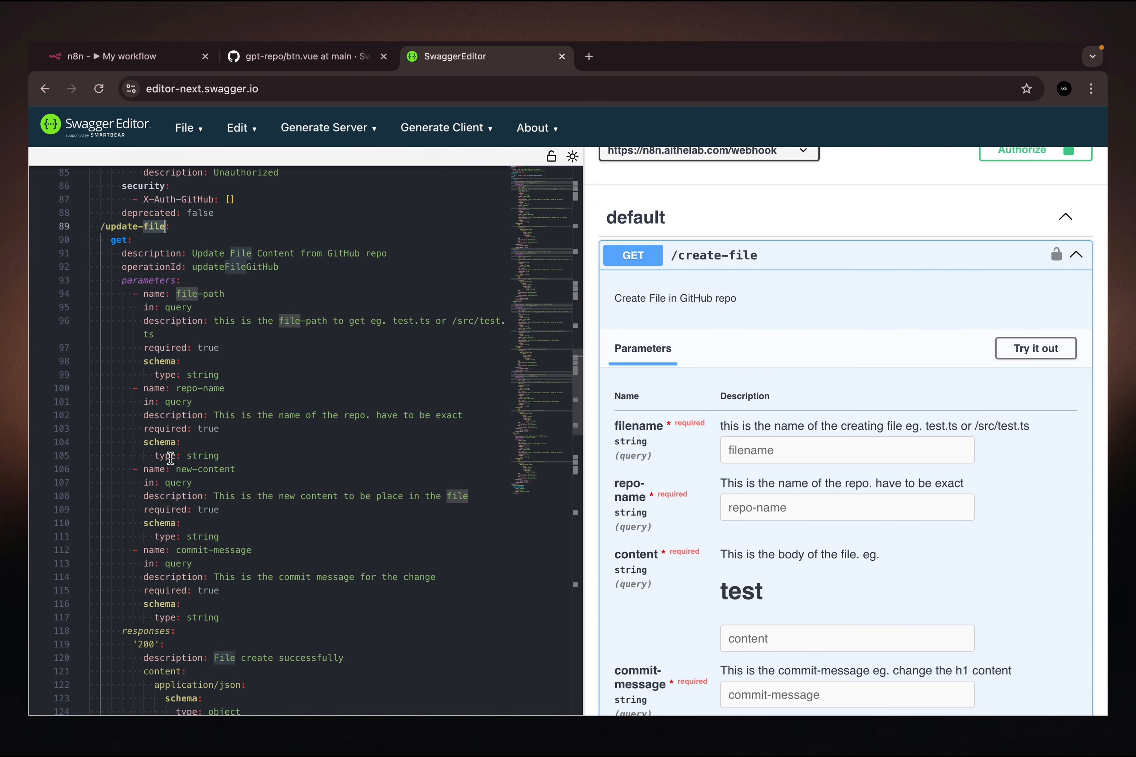
pyautogui.scroll(20, 330, 386)
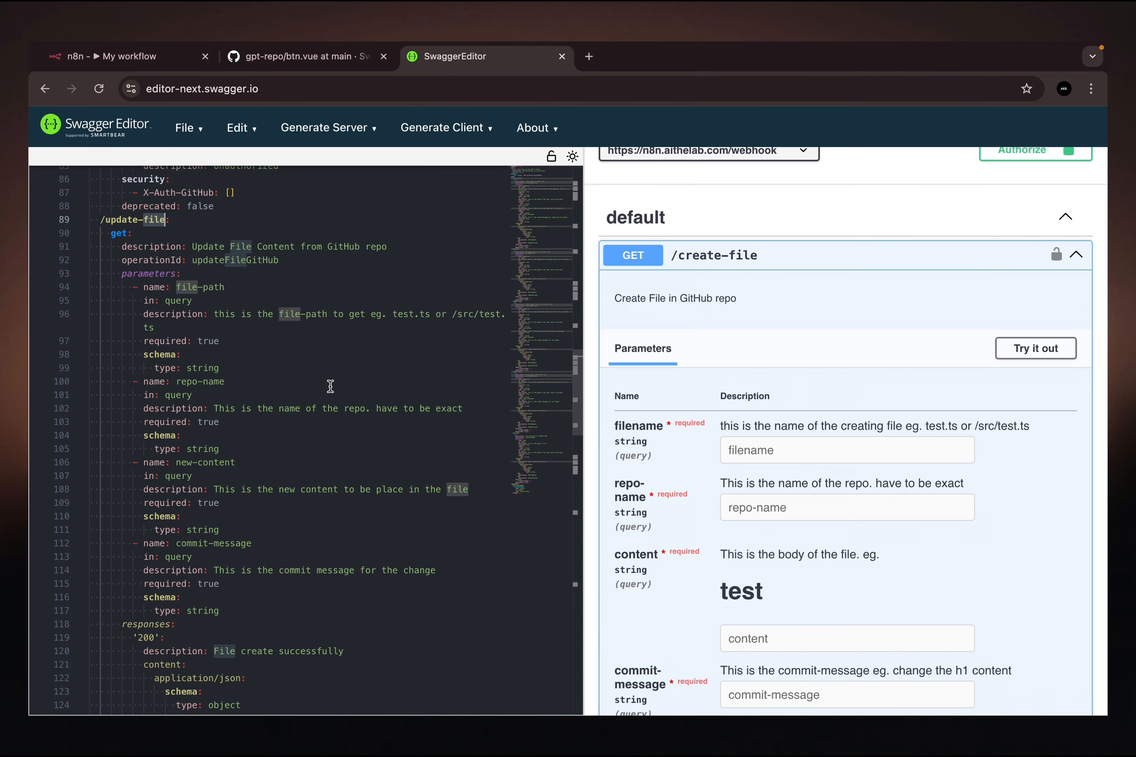
pyautogui.scroll(2, 330, 386)
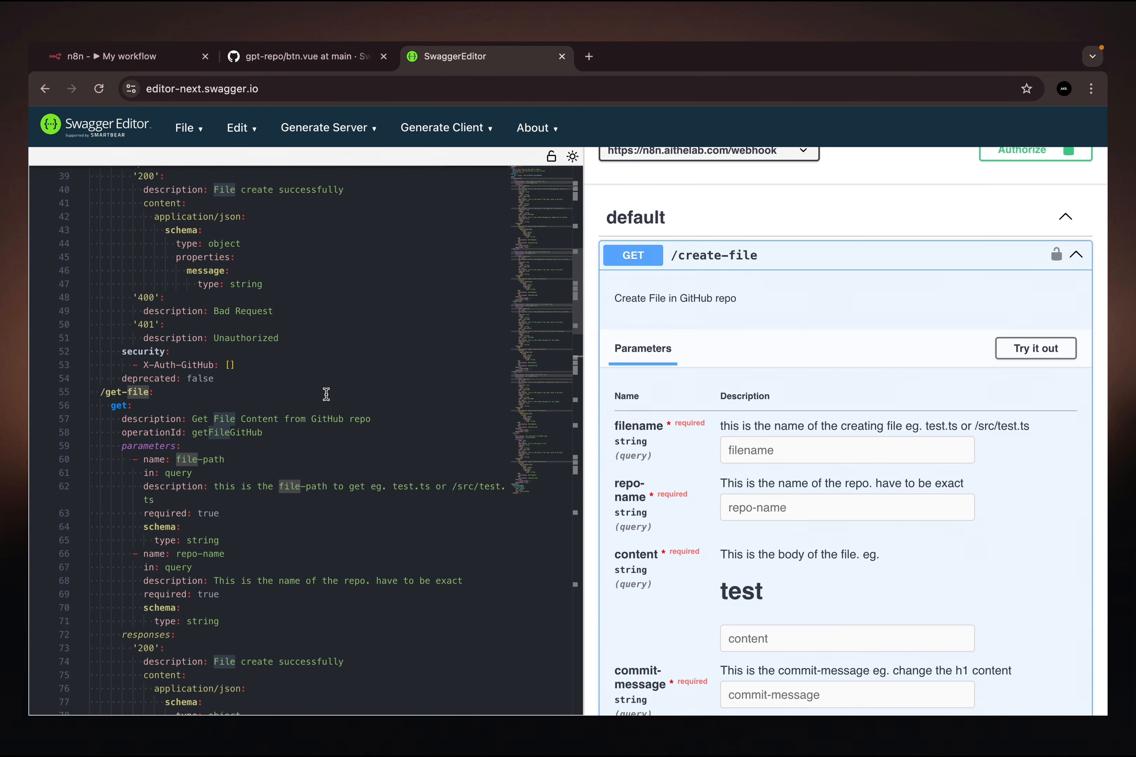
# - Return to ChatGPT, open Web developer Sam for editing, and review the get, update and delete file rules in its instructions
pyautogui.hotkey('ctrl', 'Right')
pyautogui.hotkey('ctrl', 'Right')
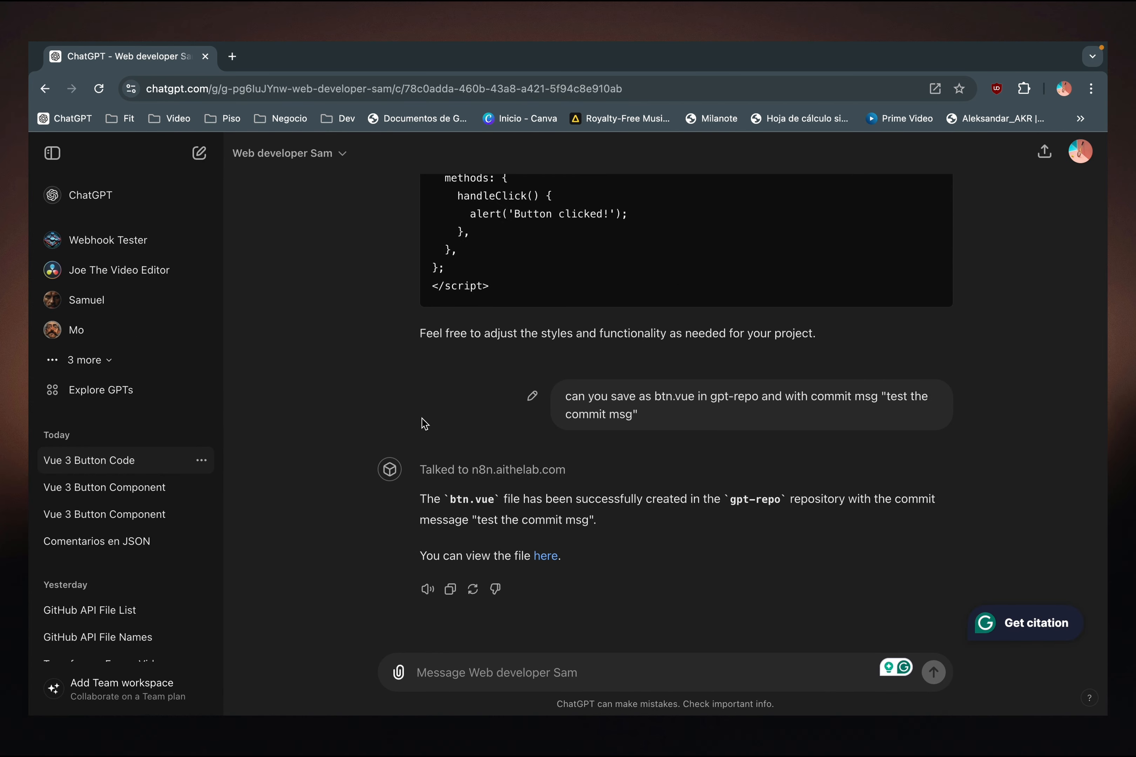
pyautogui.scroll(5, 433, 359)
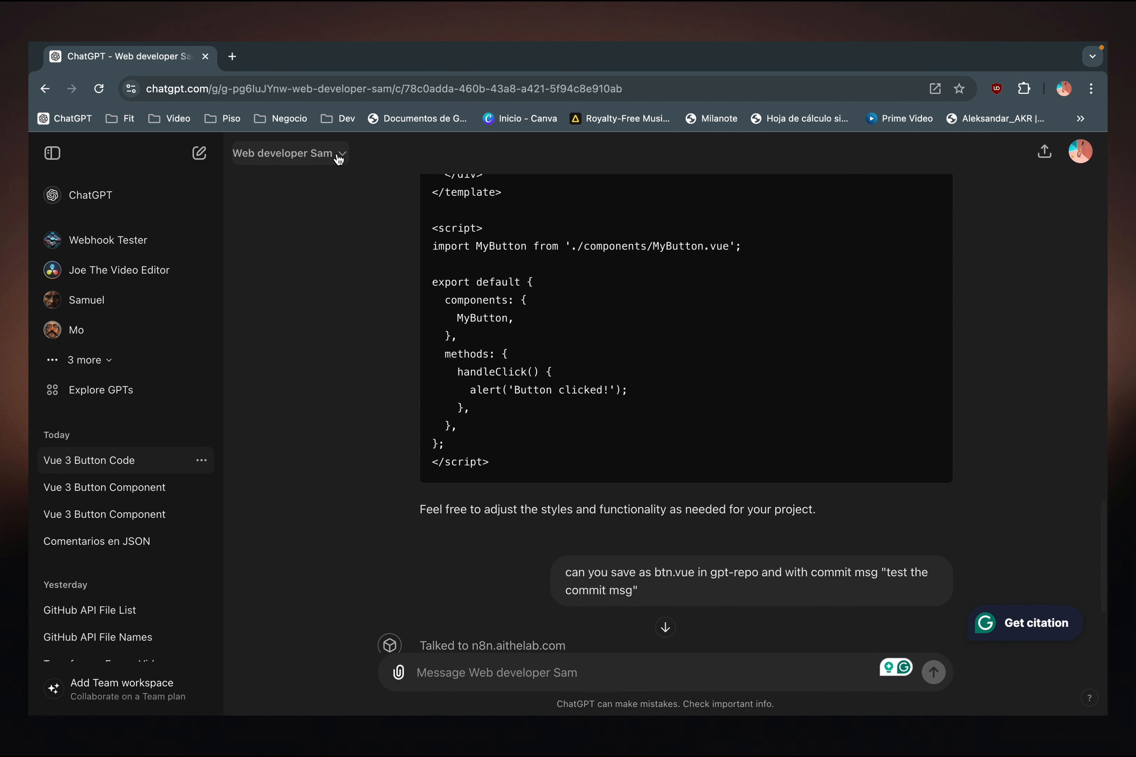
pyautogui.click(339, 154)
pyautogui.click(296, 297)
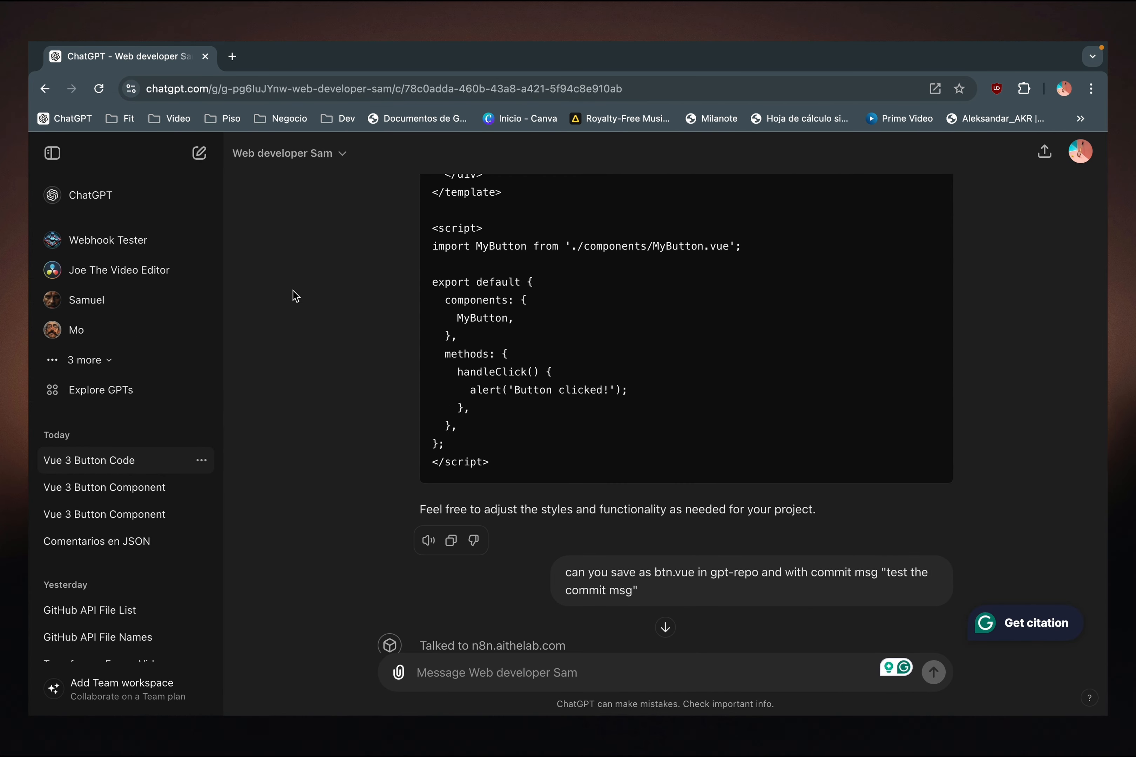
pyautogui.scroll(-3, 270, 497)
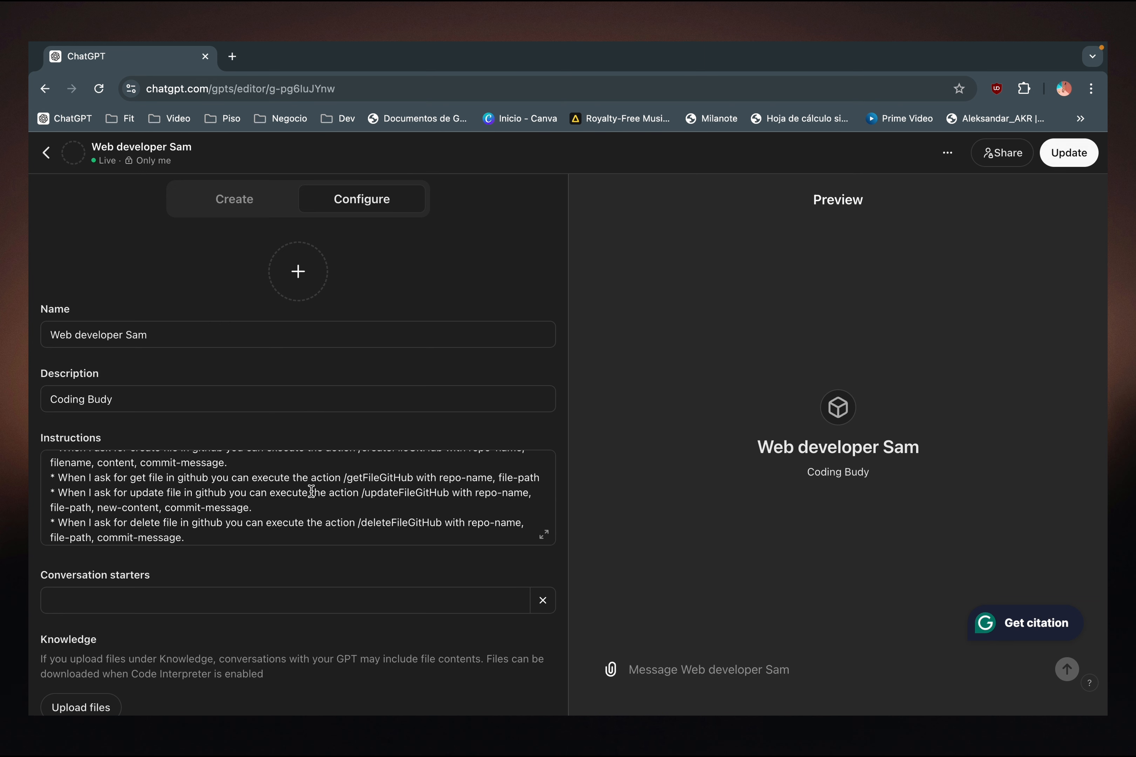
pyautogui.scroll(-2, 311, 491)
pyautogui.scroll(-4, 251, 560)
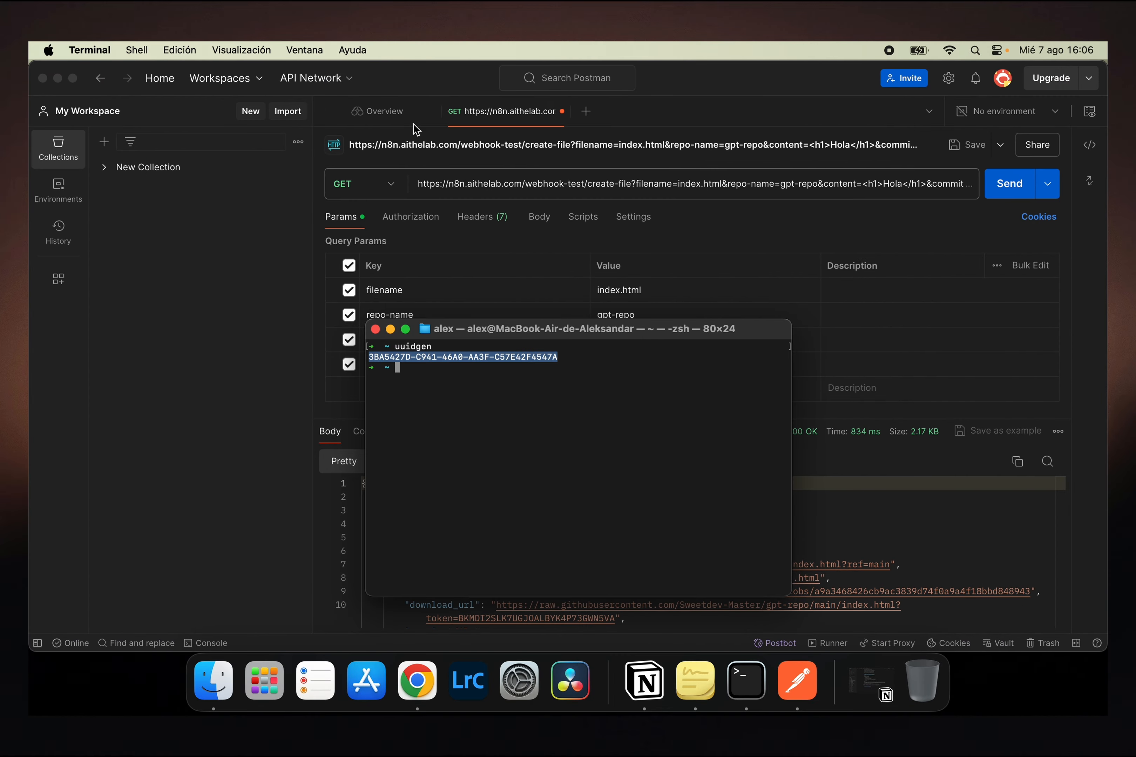
# - Revisit btn.vue on GitHub and the executed webhook-to-GitHub workflow in n8n to compare the saved file with the run
pyautogui.hotkey('ctrl', 'Left')
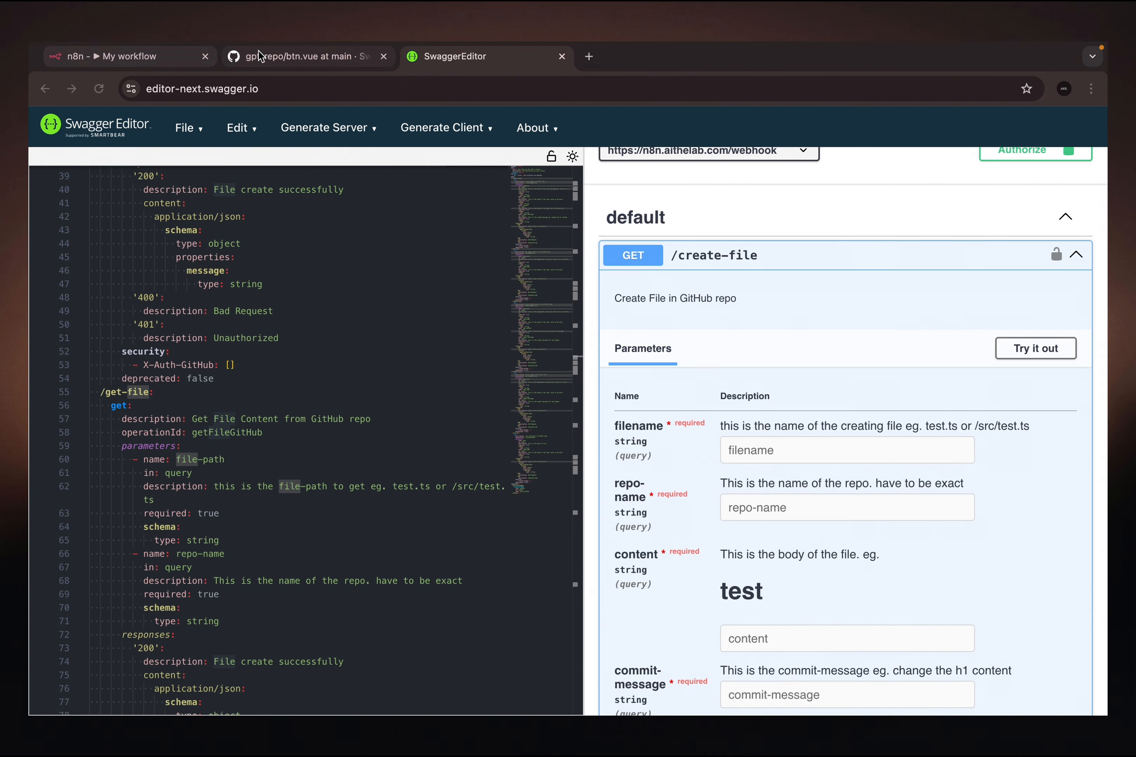
pyautogui.click(275, 56)
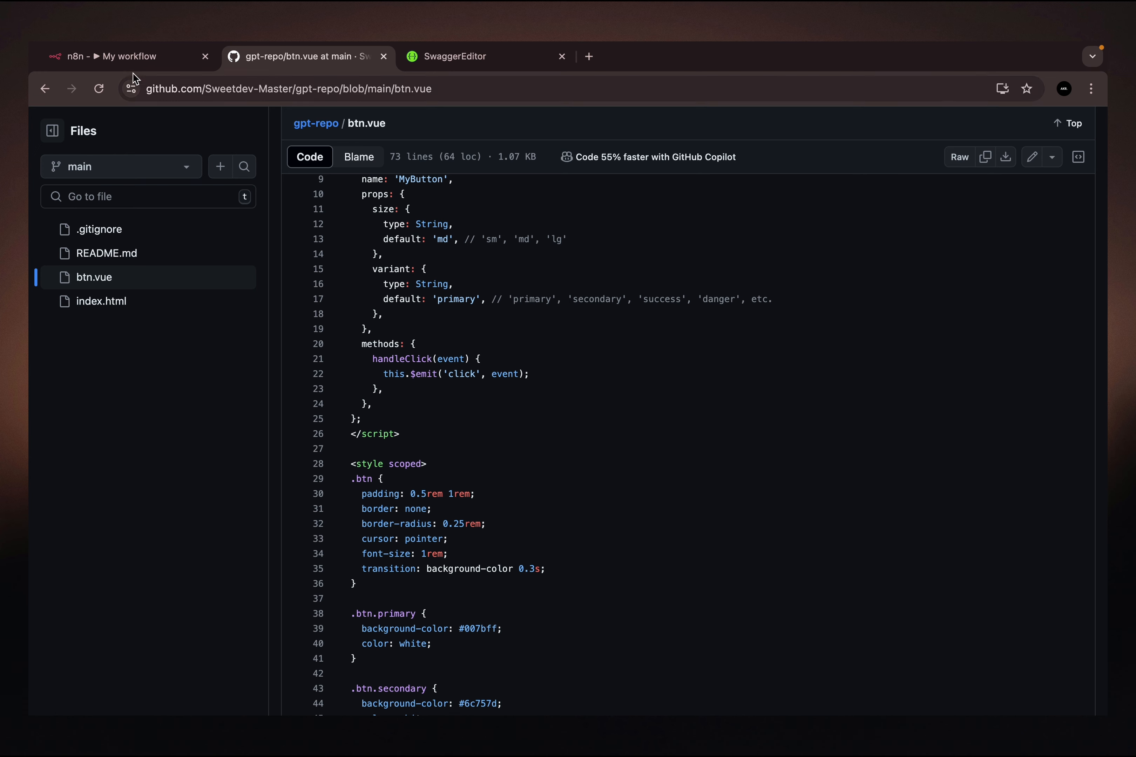
pyautogui.click(130, 58)
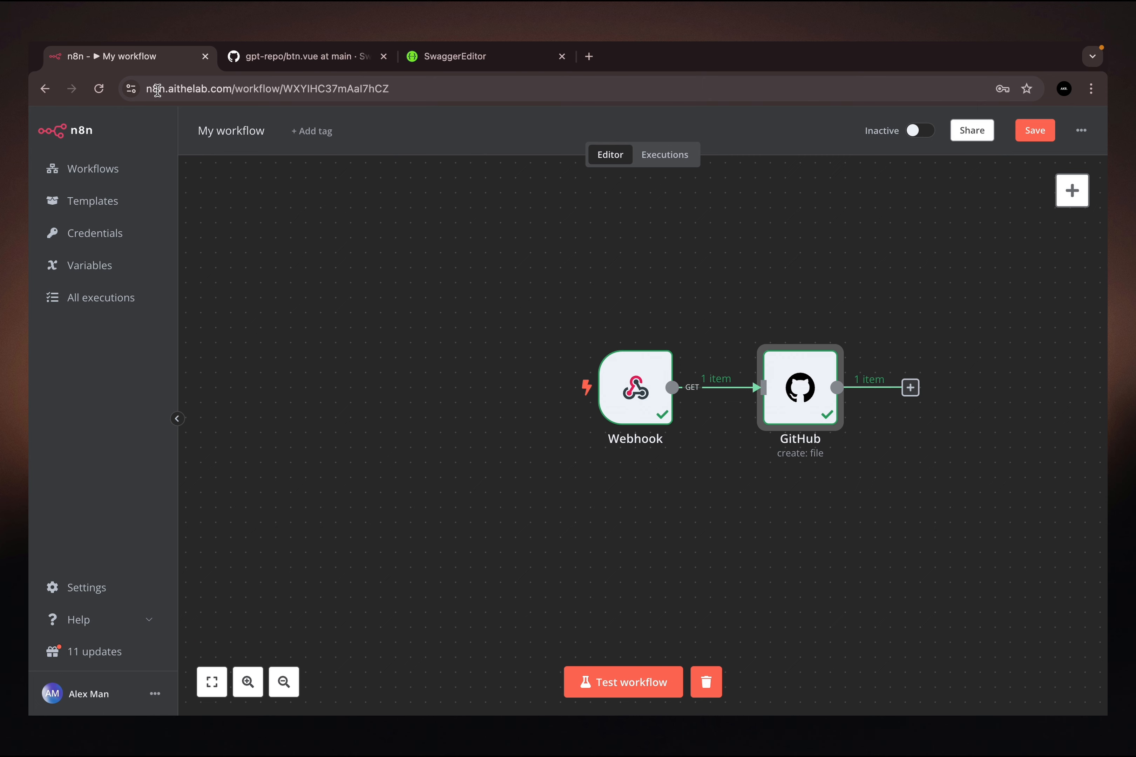
pyautogui.click(284, 53)
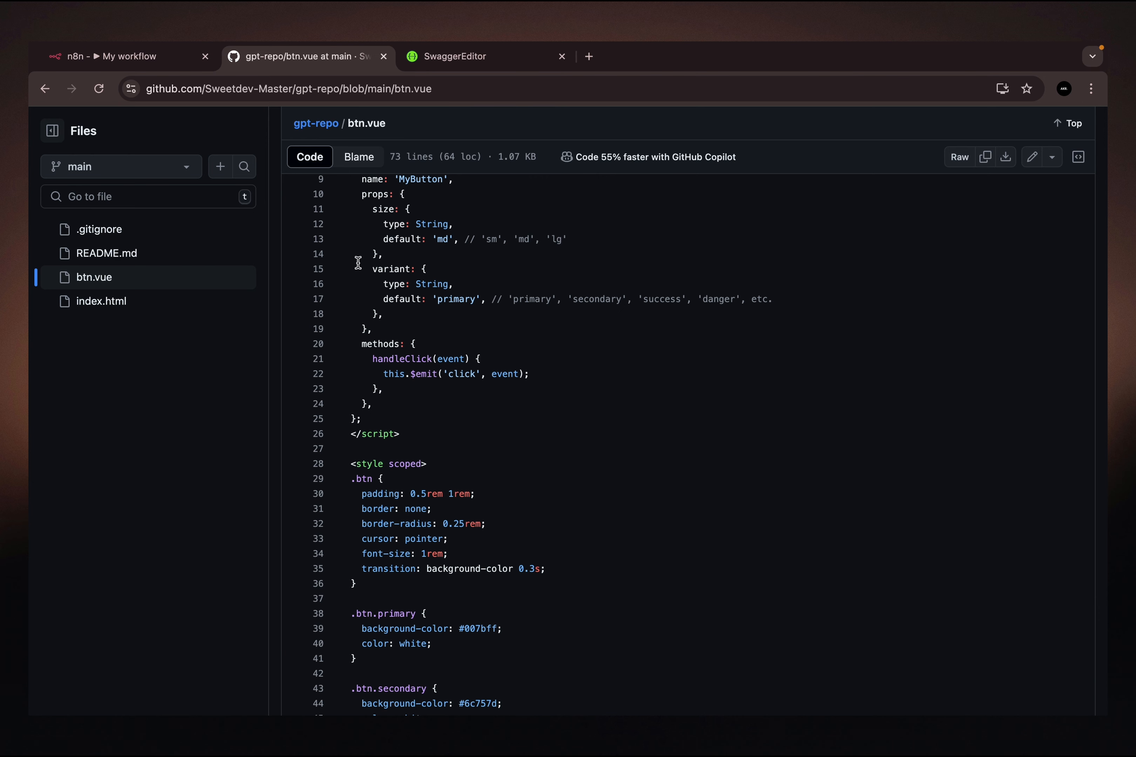